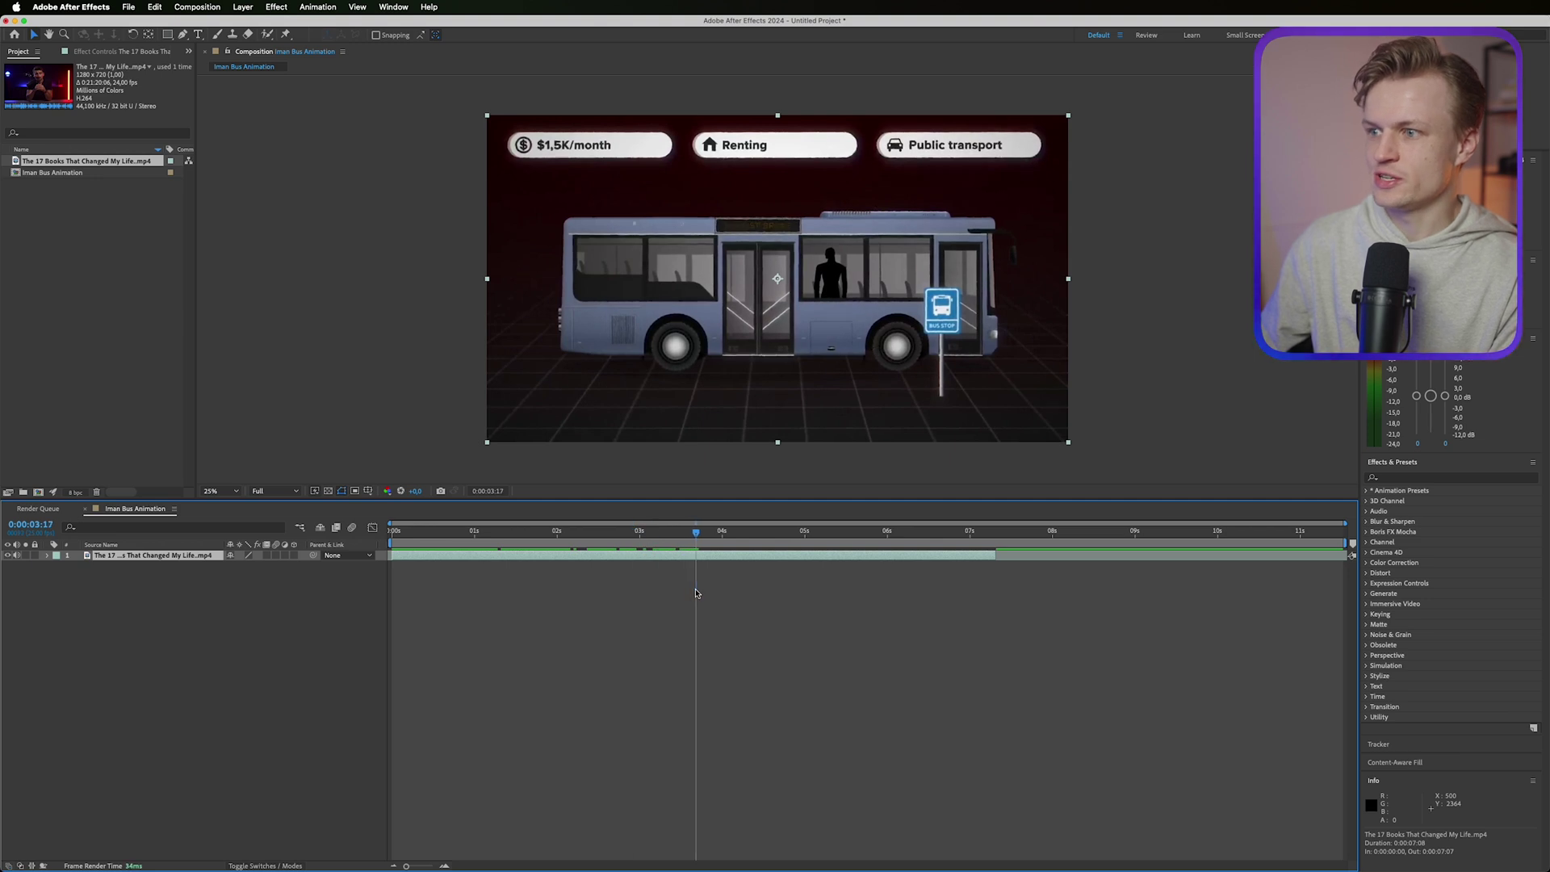
Step: Scrub through the bus reference clip in the timeline, return to the start and play it back
{"action": "left_click_drag", "start_coordinate": [696, 594], "coordinate": [606, 589]}
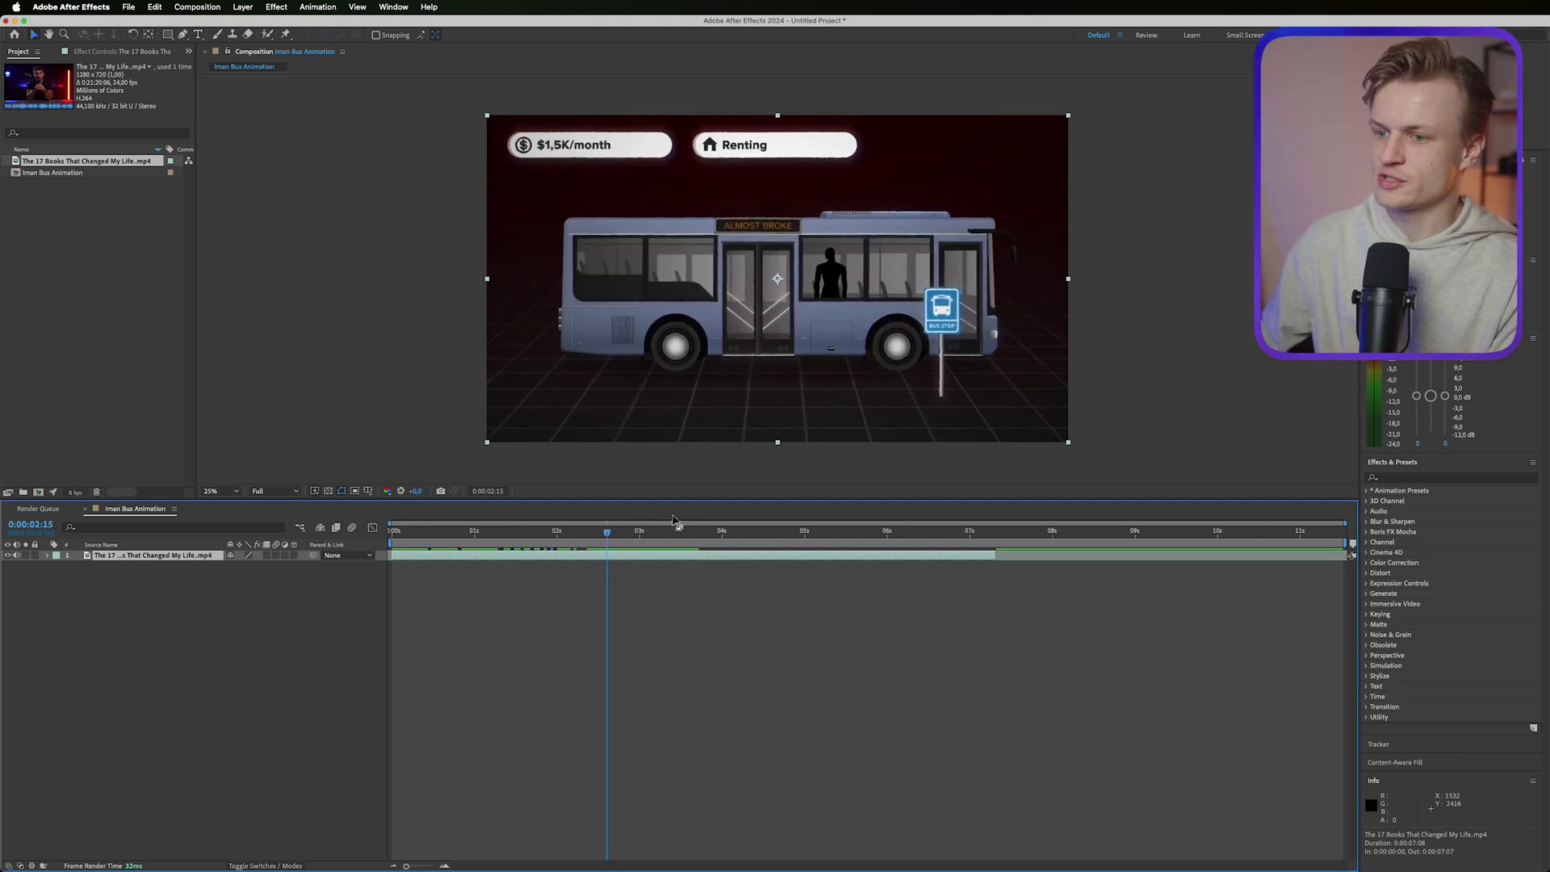
{"action": "left_click", "coordinate": [436, 548]}
{"action": "left_click_drag", "start_coordinate": [438, 550], "coordinate": [866, 549]}
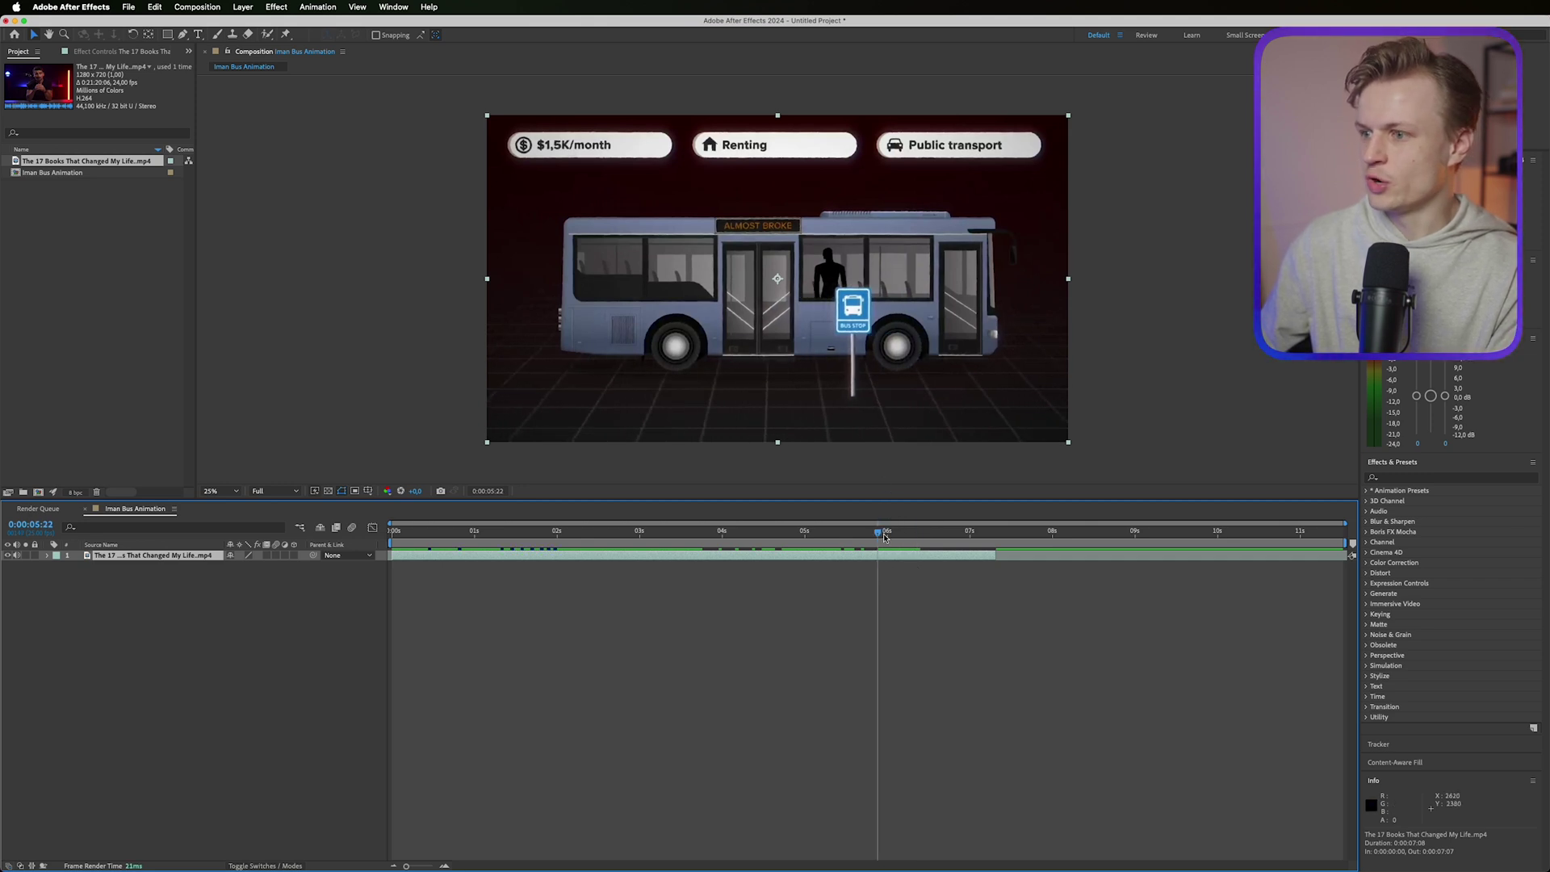
{"action": "key", "text": "Home"}
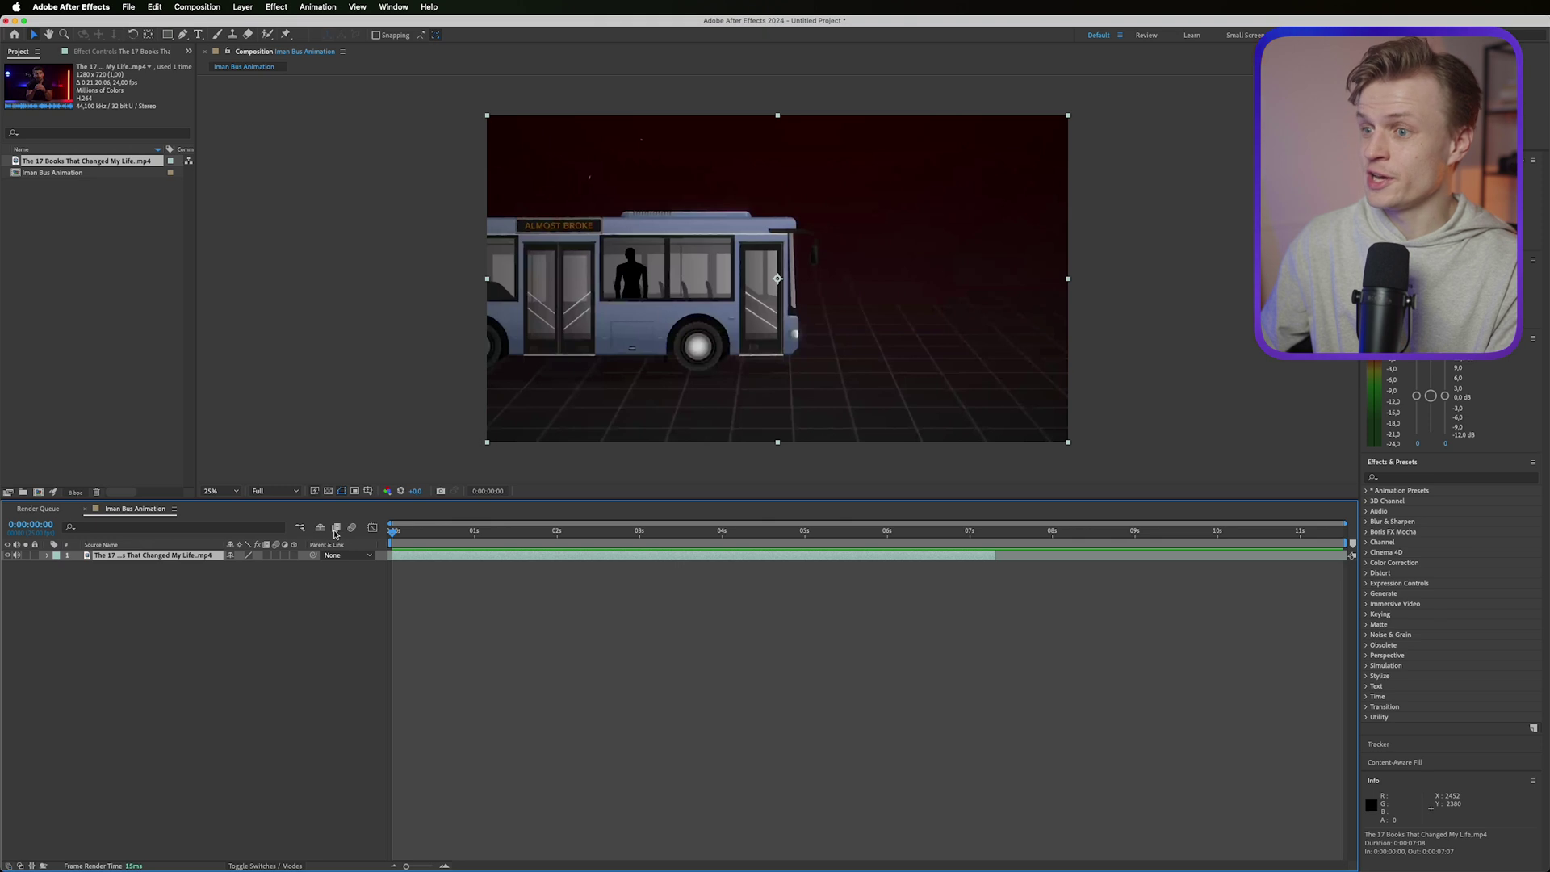
{"action": "left_click_drag", "start_coordinate": [393, 533], "coordinate": [558, 534]}
{"action": "key", "text": "Home"}
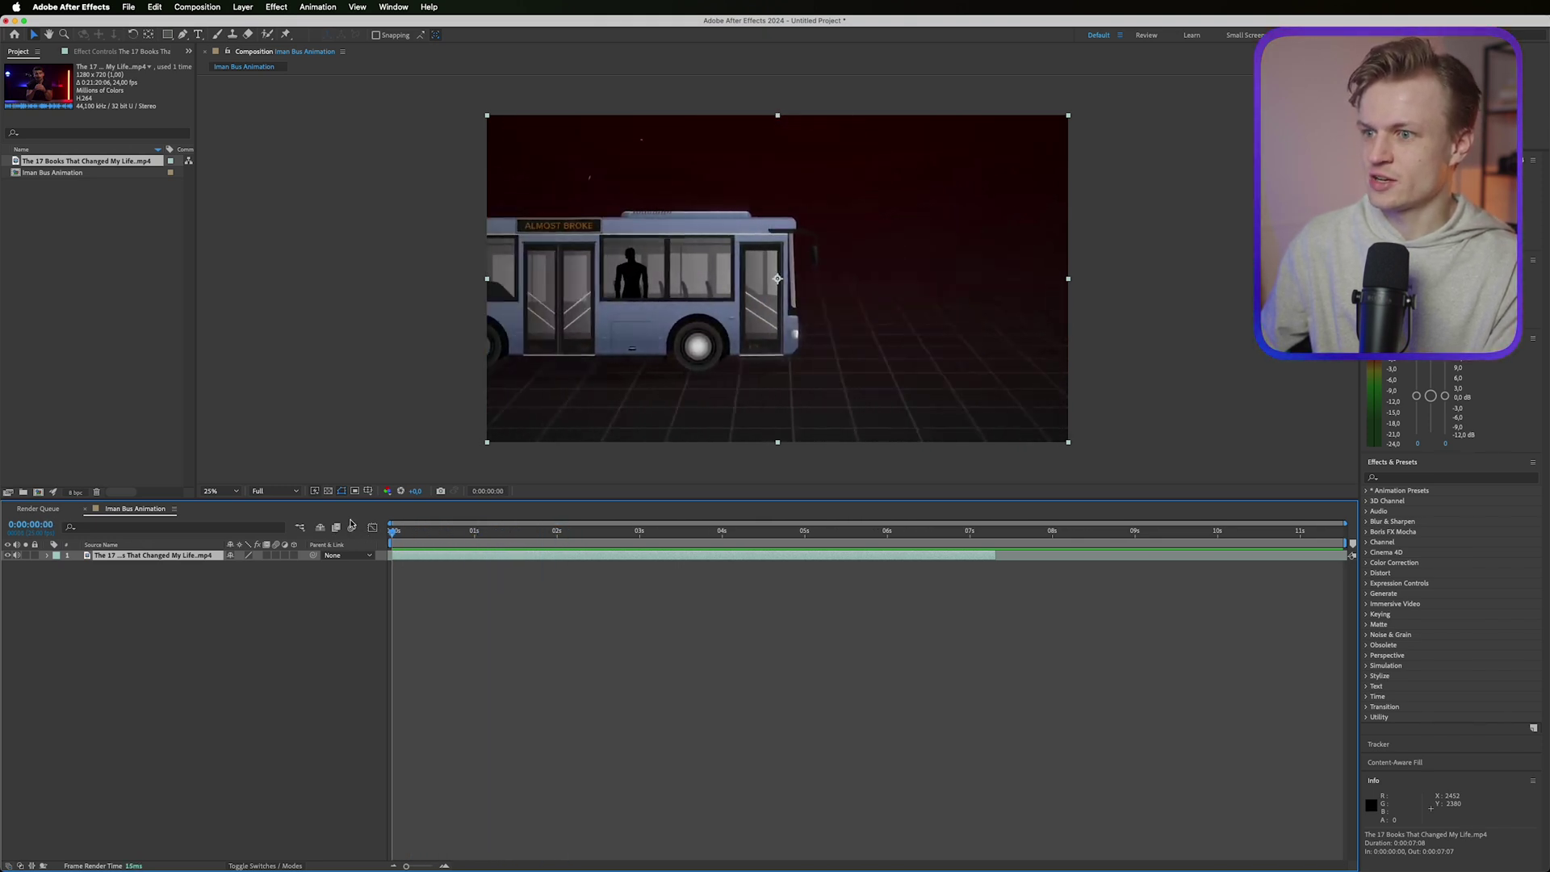
{"action": "key", "text": "space"}
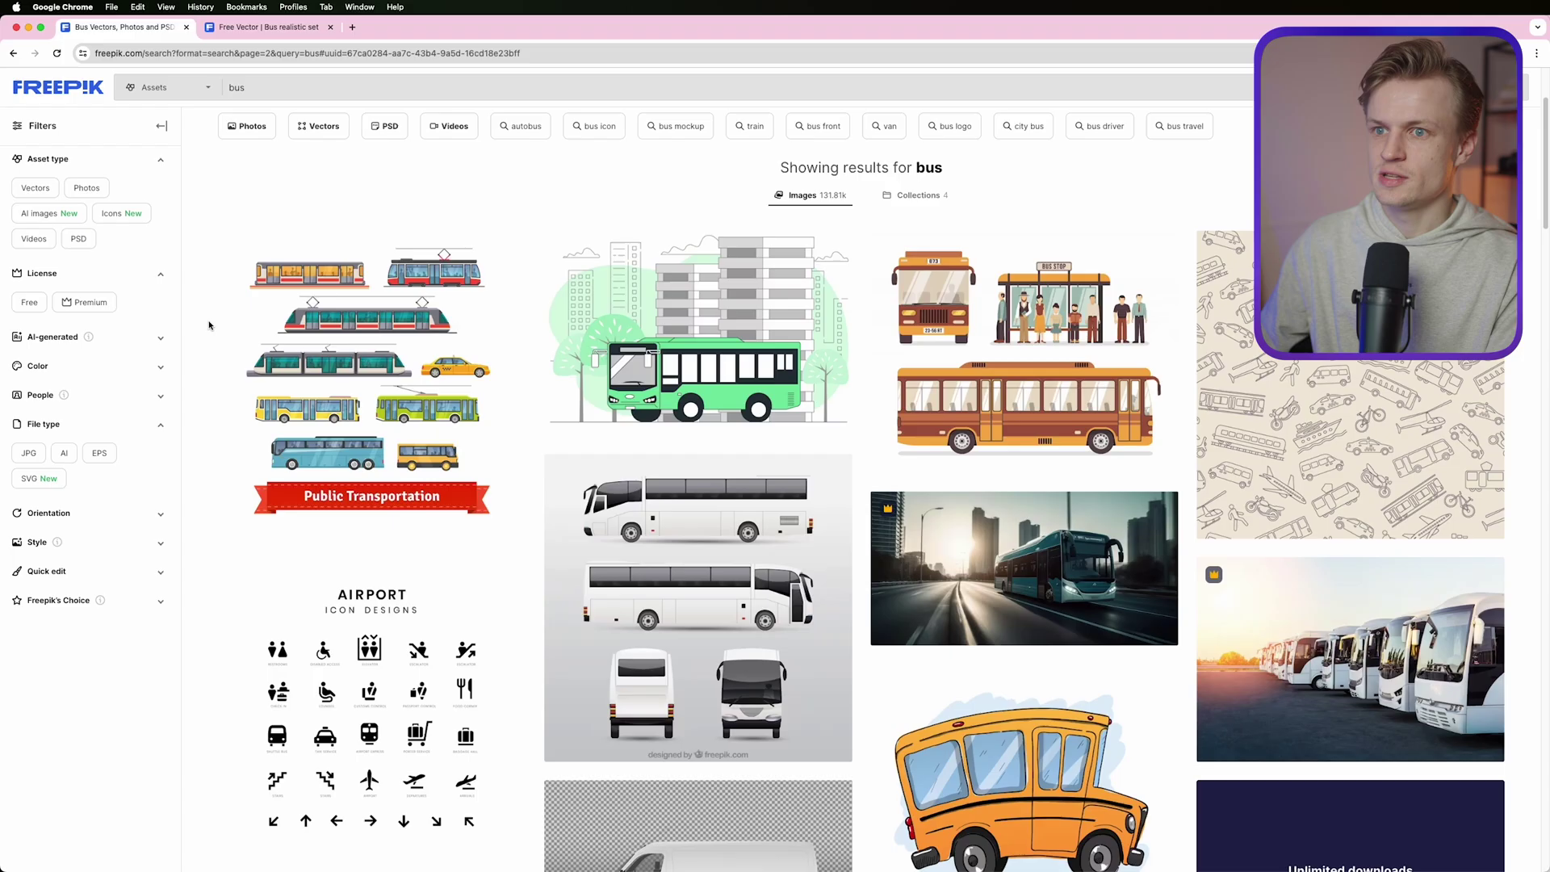
Step: Switch to Freepik in Chrome, browse the bus search results and view the Bus realistic set vector page
{"action": "scroll", "coordinate": [209, 325], "scroll_direction": "up", "scroll_amount": 3}
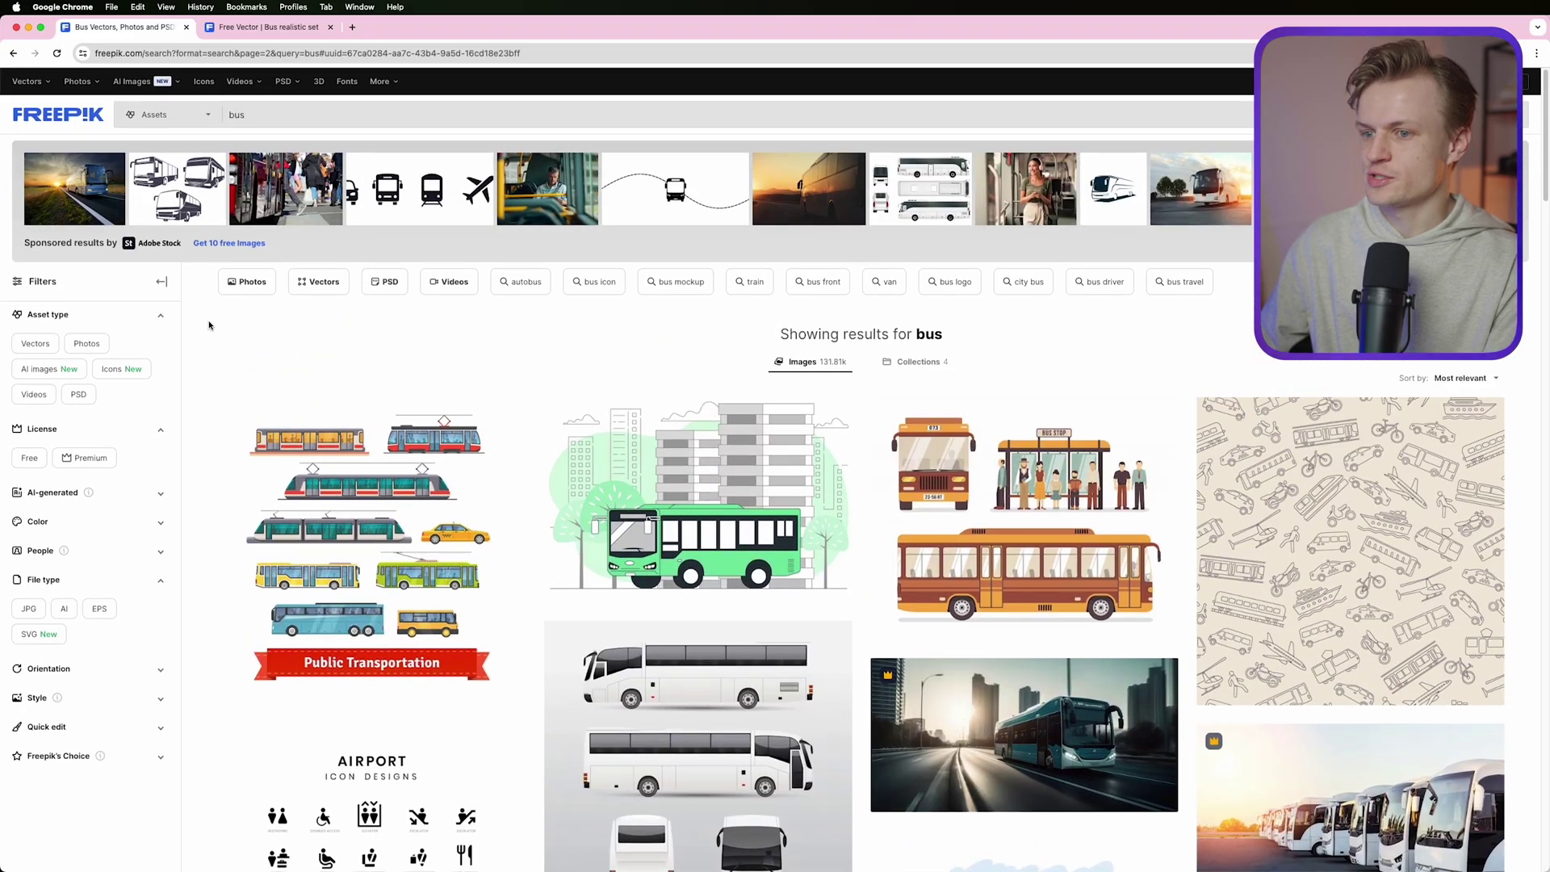
{"action": "scroll", "coordinate": [231, 371], "scroll_direction": "down", "scroll_amount": 12}
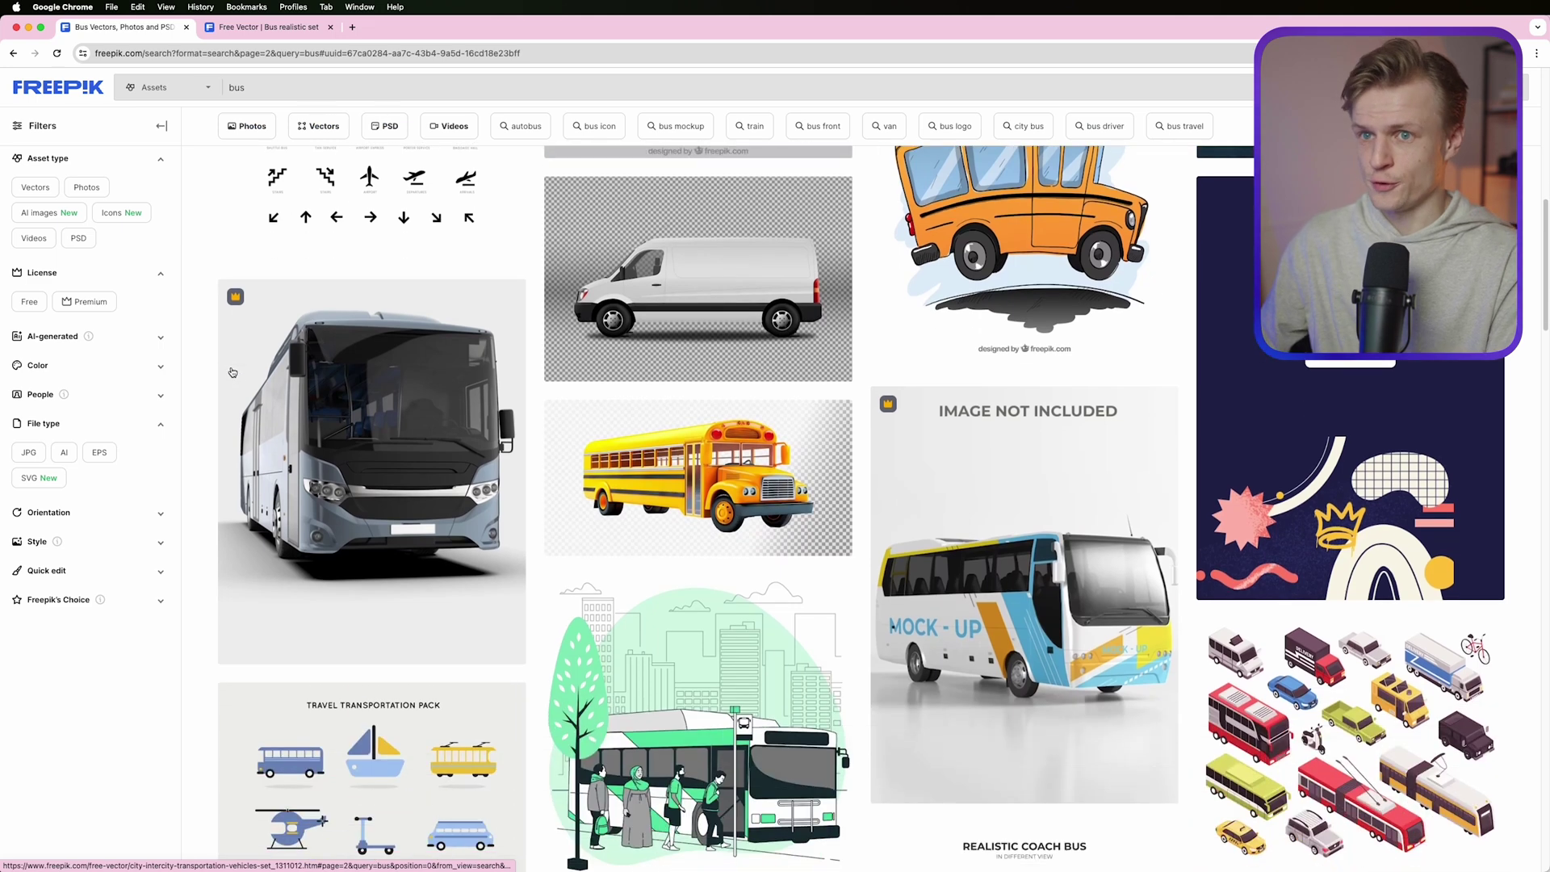
{"action": "scroll", "coordinate": [232, 372], "scroll_direction": "down", "scroll_amount": 10}
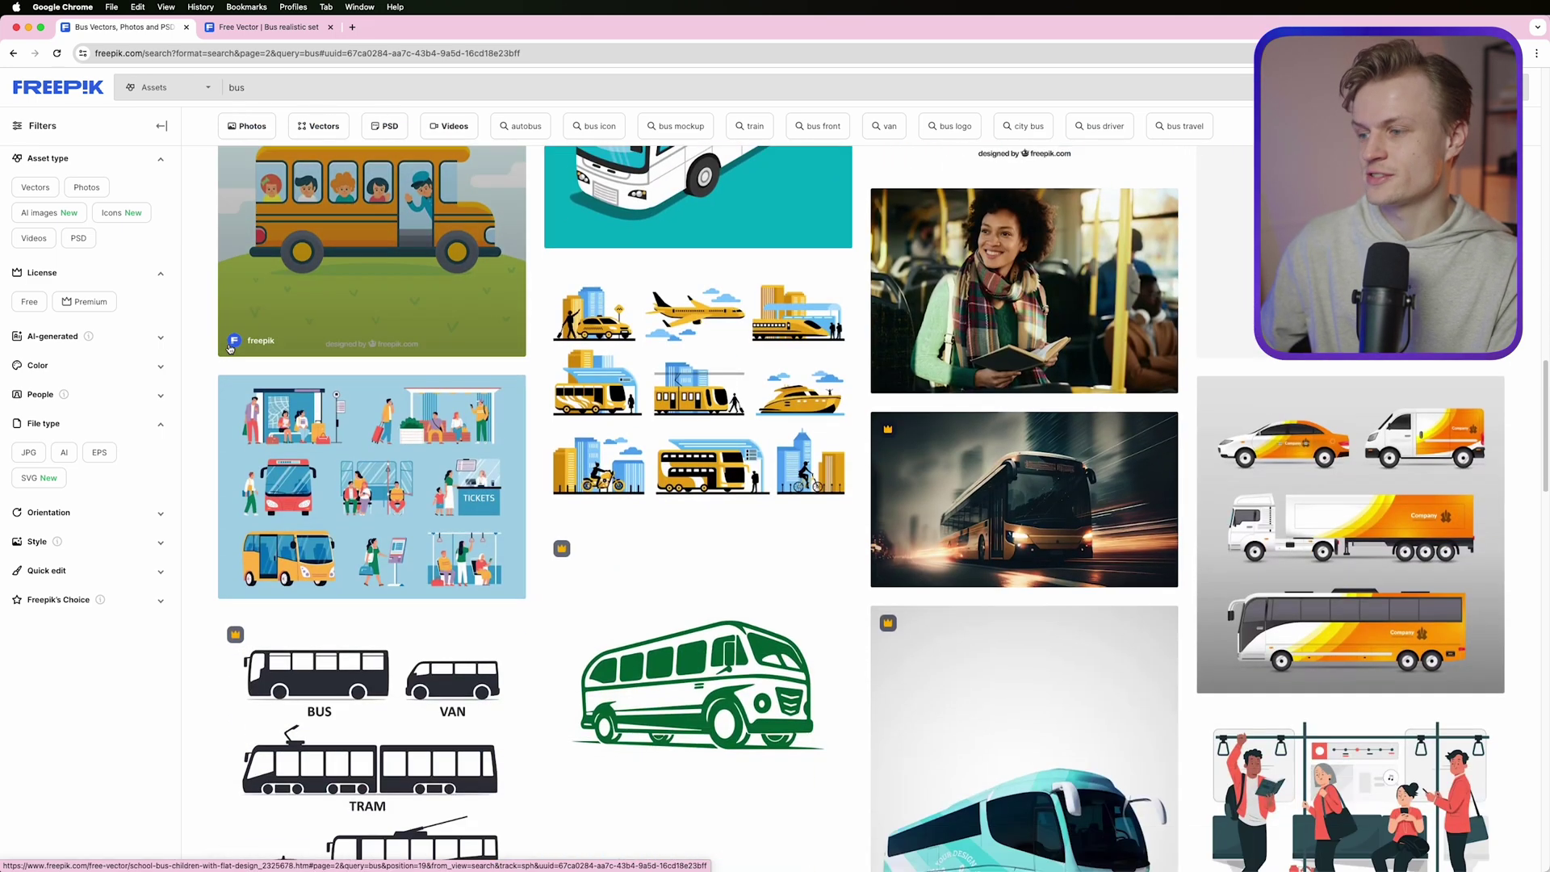
{"action": "scroll", "coordinate": [229, 349], "scroll_direction": "down", "scroll_amount": 15}
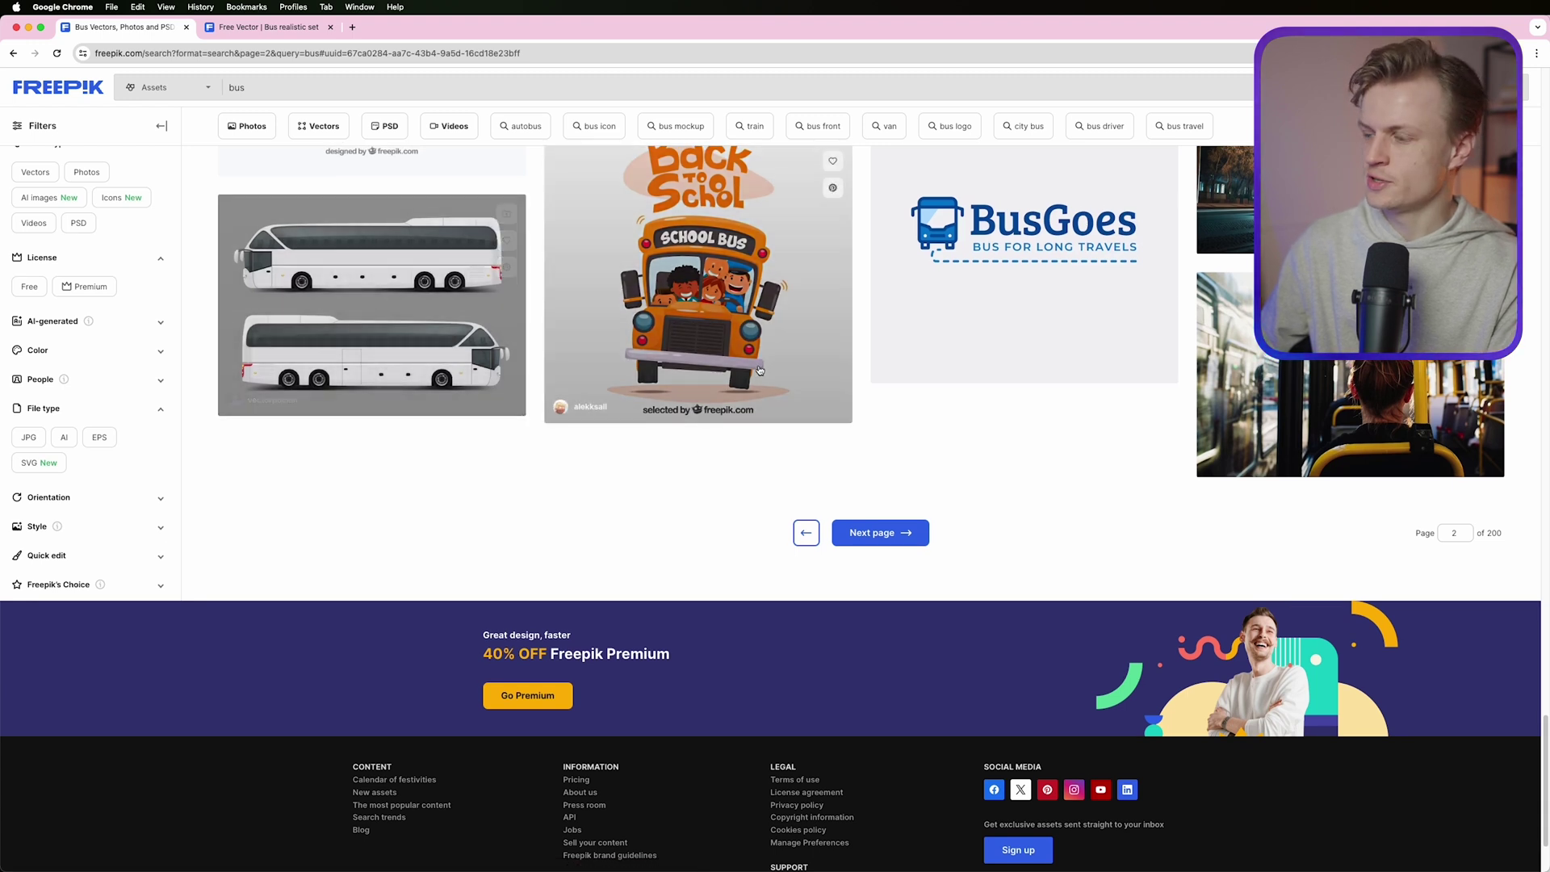
{"action": "scroll", "coordinate": [758, 358], "scroll_direction": "up", "scroll_amount": 8}
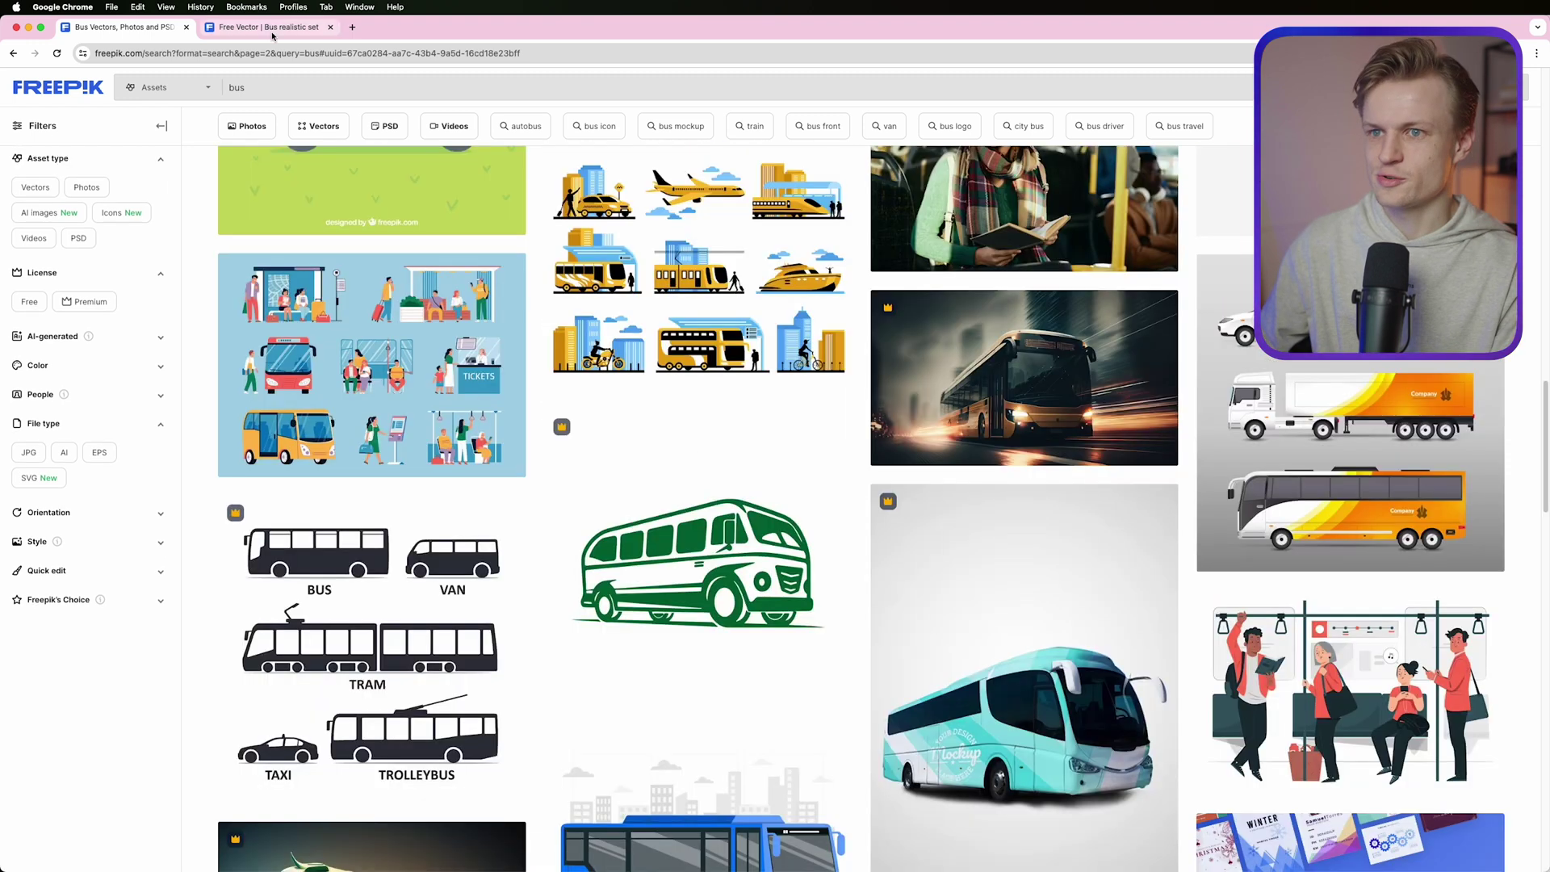
{"action": "left_click", "coordinate": [272, 33]}
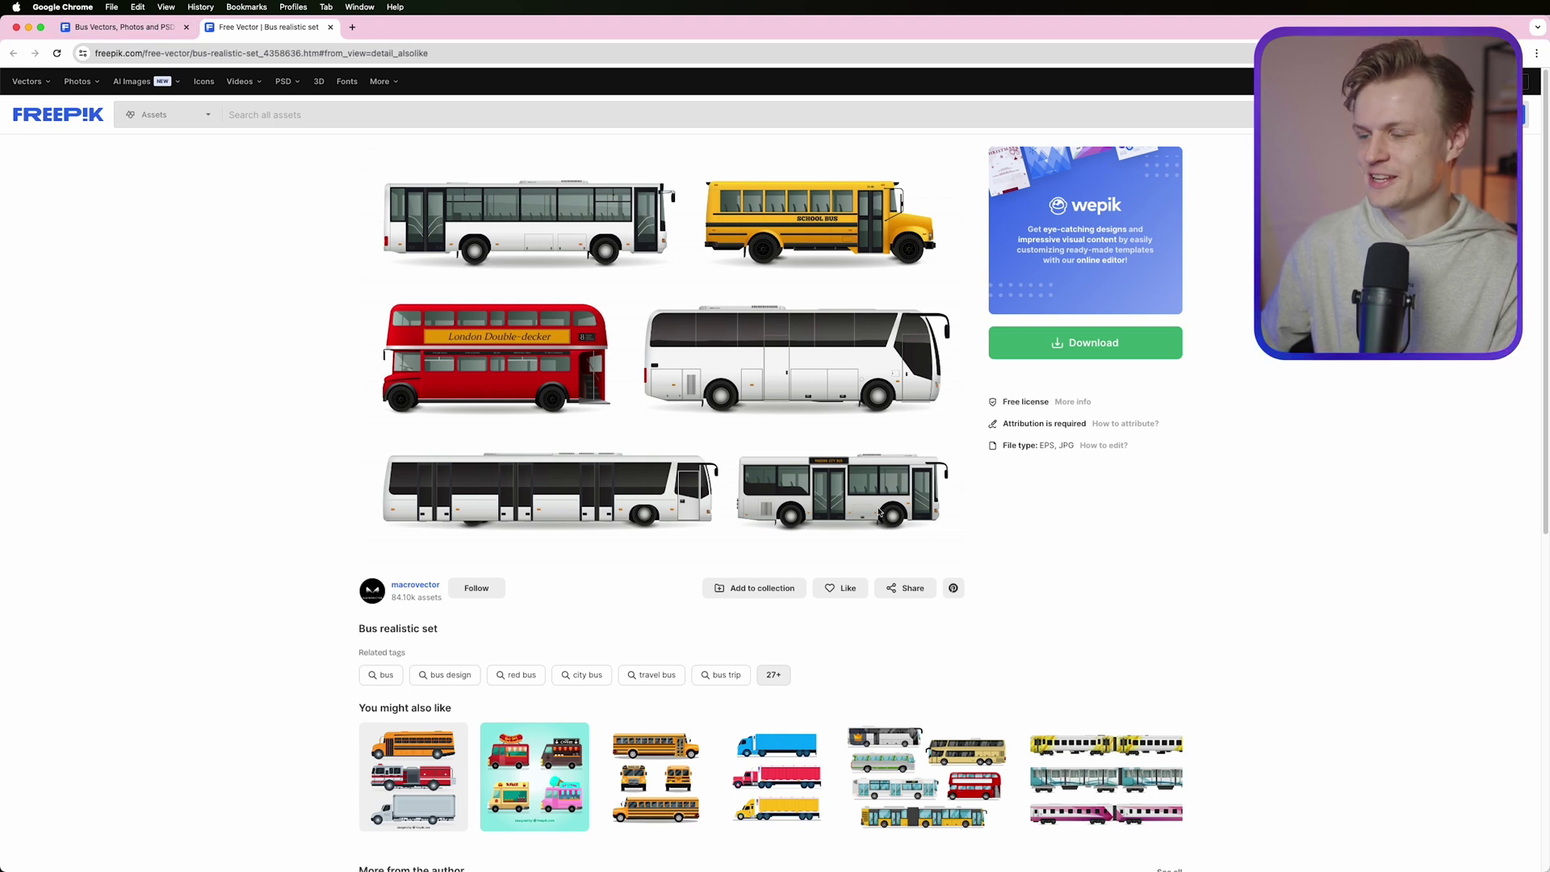
Step: Return to the Freepik bus results and search the assets for "stop sign"
{"action": "left_click", "coordinate": [123, 27]}
{"action": "key", "text": "super+a"}
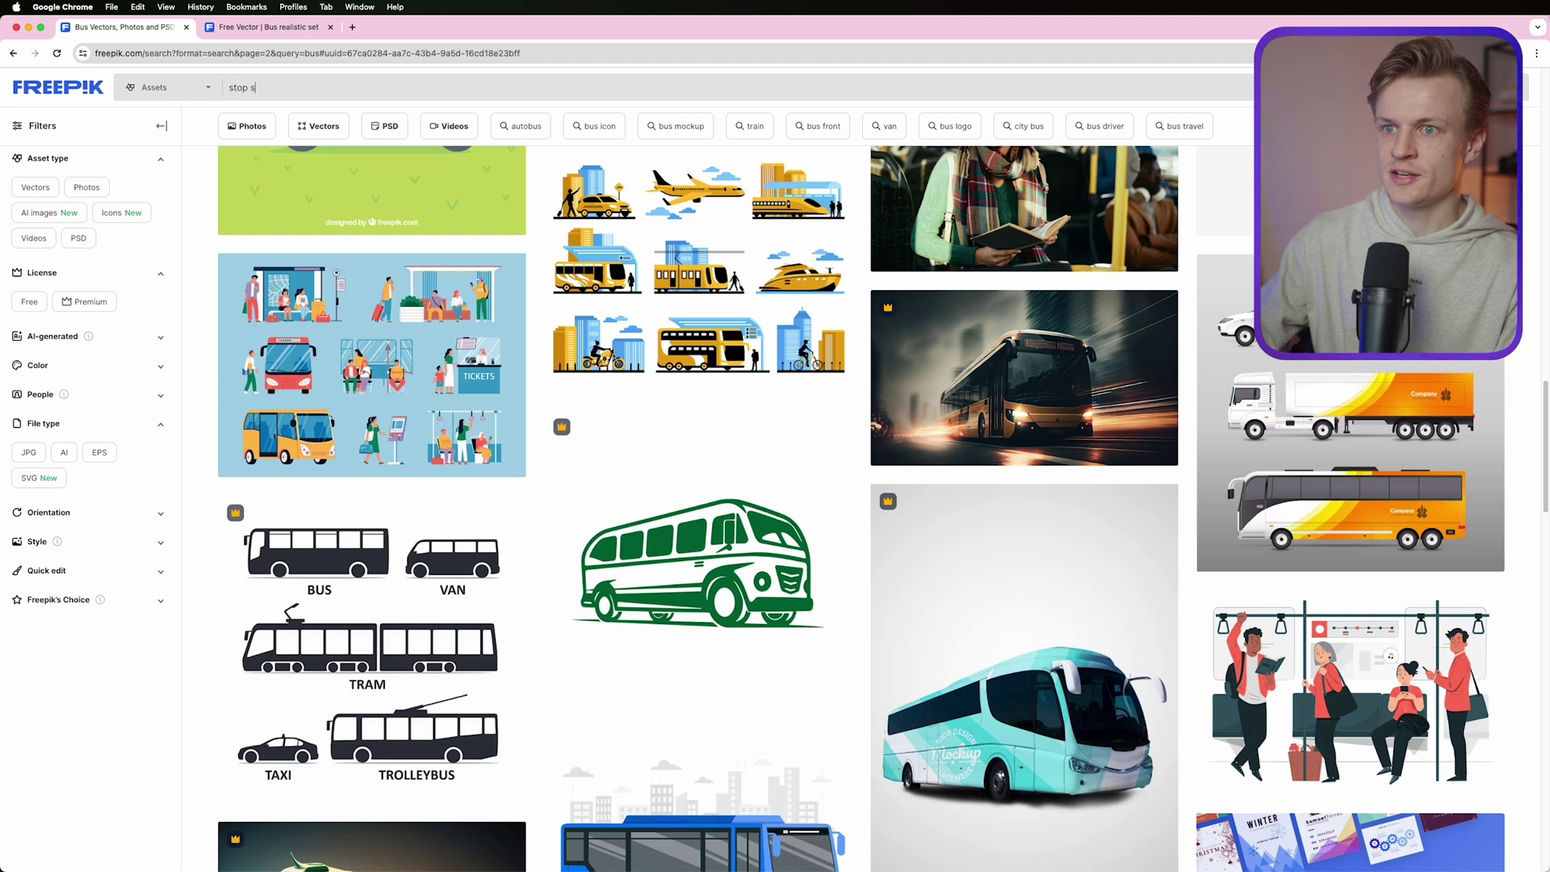
{"action": "type", "text": "stop sig"}
{"action": "type", "text": "n"}
{"action": "key", "text": "Return"}
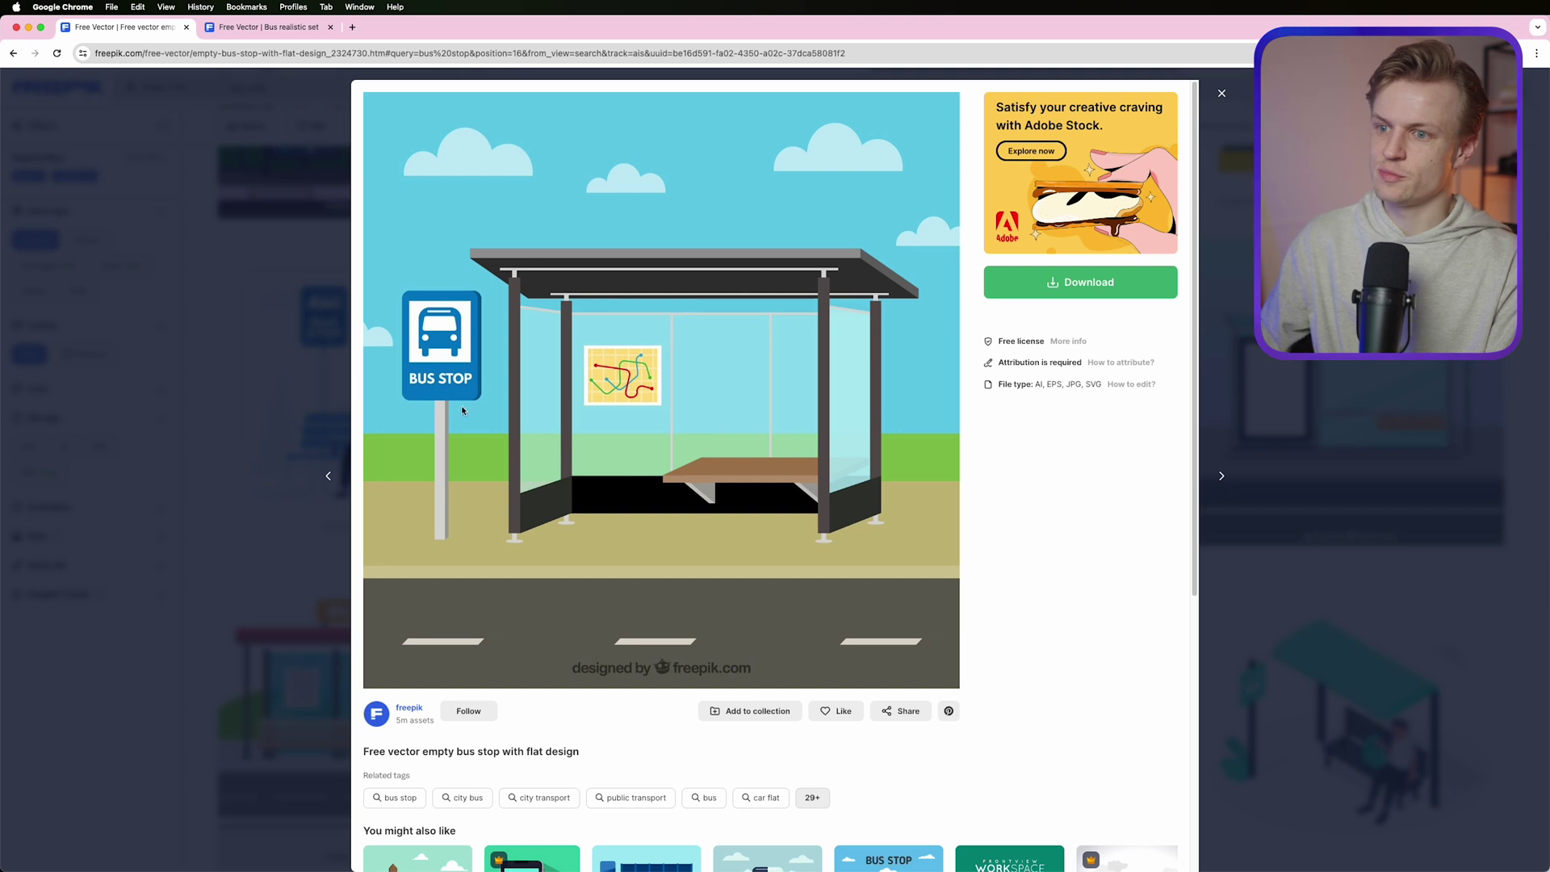
Step: Switch to After Effects and add 317924-P98A9K-41.eps and 19733.eps to the Iman Bus Animation timeline above the reference clip
{"action": "left_click", "coordinate": [83, 186]}
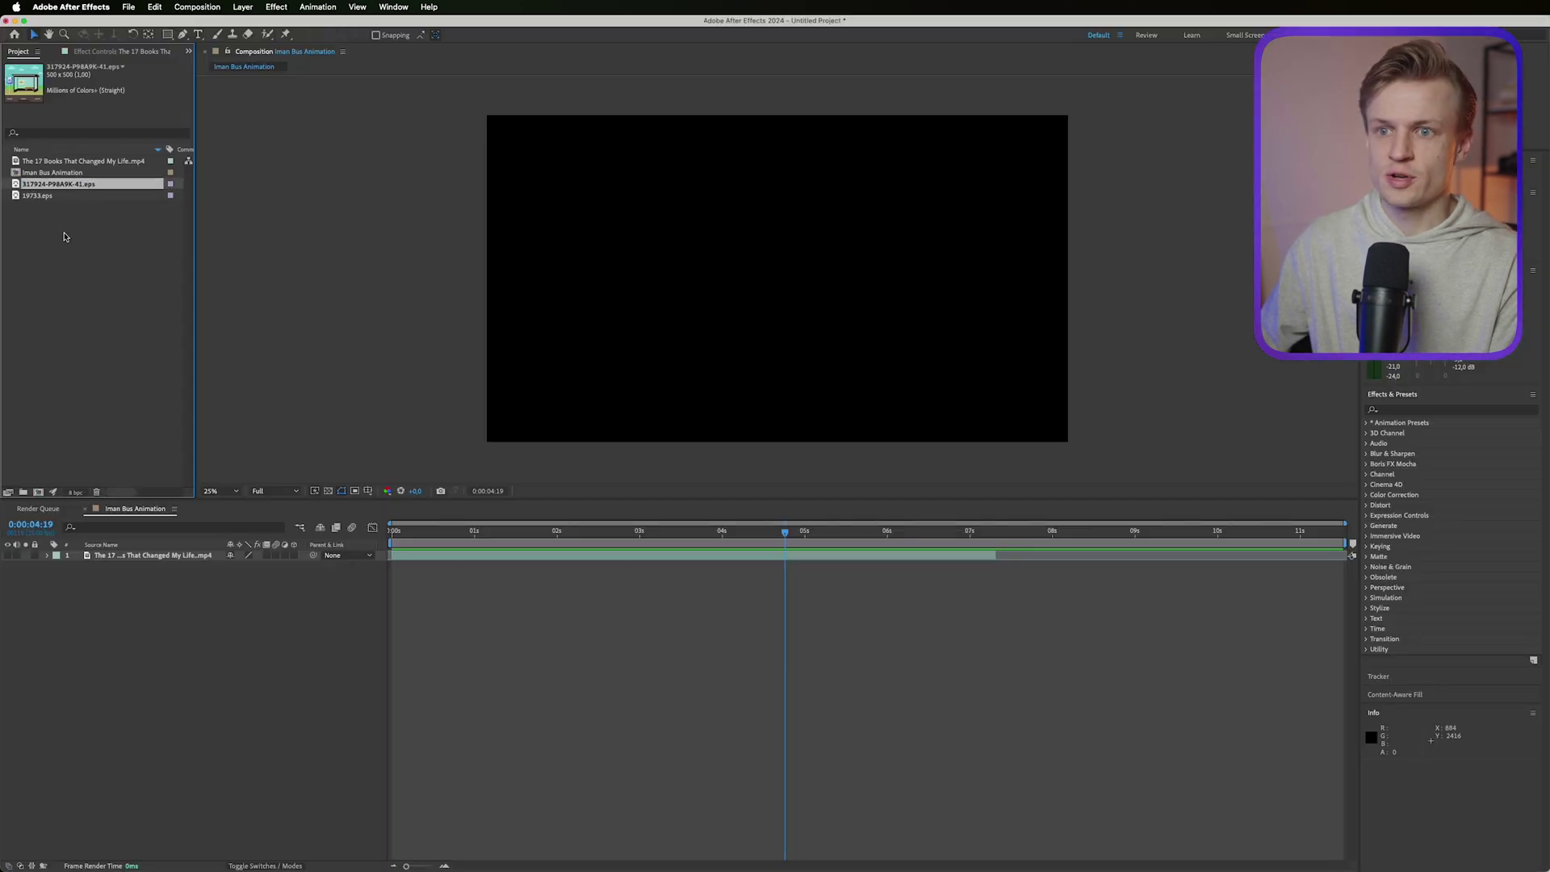
{"action": "left_click", "coordinate": [60, 174]}
{"action": "left_click", "coordinate": [54, 226]}
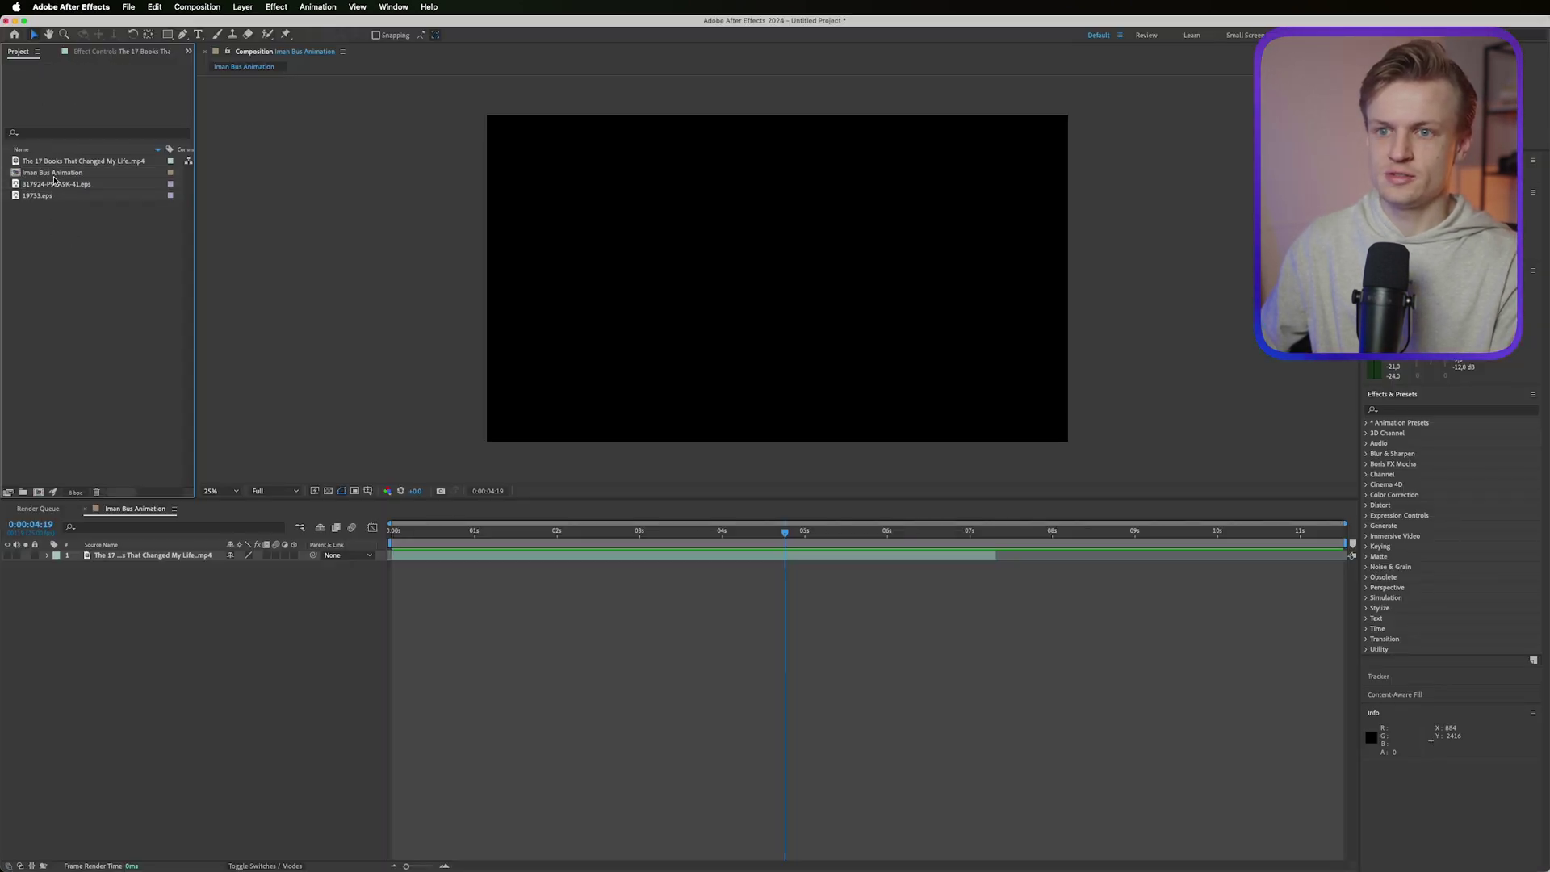
{"action": "left_click", "coordinate": [446, 699]}
{"action": "left_click", "coordinate": [59, 184]}
{"action": "left_click", "coordinate": [59, 199], "text": "shift"}
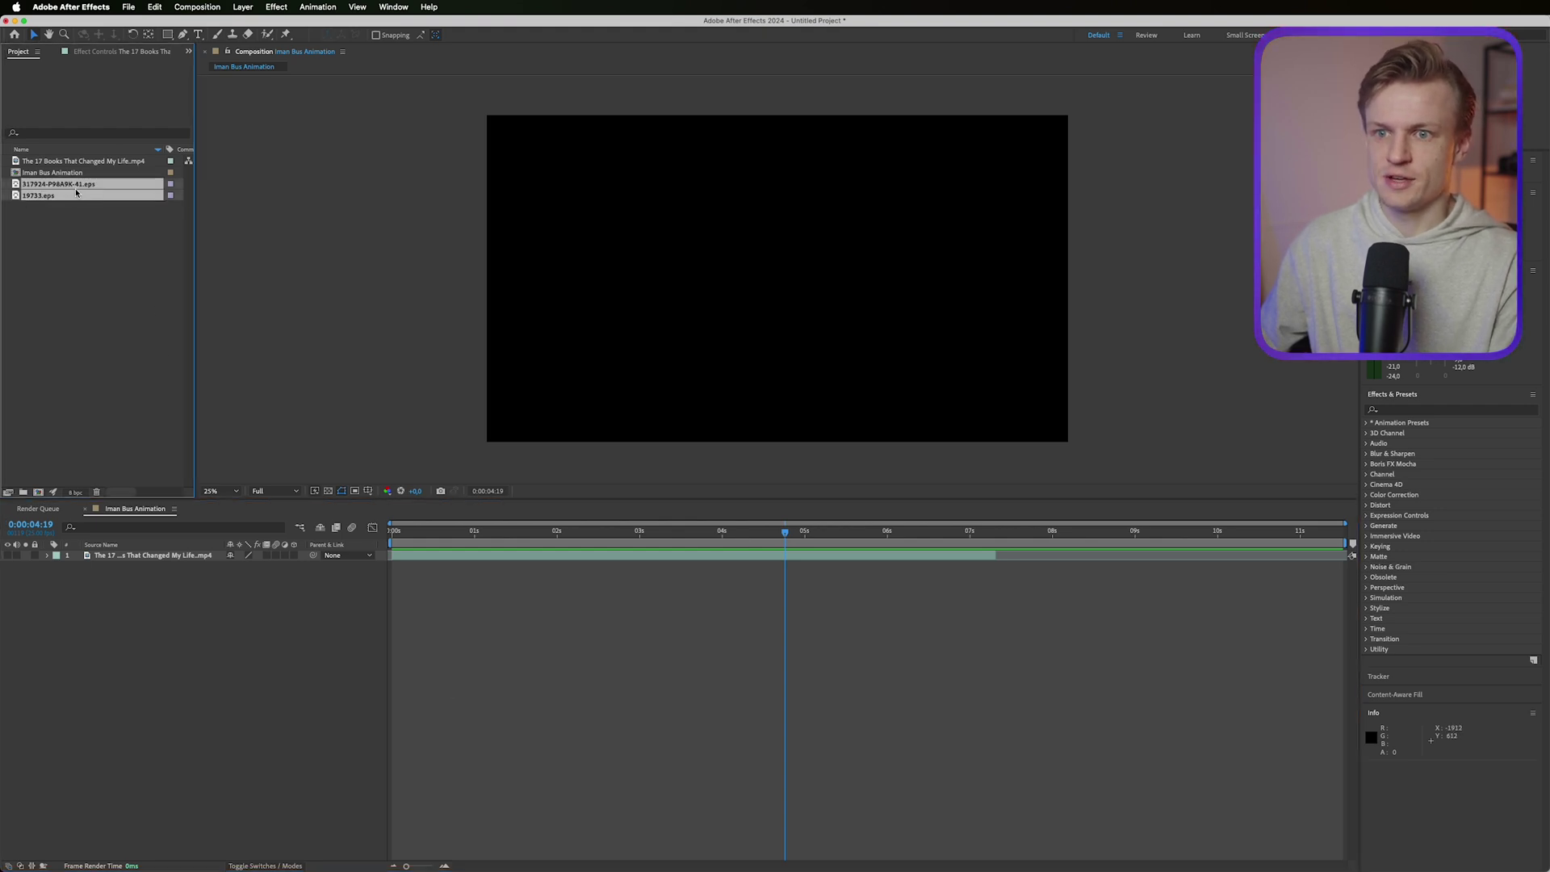
{"action": "left_click_drag", "start_coordinate": [113, 456], "coordinate": [159, 556]}
{"action": "left_click", "coordinate": [244, 672]}
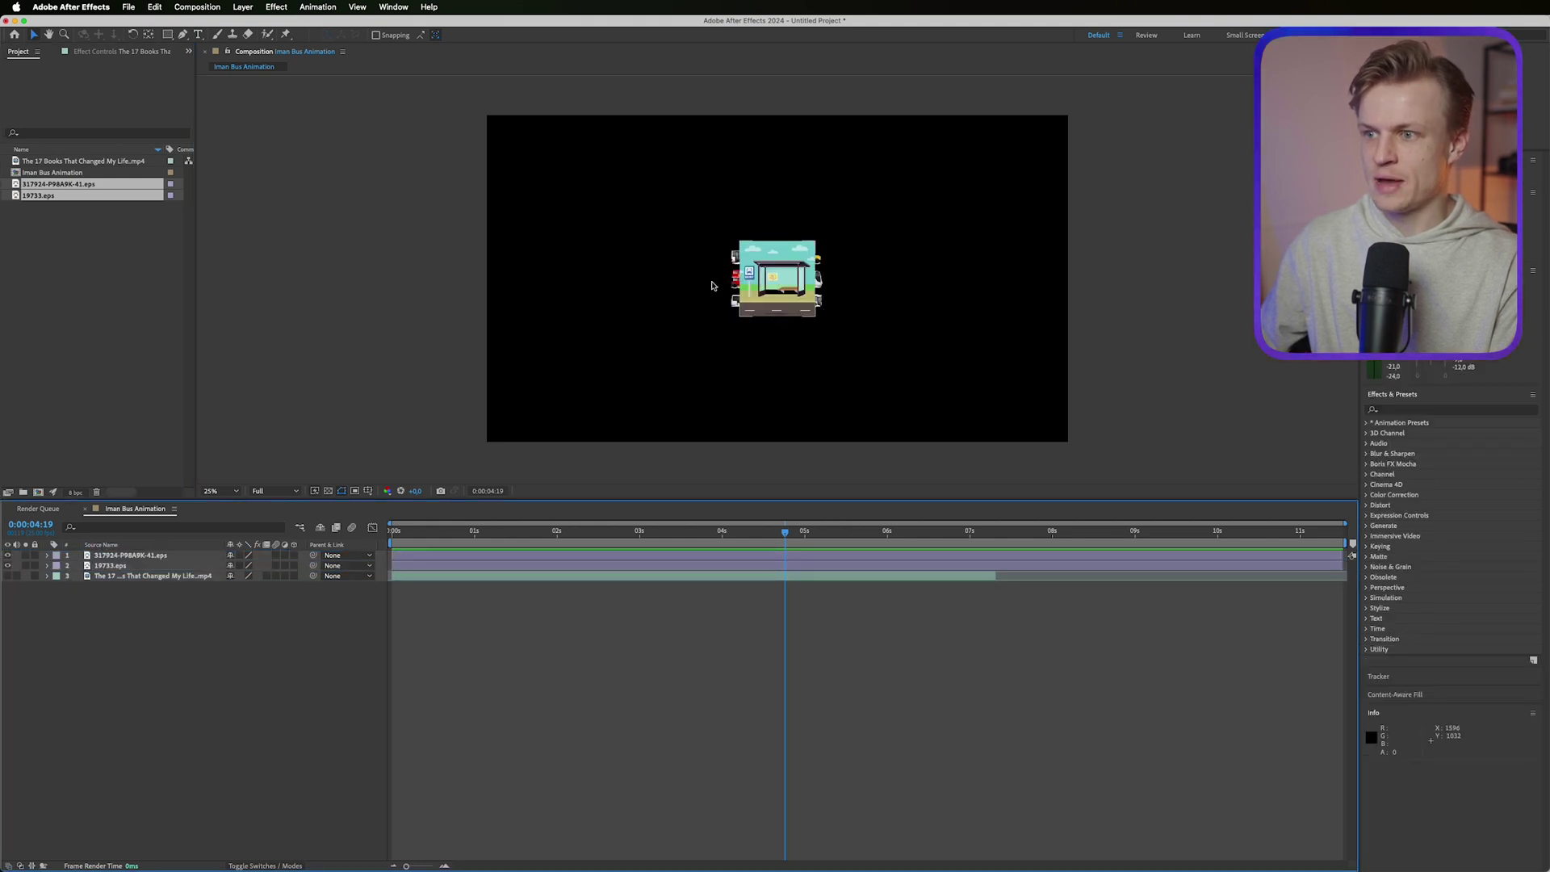
Step: Create shapes from the bus stop vector layer 317924-P98A9K-41.eps
{"action": "scroll", "coordinate": [650, 333], "scroll_direction": "up", "scroll_amount": 2}
{"action": "right_click", "coordinate": [150, 555]}
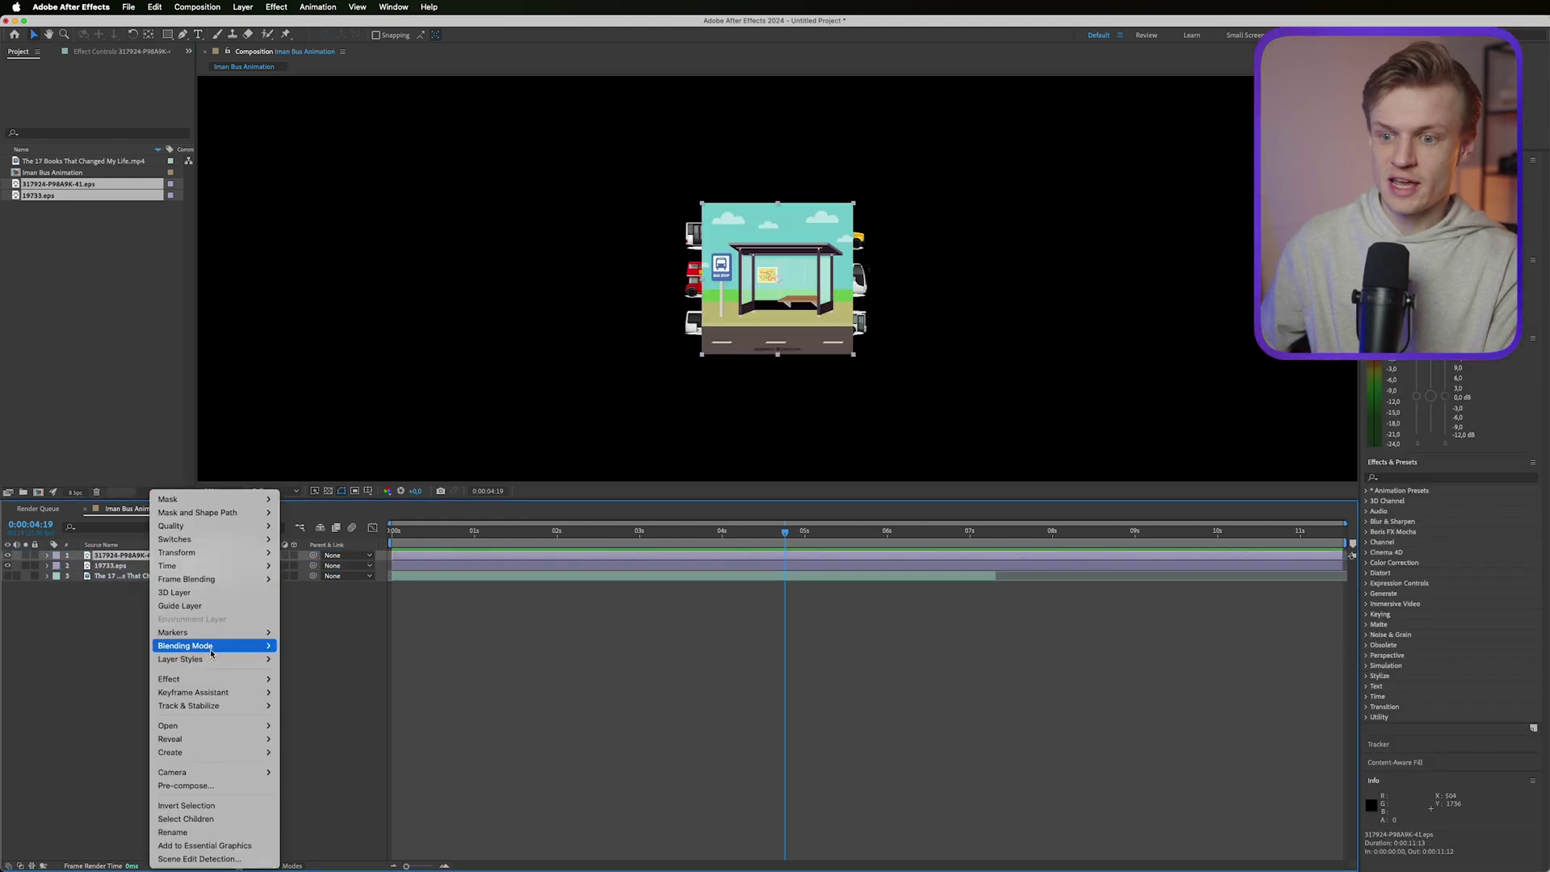
{"action": "mouse_move", "coordinate": [220, 742]}
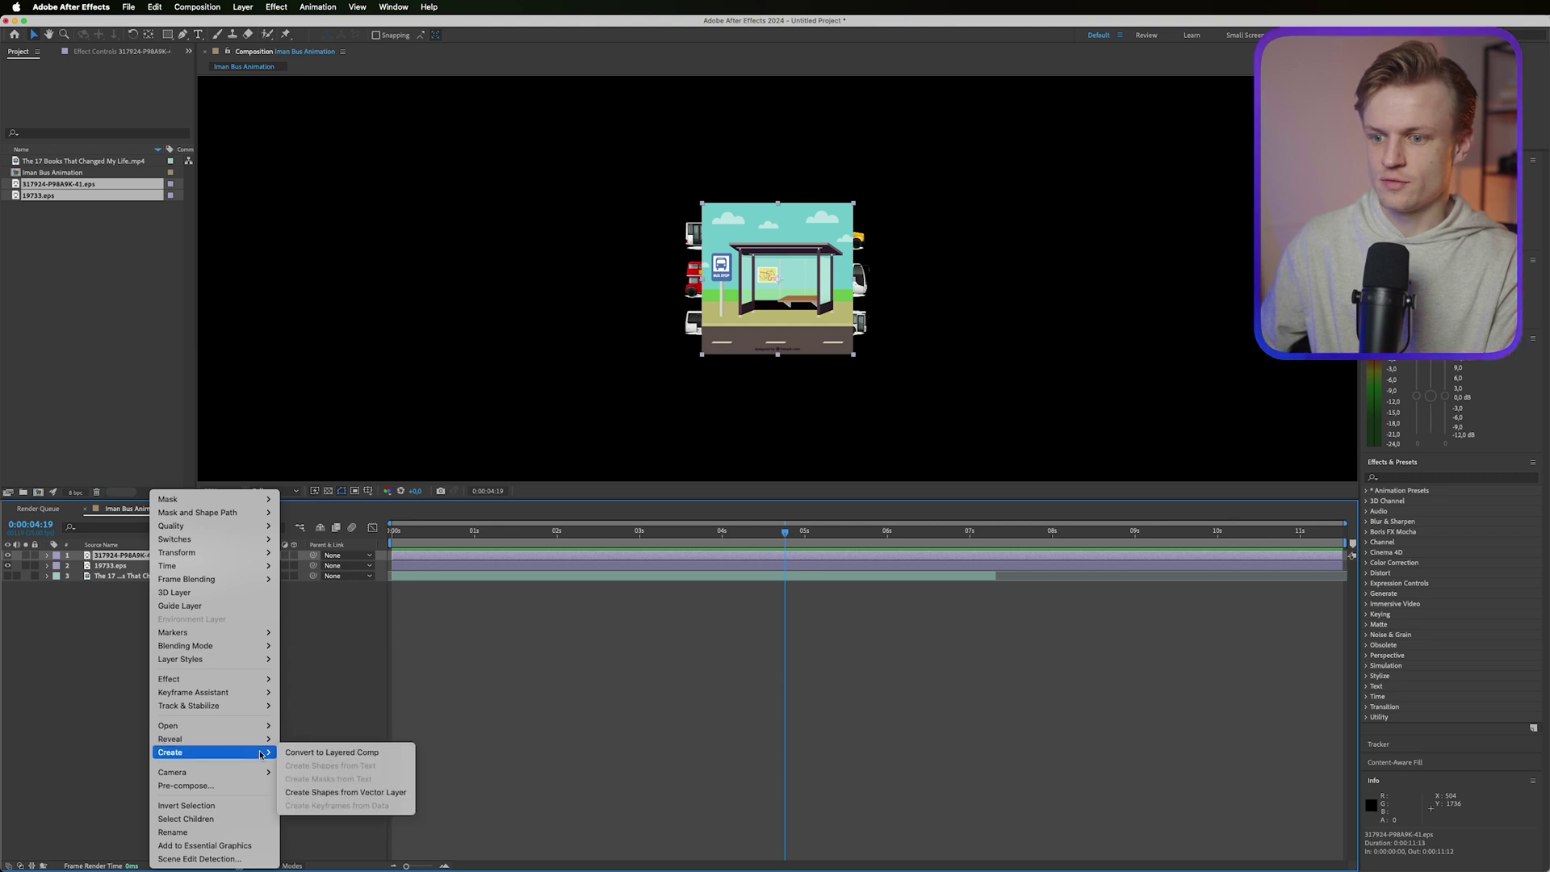
{"action": "left_click", "coordinate": [374, 795]}
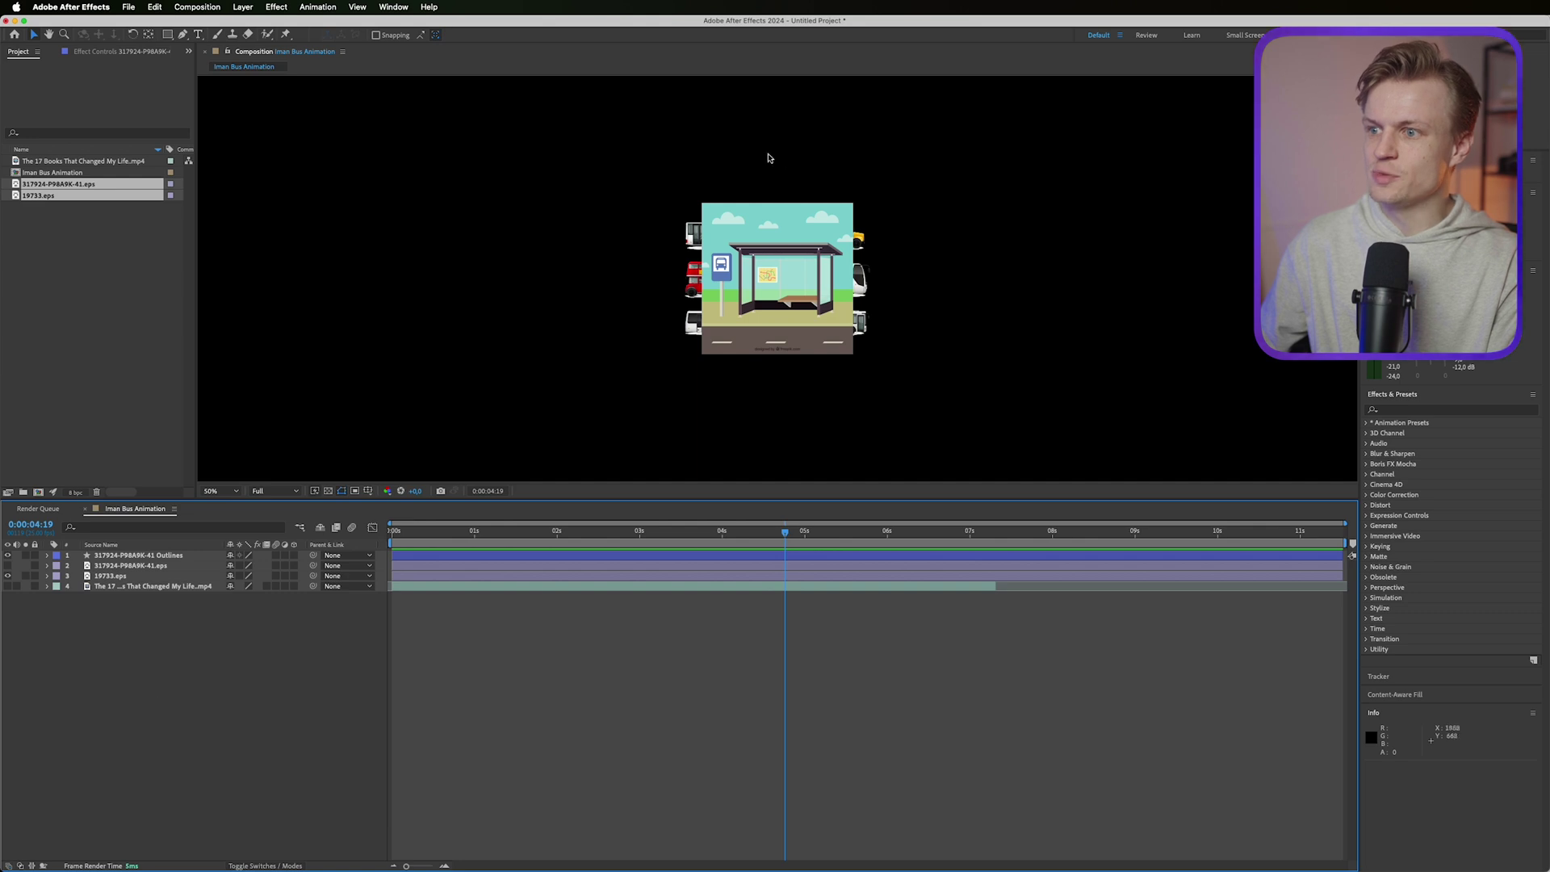
Step: Scale the bus stop outlines layer up to 454%
{"action": "scroll", "coordinate": [734, 307], "scroll_direction": "up", "scroll_amount": 1}
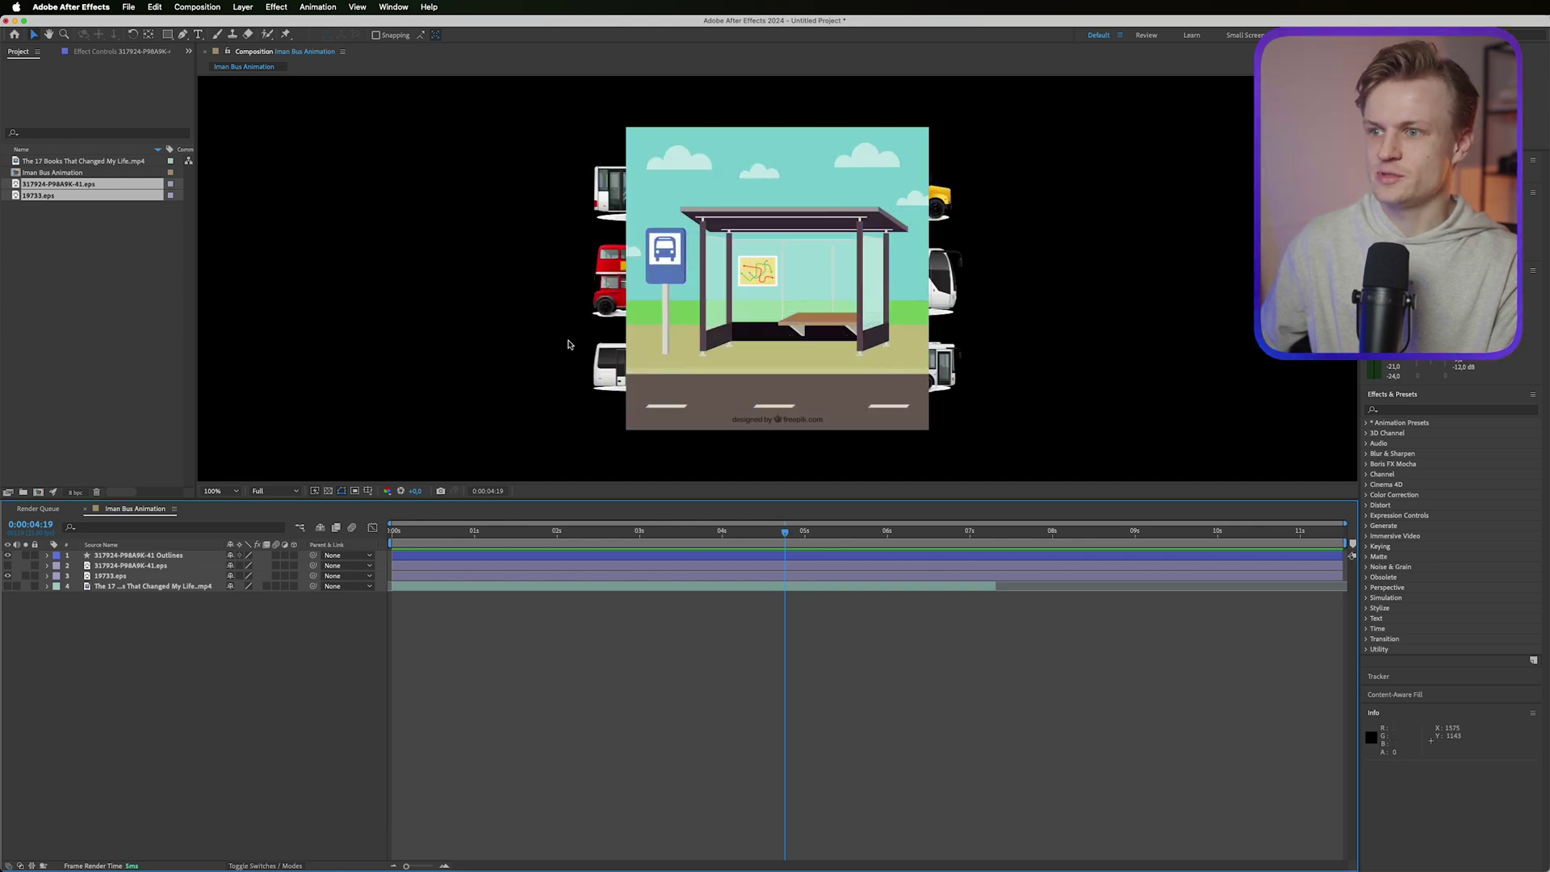
{"action": "key", "text": "period"}
{"action": "key", "text": "period"}
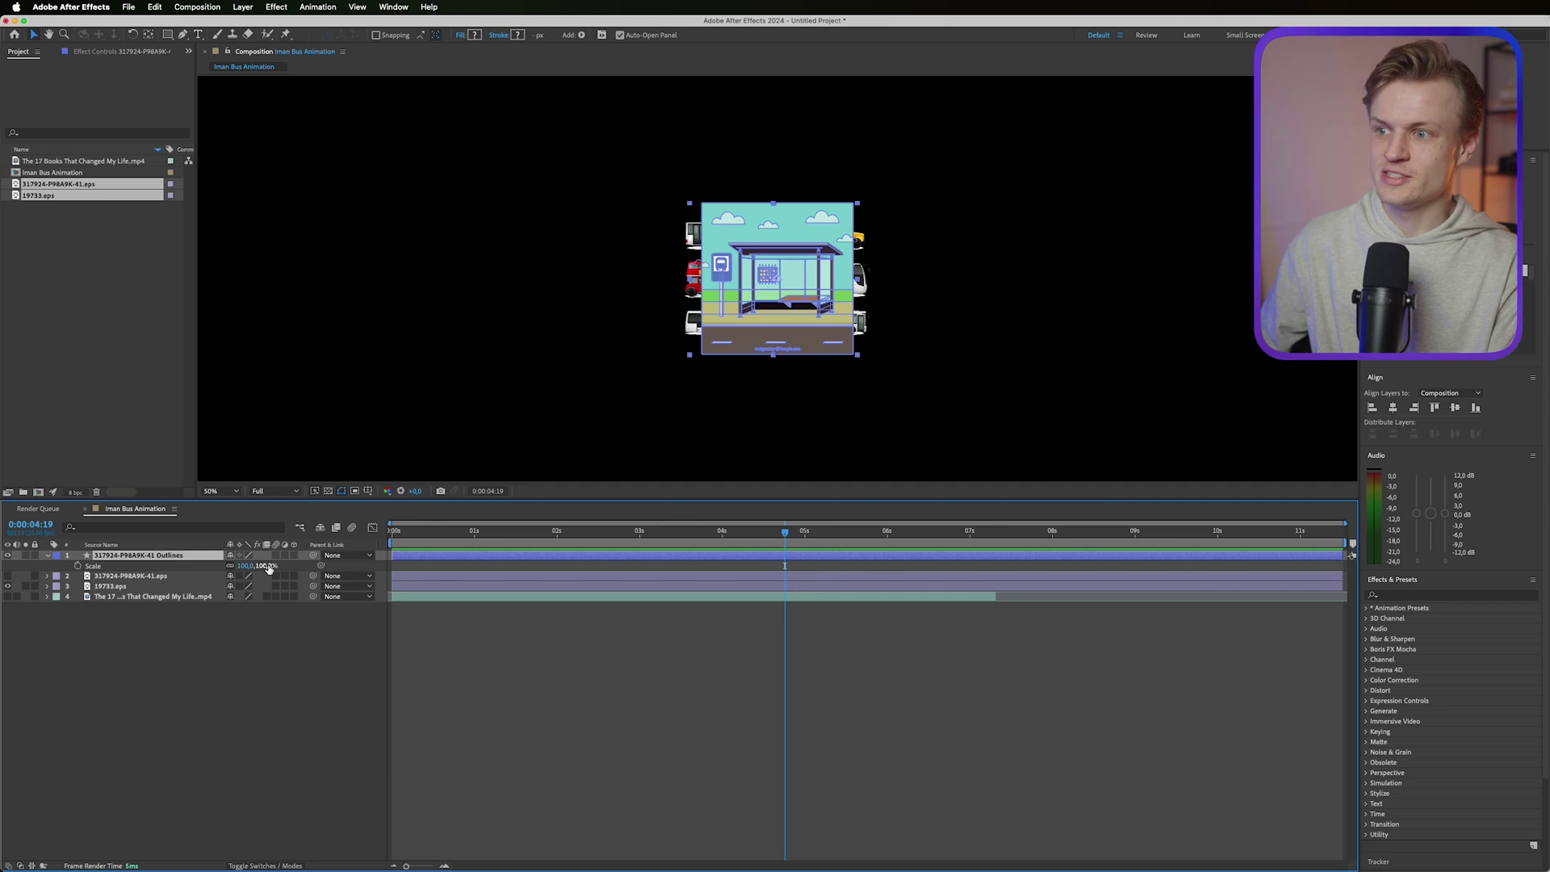
{"action": "left_click_drag", "start_coordinate": [269, 567], "coordinate": [554, 568]}
{"action": "key", "text": "comma"}
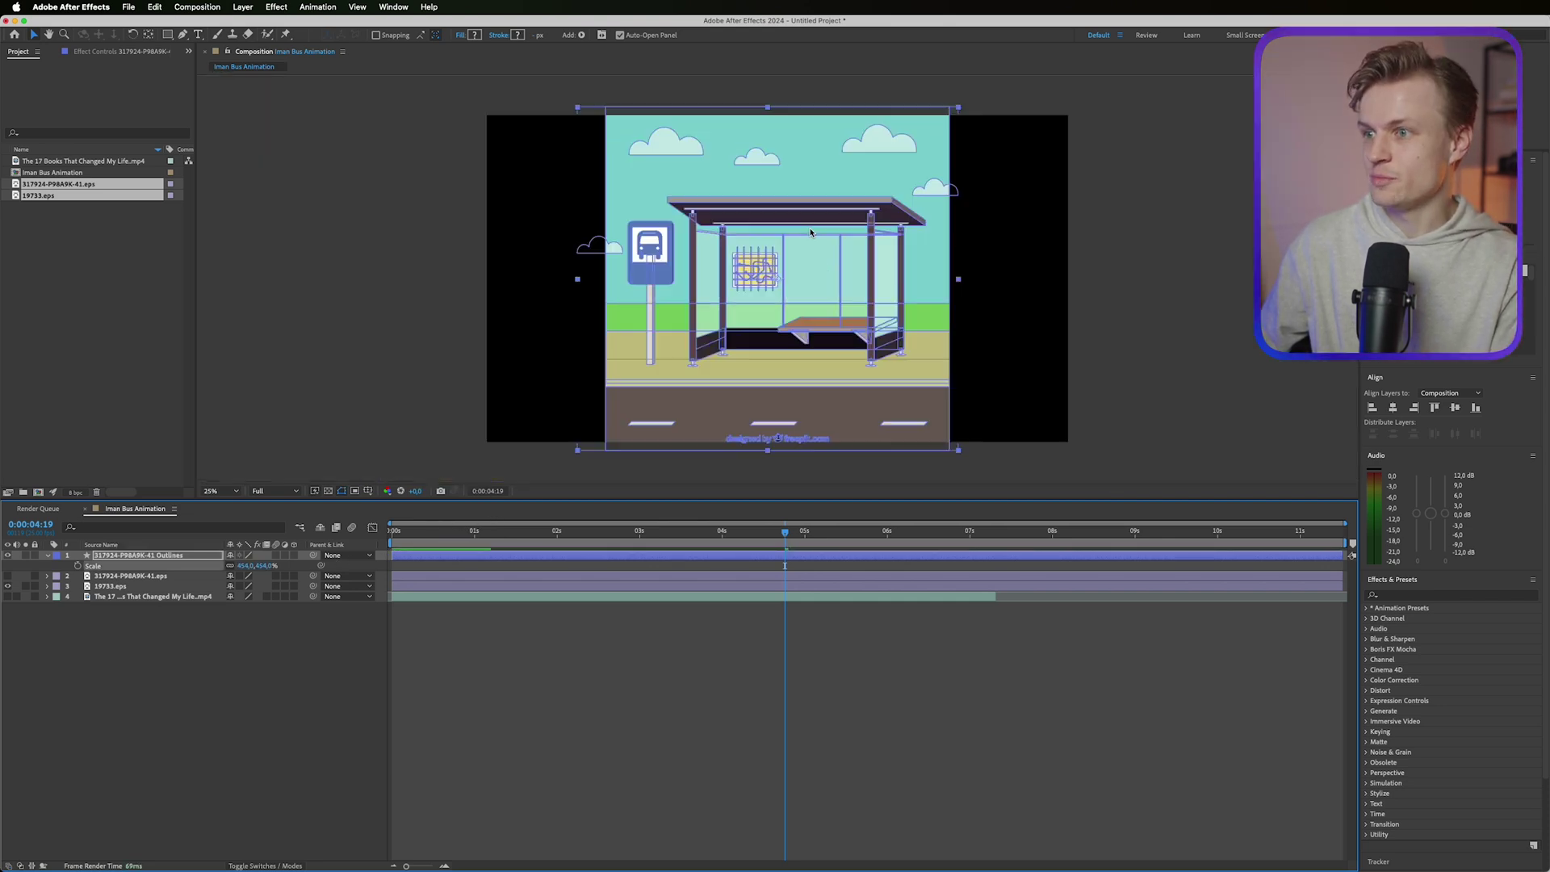
Step: Expand the bus stop outlines layer's contents and examine which shape groups make up the stop sign and its pole
{"action": "left_click", "coordinate": [48, 557]}
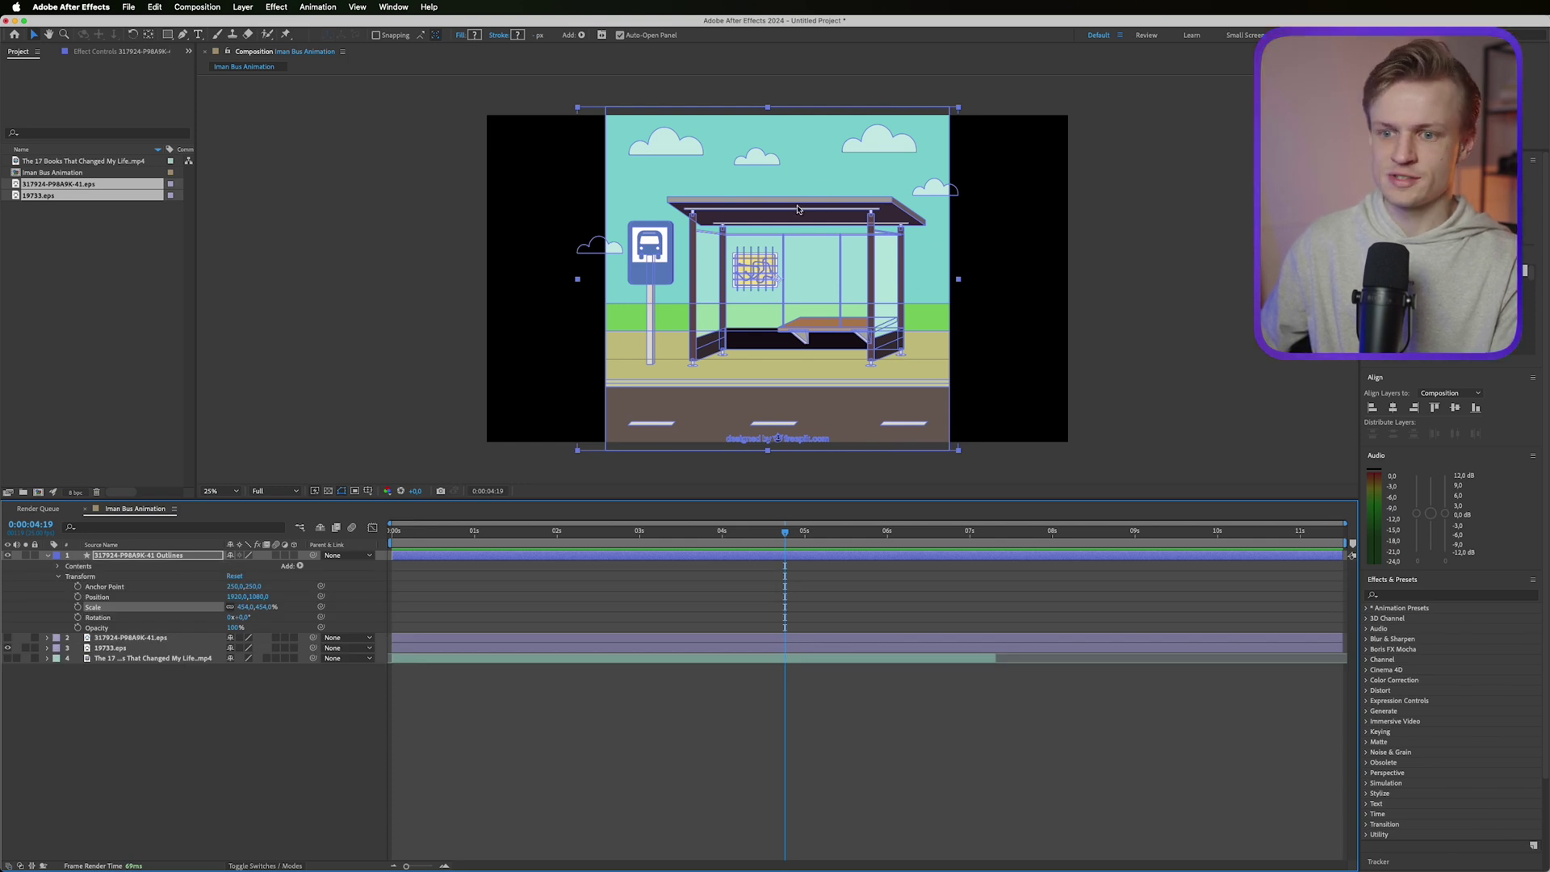
{"action": "left_click", "coordinate": [59, 566]}
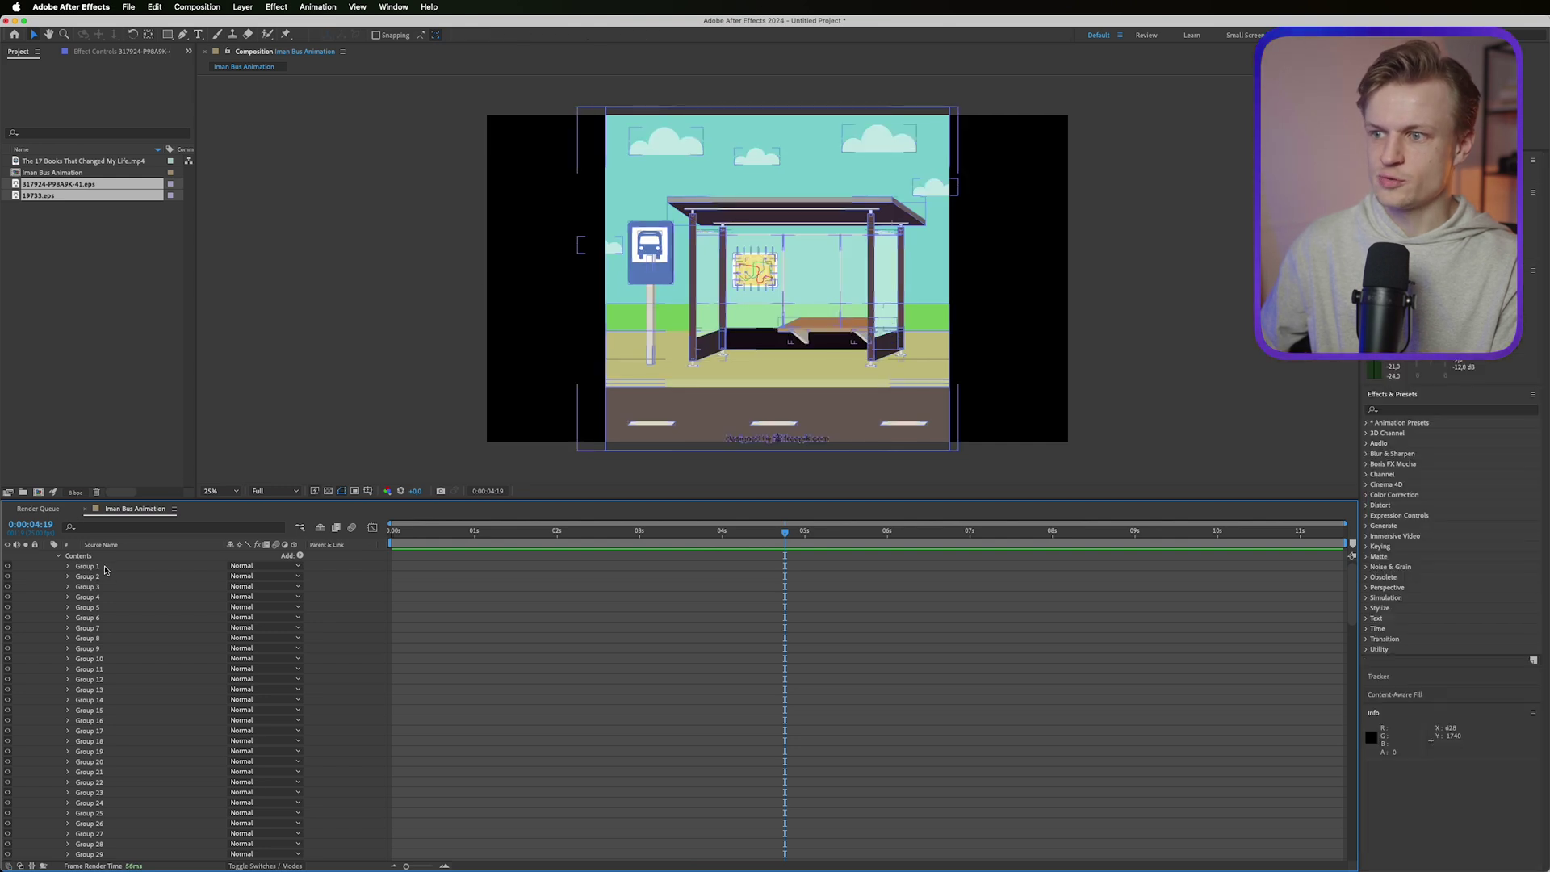
{"action": "left_click", "coordinate": [87, 566]}
{"action": "scroll", "coordinate": [112, 607], "scroll_direction": "down", "scroll_amount": 5}
{"action": "scroll", "coordinate": [106, 680], "scroll_direction": "down", "scroll_amount": 10}
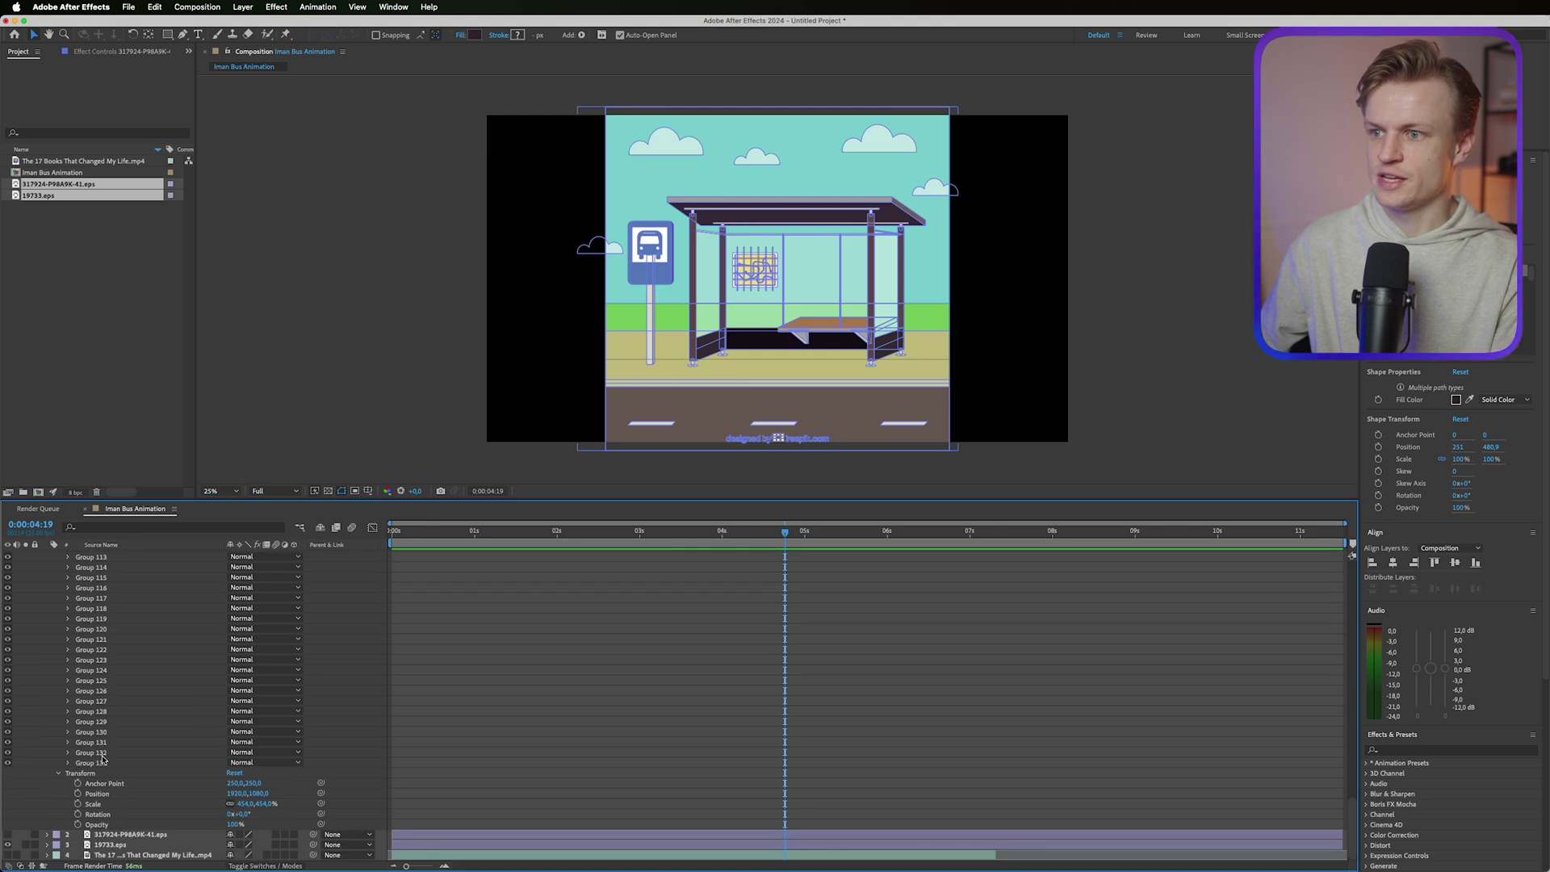
{"action": "scroll", "coordinate": [98, 573], "scroll_direction": "up", "scroll_amount": 1}
{"action": "left_click", "coordinate": [95, 569]}
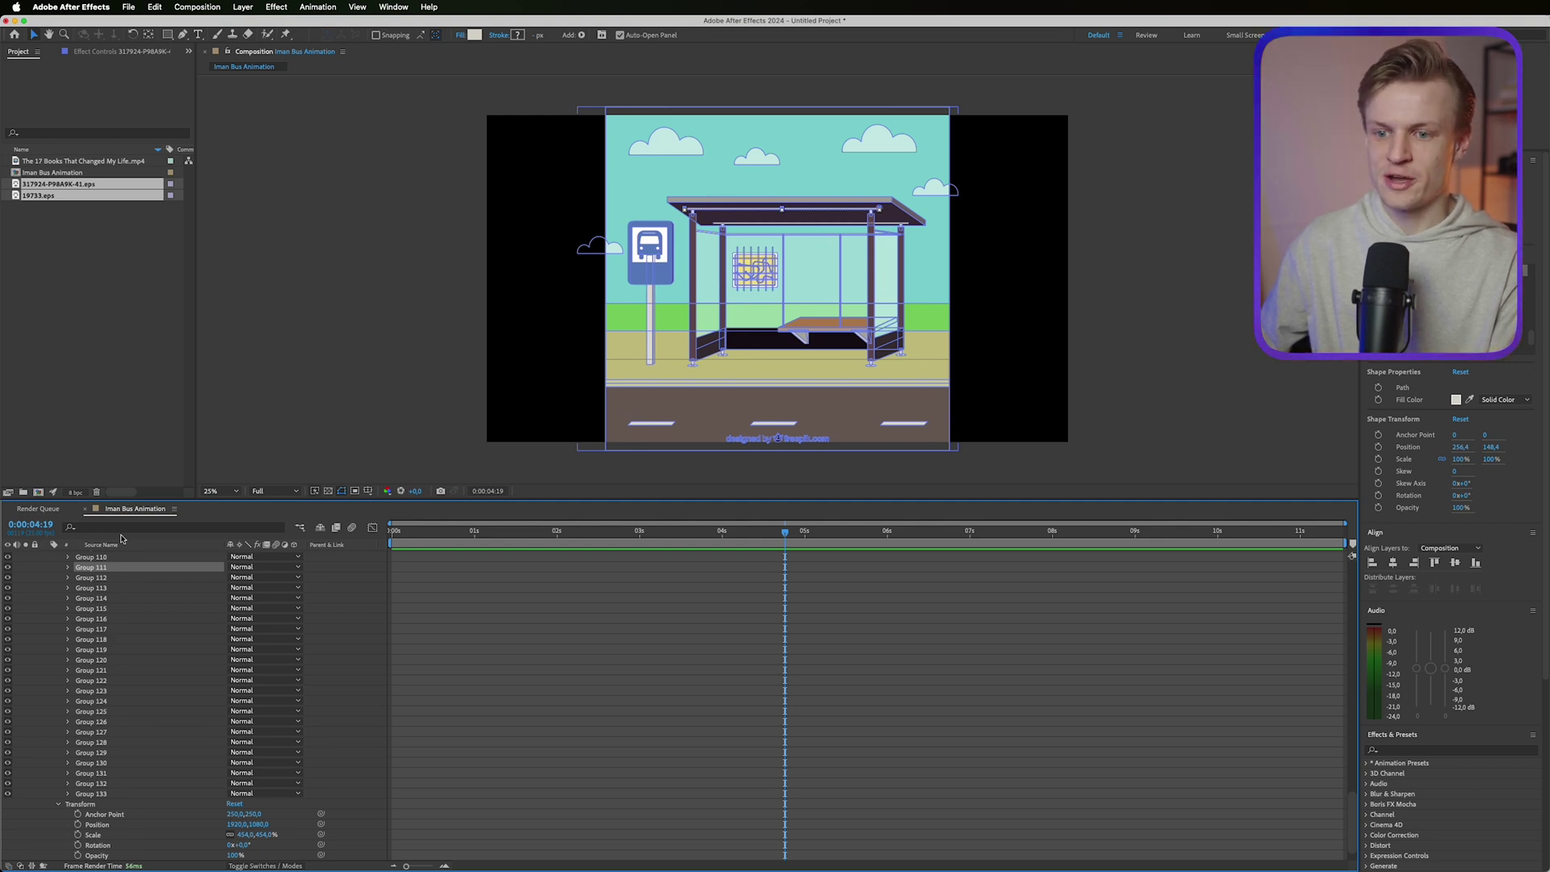
{"action": "left_click", "coordinate": [100, 692], "text": "shift"}
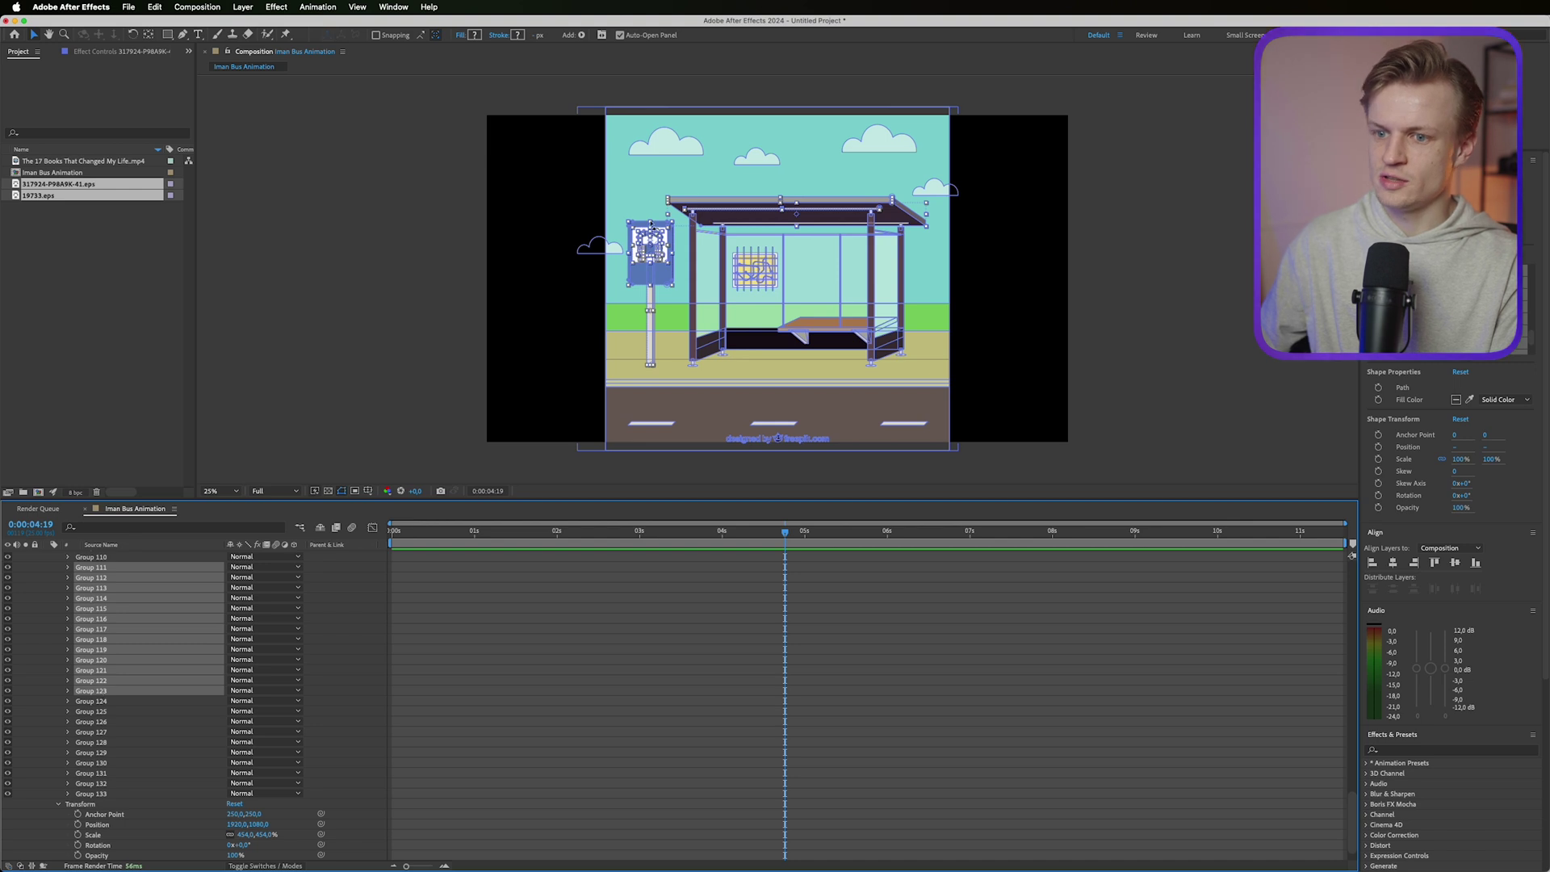
{"action": "left_click", "coordinate": [577, 382]}
{"action": "left_click", "coordinate": [108, 630]}
{"action": "left_click", "coordinate": [107, 681]}
{"action": "left_click", "coordinate": [114, 712]}
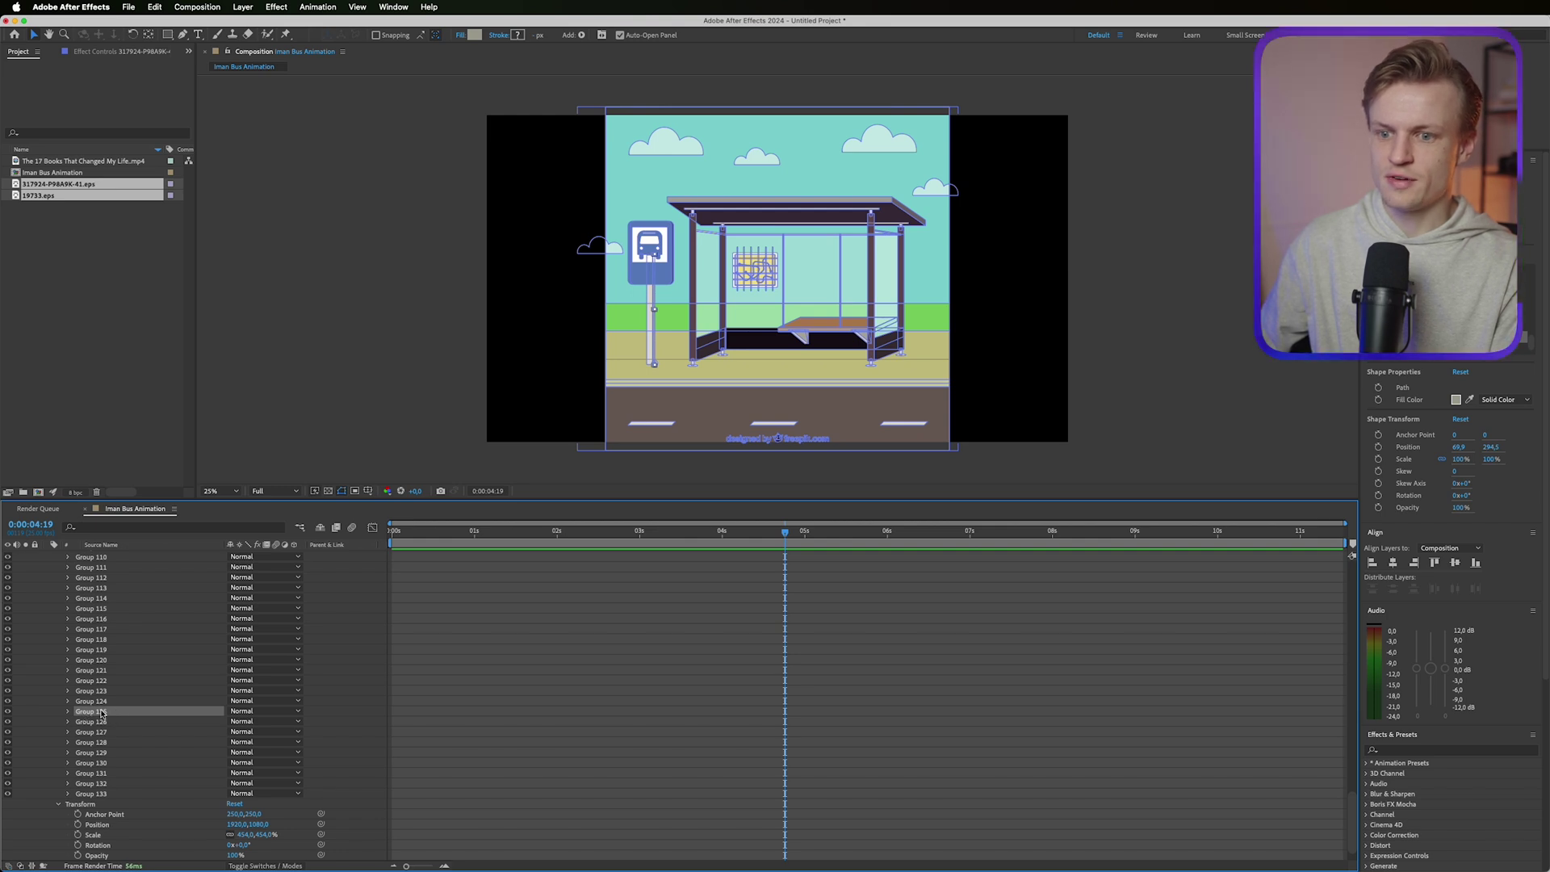
Step: Combine Group 114 through Group 125, the bus stop sign and pole, into one shape group and select it
{"action": "left_click", "coordinate": [95, 651]}
{"action": "scroll", "coordinate": [96, 623], "scroll_direction": "up", "scroll_amount": 1}
{"action": "left_click", "coordinate": [97, 624]}
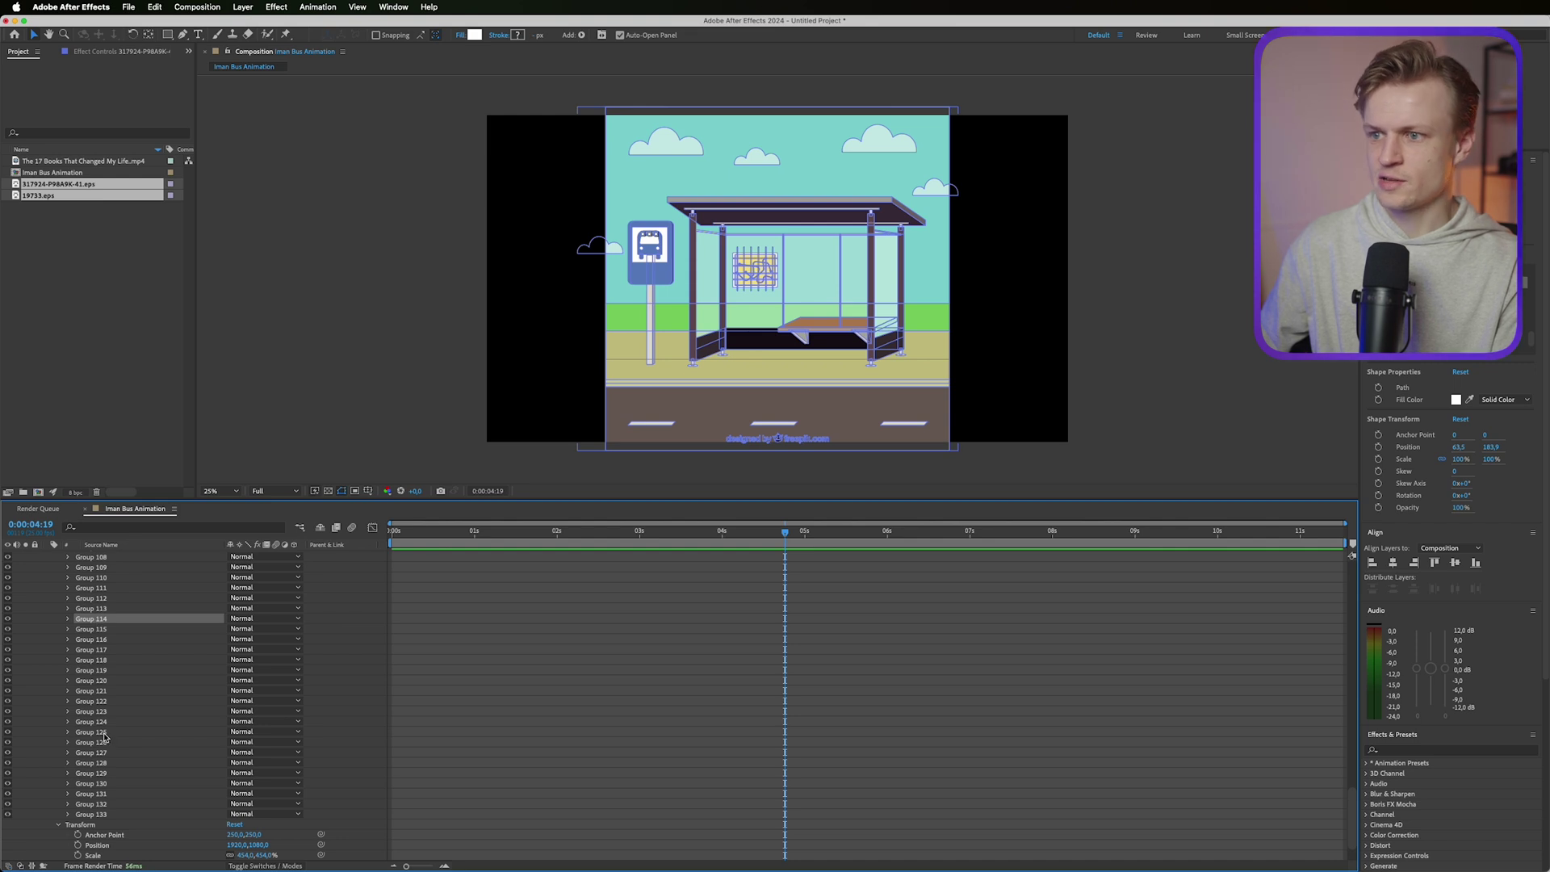
{"action": "left_click", "coordinate": [104, 733], "text": "shift"}
{"action": "right_click", "coordinate": [115, 668]}
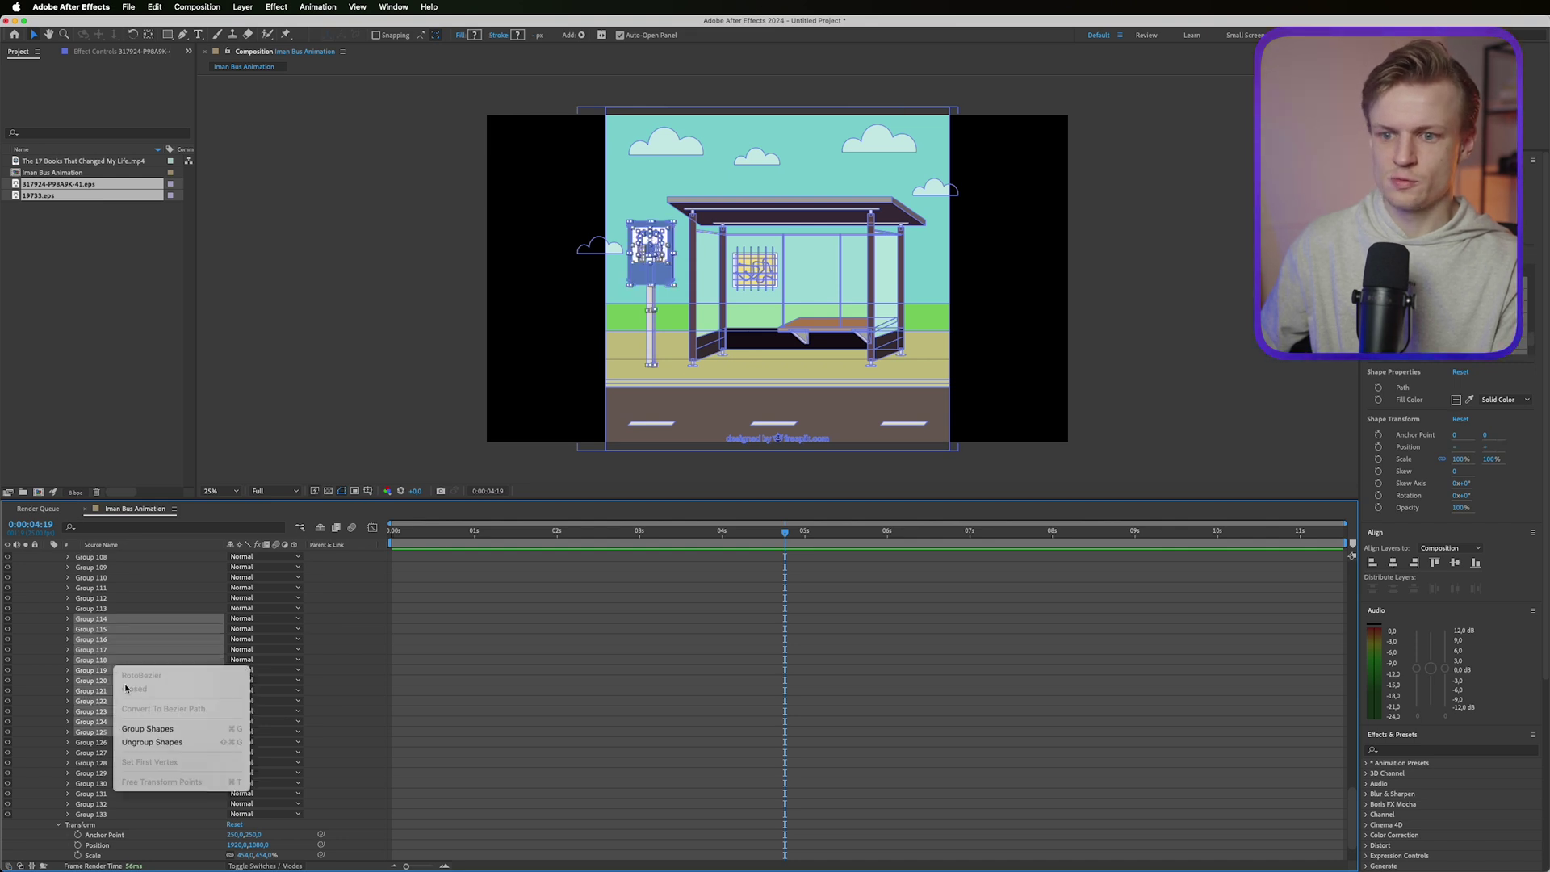
{"action": "left_click", "coordinate": [140, 729]}
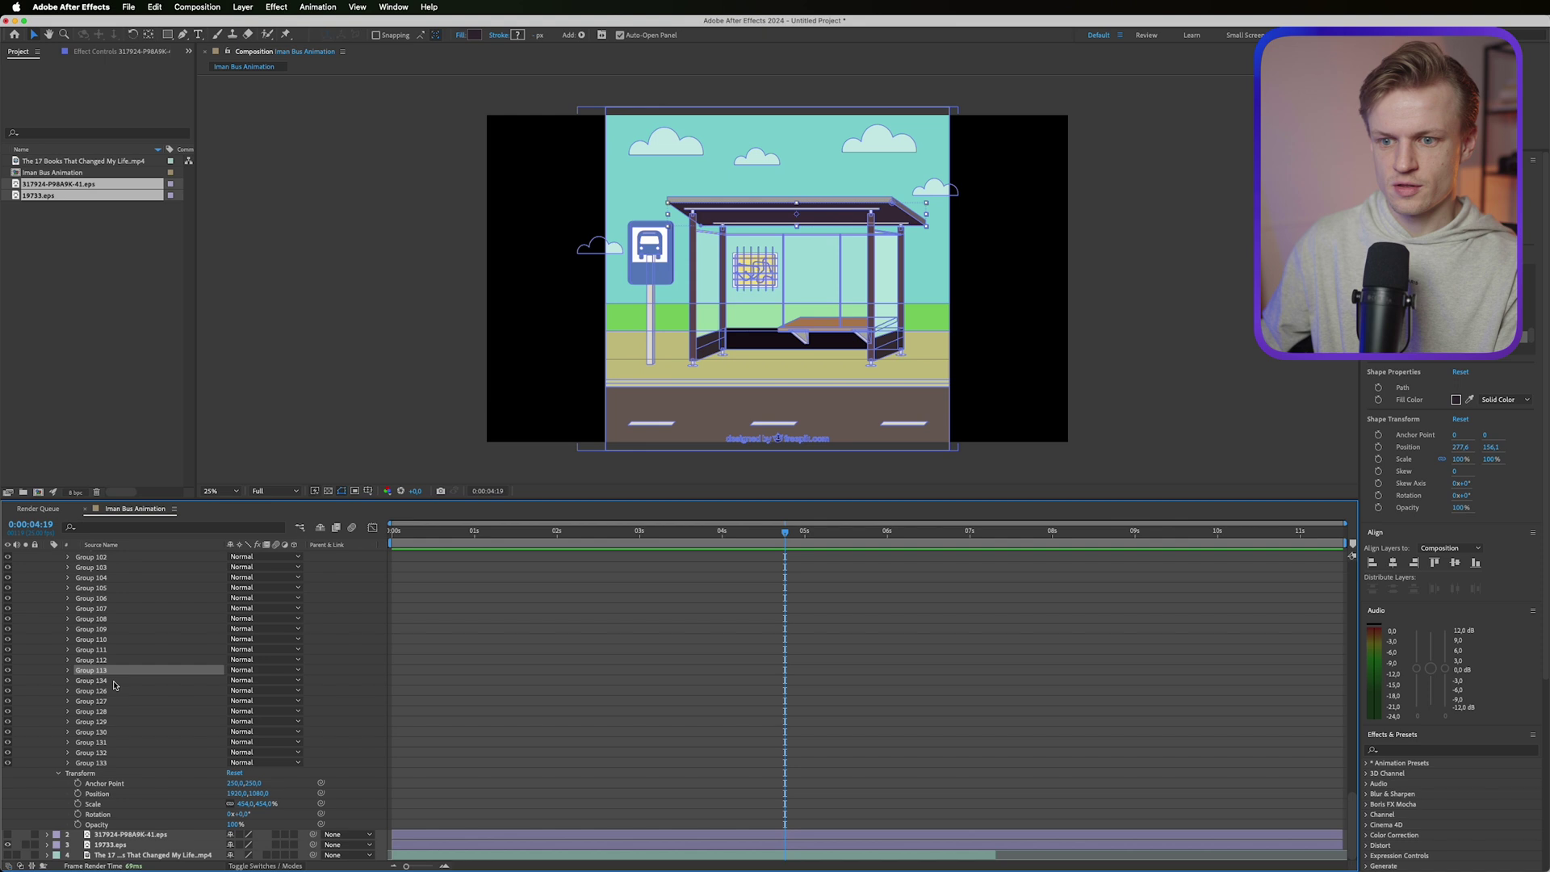
{"action": "left_click", "coordinate": [83, 684]}
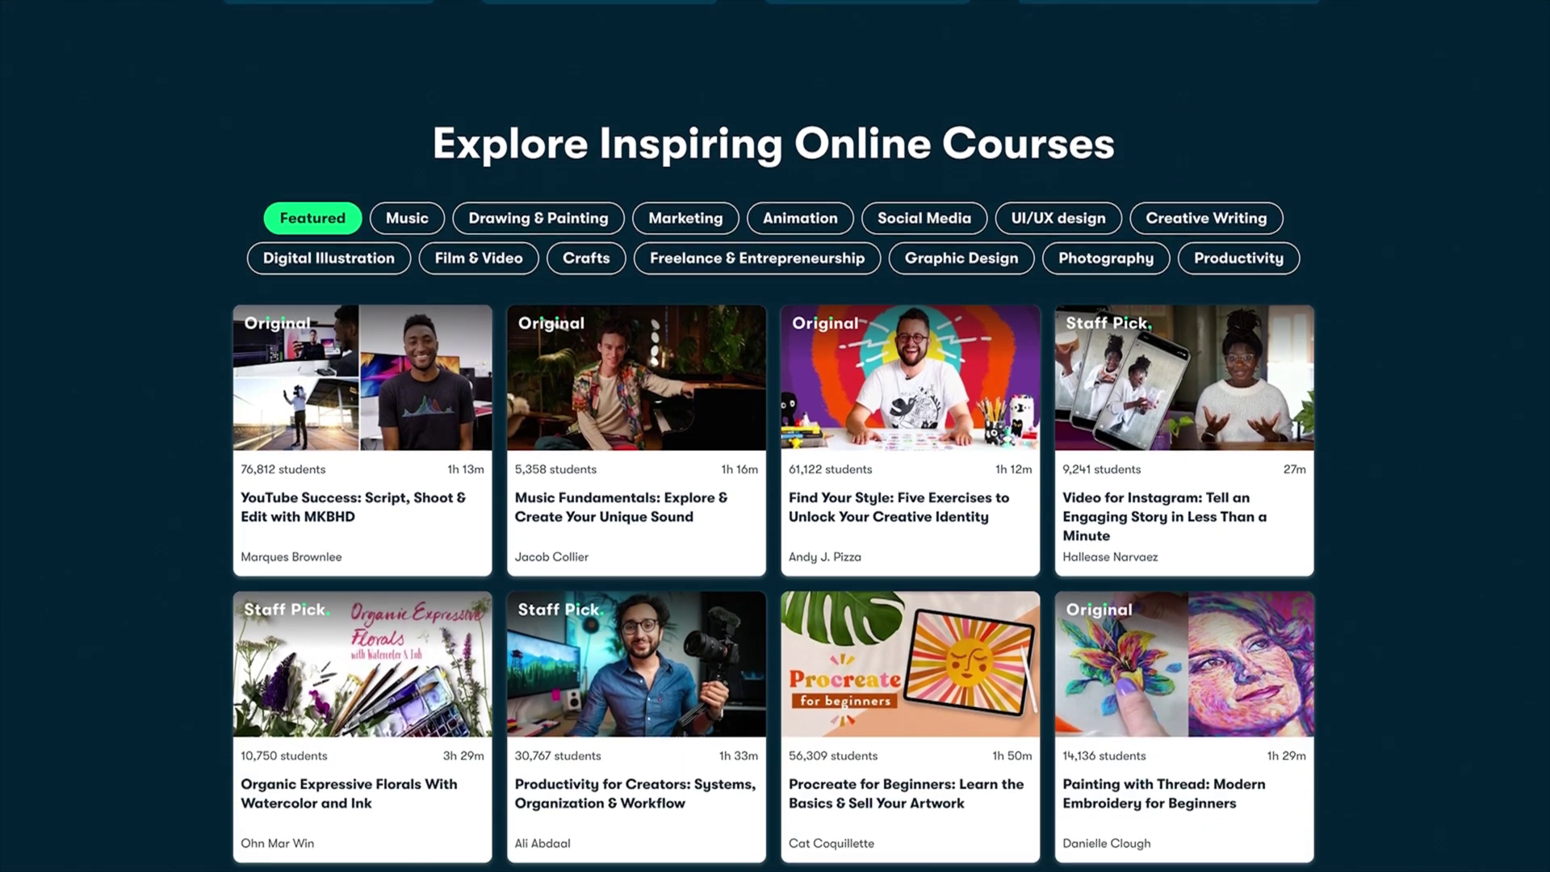
{"action": "left_click", "coordinate": [912, 403]}
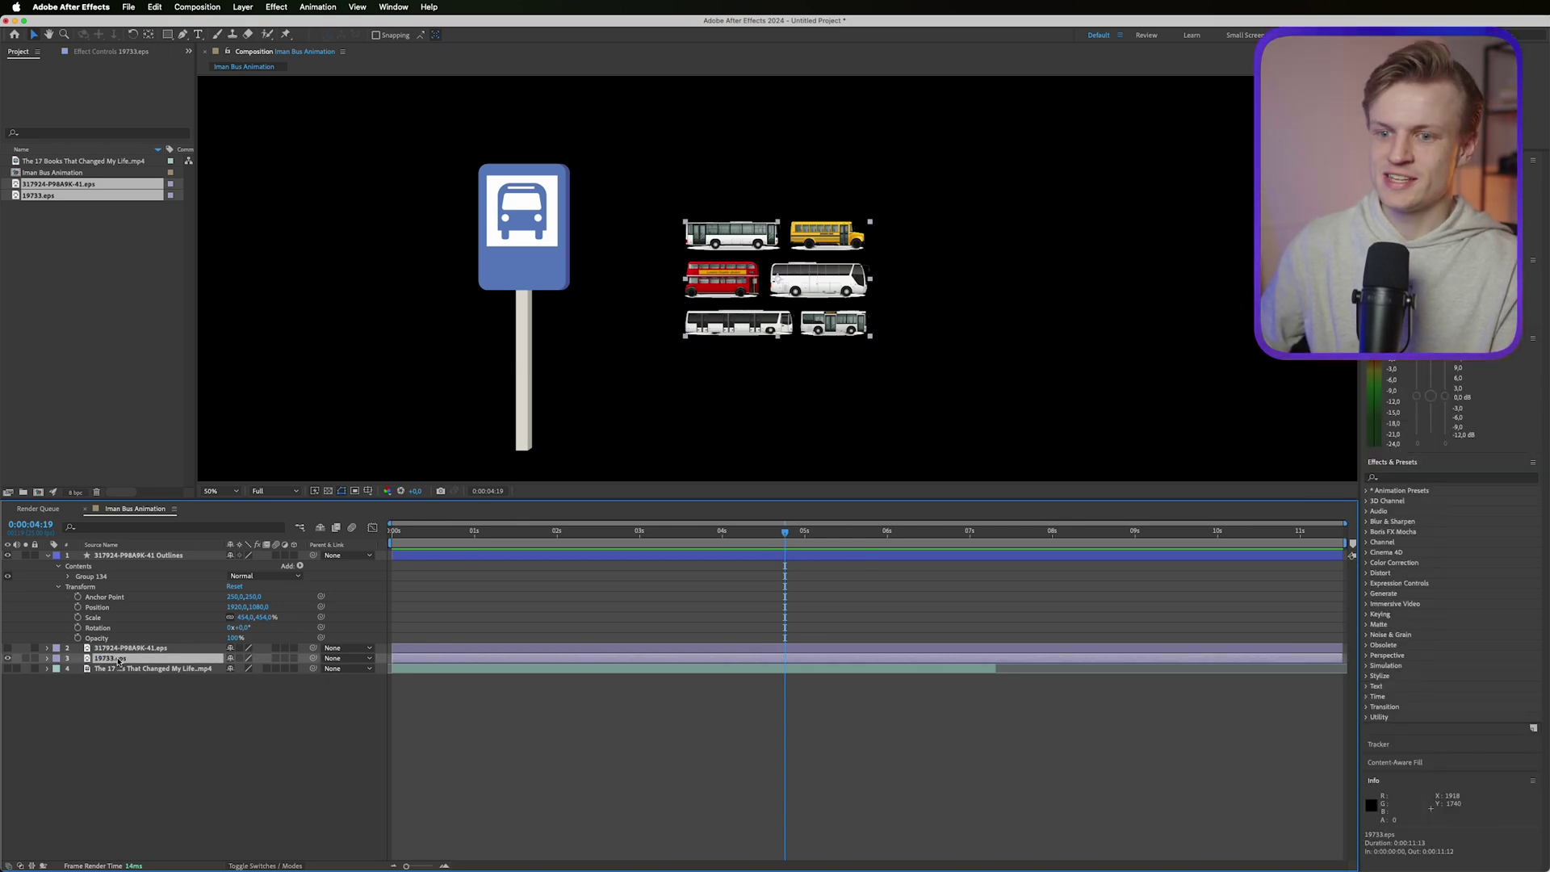
Step: In Photopea, delete the lower top-level group of 19733-ai.psd and every bus group except the modern city bus
{"action": "right_click", "coordinate": [117, 659]}
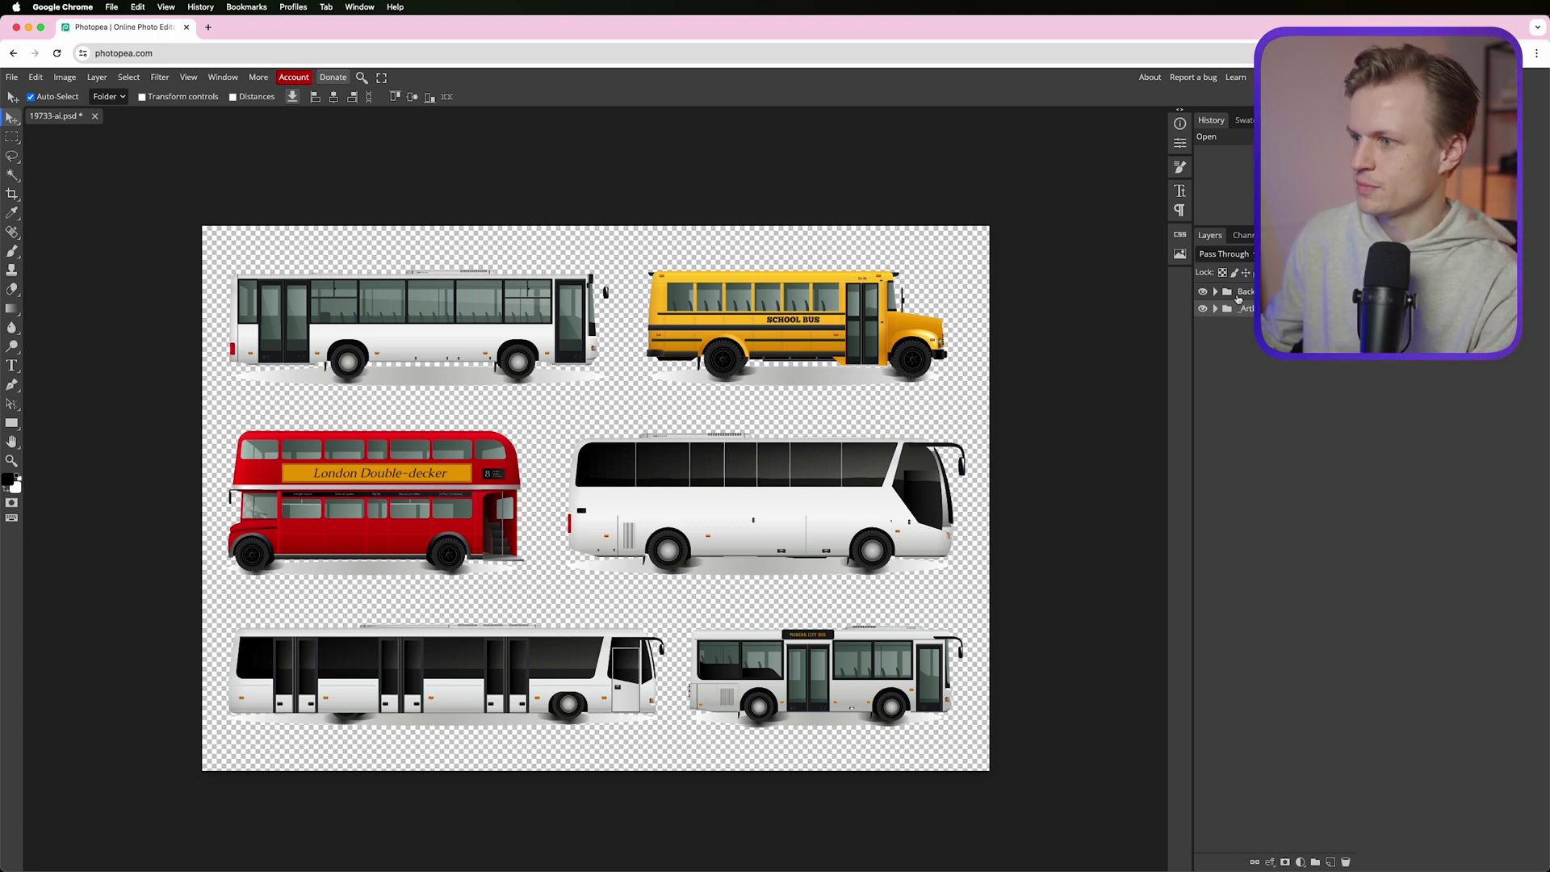
{"action": "key", "text": "Delete"}
{"action": "left_click", "coordinate": [1217, 291]}
{"action": "left_click", "coordinate": [1245, 396]}
{"action": "left_click", "coordinate": [1271, 377]}
{"action": "left_click", "coordinate": [1249, 357]}
{"action": "left_click", "coordinate": [1251, 308]}
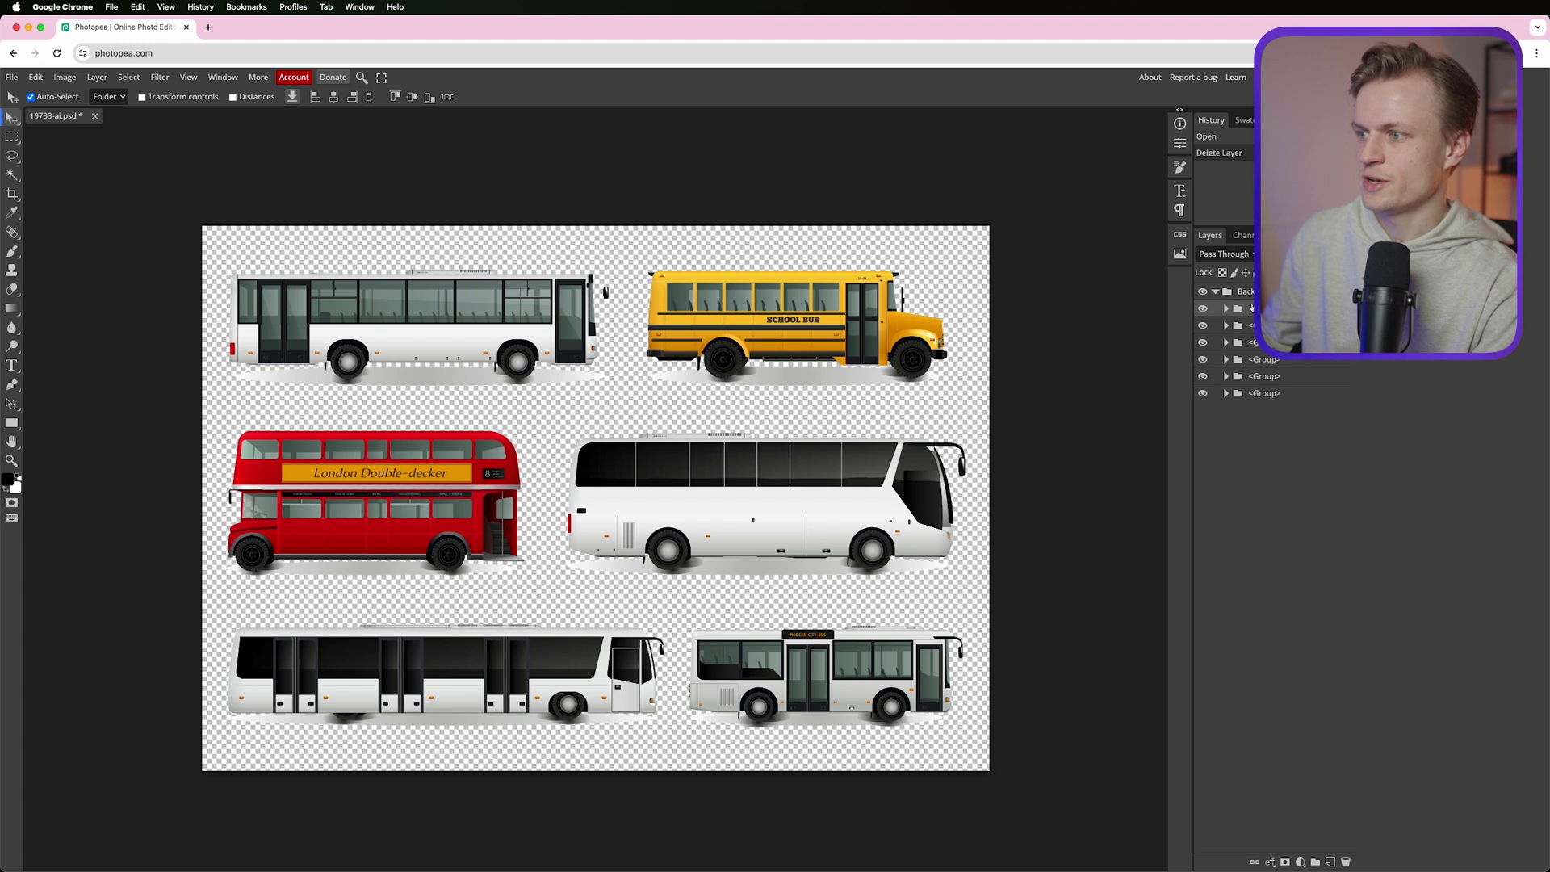
{"action": "left_click", "coordinate": [1251, 326]}
{"action": "left_click", "coordinate": [1259, 394], "text": "shift"}
{"action": "key", "text": "Delete"}
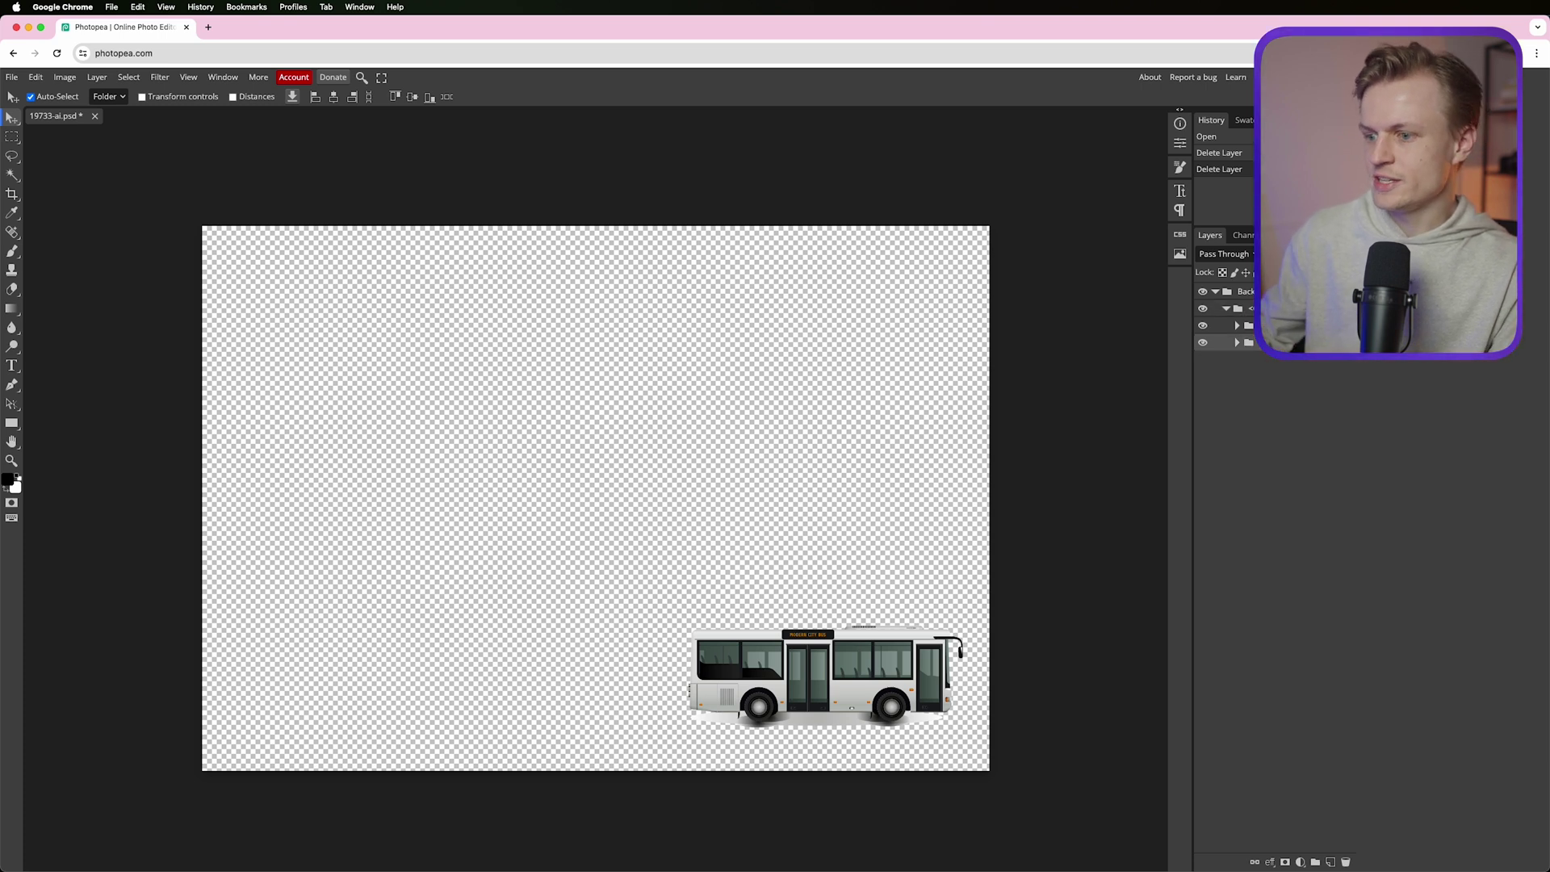
Step: Delete the city bus's shadow group and scale the bus up so it spans most of the canvas
{"action": "key", "text": "Delete"}
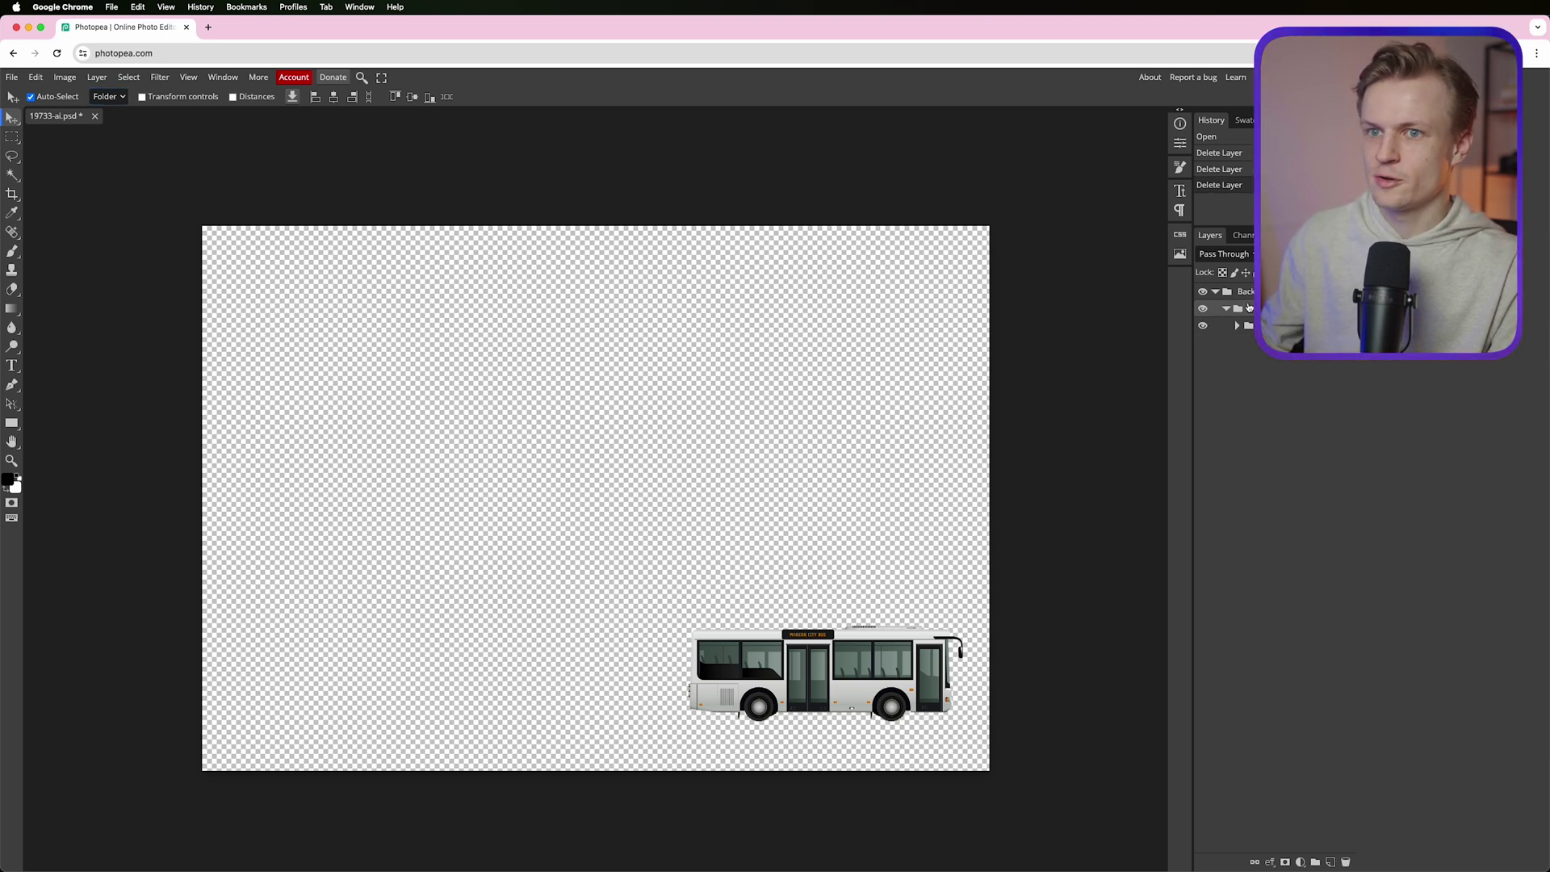
{"action": "left_click", "coordinate": [35, 76]}
{"action": "mouse_move", "coordinate": [81, 374]}
{"action": "left_click", "coordinate": [214, 400]}
{"action": "left_click_drag", "start_coordinate": [688, 625], "coordinate": [279, 390]}
{"action": "left_click", "coordinate": [489, 97]}
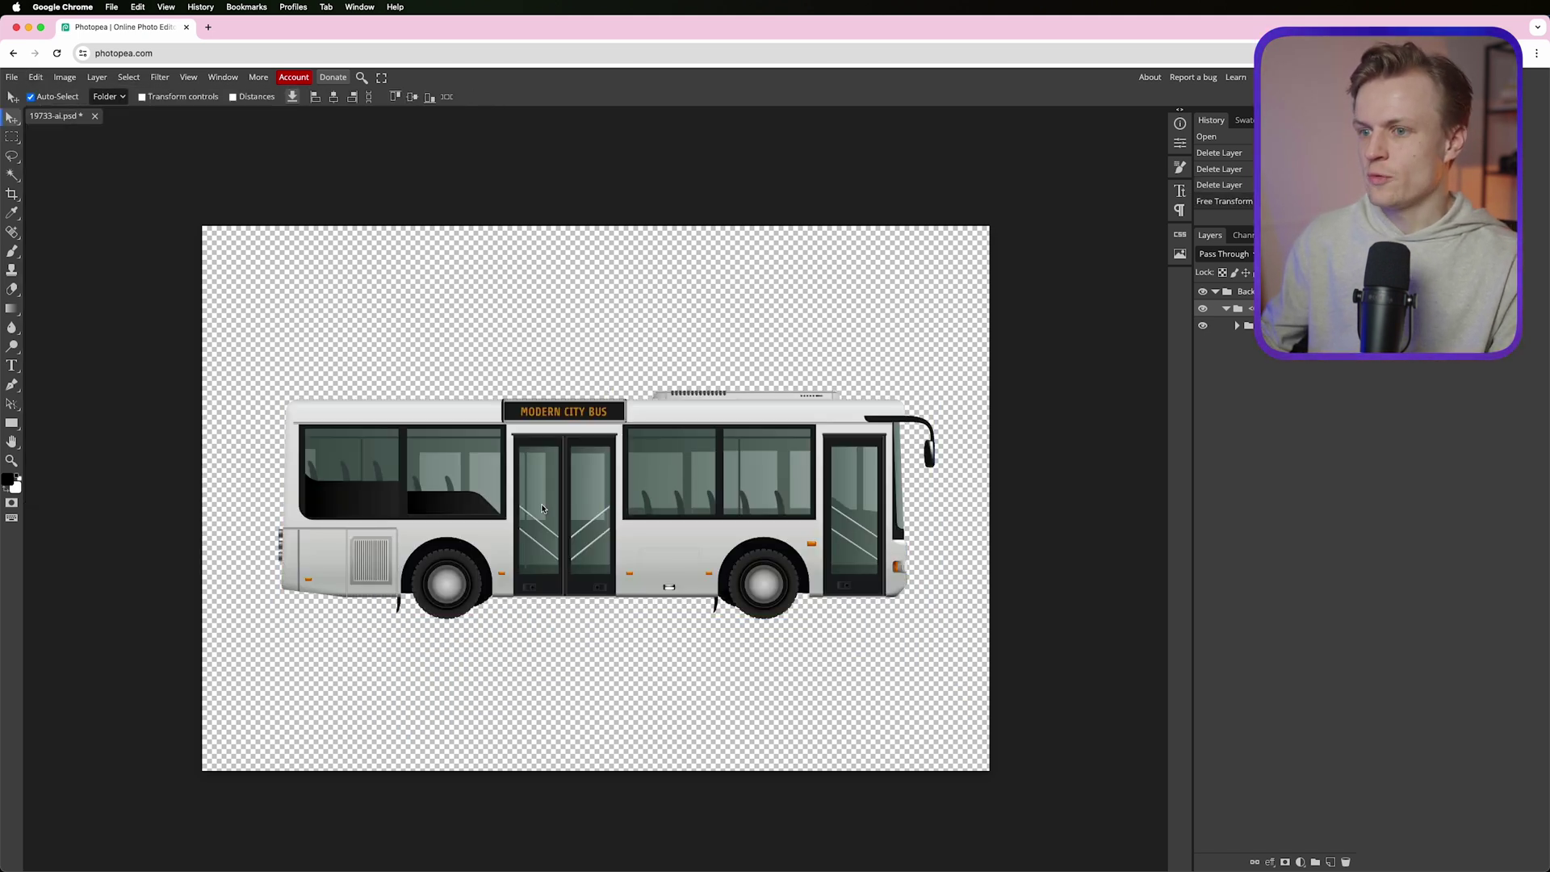
Step: Download the cartoon boy character template from Freepik and open 2203103.eps in Photopea as a separate document
{"action": "scroll", "coordinate": [532, 461], "scroll_direction": "up", "scroll_amount": 5}
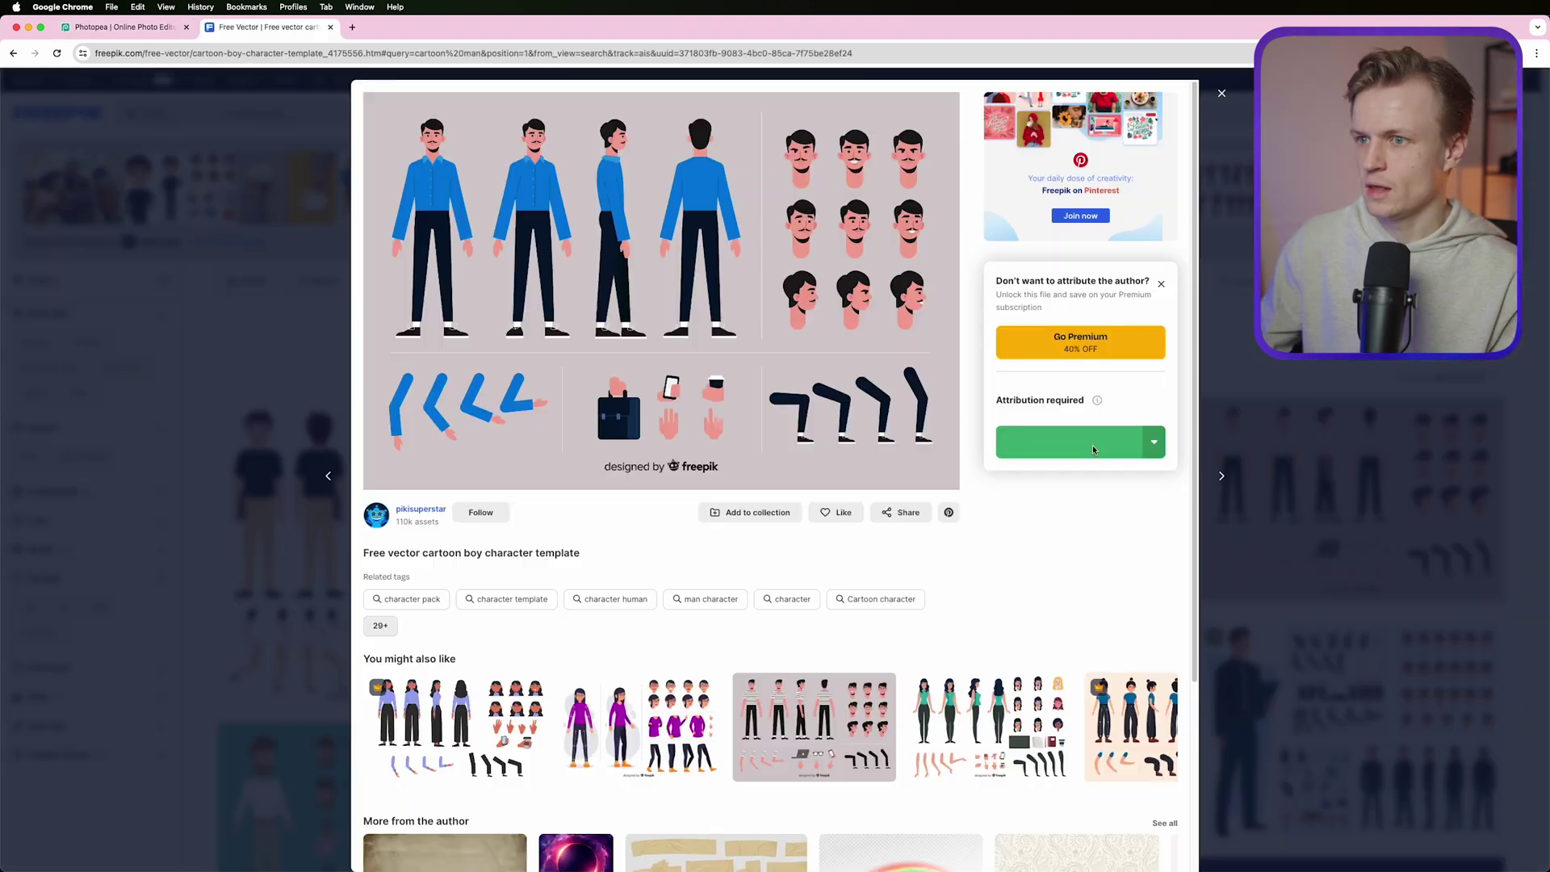
{"action": "left_click", "coordinate": [1093, 449]}
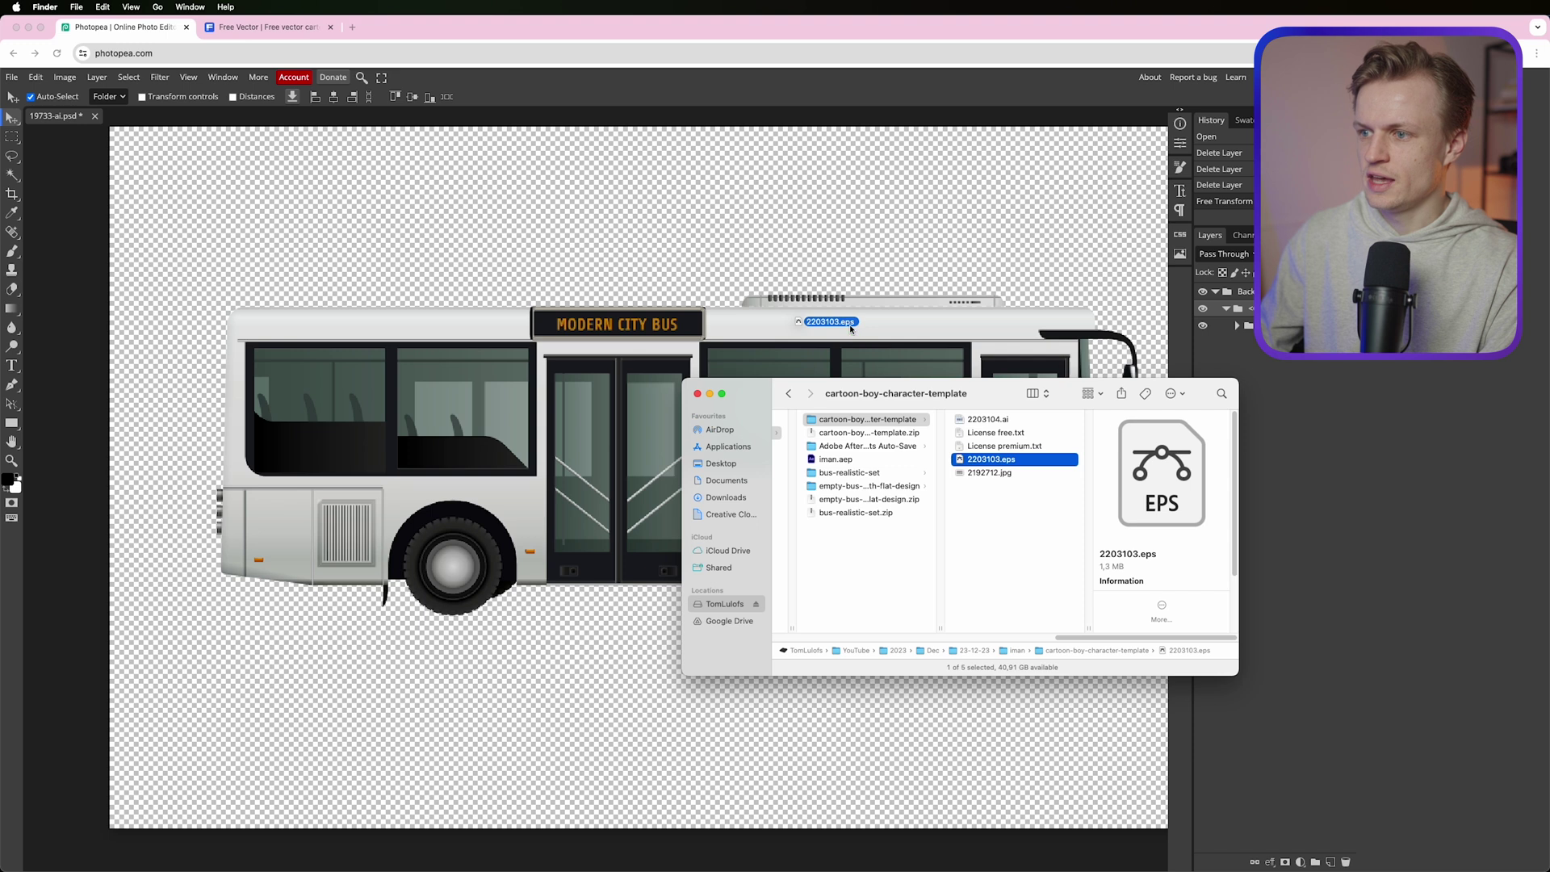
{"action": "key", "text": "Return"}
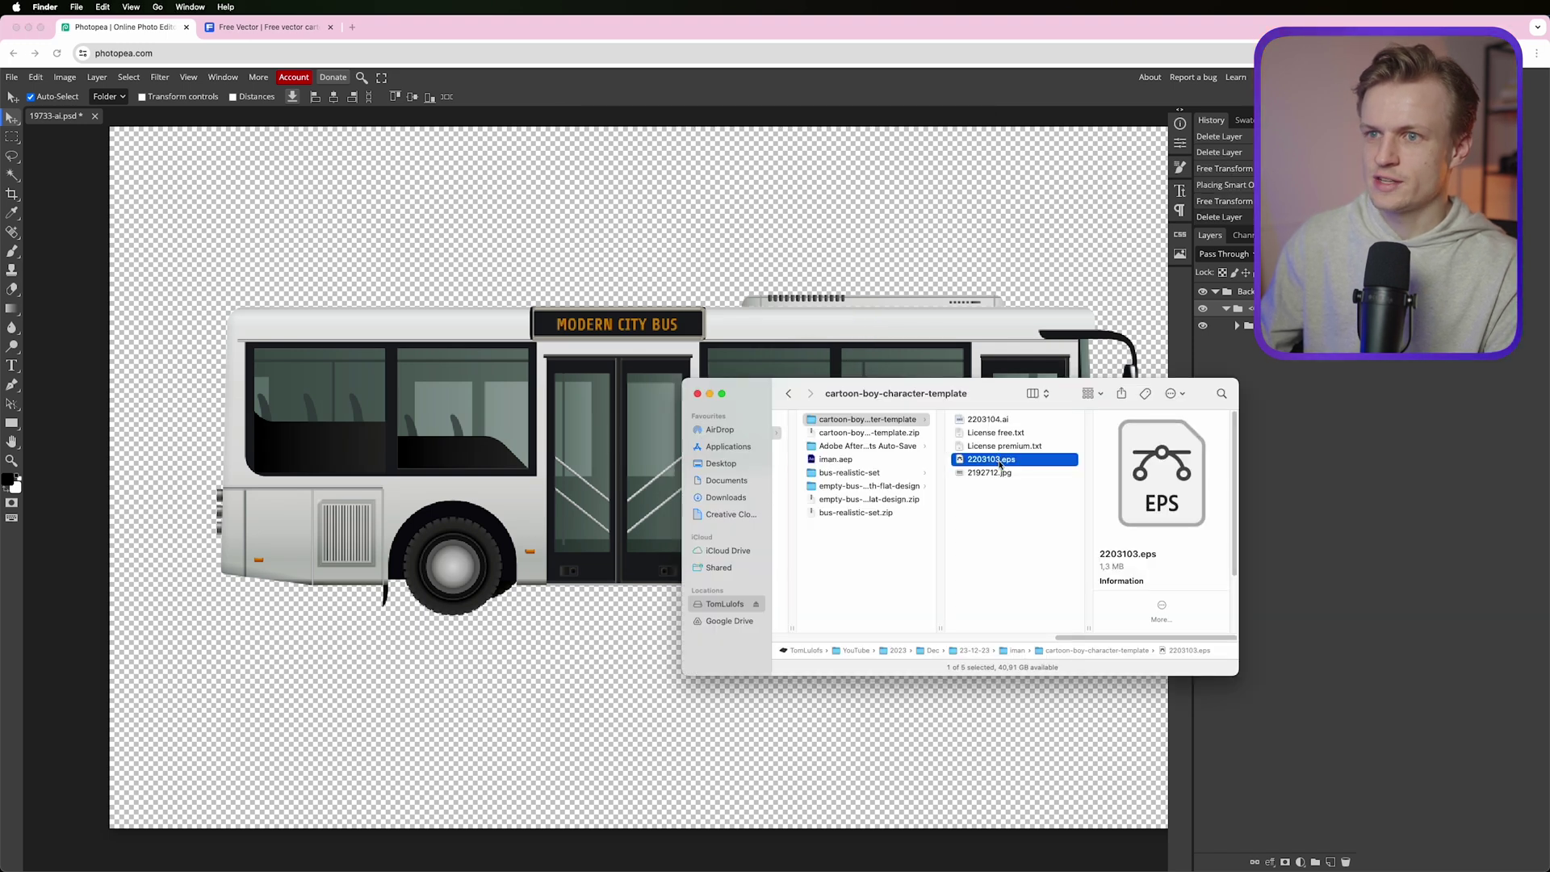
{"action": "left_click_drag", "start_coordinate": [1001, 464], "coordinate": [392, 121]}
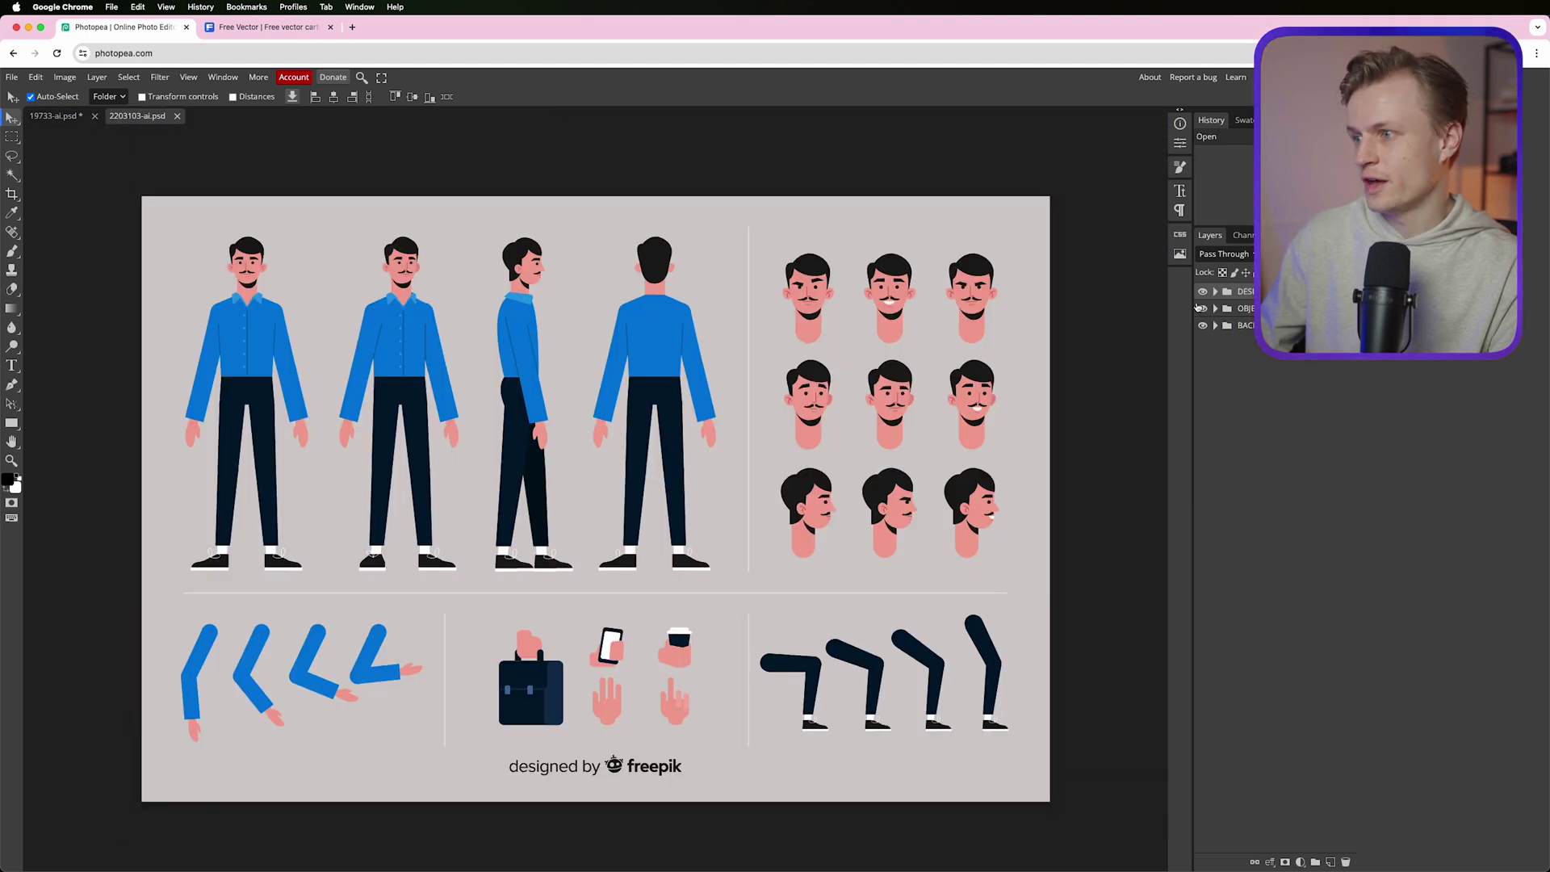
Step: Isolate the character artwork from its background and credit groups, and copy the first front-facing man into the bus document
{"action": "left_click", "coordinate": [1203, 310], "text": "alt"}
{"action": "left_click", "coordinate": [1216, 308]}
{"action": "left_click", "coordinate": [1204, 326]}
{"action": "left_click", "coordinate": [1204, 326]}
{"action": "left_click", "coordinate": [1264, 326]}
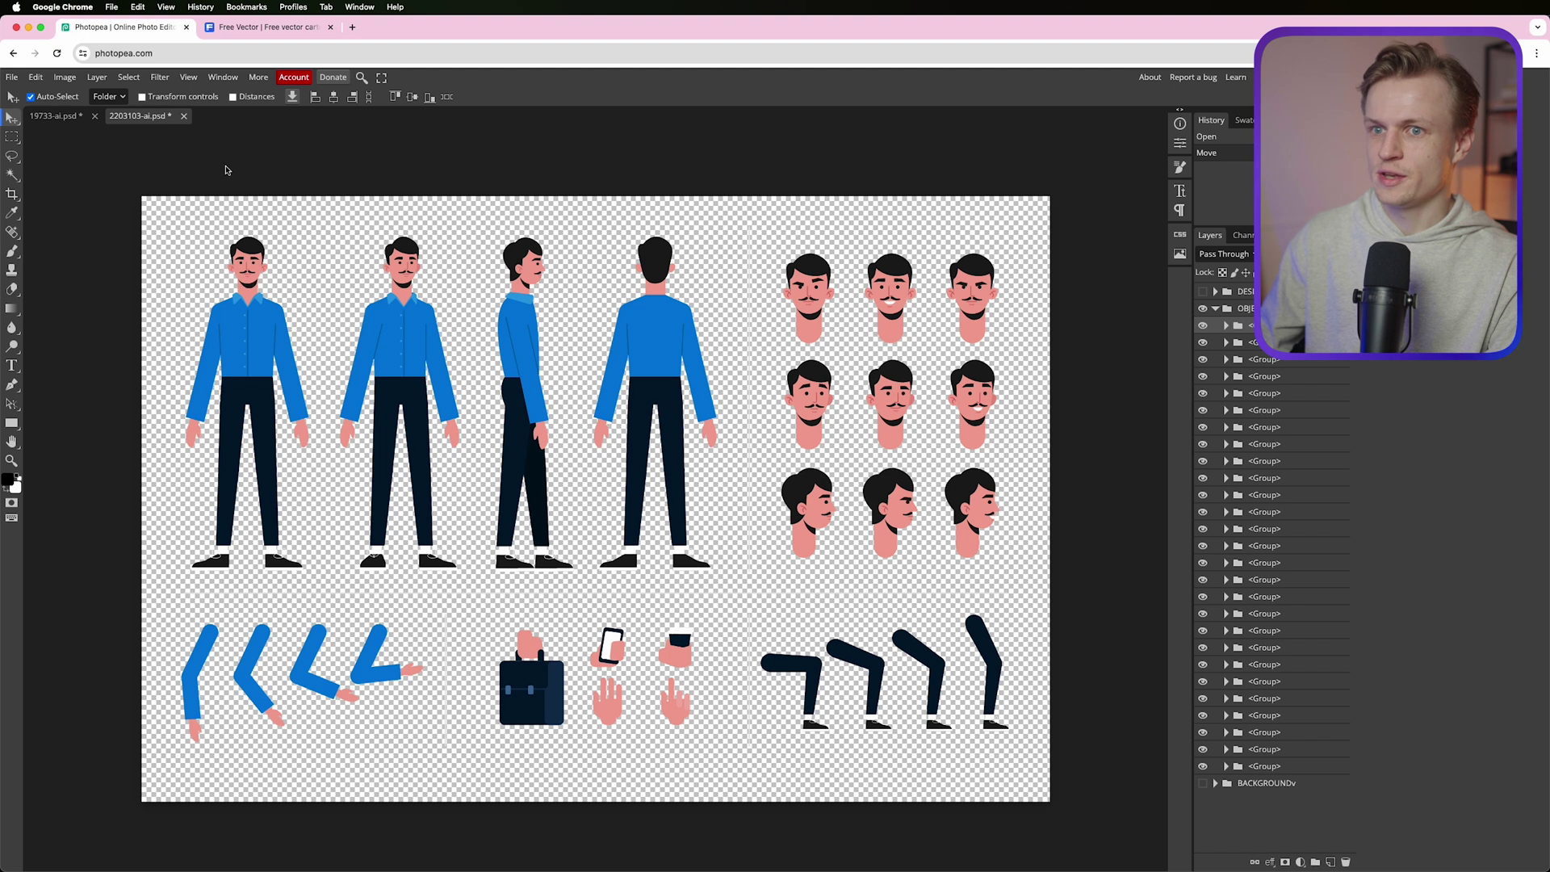
{"action": "left_click_drag", "start_coordinate": [187, 155], "coordinate": [734, 381]}
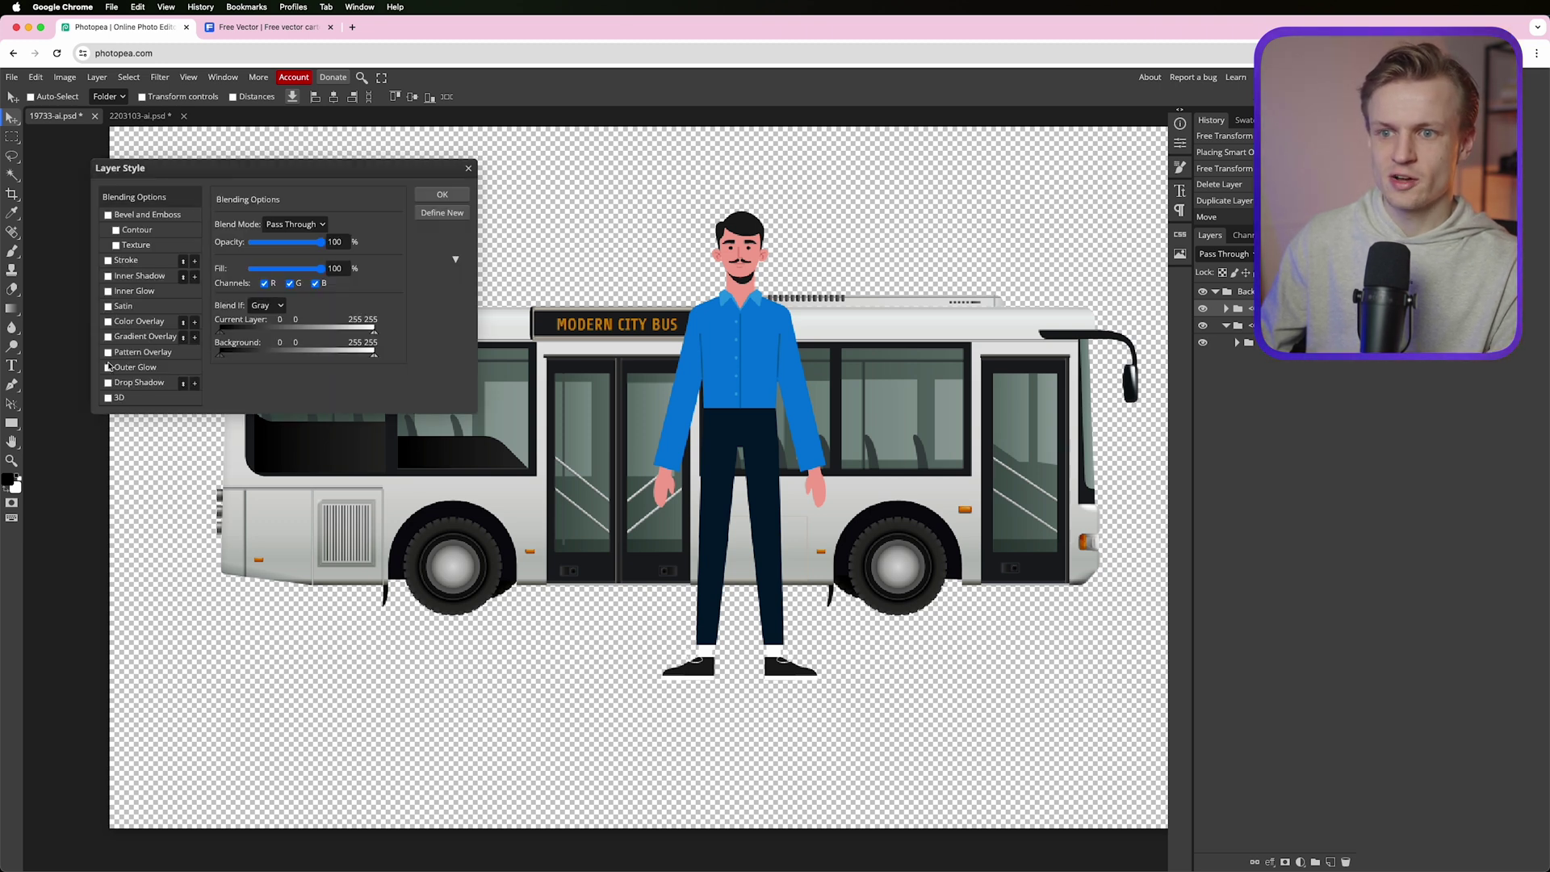
Step: Give the man a black Color Overlay and scale him down so he stands in the window beside the double doors
{"action": "left_click", "coordinate": [107, 322]}
{"action": "key", "text": "Return"}
{"action": "left_click", "coordinate": [35, 77]}
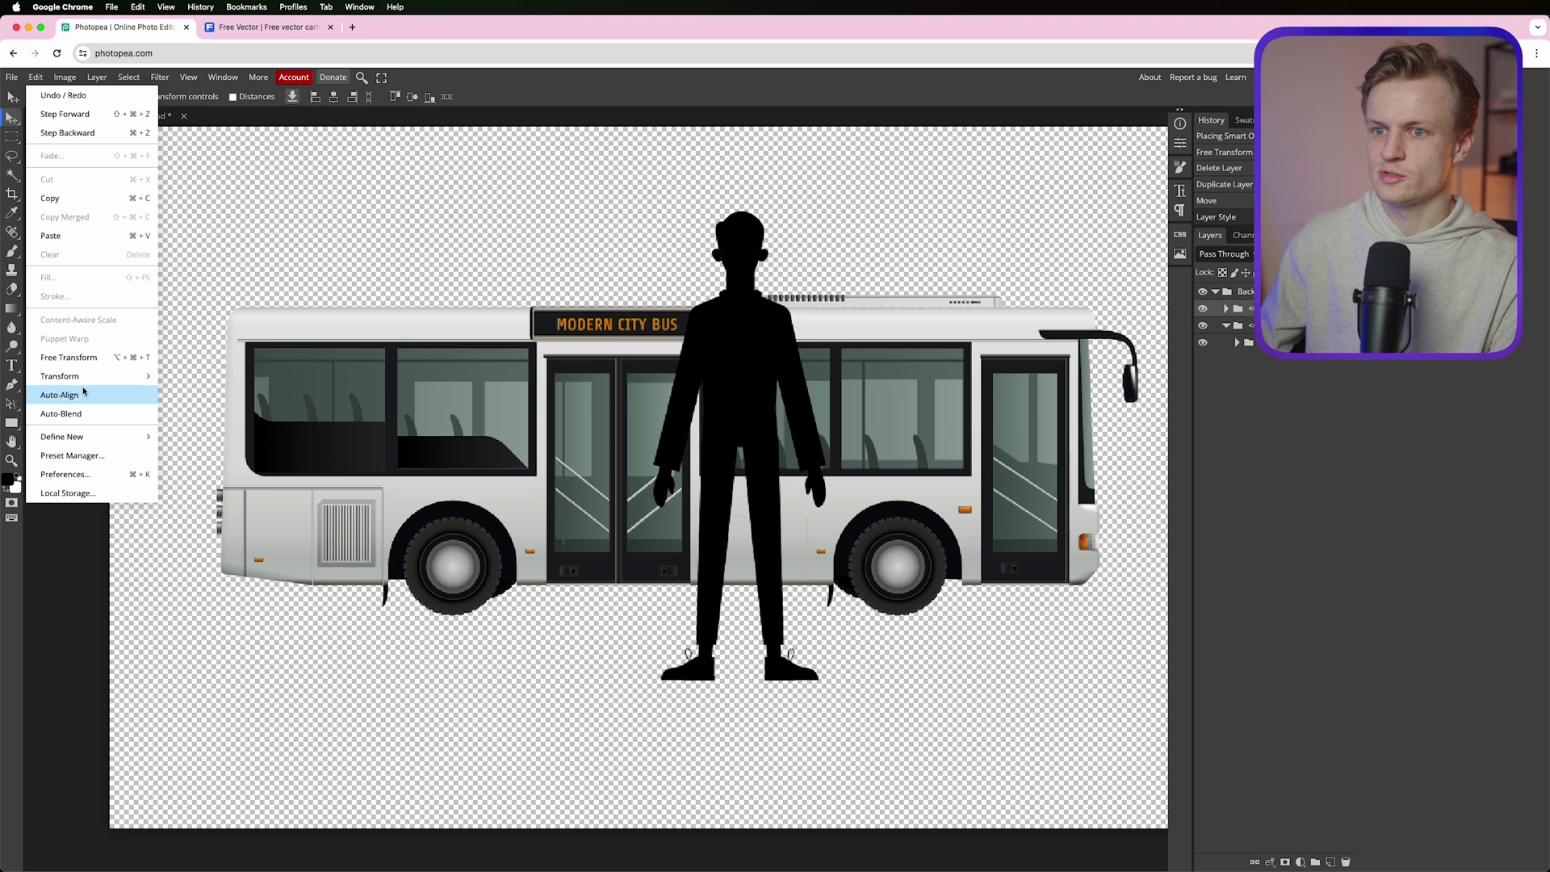
{"action": "mouse_move", "coordinate": [89, 383]}
{"action": "left_click", "coordinate": [203, 398]}
{"action": "left_click_drag", "start_coordinate": [826, 213], "coordinate": [767, 380]}
{"action": "left_click_drag", "start_coordinate": [726, 452], "coordinate": [780, 399]}
{"action": "left_click_drag", "start_coordinate": [817, 329], "coordinate": [770, 403]}
{"action": "key", "text": "Return"}
Step: Make a rectangular selection down to the window's lower glass edge and mask the silhouette with it, hiding the legs
{"action": "key", "text": "m"}
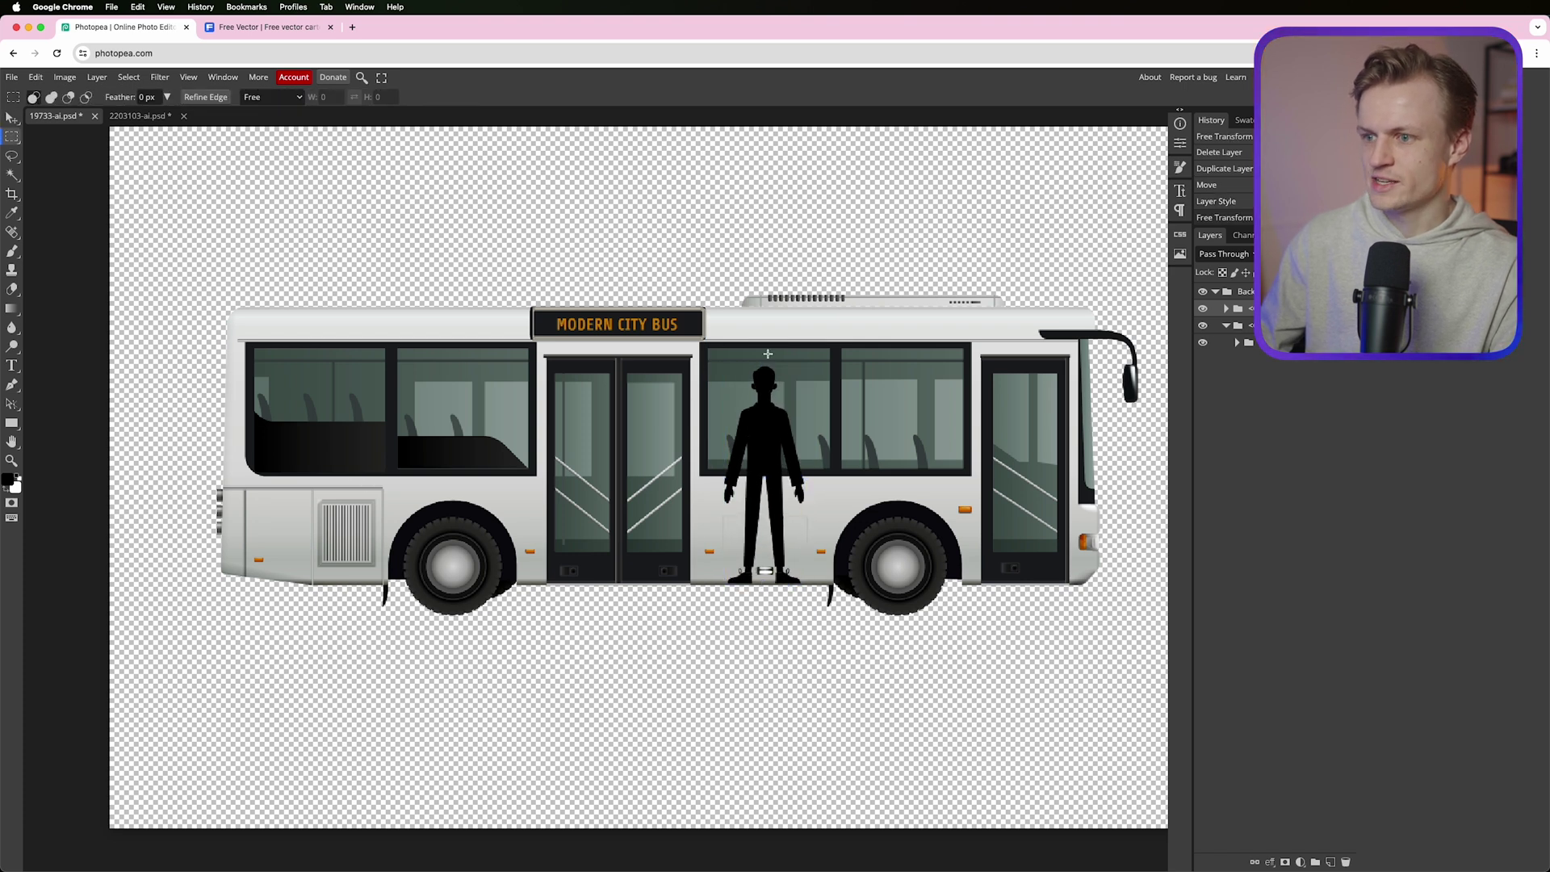
{"action": "scroll", "coordinate": [880, 484], "scroll_direction": "up", "scroll_amount": 10}
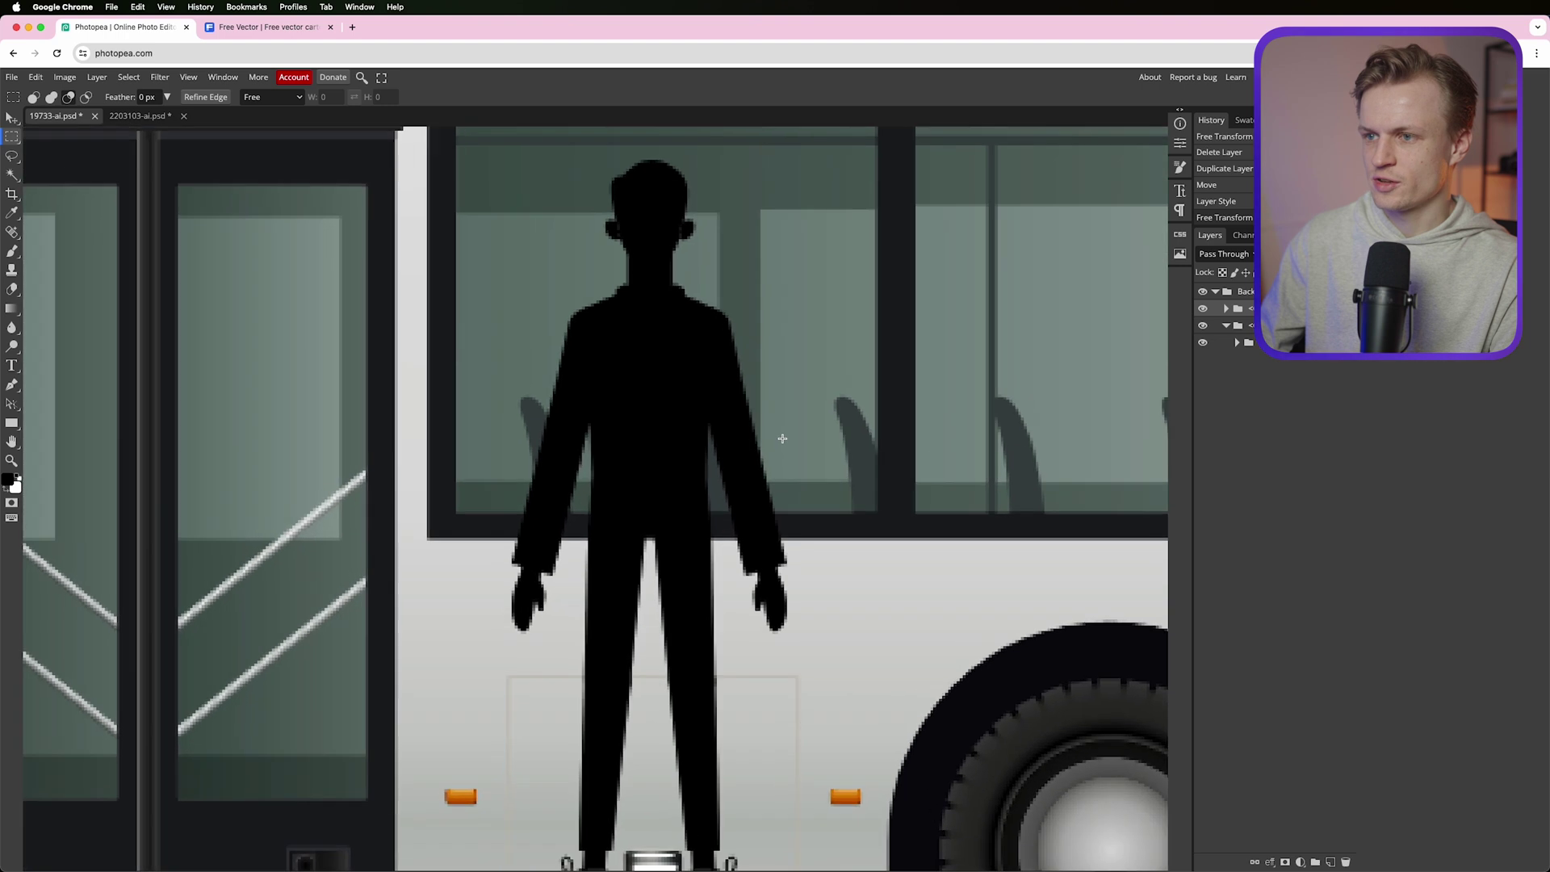
{"action": "scroll", "coordinate": [788, 285], "scroll_direction": "up", "scroll_amount": 2}
{"action": "left_click_drag", "start_coordinate": [830, 176], "coordinate": [460, 587]}
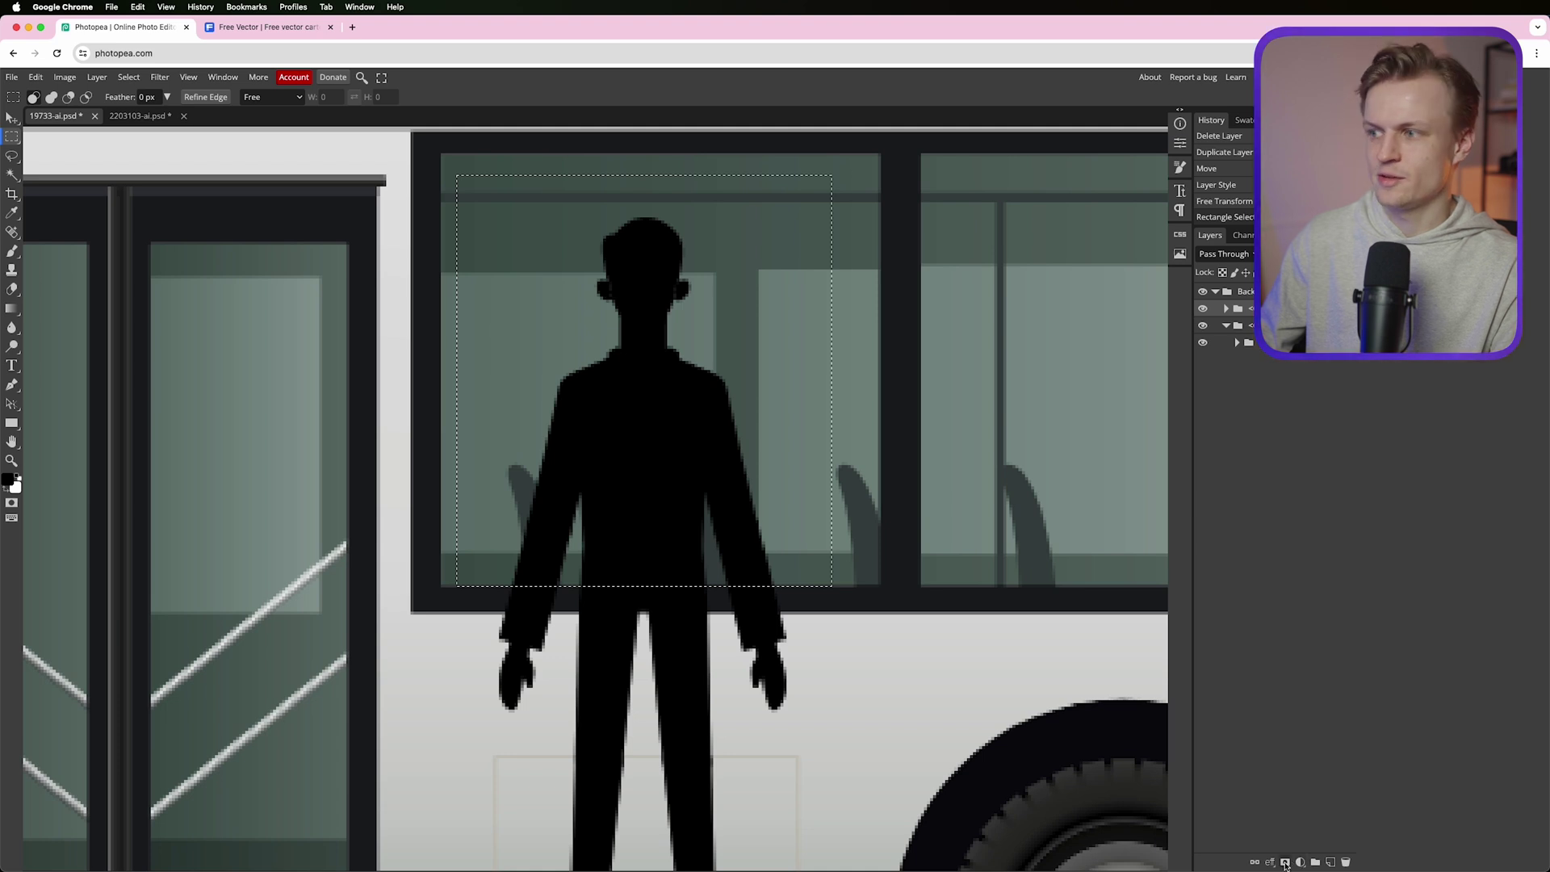
{"action": "left_click", "coordinate": [1284, 863]}
{"action": "scroll", "coordinate": [1157, 305], "scroll_direction": "down", "scroll_amount": 3}
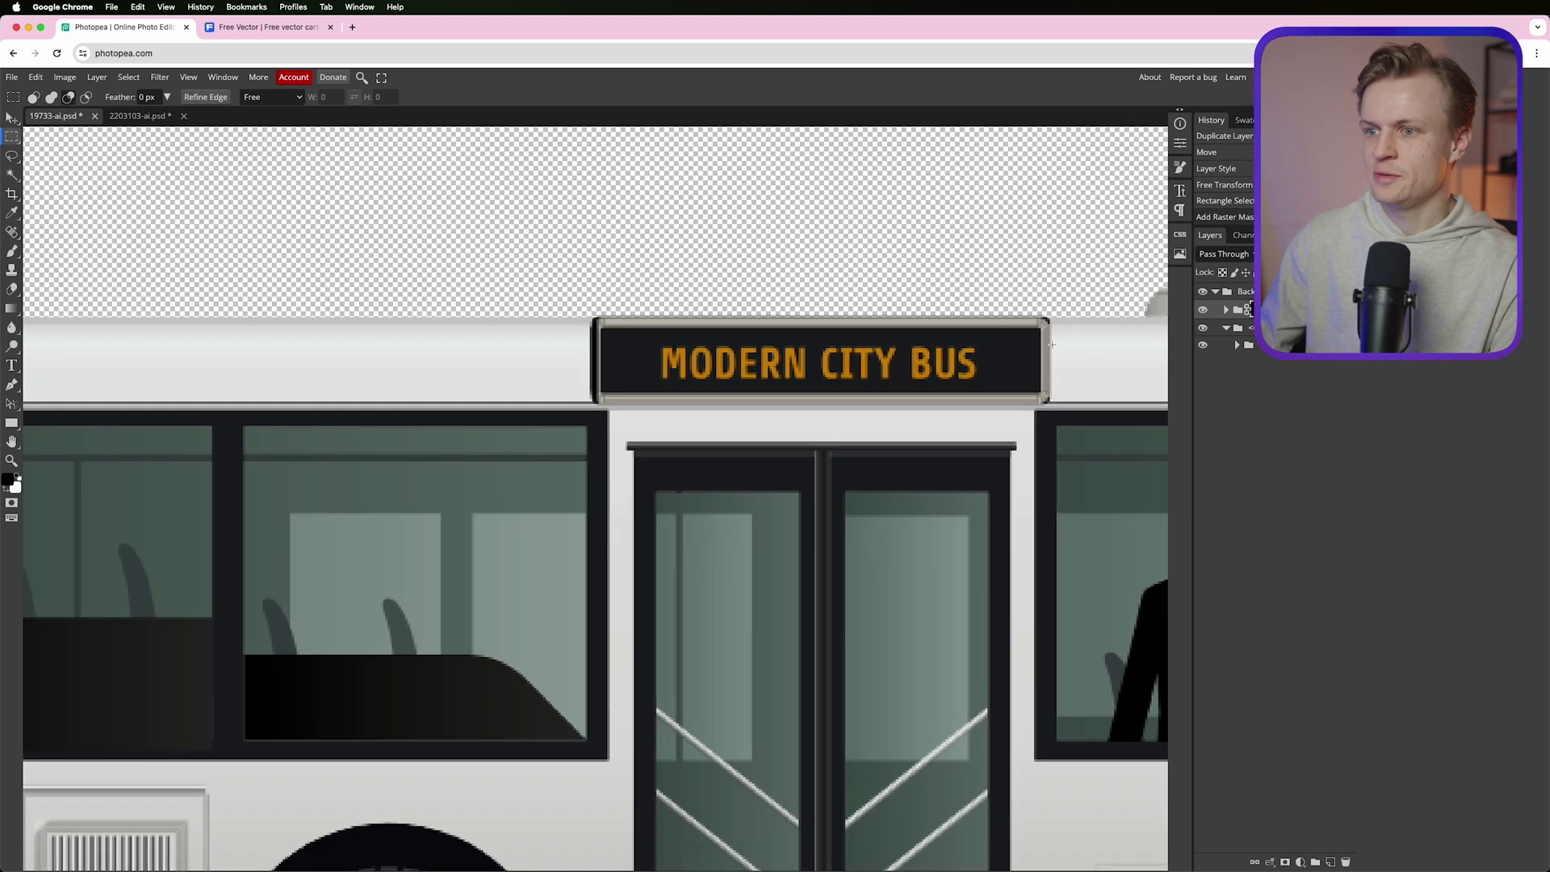
{"action": "scroll", "coordinate": [972, 339], "scroll_direction": "up", "scroll_amount": 3}
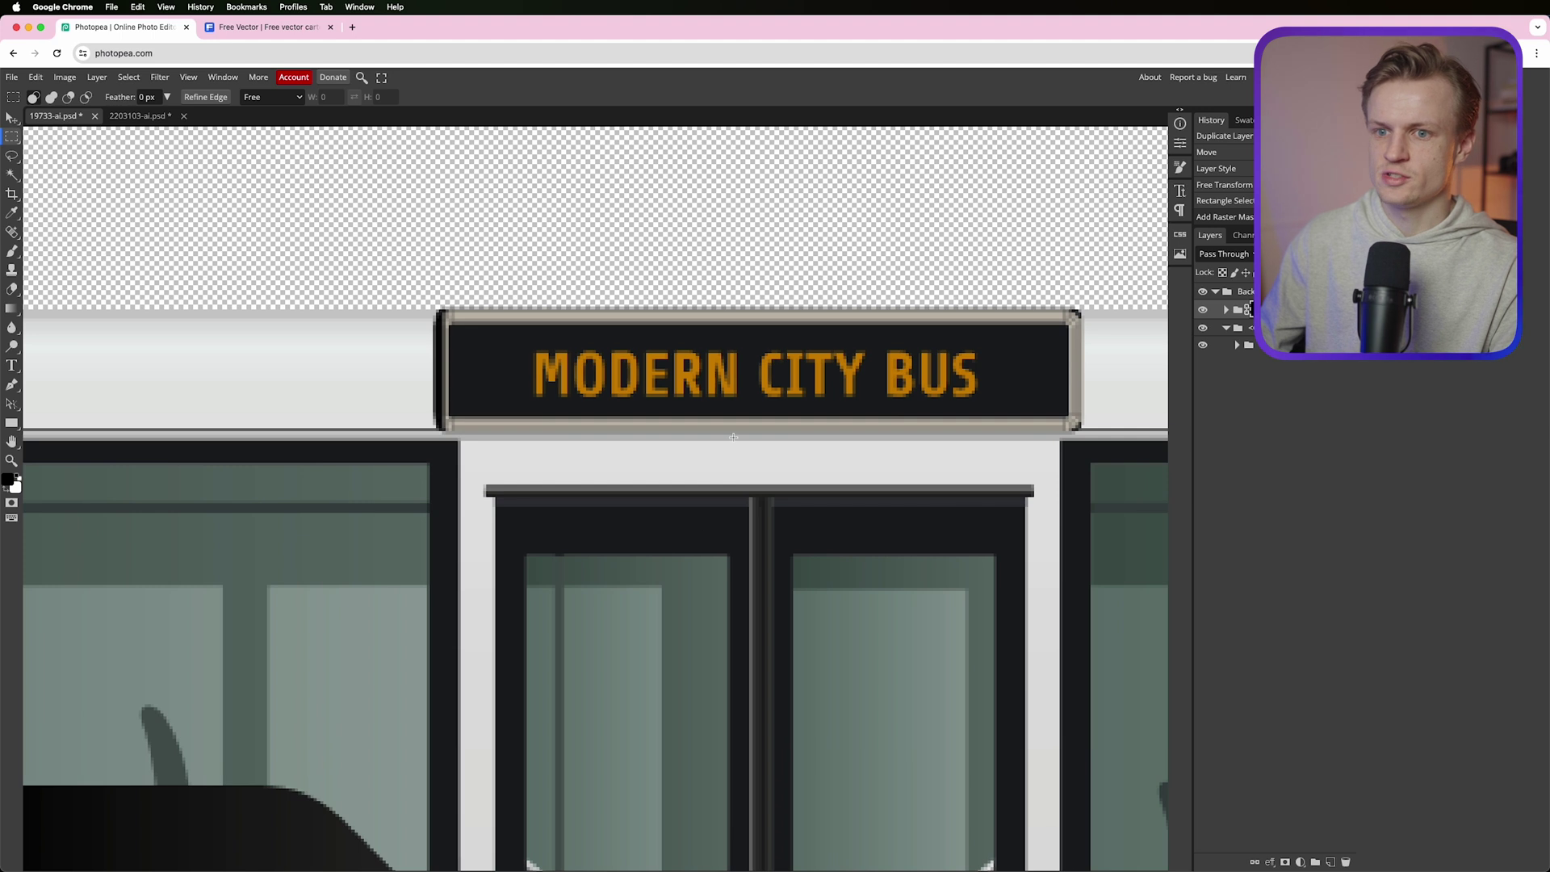
{"action": "left_click", "coordinate": [12, 365]}
{"action": "scroll", "coordinate": [799, 348], "scroll_direction": "down", "scroll_amount": 5}
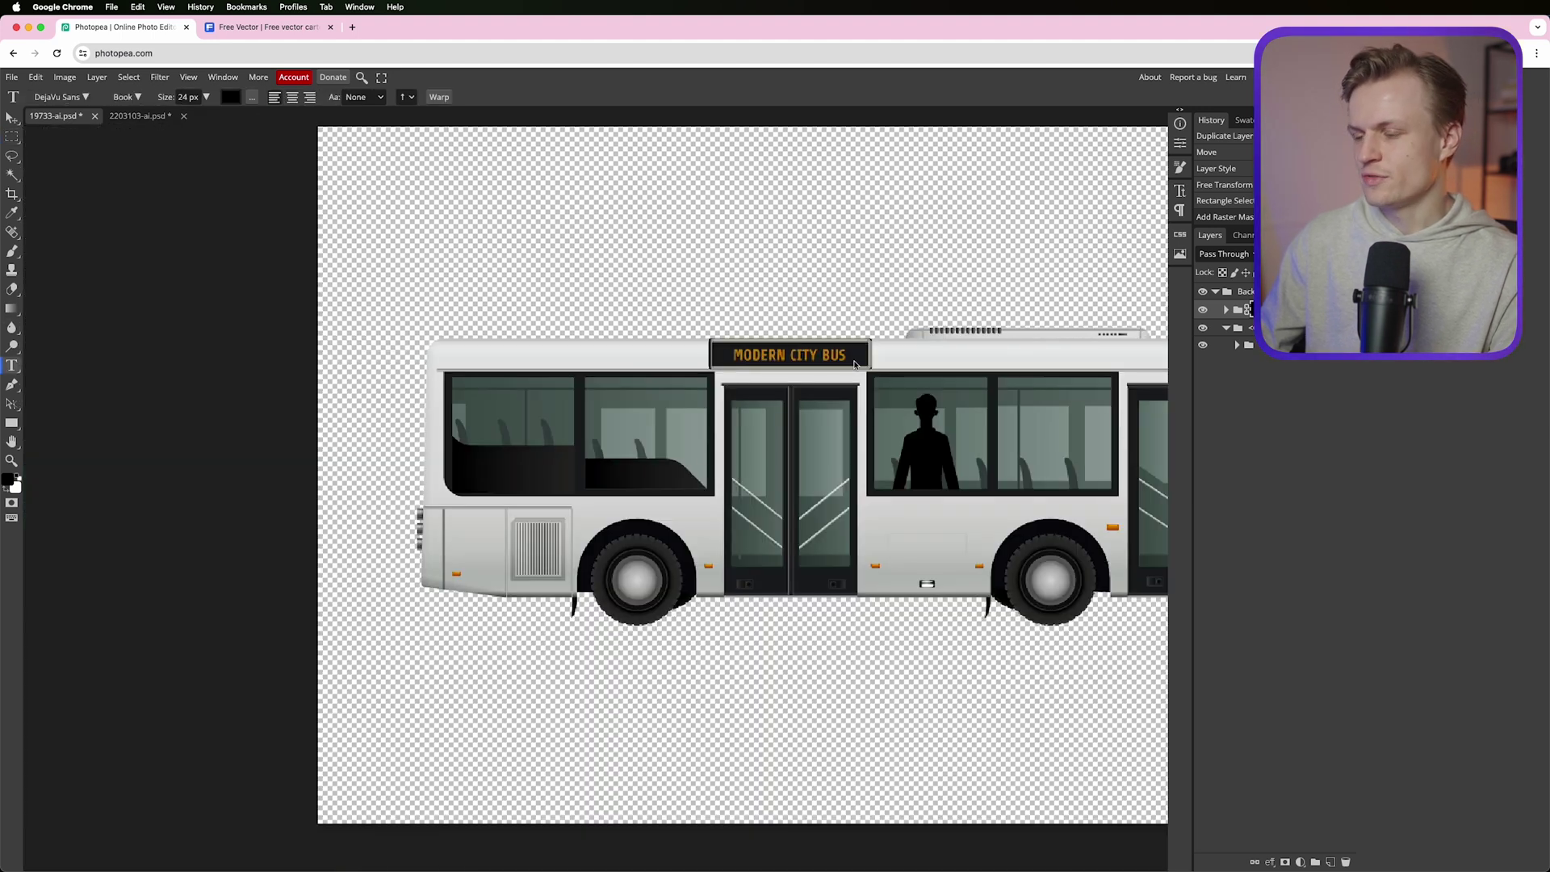
{"action": "scroll", "coordinate": [993, 372], "scroll_direction": "down", "scroll_amount": 2}
{"action": "scroll", "coordinate": [670, 413], "scroll_direction": "up", "scroll_amount": 3}
{"action": "scroll", "coordinate": [974, 386], "scroll_direction": "down", "scroll_amount": 1}
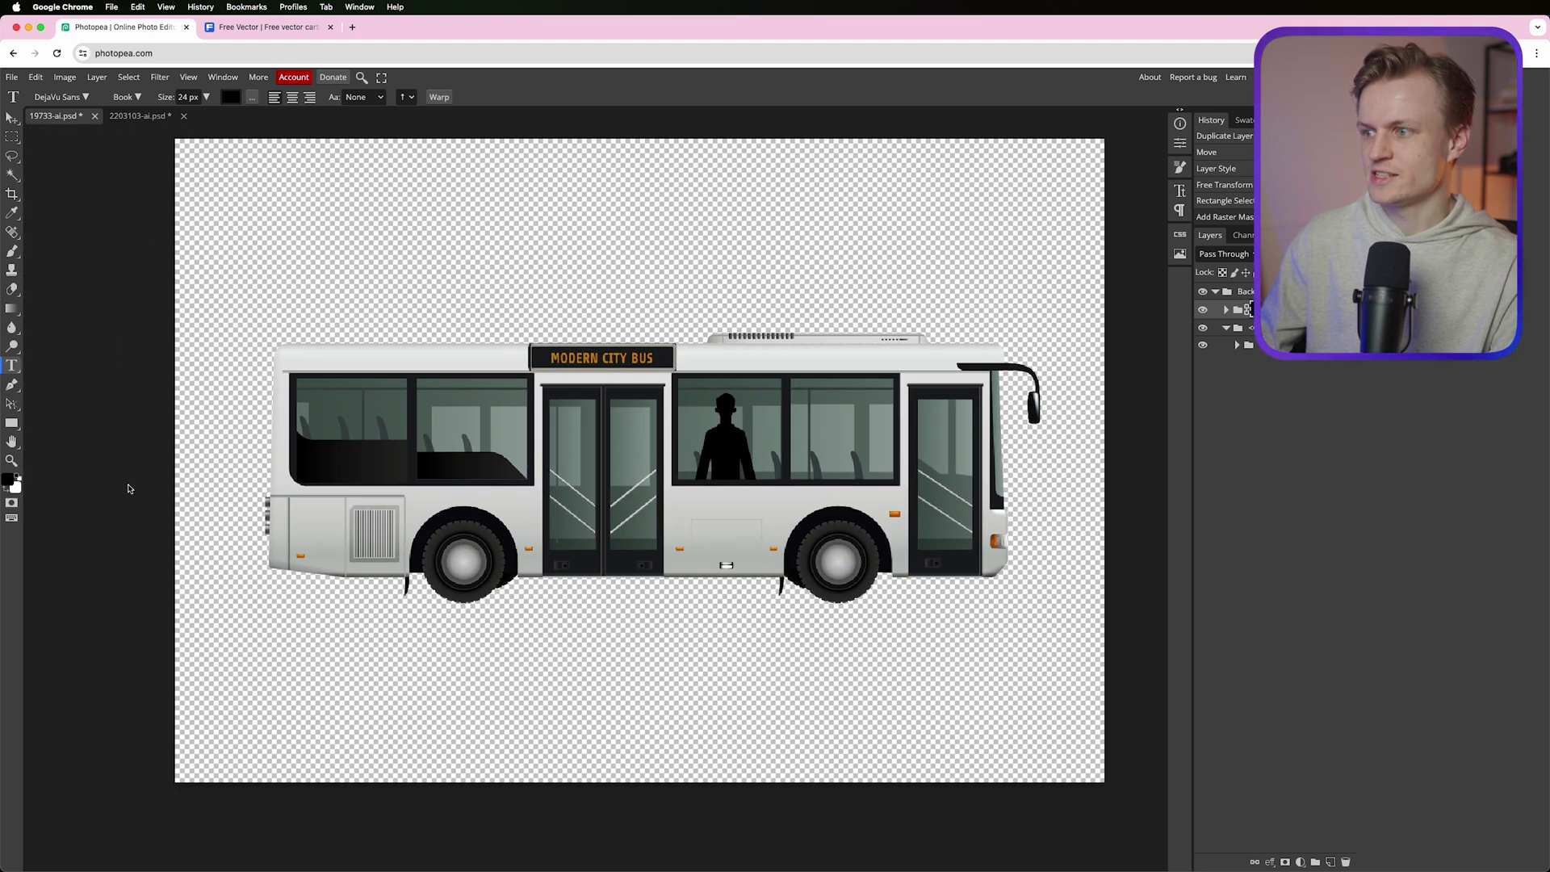
Step: Convert the masked silhouette group and the bus group into two separate smart objects
{"action": "key", "text": "ctrl+e"}
{"action": "right_click", "coordinate": [1247, 311]}
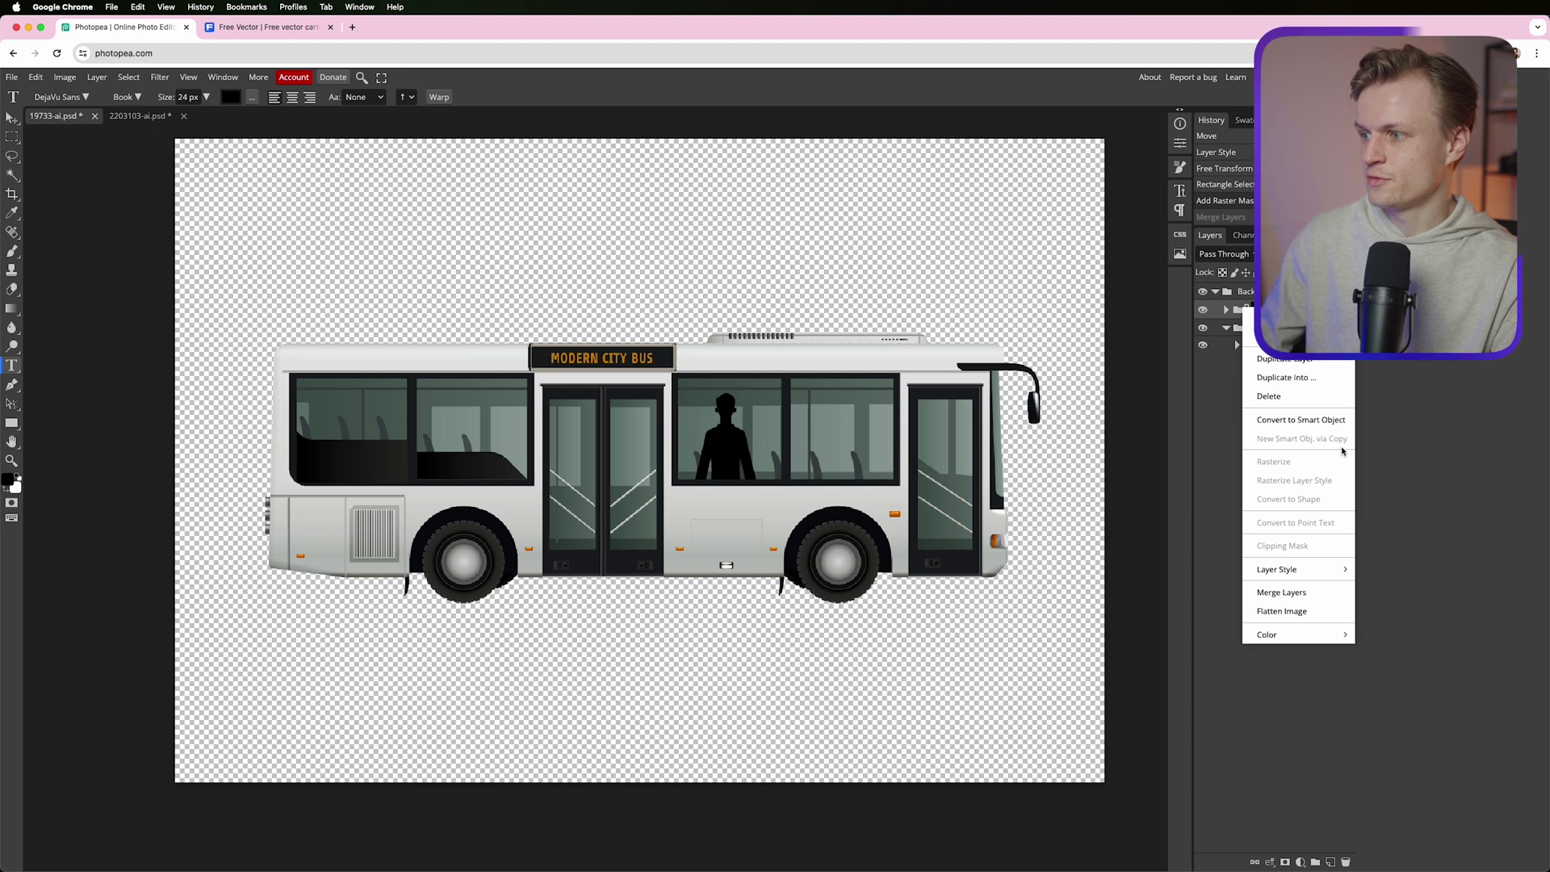
{"action": "left_click", "coordinate": [1292, 419]}
{"action": "left_click", "coordinate": [1250, 328]}
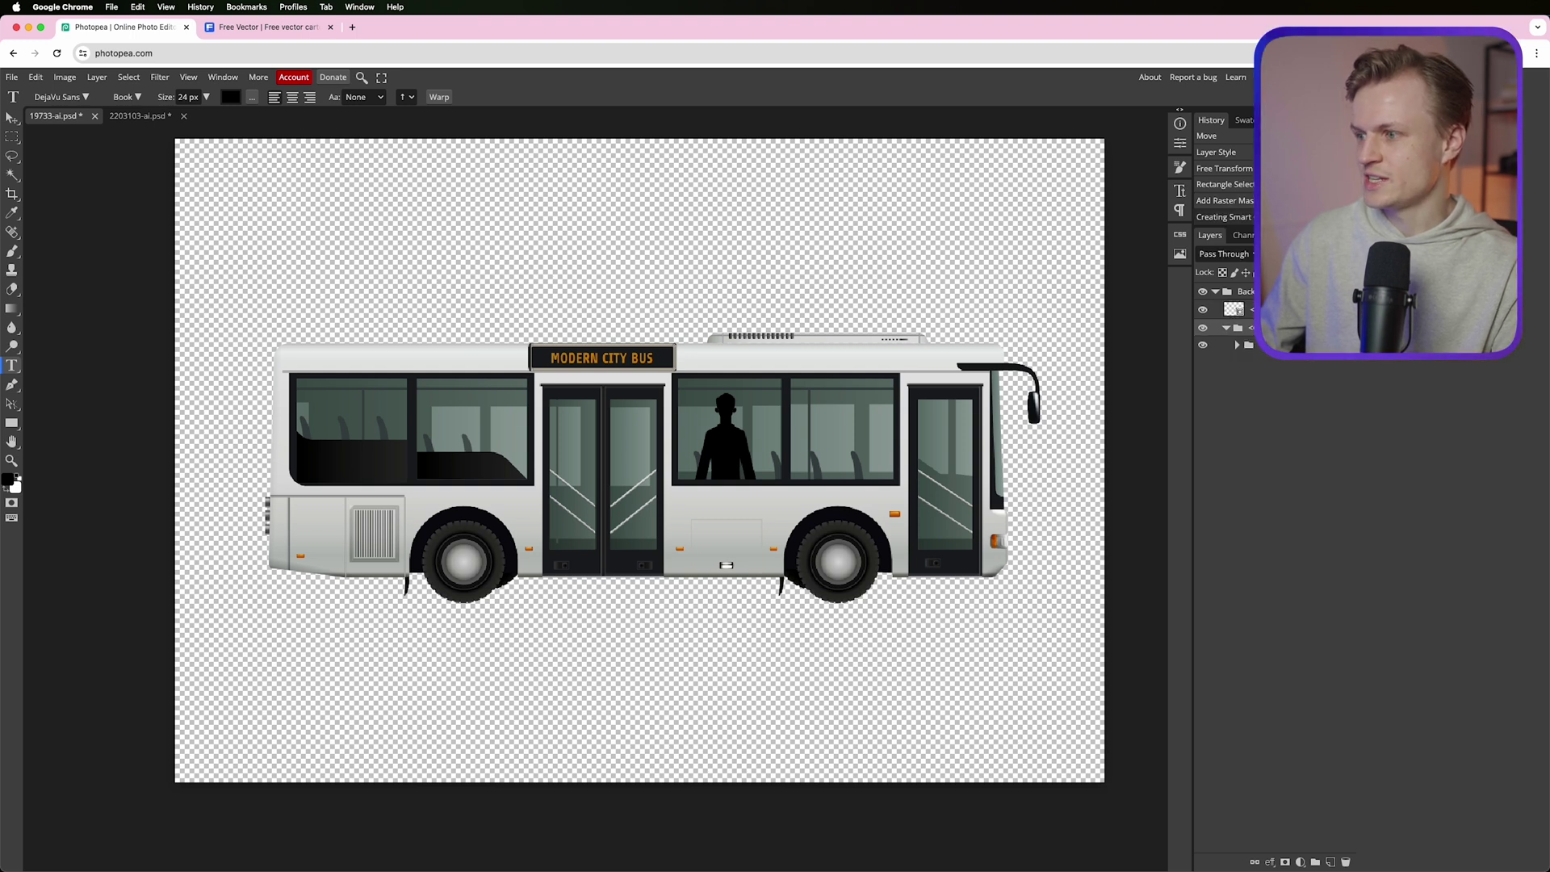
{"action": "right_click", "coordinate": [1248, 328]}
{"action": "left_click", "coordinate": [1296, 450]}
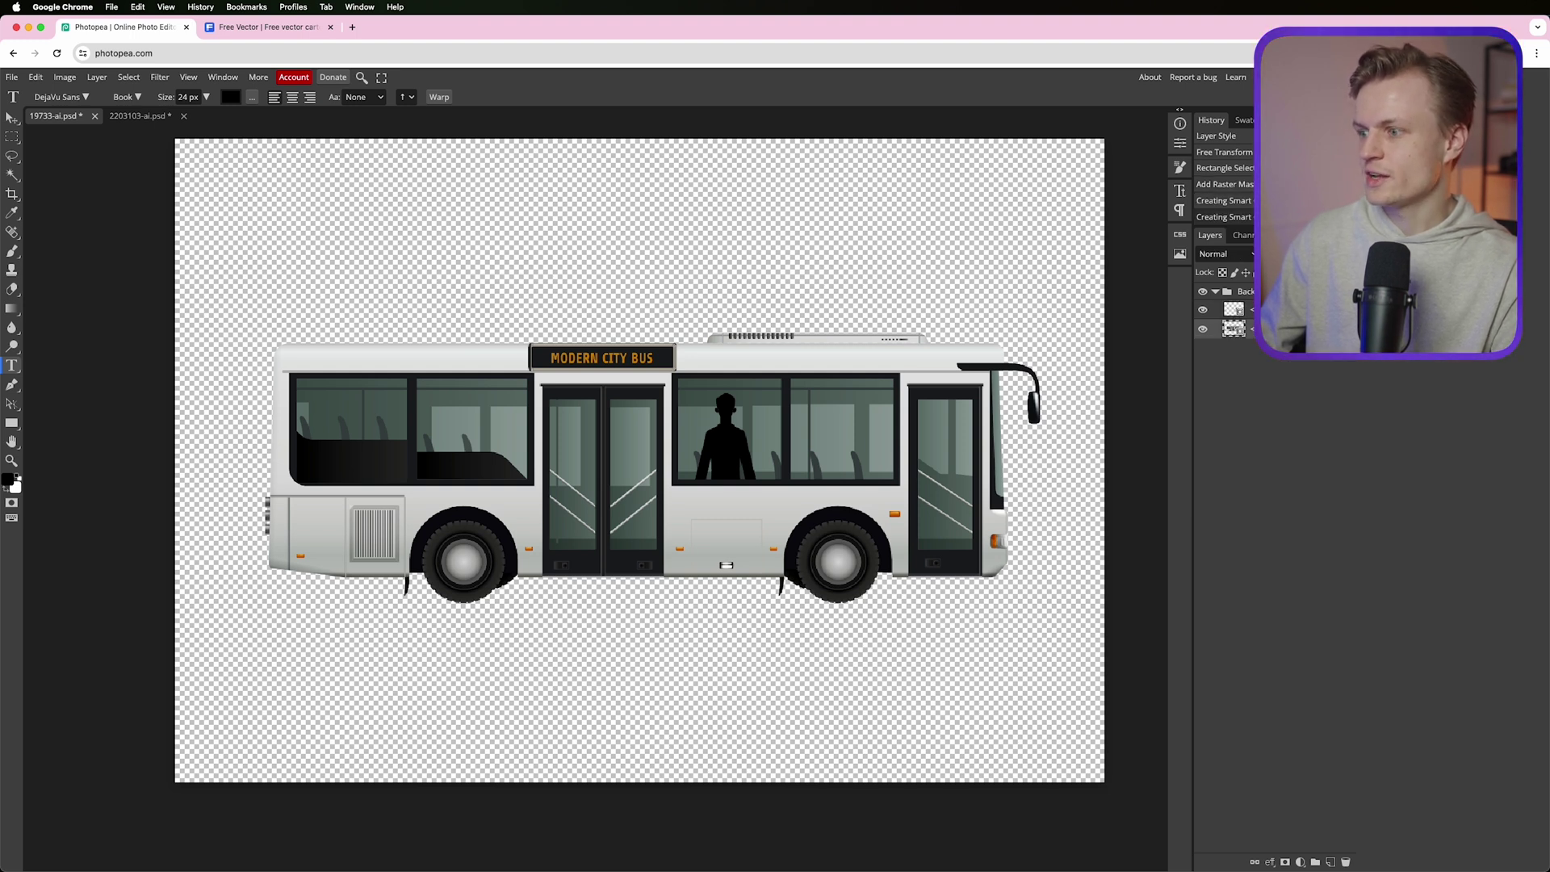
Step: Rasterize the bus and silhouette smart objects, and check each layer separately by toggling its visibility
{"action": "right_click", "coordinate": [1248, 328]}
{"action": "left_click", "coordinate": [1292, 477]}
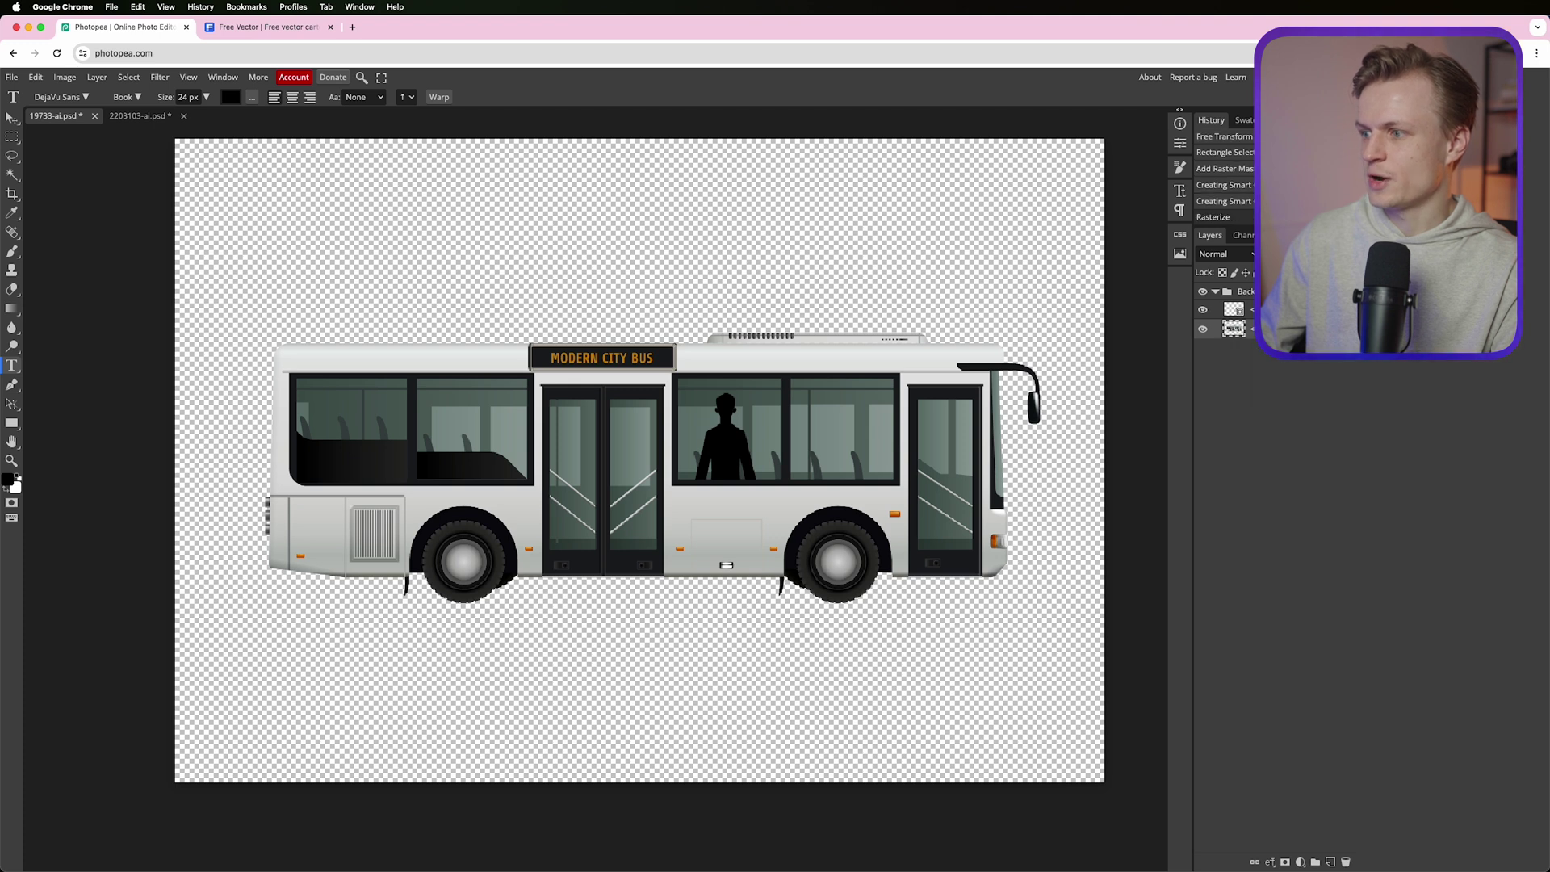
{"action": "right_click", "coordinate": [1248, 309]}
{"action": "left_click", "coordinate": [1283, 453]}
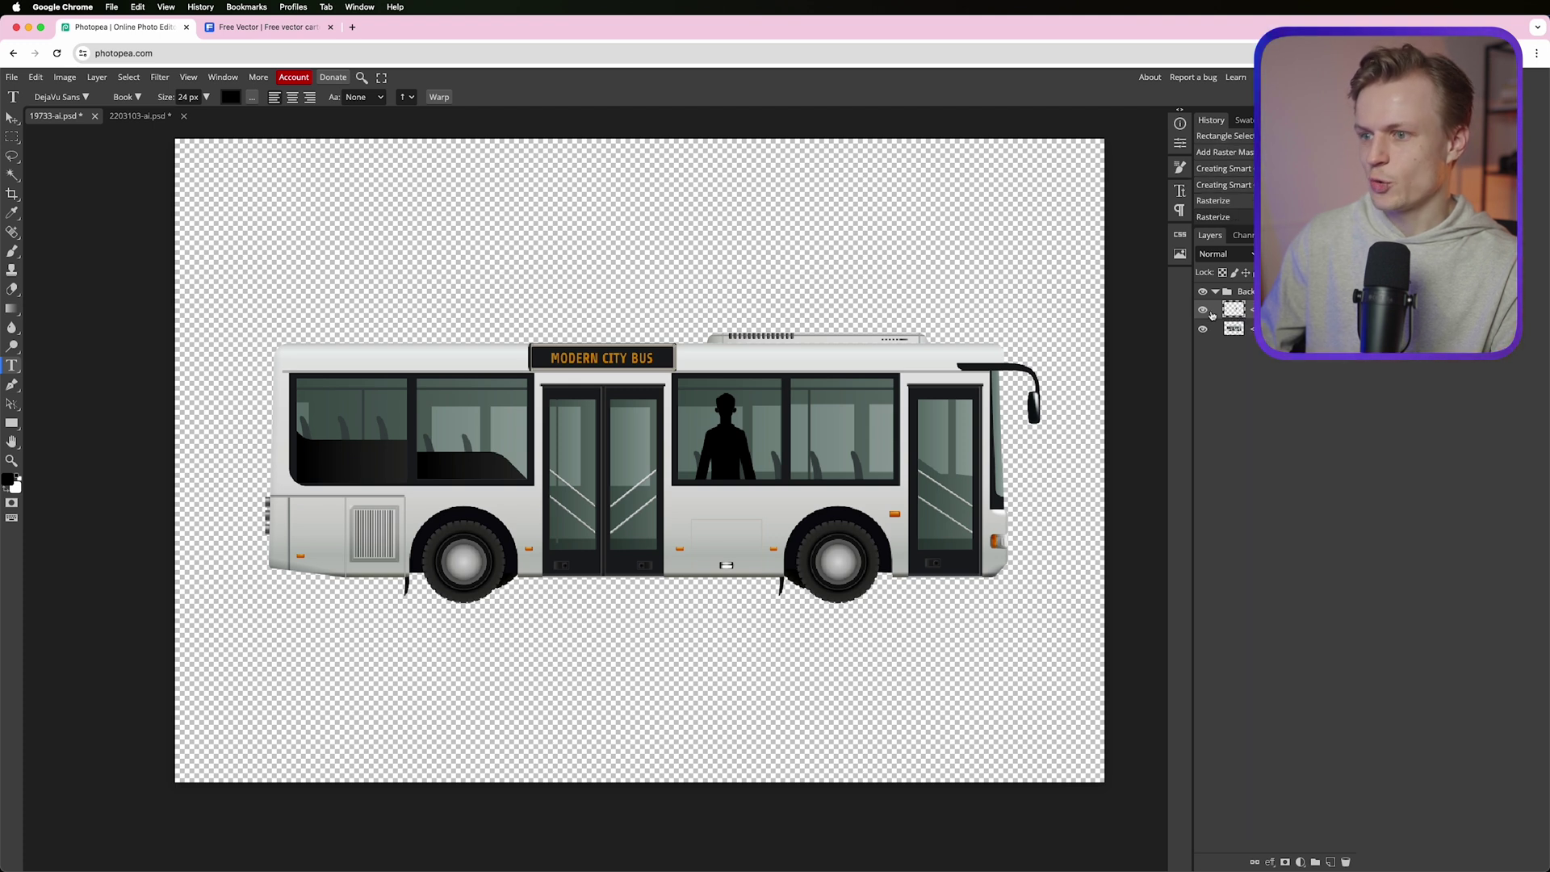
{"action": "left_click", "coordinate": [1202, 313]}
{"action": "left_click", "coordinate": [1202, 313]}
{"action": "left_click", "coordinate": [1203, 329]}
{"action": "left_click", "coordinate": [1203, 328]}
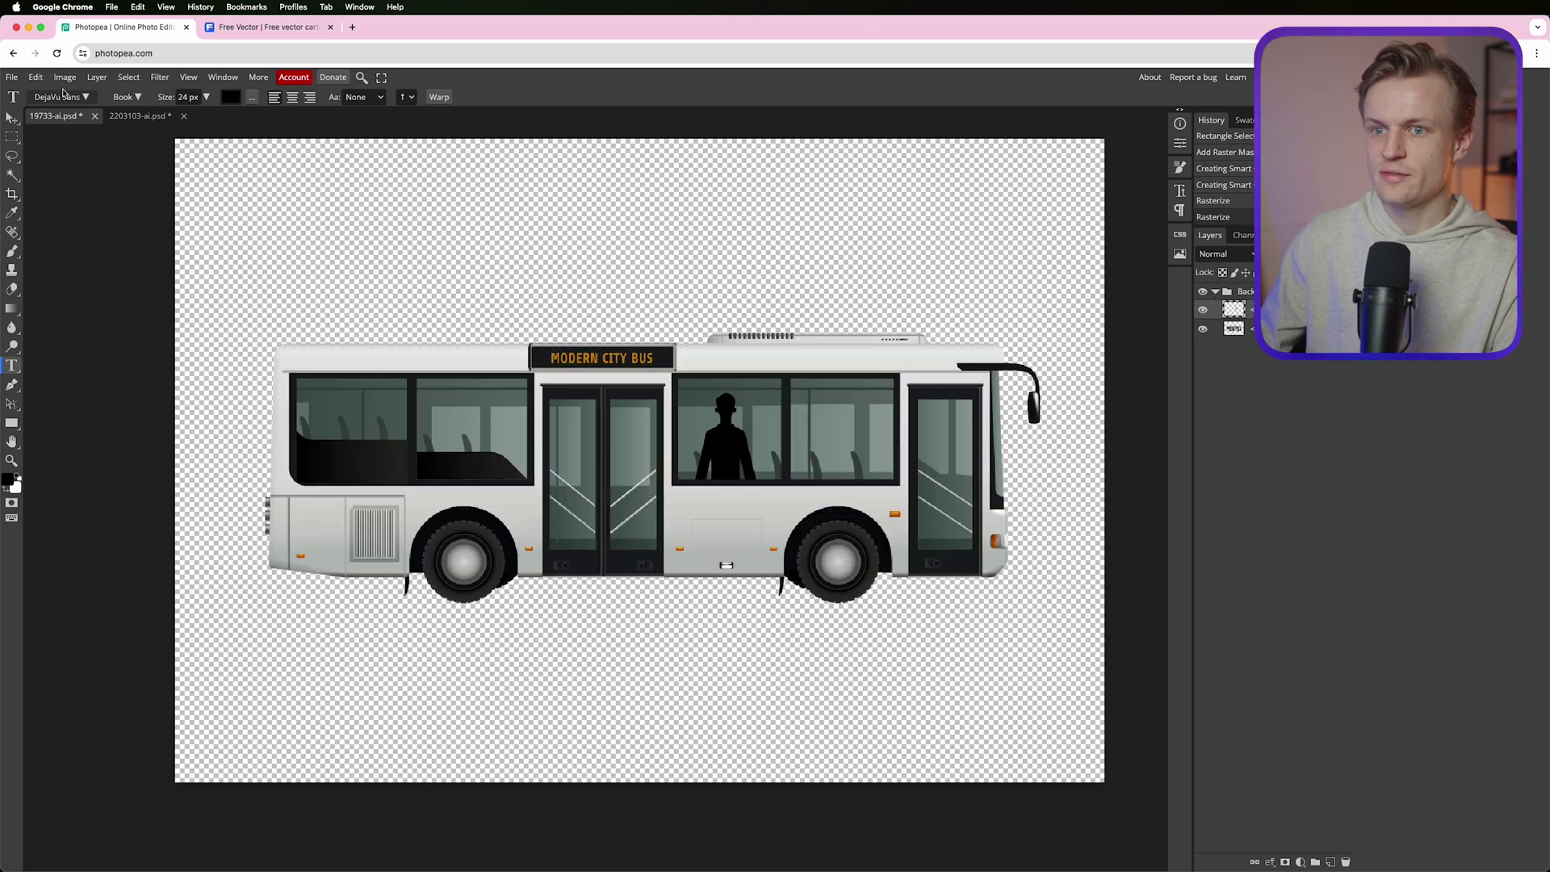
Step: Save the artwork as bus.psd and import it into After Effects as Composition - Retain Layer Sizes with Editable Layer Styles
{"action": "left_click", "coordinate": [34, 80]}
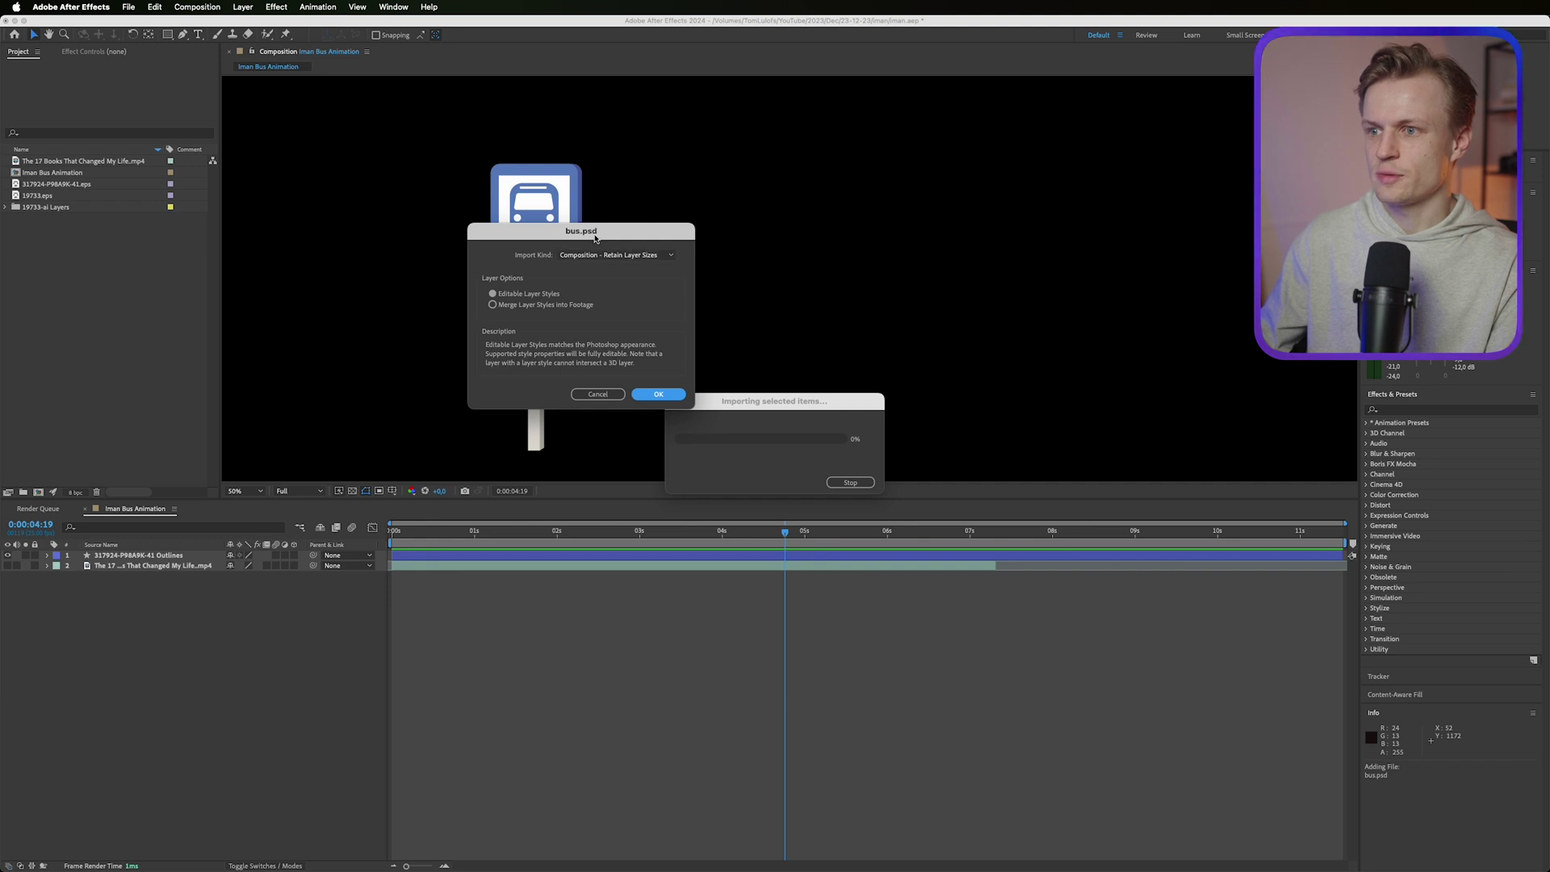
{"action": "left_click_drag", "start_coordinate": [595, 239], "coordinate": [660, 267]}
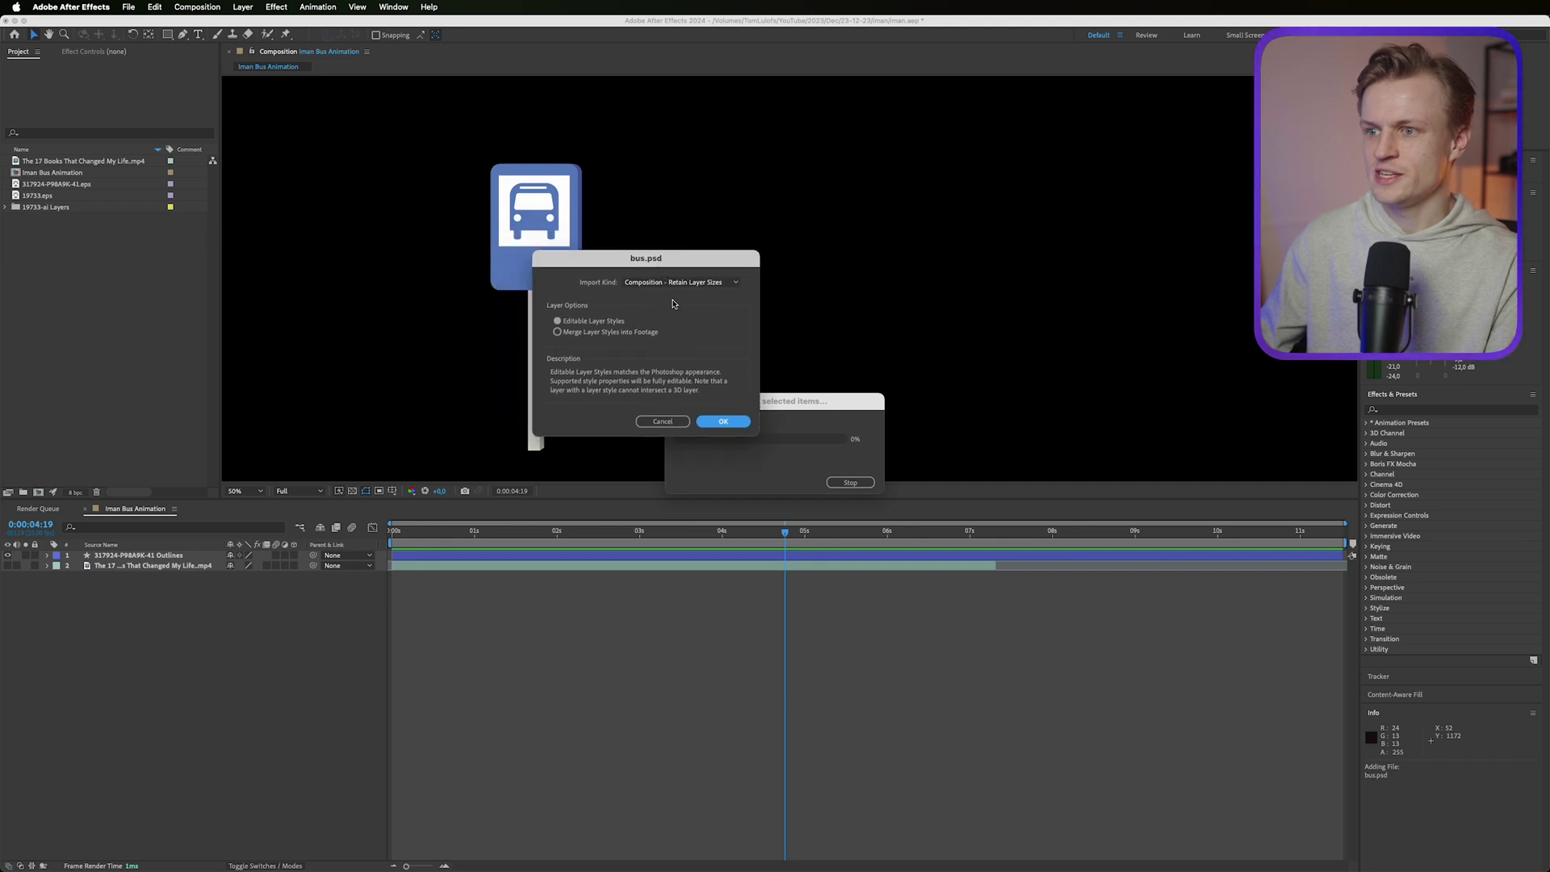
{"action": "left_click", "coordinate": [721, 422]}
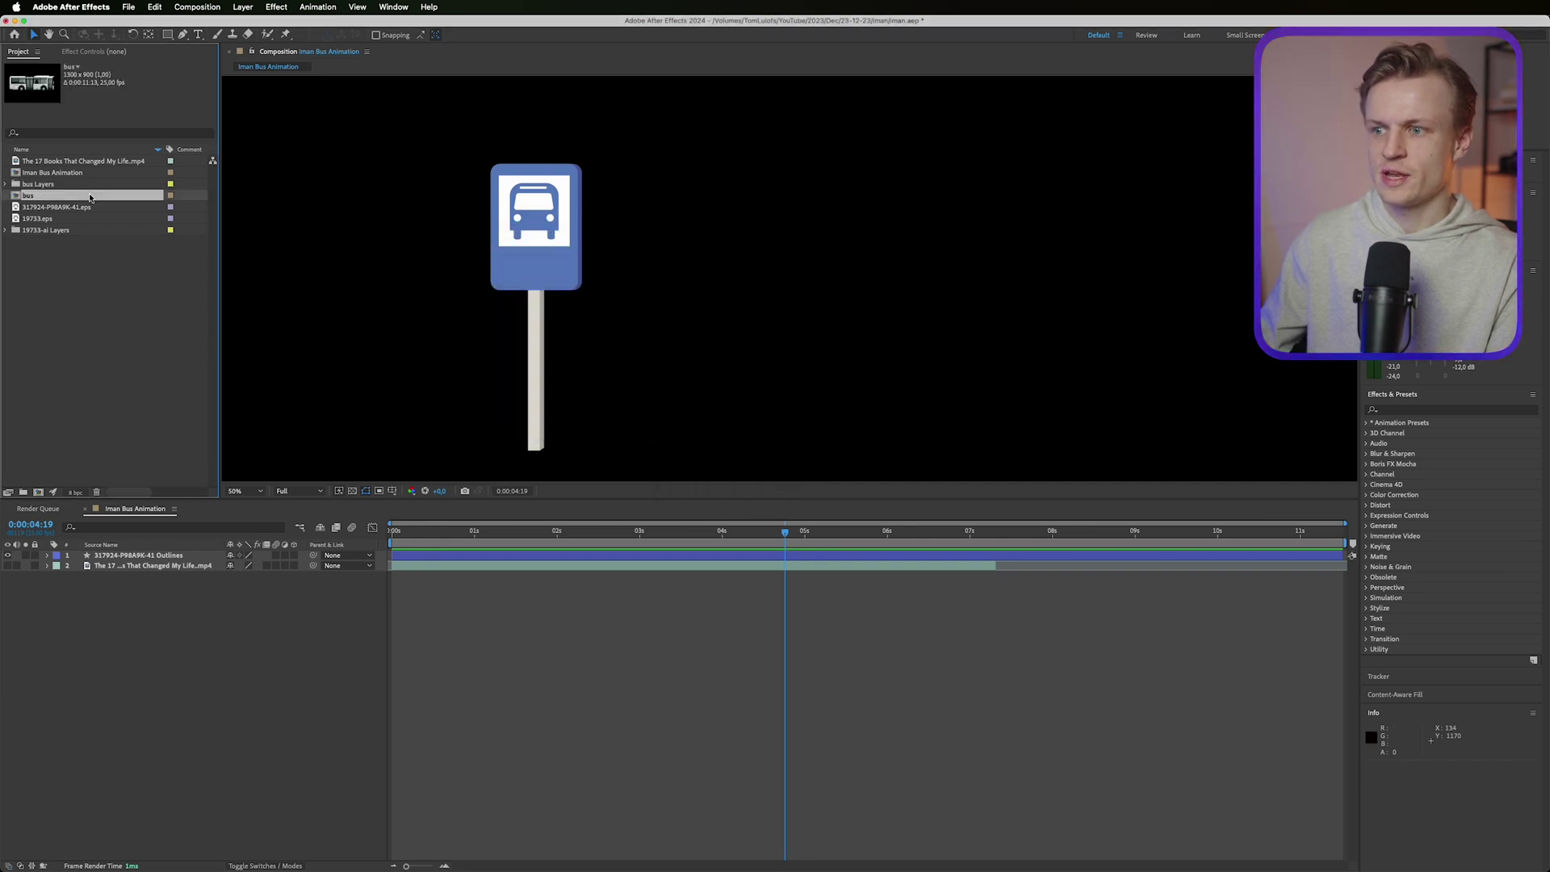
Step: Copy both layers from the Background precomp inside the bus composition into the Iman Bus Animation composition
{"action": "double_click", "coordinate": [90, 197]}
{"action": "key", "text": "slash"}
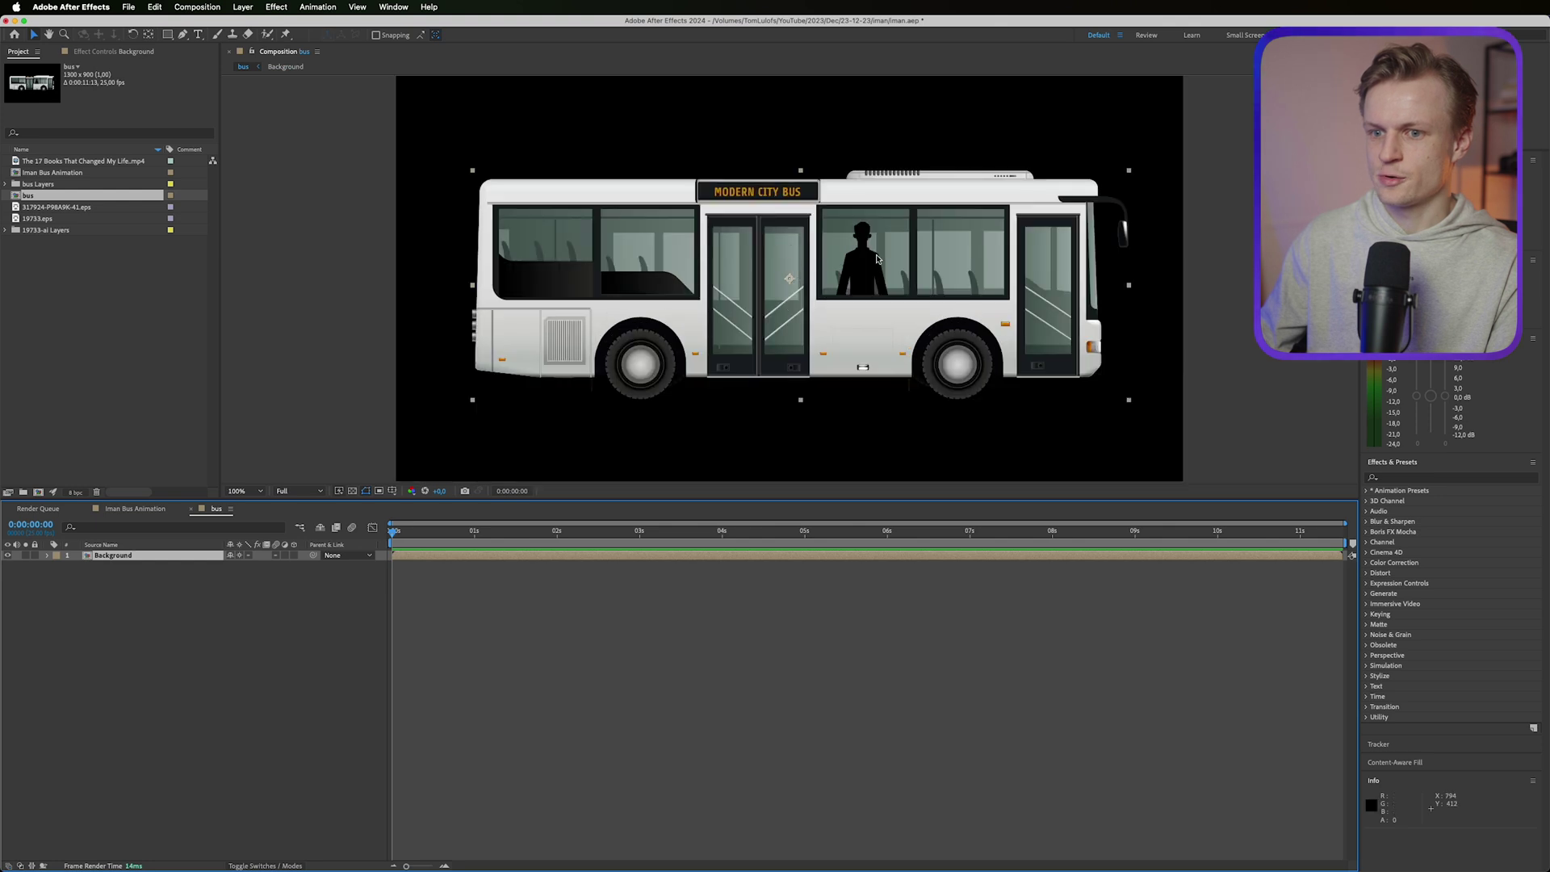
{"action": "double_click", "coordinate": [130, 556]}
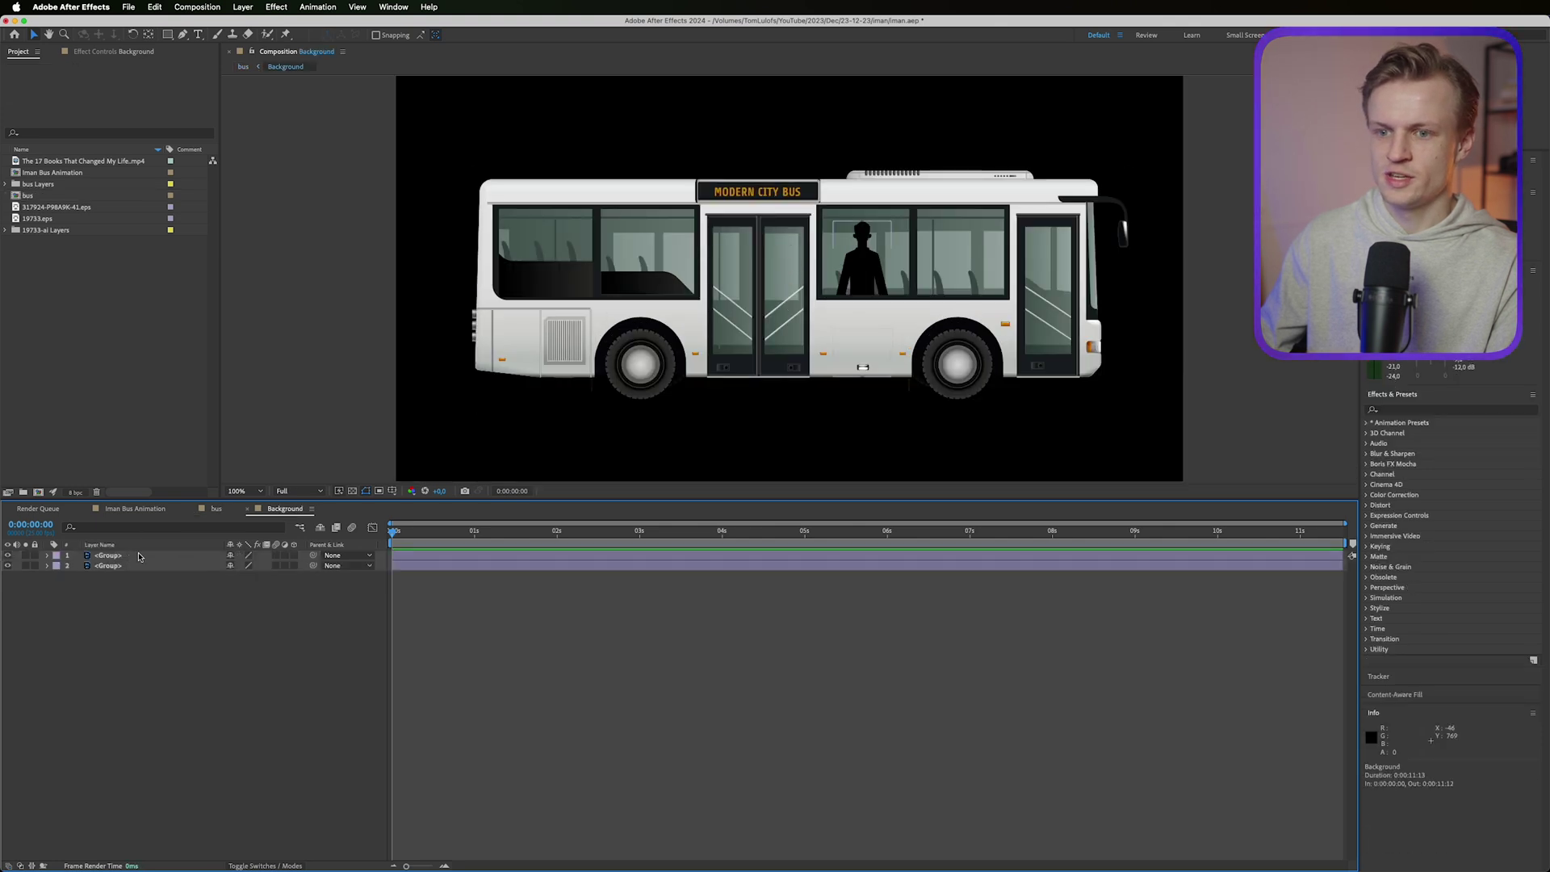
{"action": "left_click", "coordinate": [138, 556]}
{"action": "left_click", "coordinate": [127, 566], "text": "shift"}
{"action": "key", "text": "super+c"}
{"action": "left_click", "coordinate": [138, 509]}
{"action": "key", "text": "super+v"}
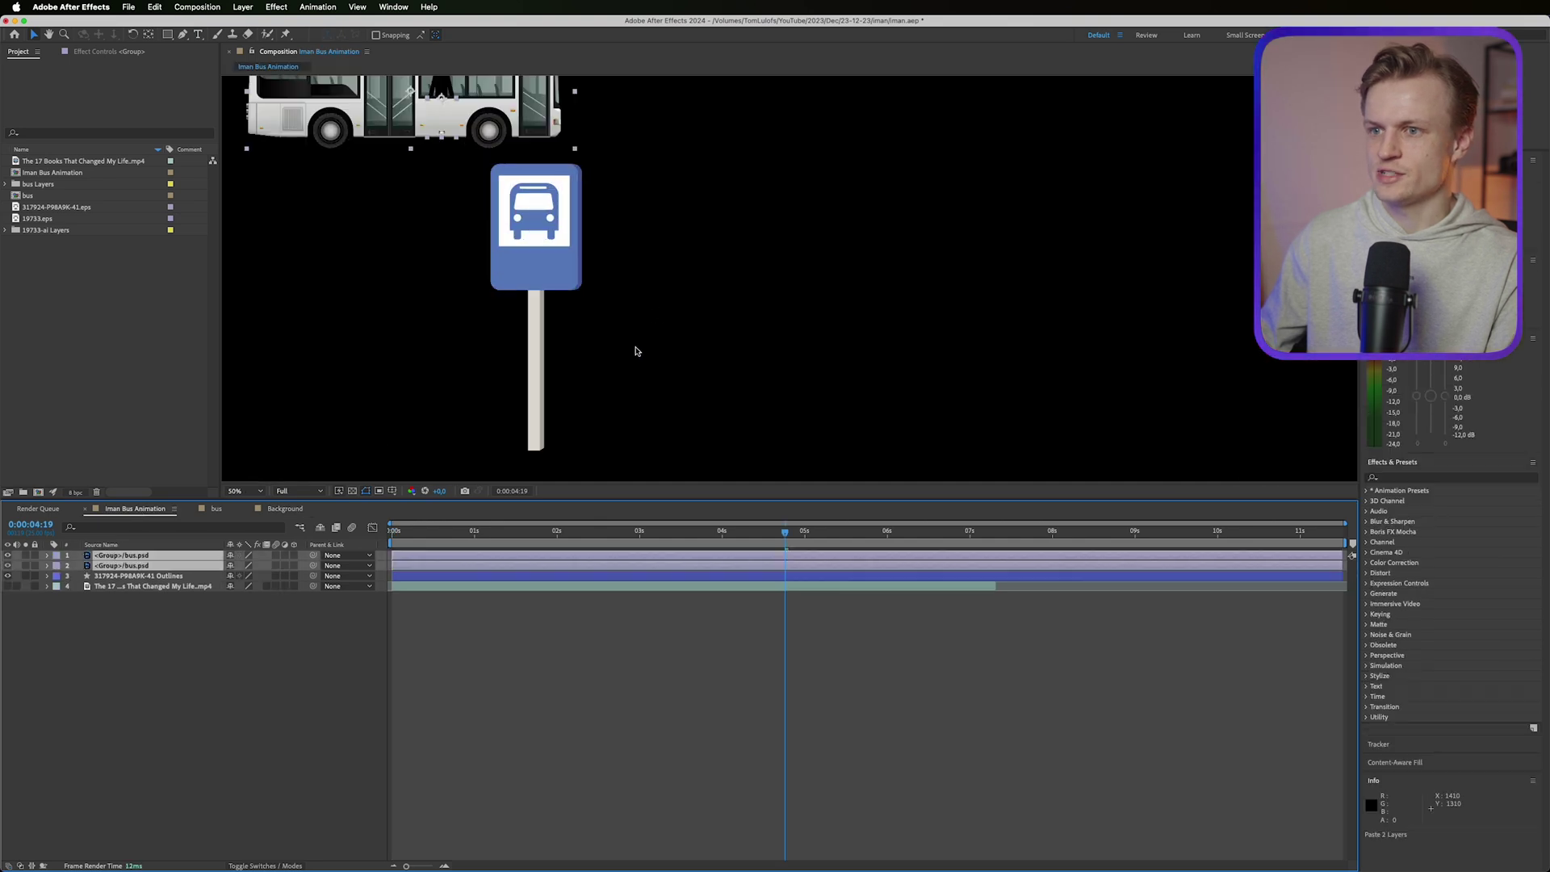
Step: Move the two pasted bus.psd layers together toward the middle of the frame and reveal their Scale properties
{"action": "scroll", "coordinate": [636, 349], "scroll_direction": "down", "scroll_amount": 2}
{"action": "left_click_drag", "start_coordinate": [623, 194], "coordinate": [864, 285]}
{"action": "key", "text": "s"}
Step: Parent the silhouette layer to the bus layer and scale the bus up
{"action": "left_click", "coordinate": [121, 556]}
{"action": "left_click", "coordinate": [119, 576]}
{"action": "left_click", "coordinate": [132, 556]}
{"action": "left_click_drag", "start_coordinate": [313, 556], "coordinate": [144, 577]}
{"action": "left_click", "coordinate": [144, 577]}
{"action": "key", "text": "s"}
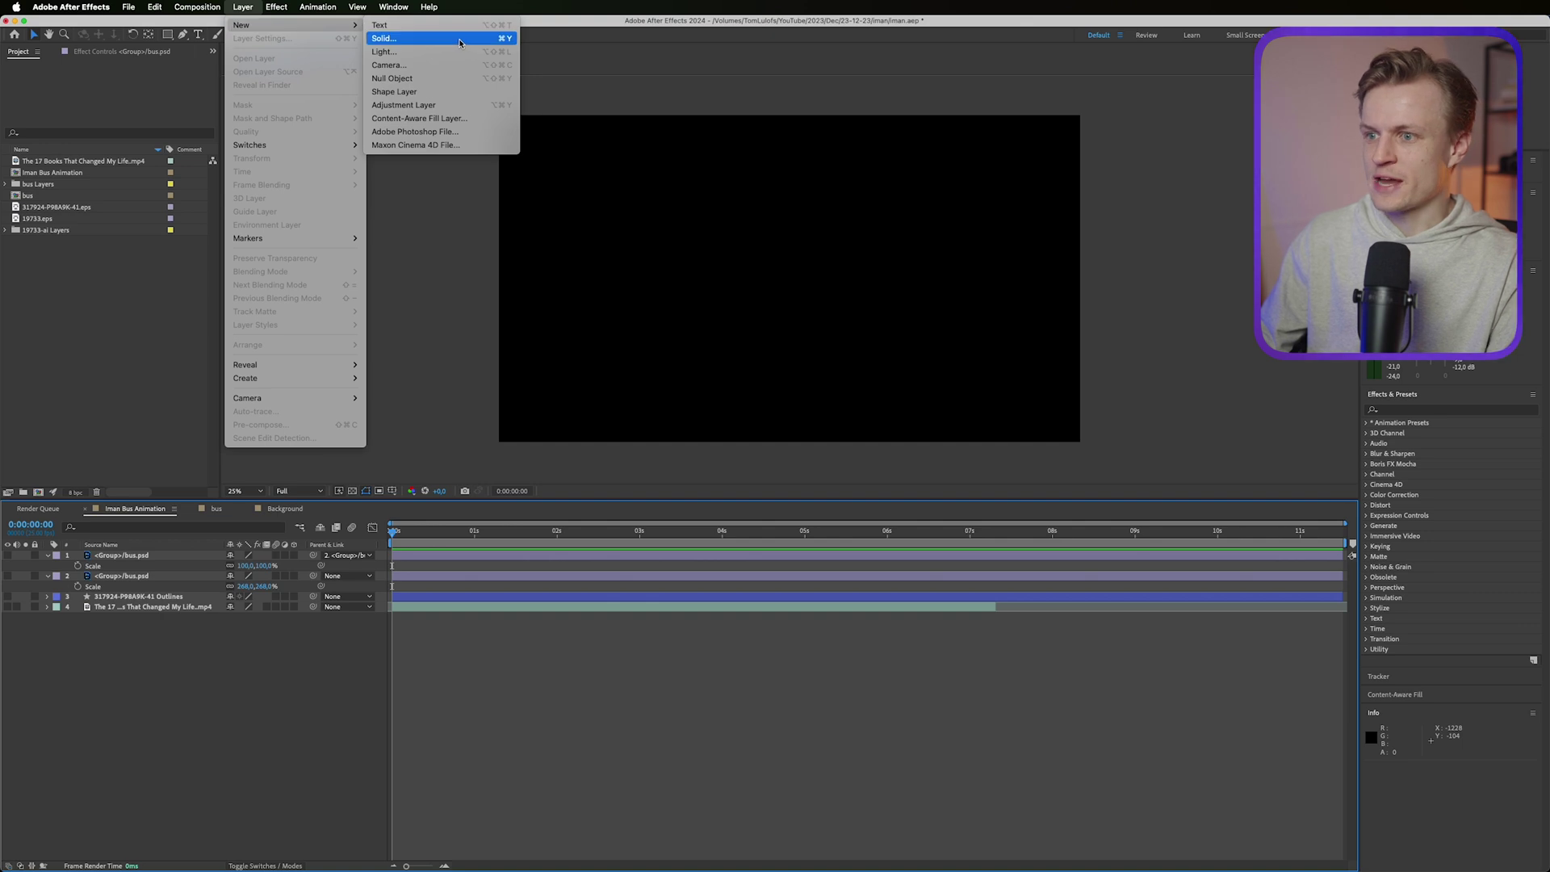
Step: Create a 3840 x 2160 px dark red solid with the colour 1D0606
{"action": "left_click", "coordinate": [464, 41]}
{"action": "left_click", "coordinate": [749, 412]}
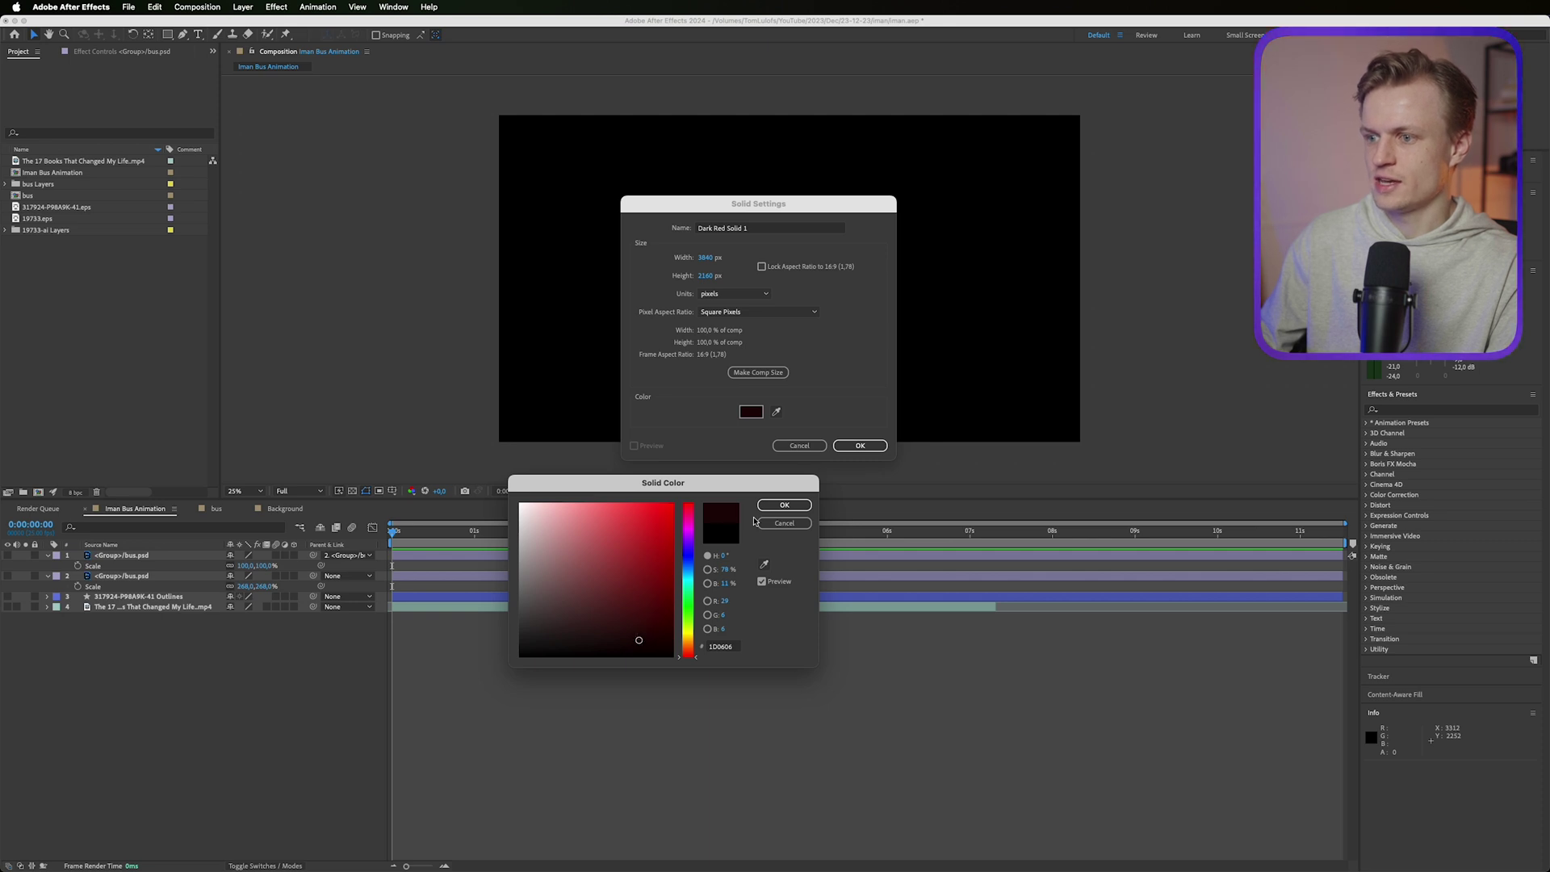
{"action": "left_click", "coordinate": [783, 505]}
{"action": "left_click", "coordinate": [859, 446]}
Step: Place the dark red solid at the very bottom of the layer stack and rename it BG
{"action": "left_click_drag", "start_coordinate": [149, 555], "coordinate": [146, 675]}
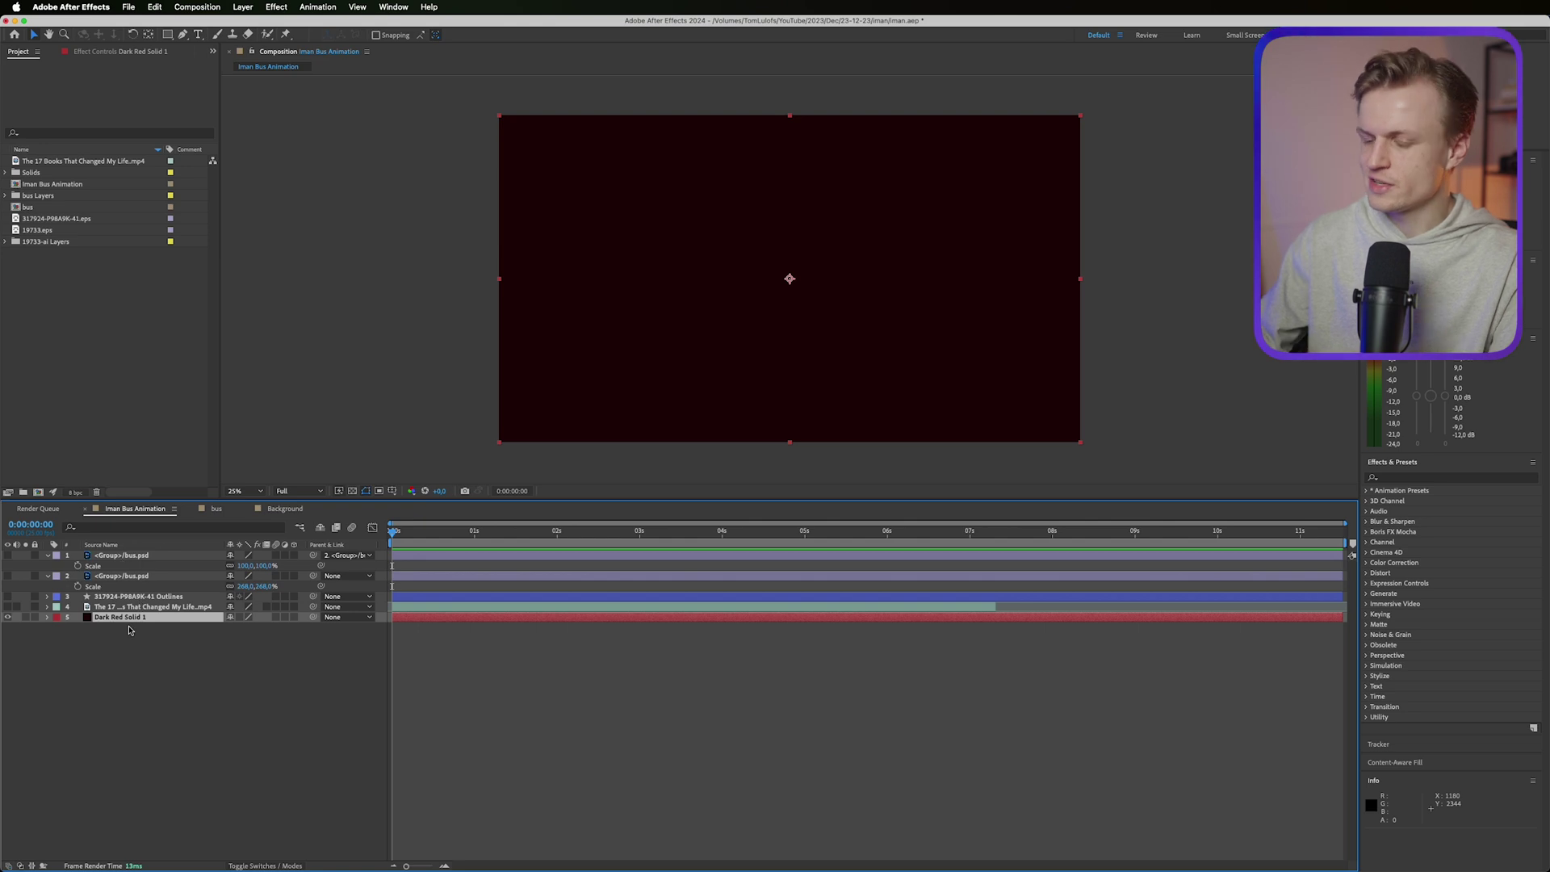
{"action": "key", "text": "Return"}
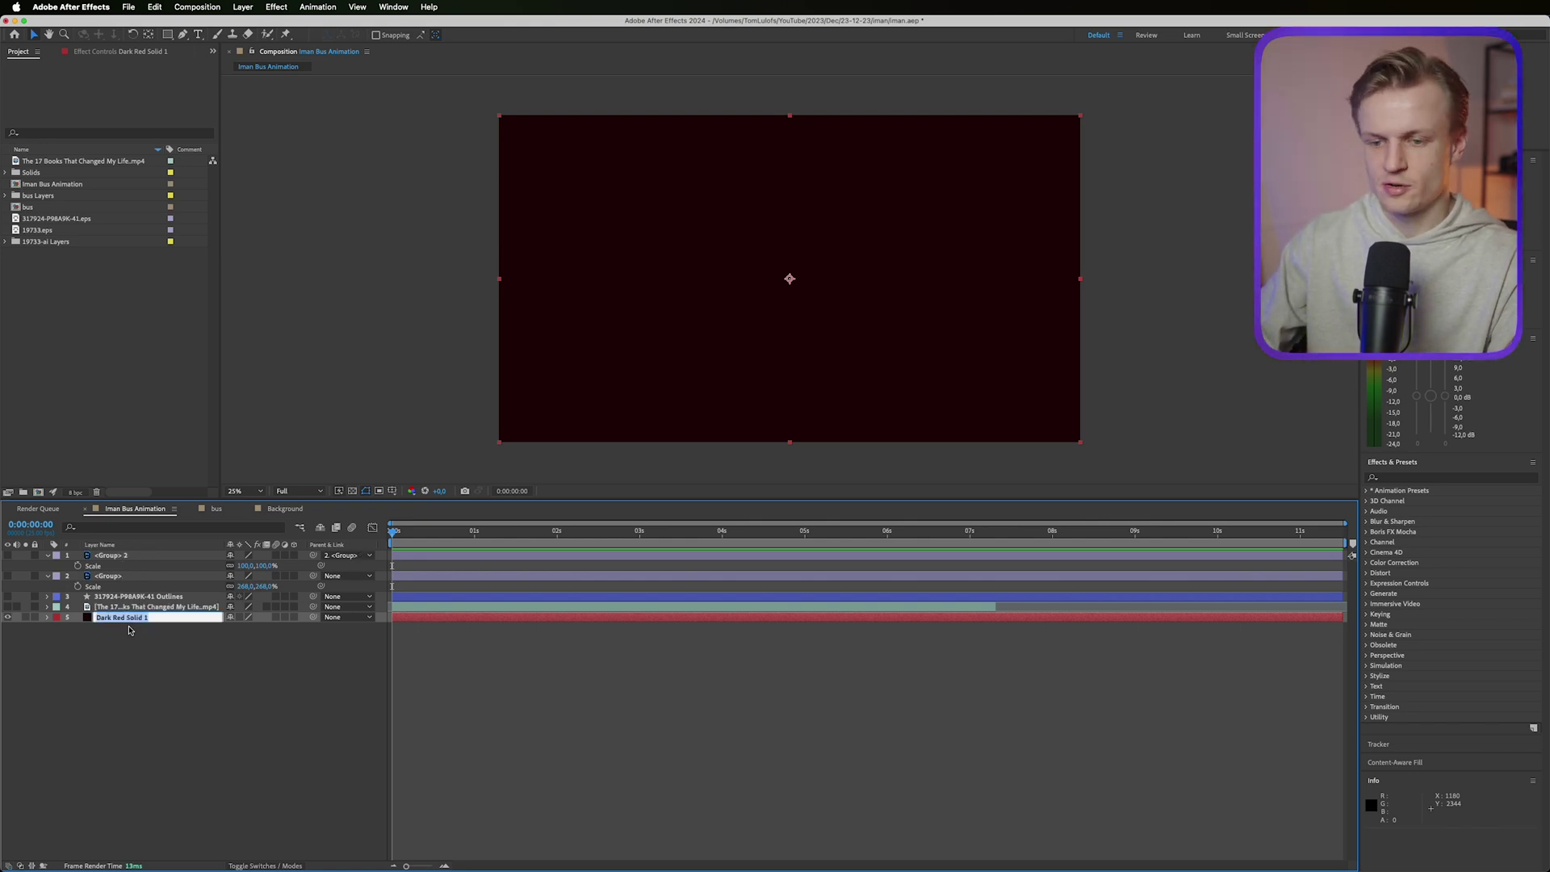
{"action": "type", "text": "BG"}
{"action": "key", "text": "Return"}
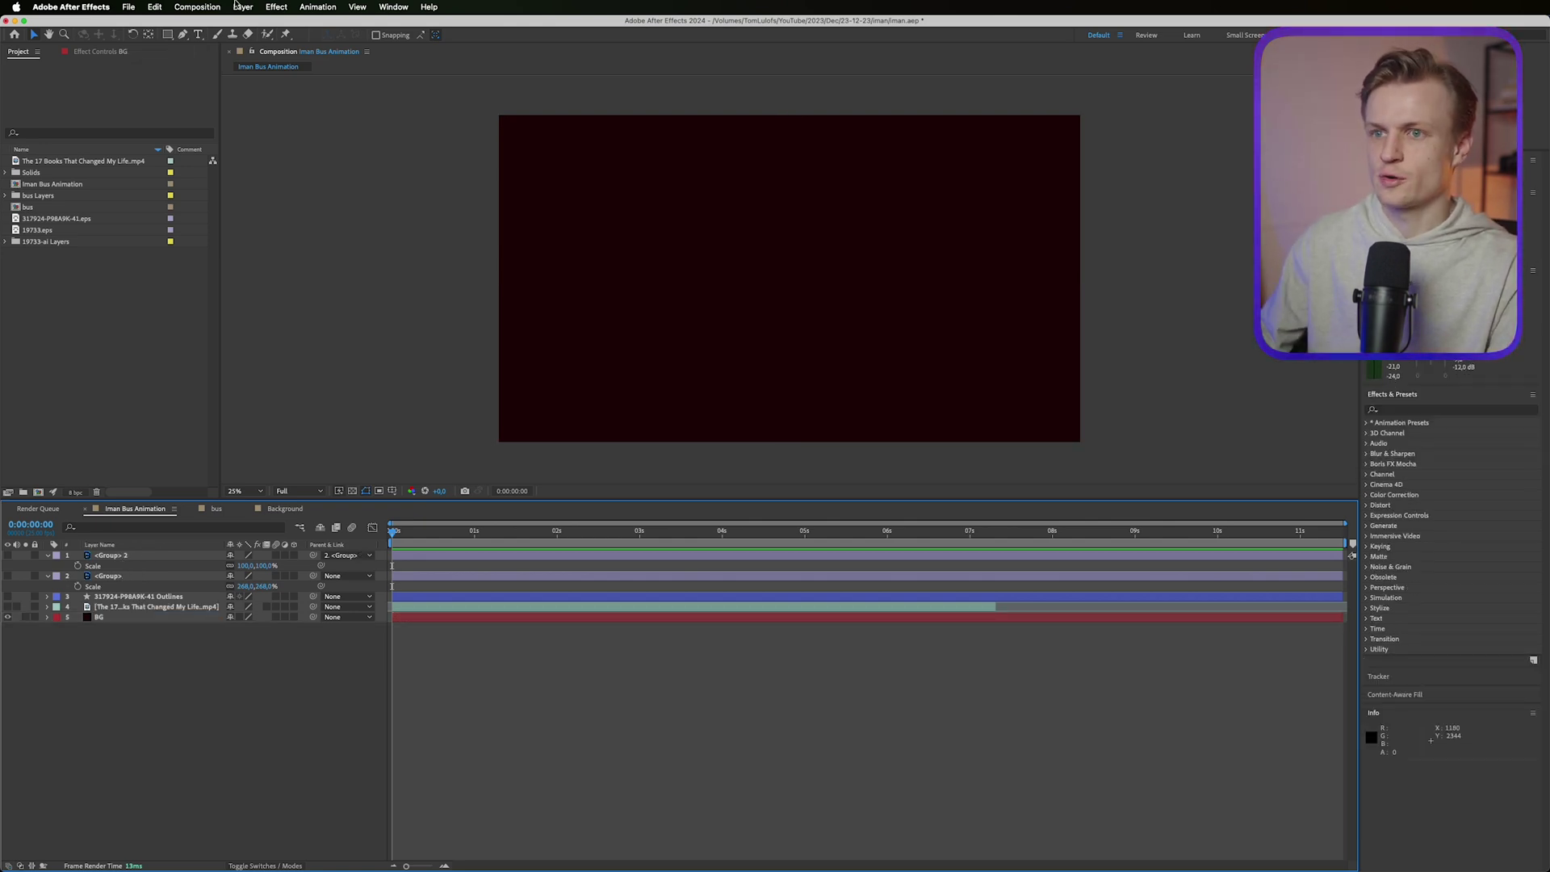
Step: Create a 3840 x 2160 px black solid
{"action": "left_click", "coordinate": [243, 7]}
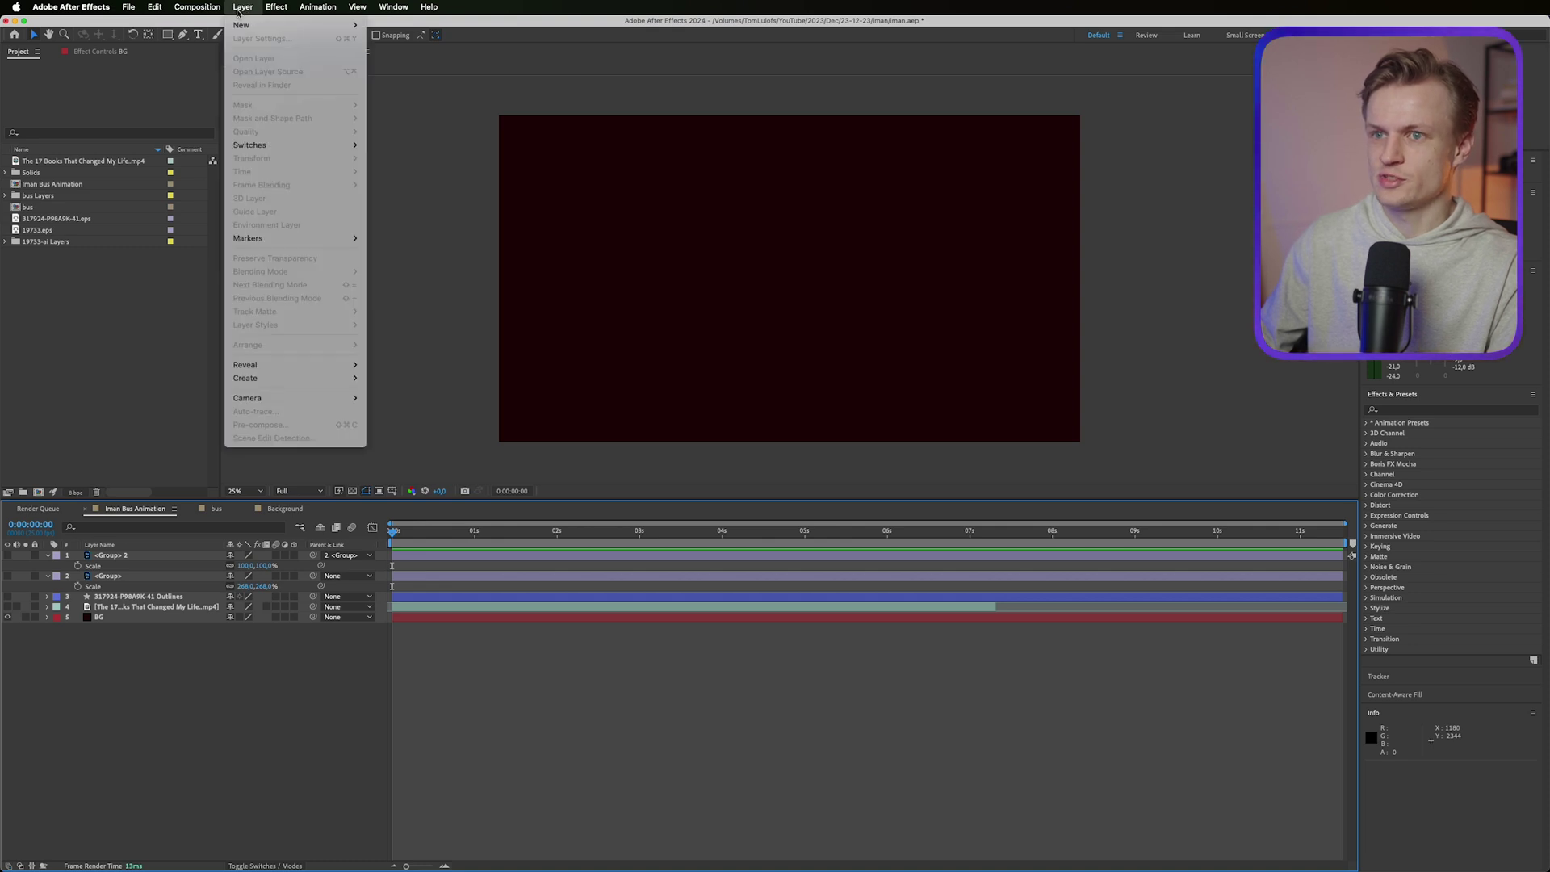
{"action": "mouse_move", "coordinate": [339, 25]}
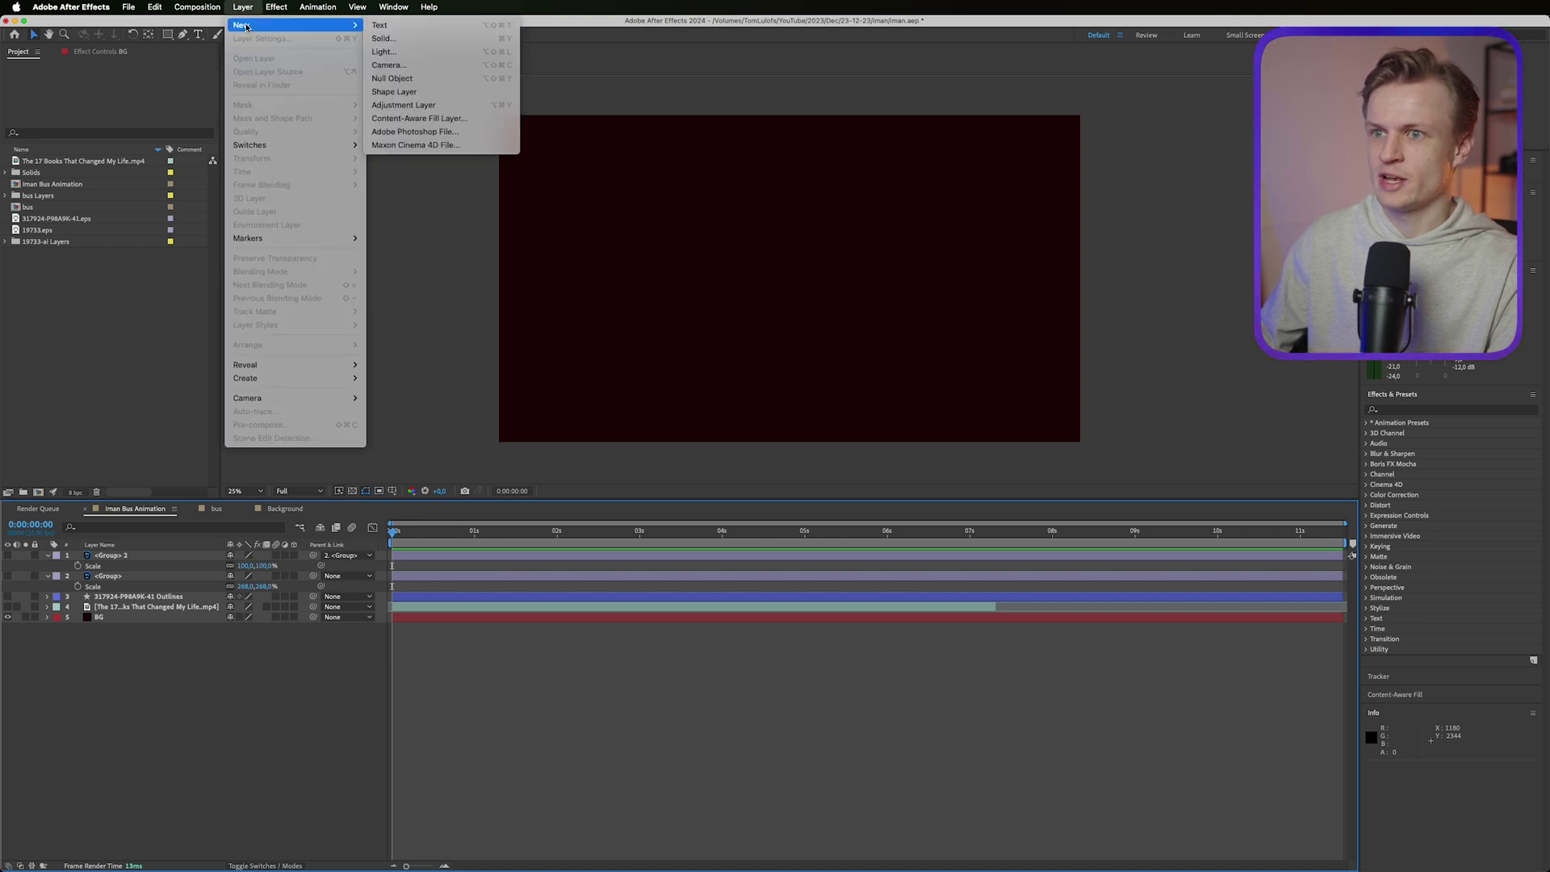
{"action": "left_click", "coordinate": [384, 38]}
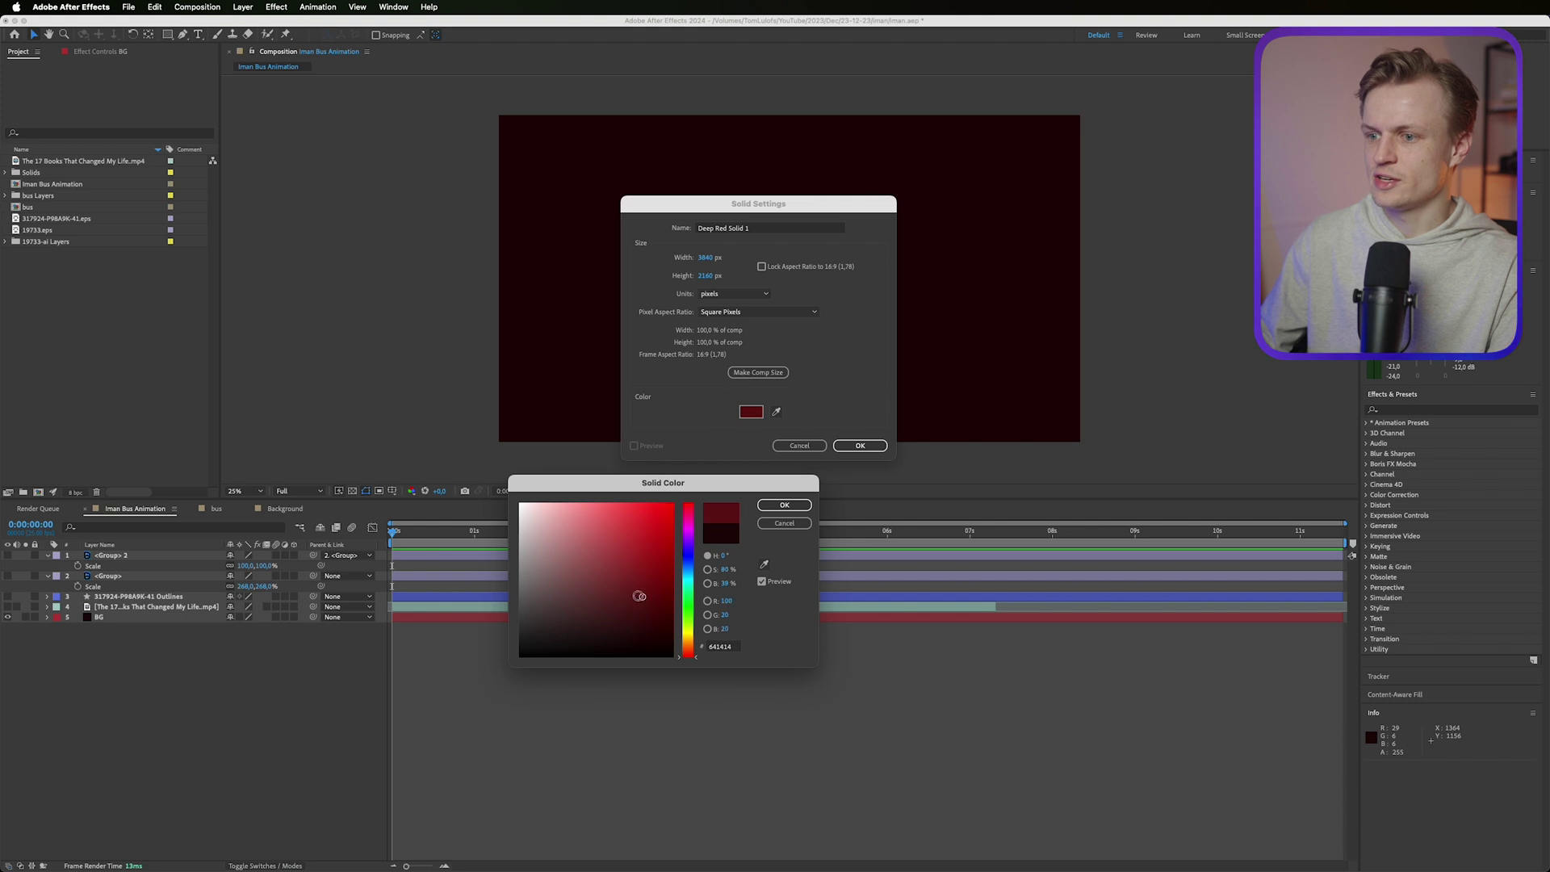
{"action": "left_click_drag", "start_coordinate": [640, 596], "coordinate": [439, 699]}
{"action": "left_click", "coordinate": [784, 506]}
{"action": "left_click", "coordinate": [860, 445]}
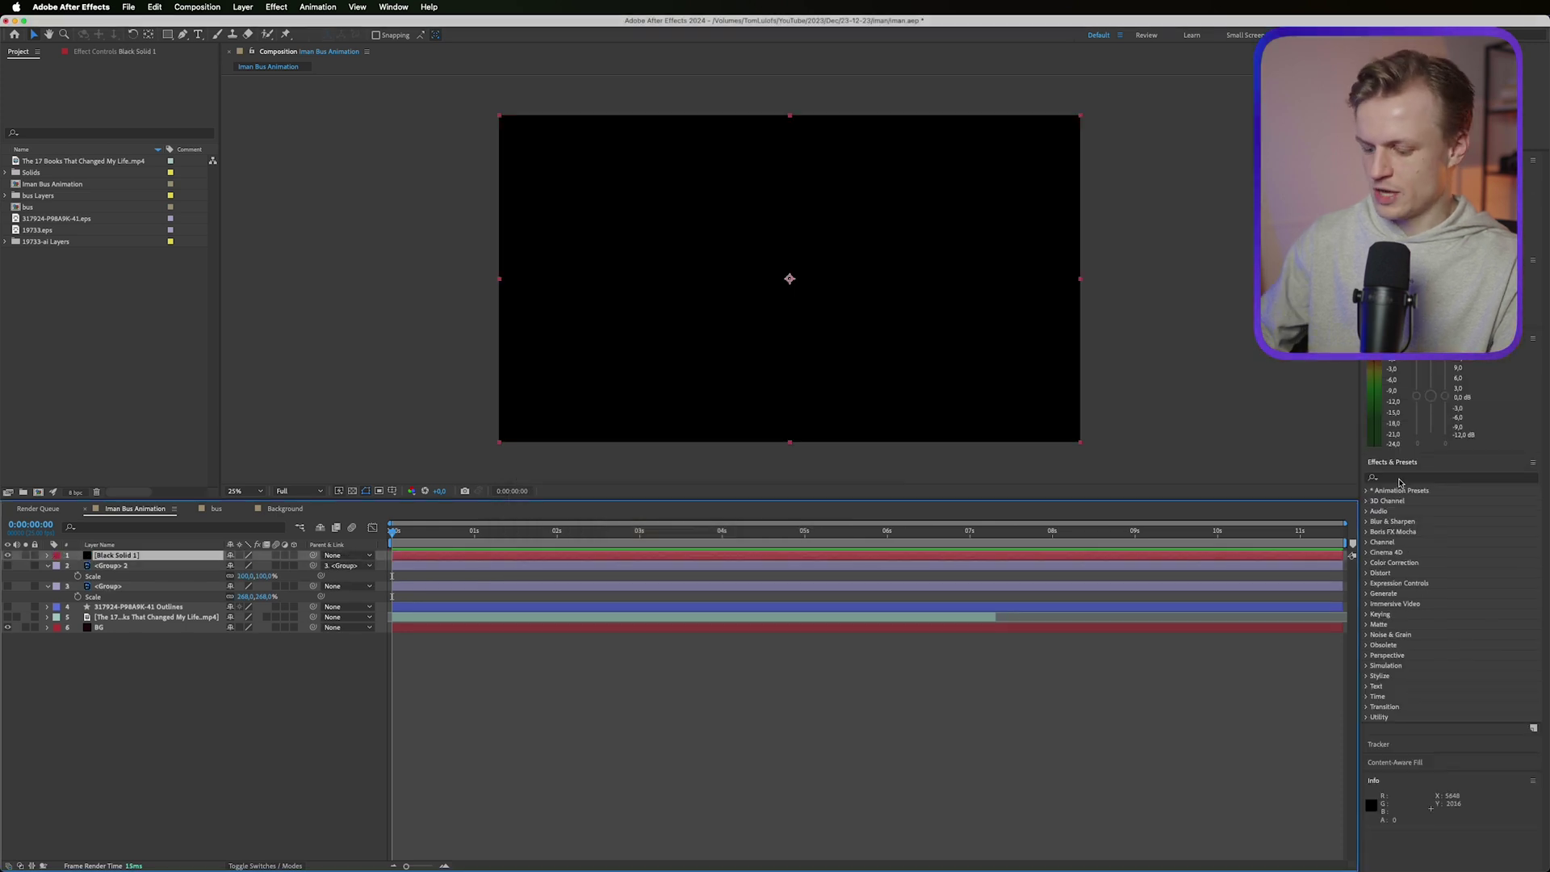
Step: Apply the Grid effect to the black solid and move the grid's corner point to 2208, 1308
{"action": "left_click", "coordinate": [1400, 477]}
{"action": "type", "text": "grid"}
{"action": "left_click_drag", "start_coordinate": [1399, 583], "coordinate": [178, 557]}
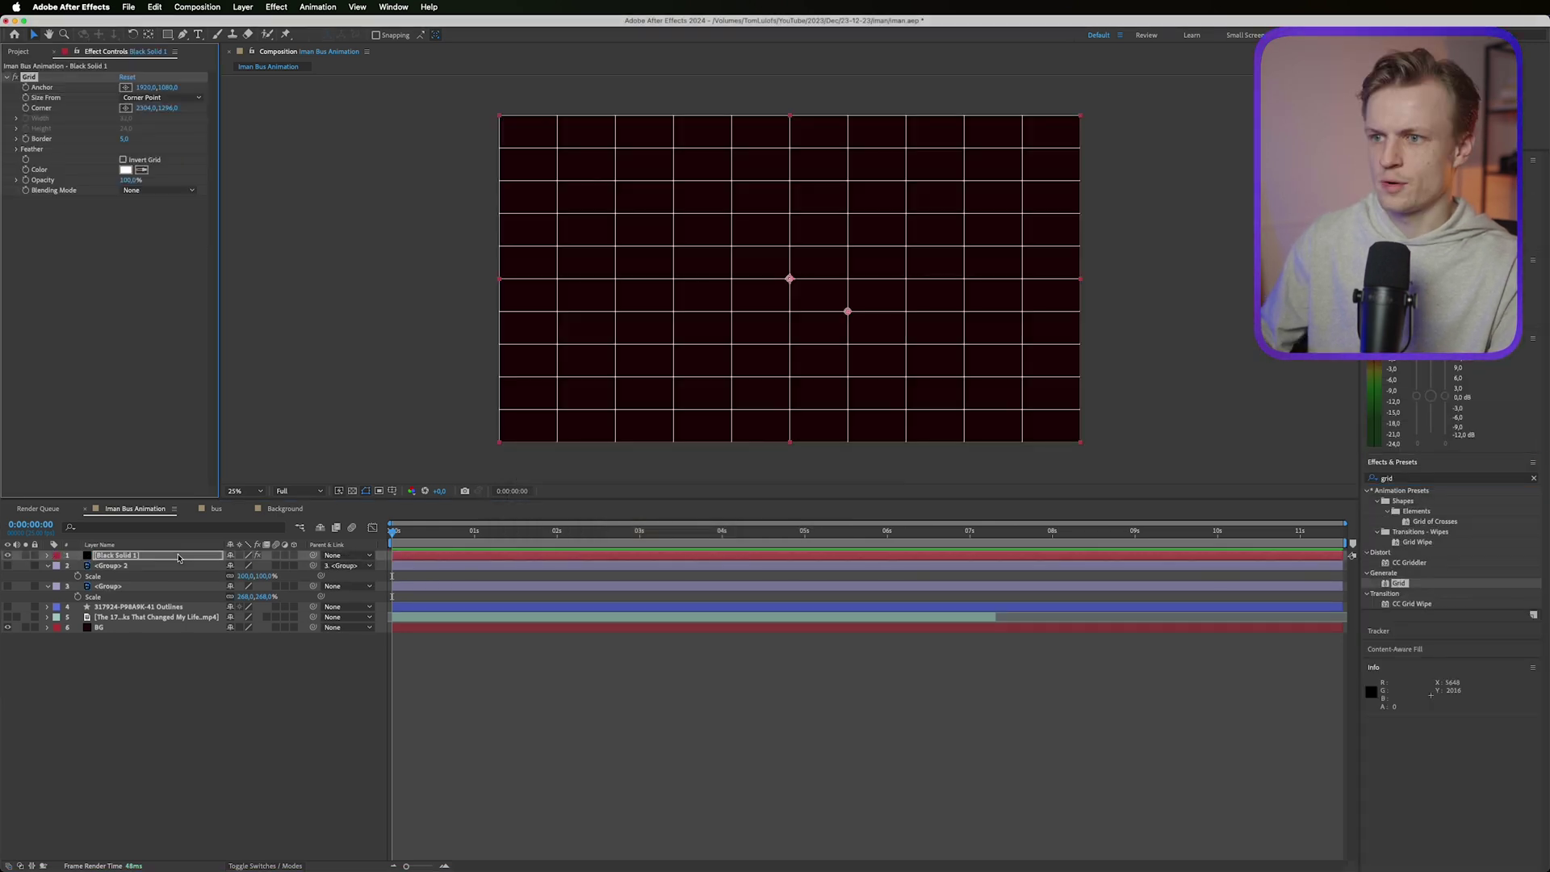
{"action": "mouse_move", "coordinate": [848, 314]}
{"action": "left_mouse_down"}
{"action": "mouse_move", "coordinate": [864, 318]}
{"action": "mouse_move", "coordinate": [830, 315]}
{"action": "left_mouse_up"}
{"action": "key", "text": "comma"}
{"action": "key", "text": "period"}
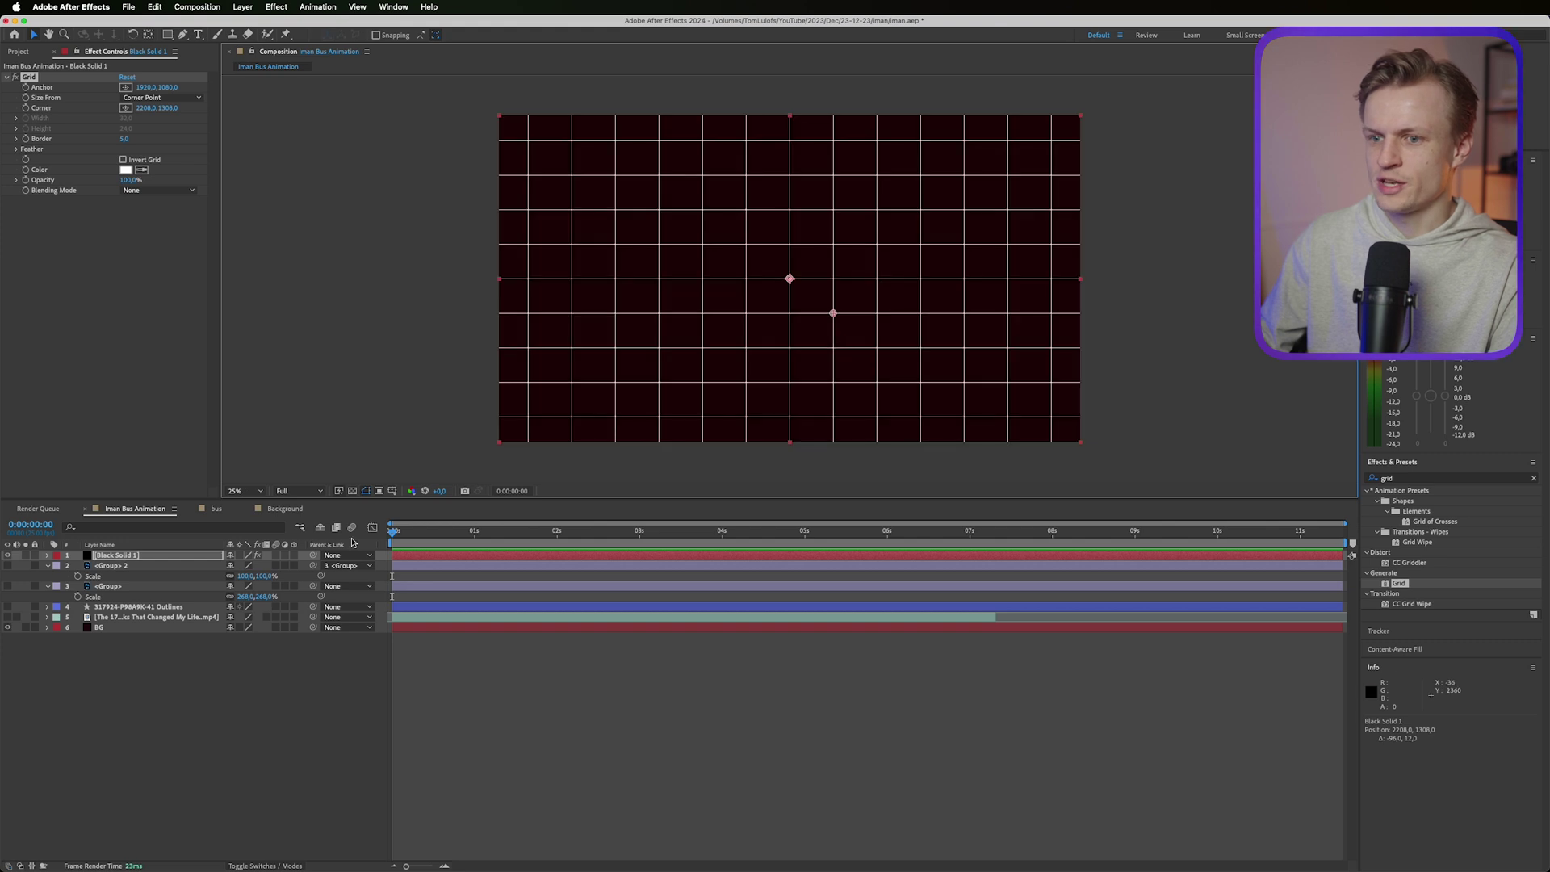
Step: Scale the black solid up to 256% and tighten the grid cells with a corner point of about 2058, 1177
{"action": "left_click", "coordinate": [126, 559]}
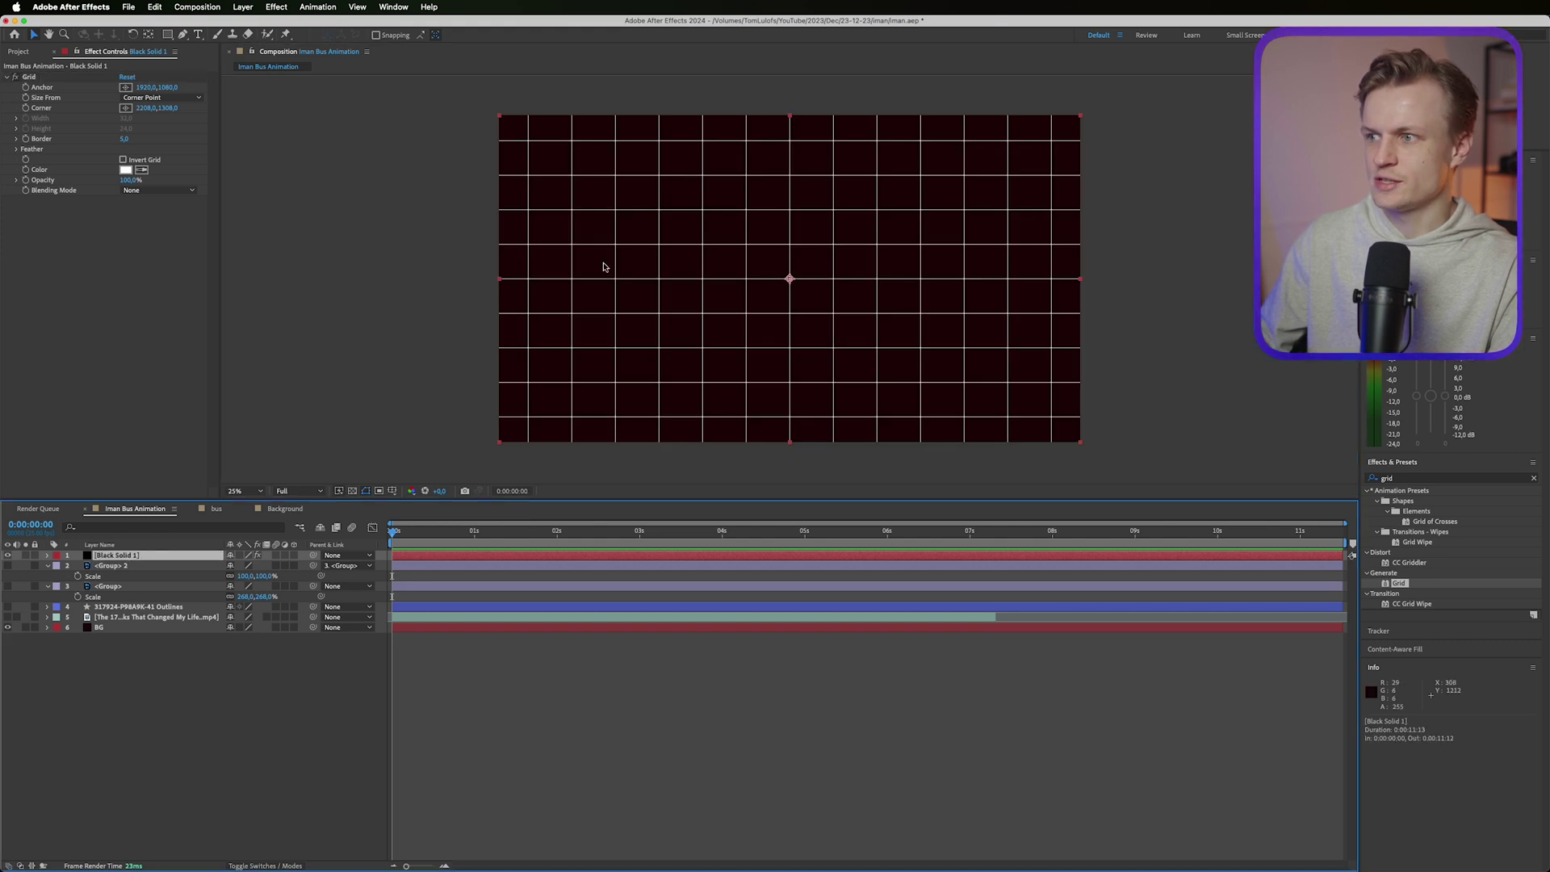
{"action": "key", "text": "s"}
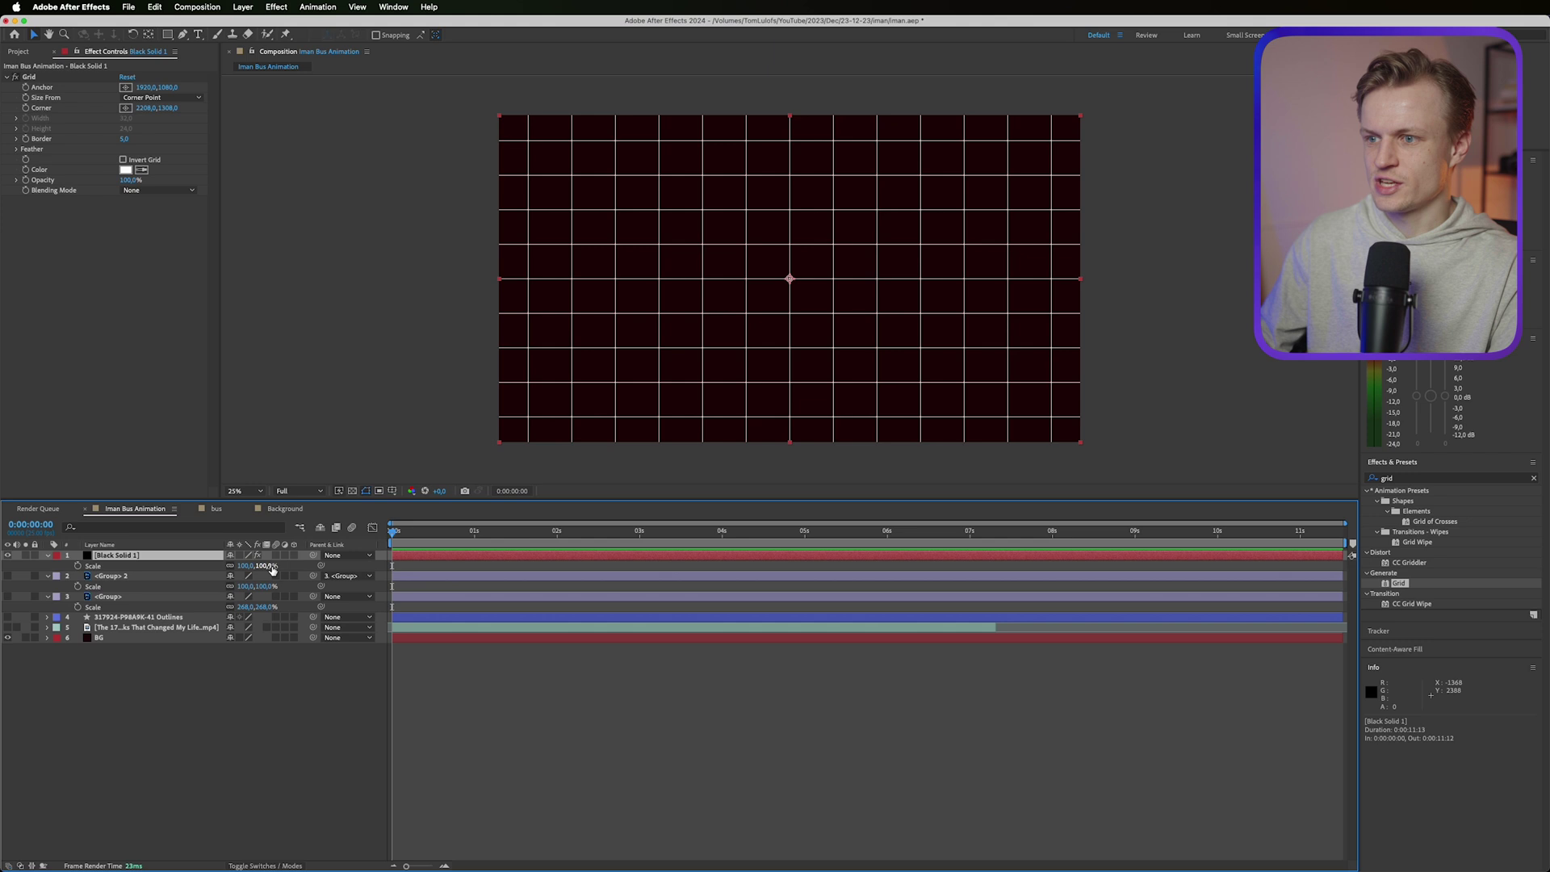
{"action": "left_click_drag", "start_coordinate": [265, 565], "coordinate": [352, 556]}
{"action": "left_click", "coordinate": [139, 577]}
{"action": "left_click", "coordinate": [139, 555]}
{"action": "left_click_drag", "start_coordinate": [167, 107], "coordinate": [63, 131]}
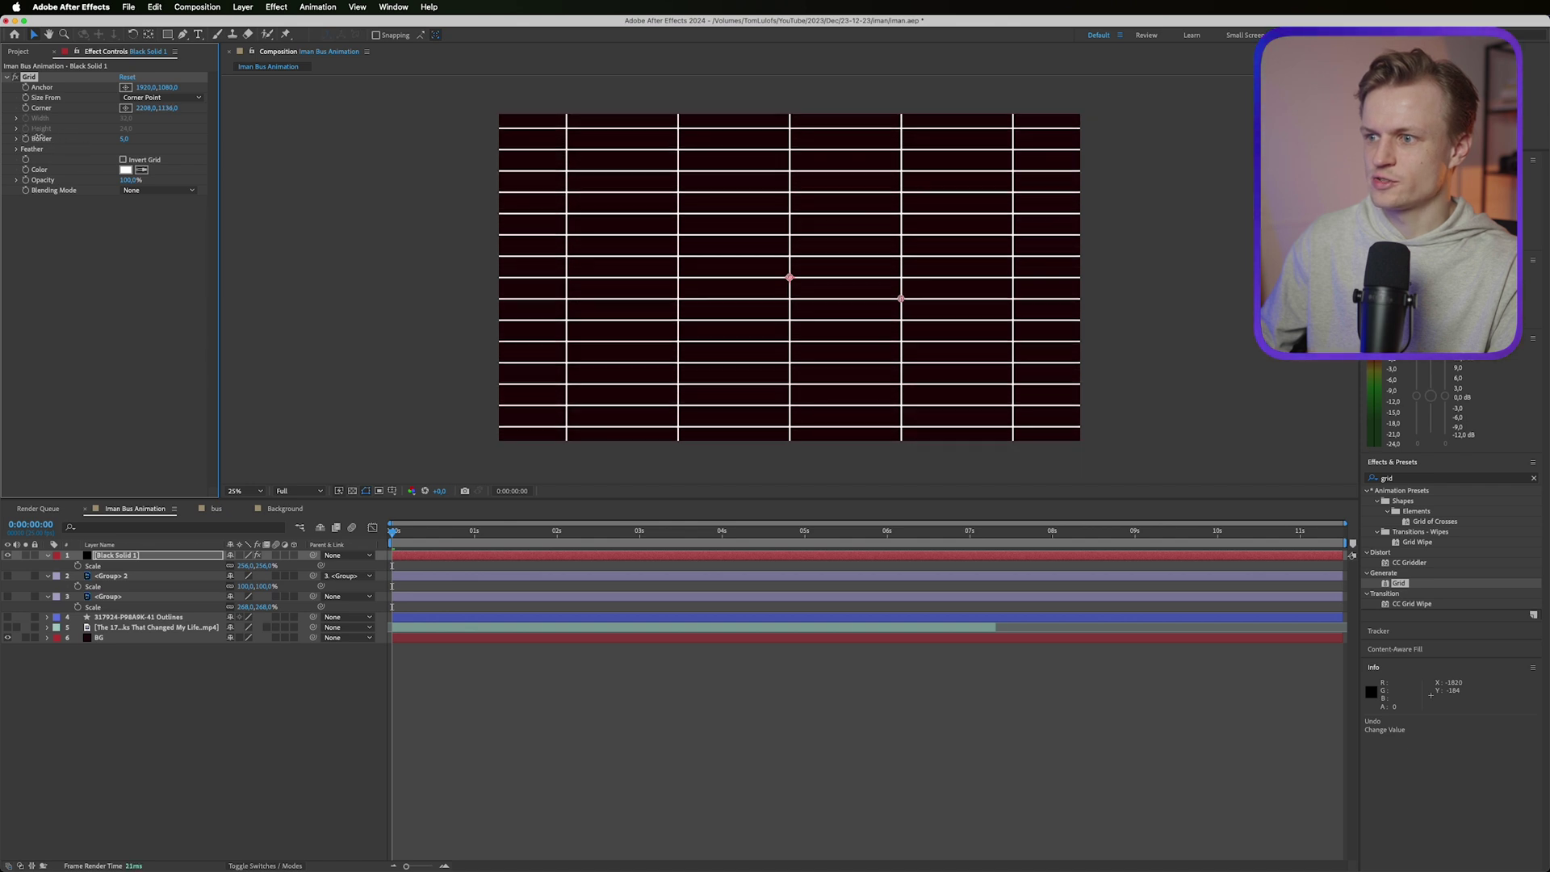
{"action": "left_click_drag", "start_coordinate": [903, 325], "coordinate": [843, 316]}
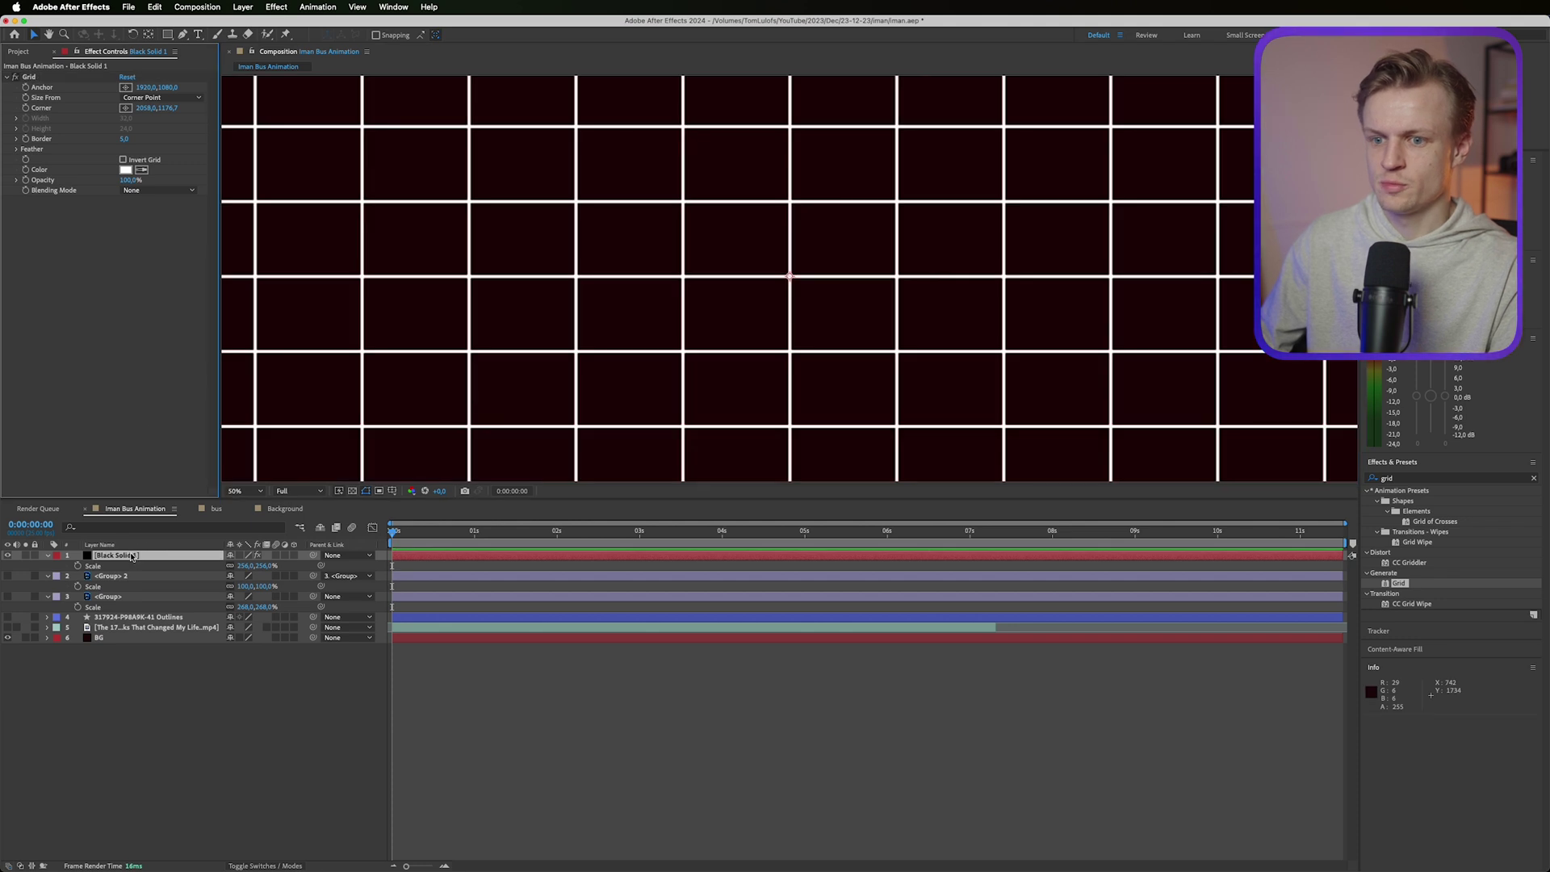
Step: Stretch the grid solid horizontally so that it reaches far beyond both sides of the frame
{"action": "left_click_drag", "start_coordinate": [130, 556], "coordinate": [132, 631]}
{"action": "key", "text": "Return"}
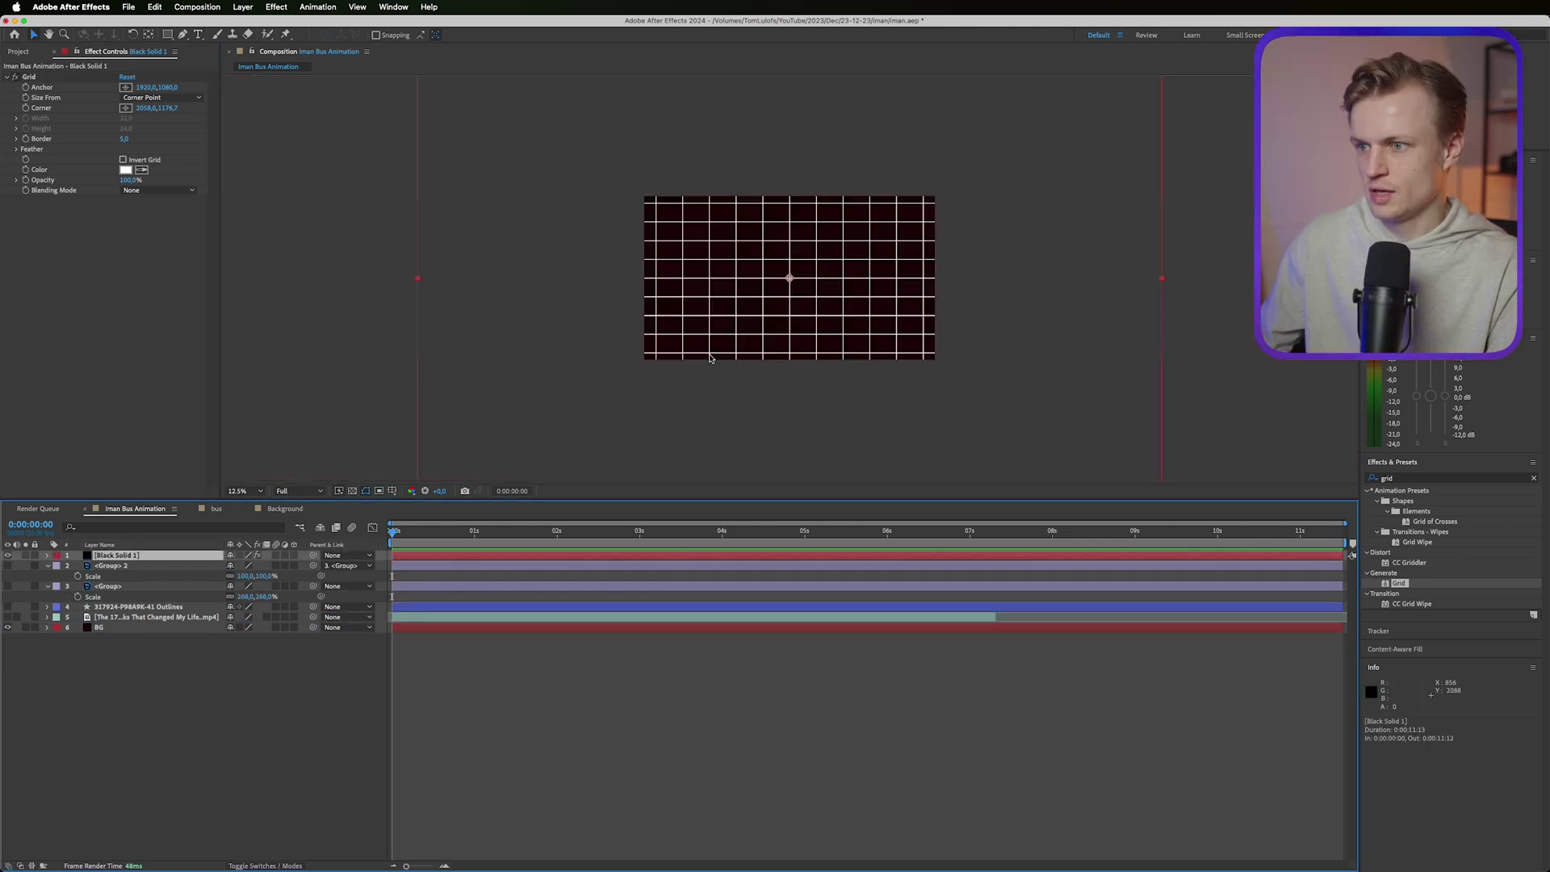
{"action": "key", "text": "comma"}
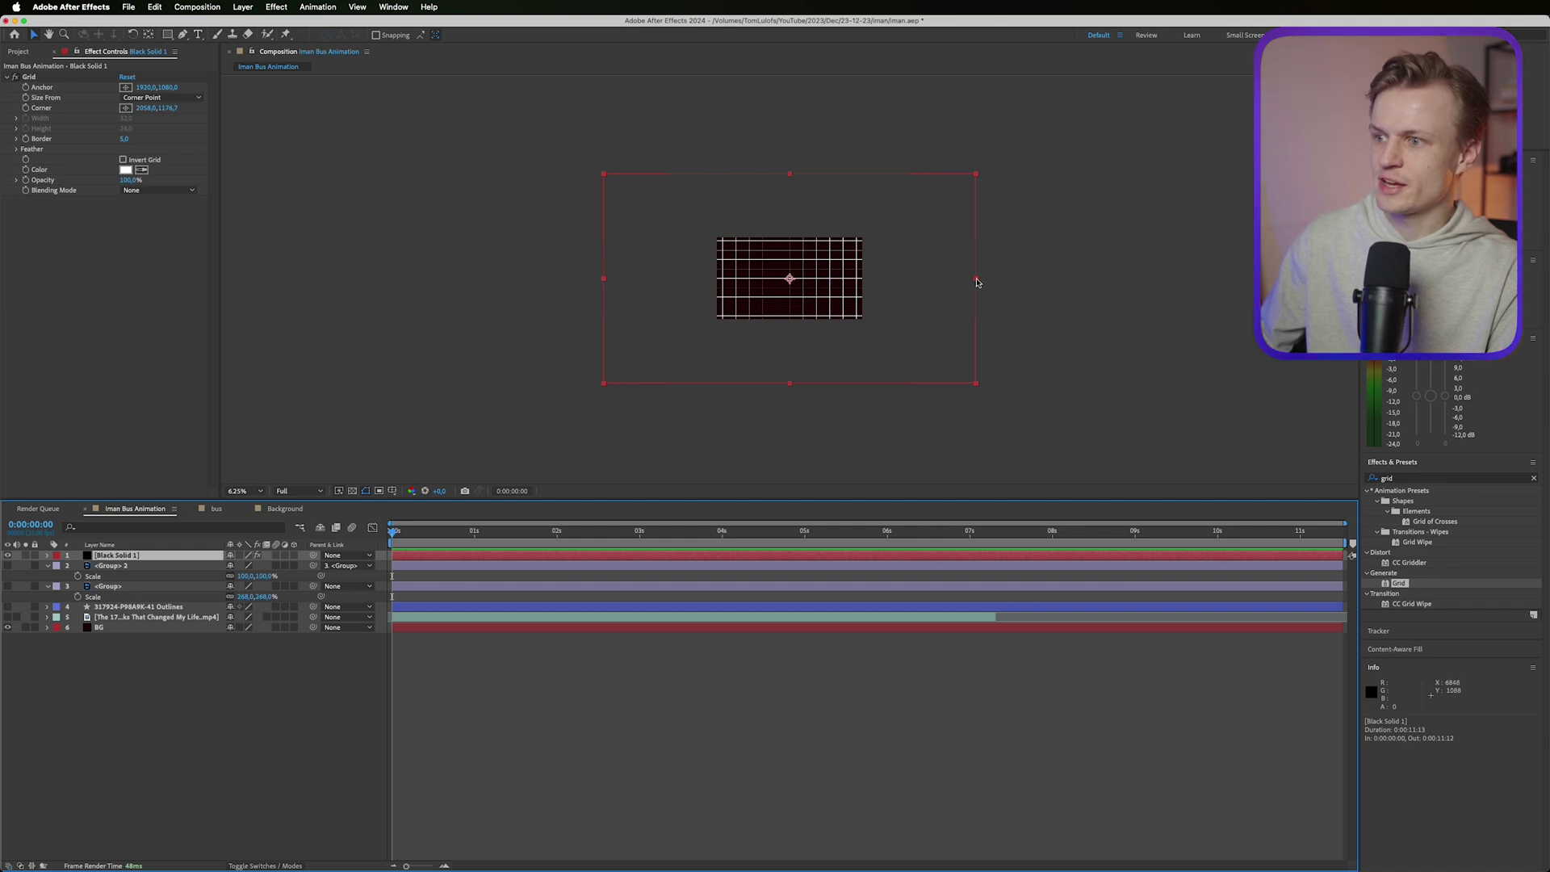
{"action": "left_click_drag", "start_coordinate": [976, 282], "coordinate": [1020, 291]}
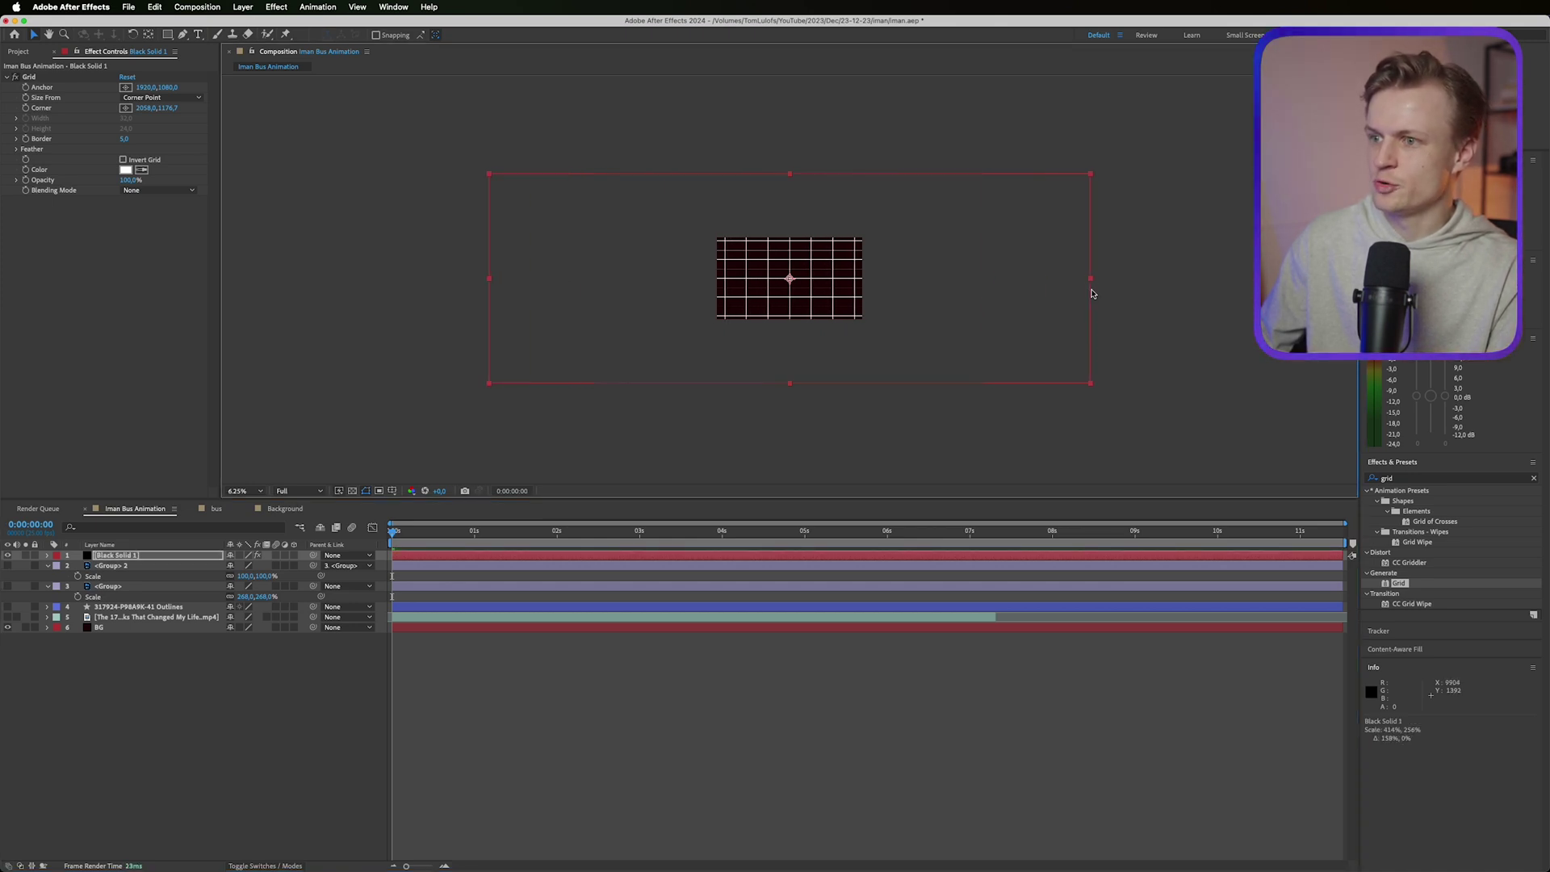
{"action": "left_click_drag", "start_coordinate": [1095, 296], "coordinate": [1262, 281]}
Step: Shift the grid solid horizontally until its left edge sits just outside the frame, and set the grid corner's X to 1992
{"action": "left_click_drag", "start_coordinate": [901, 311], "coordinate": [1290, 312]}
{"action": "left_click_drag", "start_coordinate": [1177, 279], "coordinate": [1178, 278]}
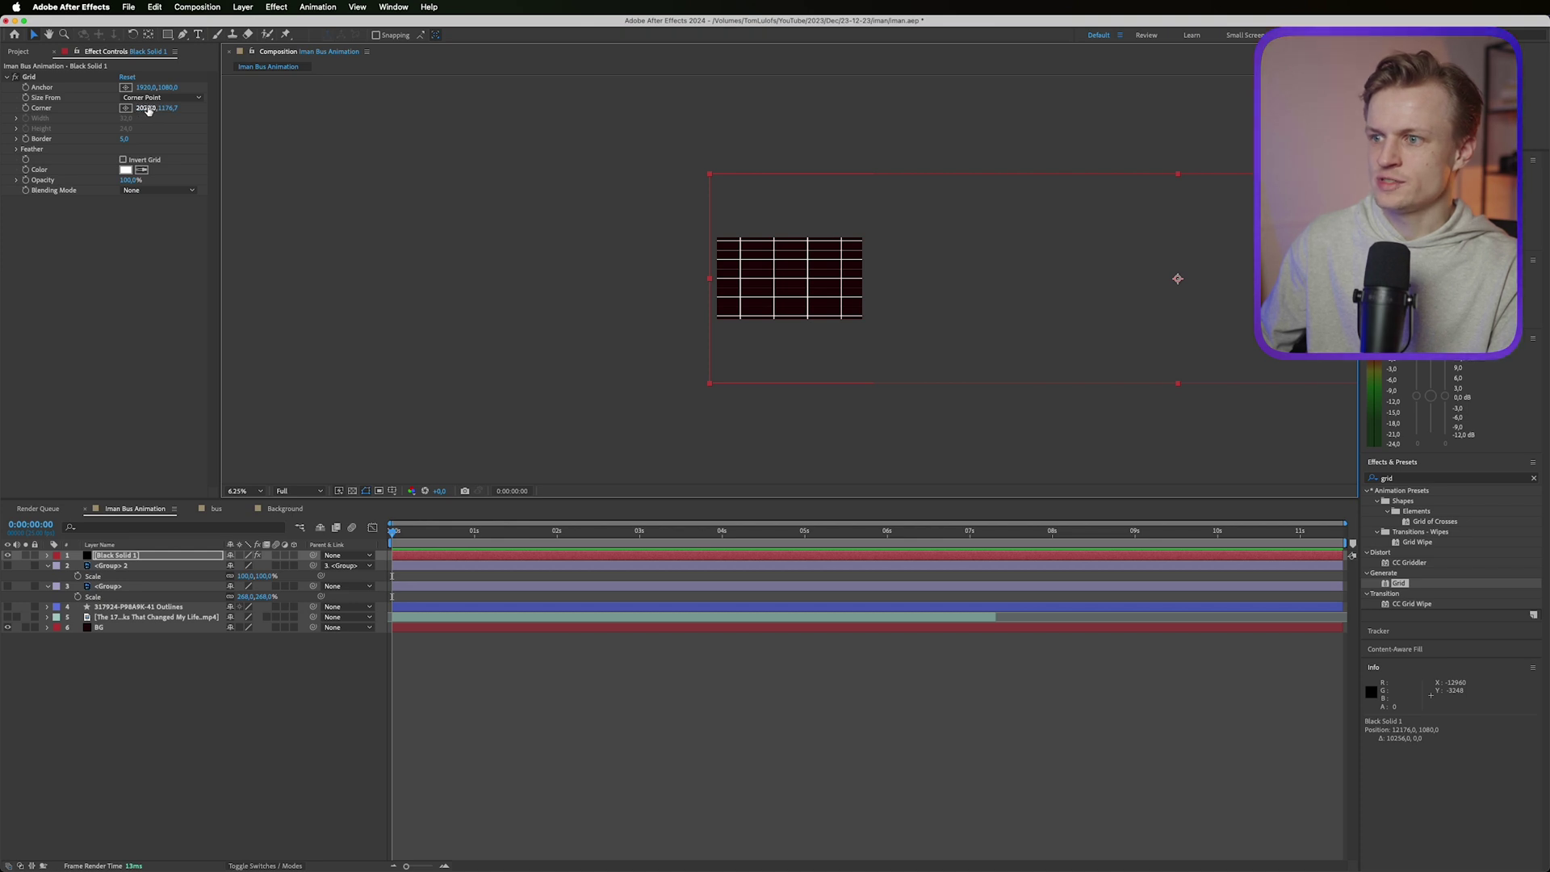
{"action": "left_click_drag", "start_coordinate": [148, 110], "coordinate": [115, 116]}
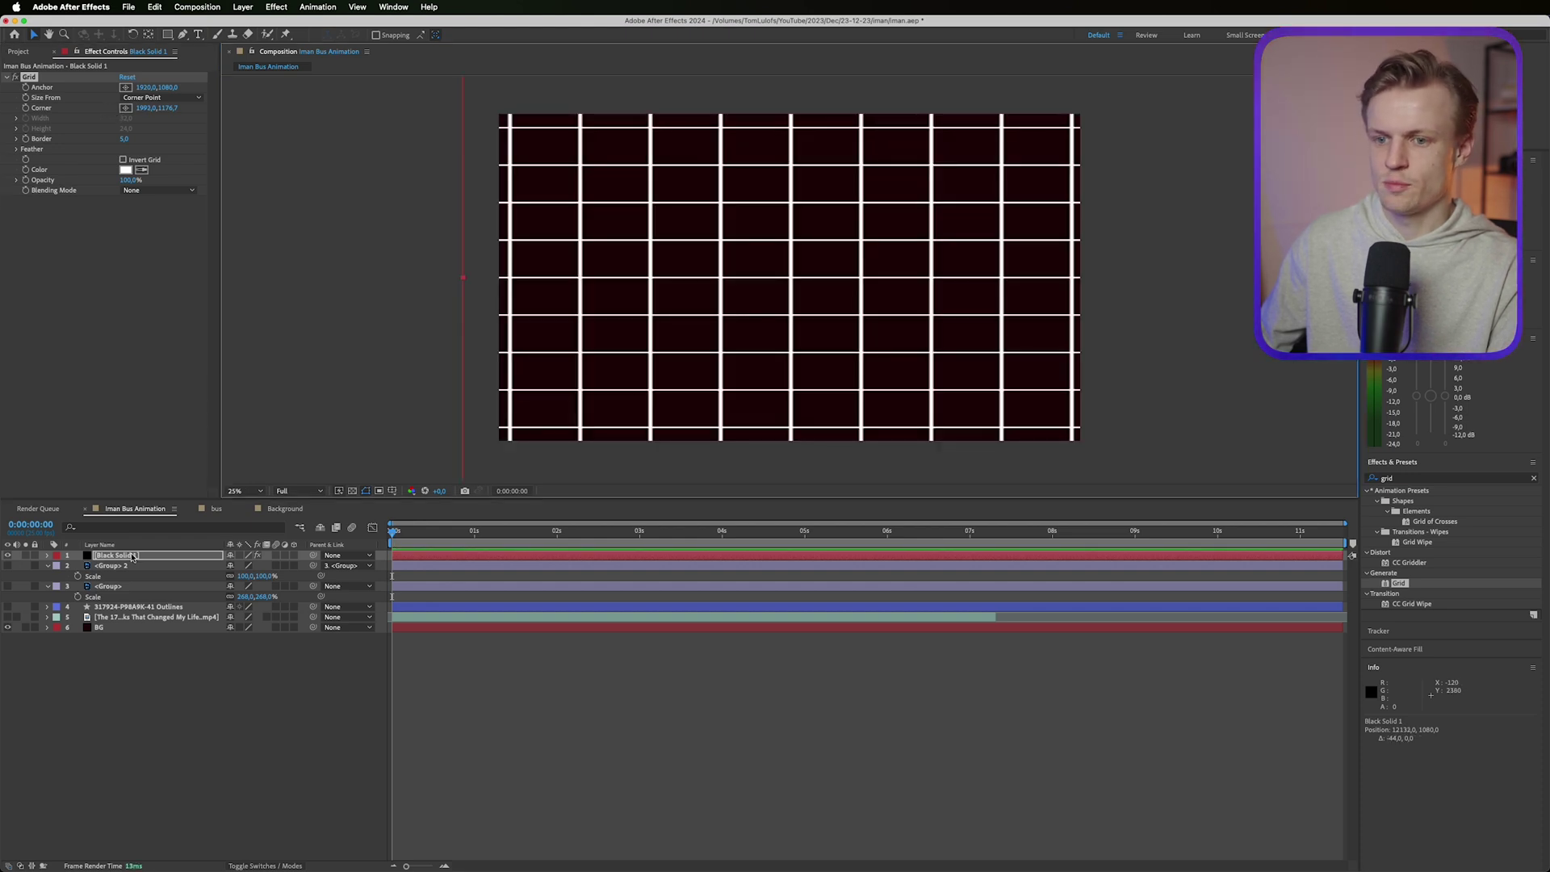
Step: Place the grid solid directly above the BG layer and rename it Grid
{"action": "left_click_drag", "start_coordinate": [132, 557], "coordinate": [128, 620]}
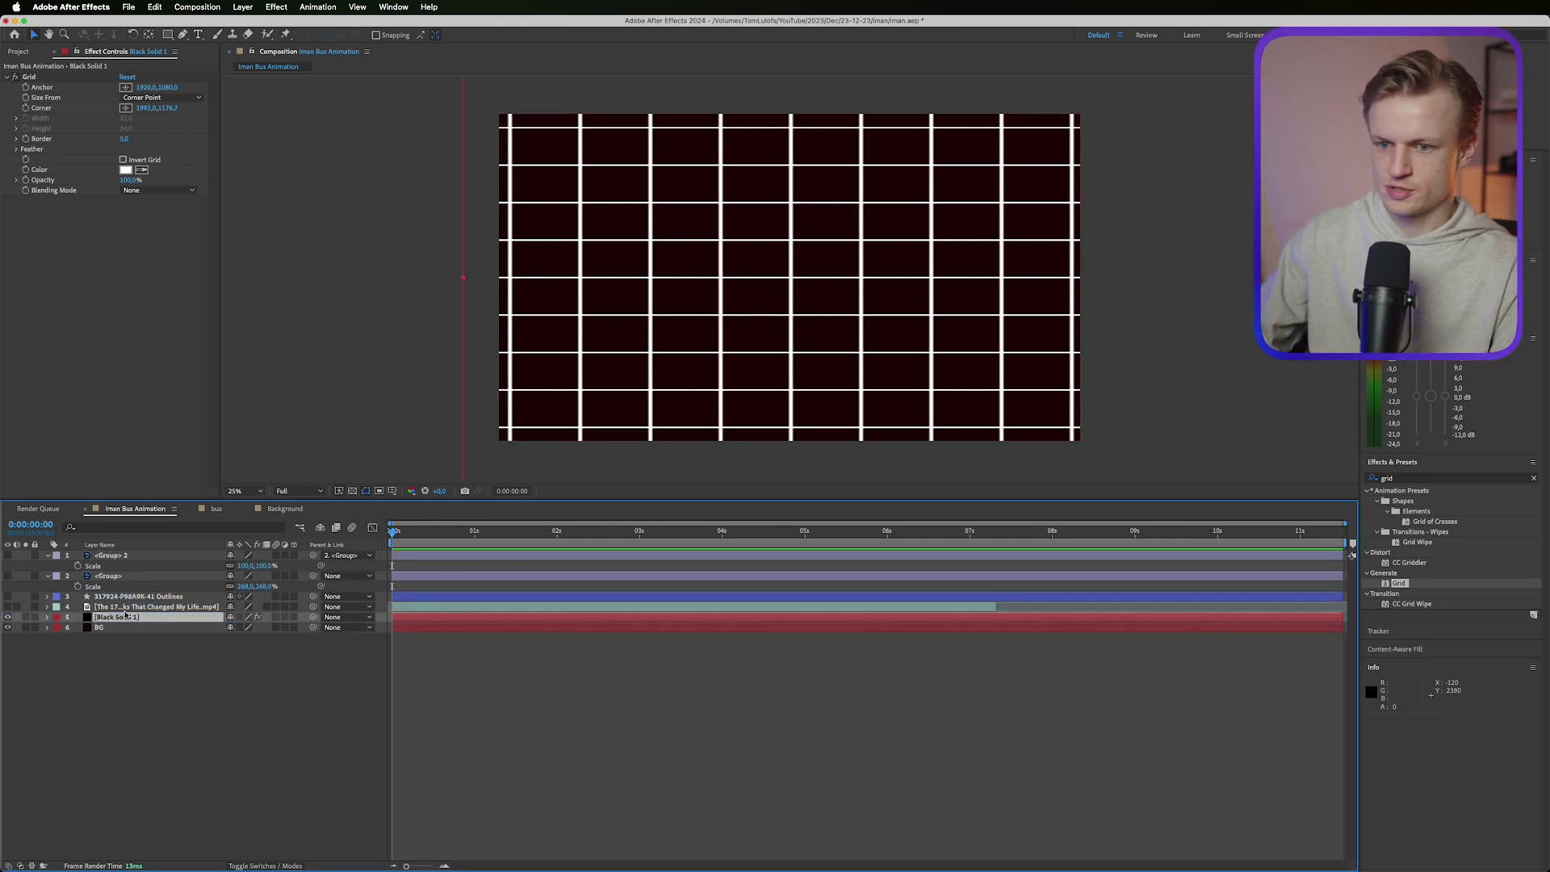
{"action": "key", "text": "Return"}
{"action": "type", "text": "Grid"}
{"action": "key", "text": "Return"}
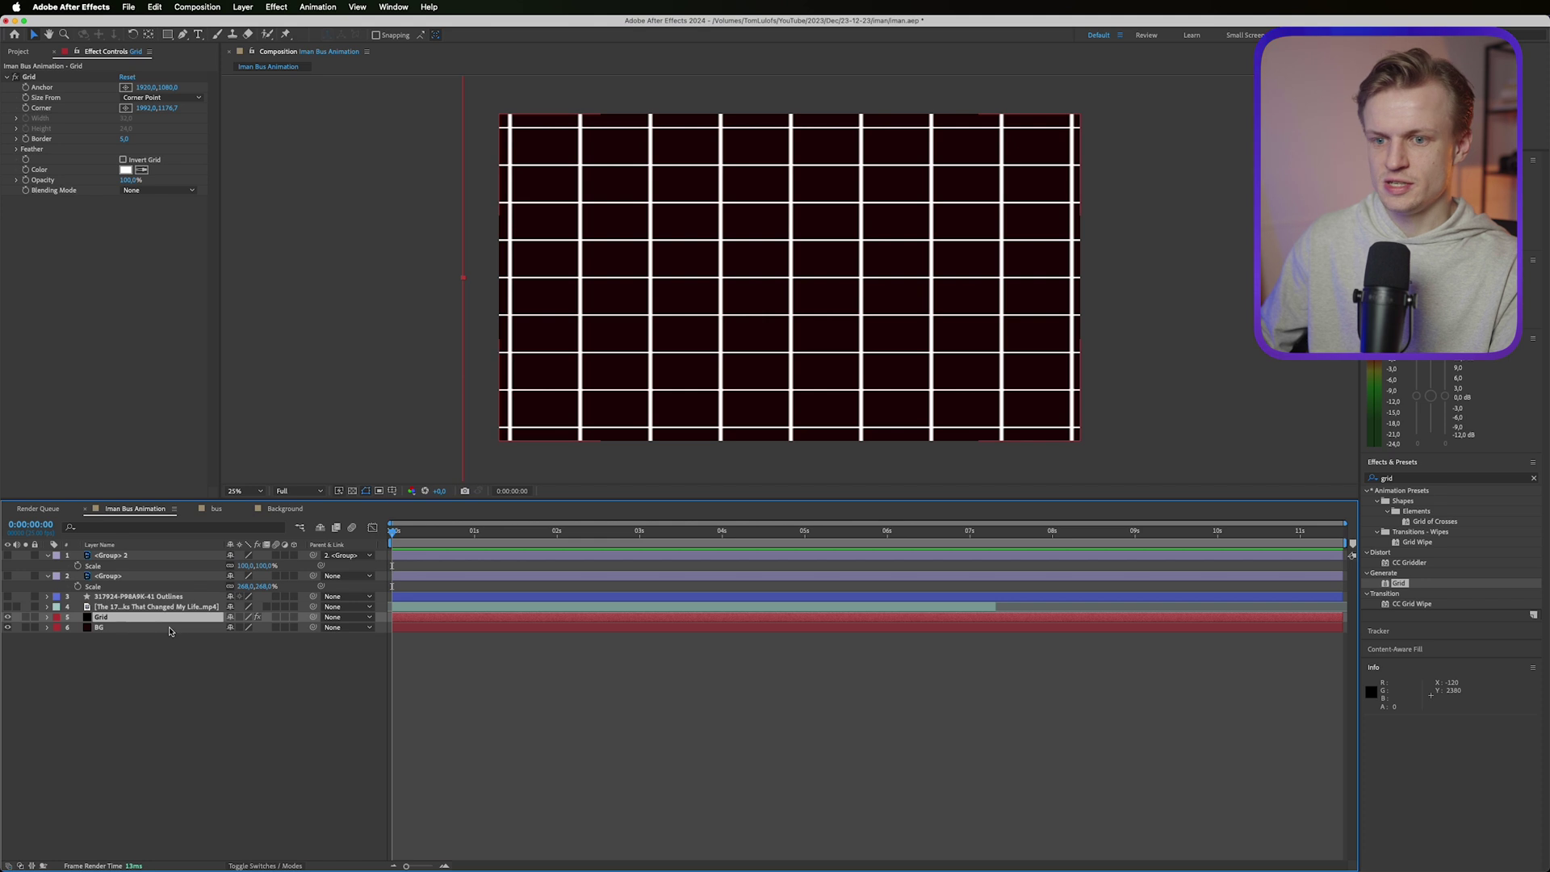
Step: Lower the Grid layer's opacity to 9% and turn it into a 3D layer
{"action": "key", "text": "t"}
{"action": "left_click_drag", "start_coordinate": [236, 630], "coordinate": [174, 632]}
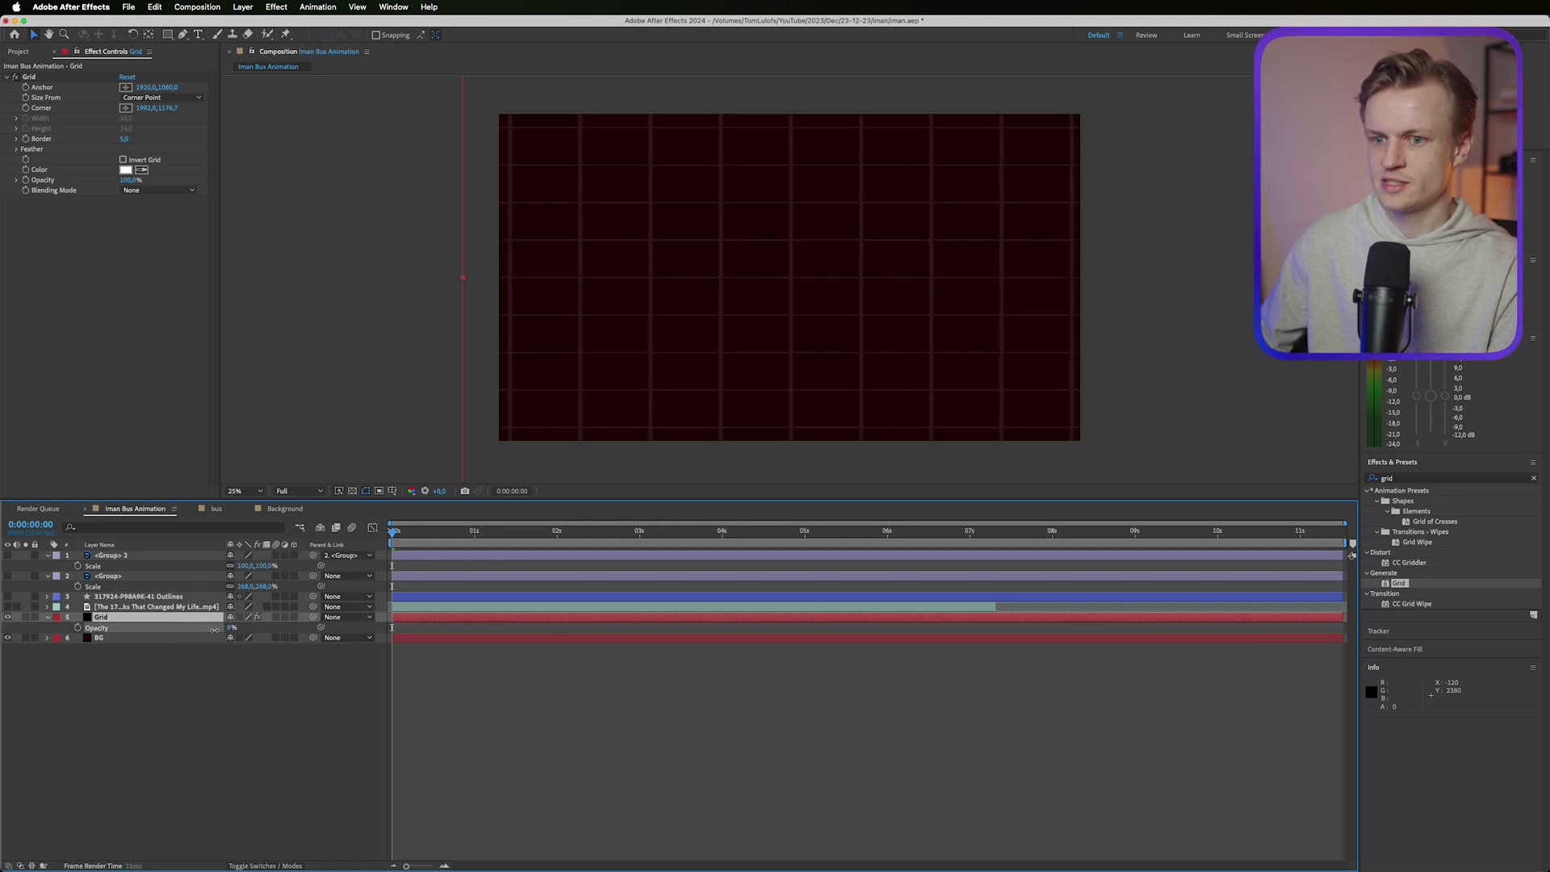
{"action": "left_click", "coordinate": [293, 617]}
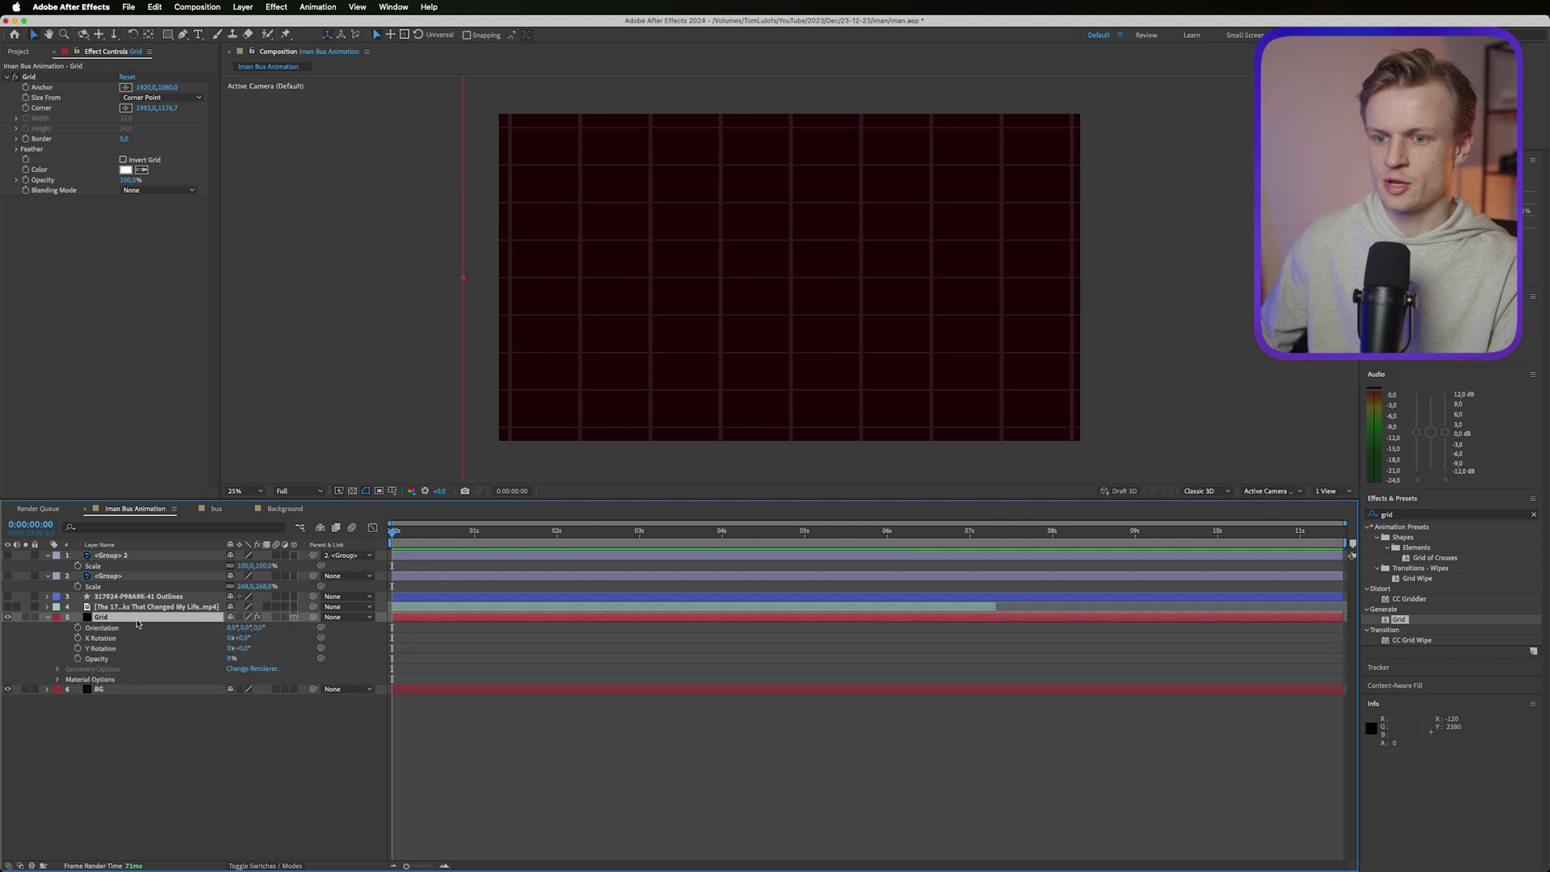
Step: Rotate the Grid layer about -81° around X and lower it to form a receding floor in the frame's lower half
{"action": "key", "text": "r"}
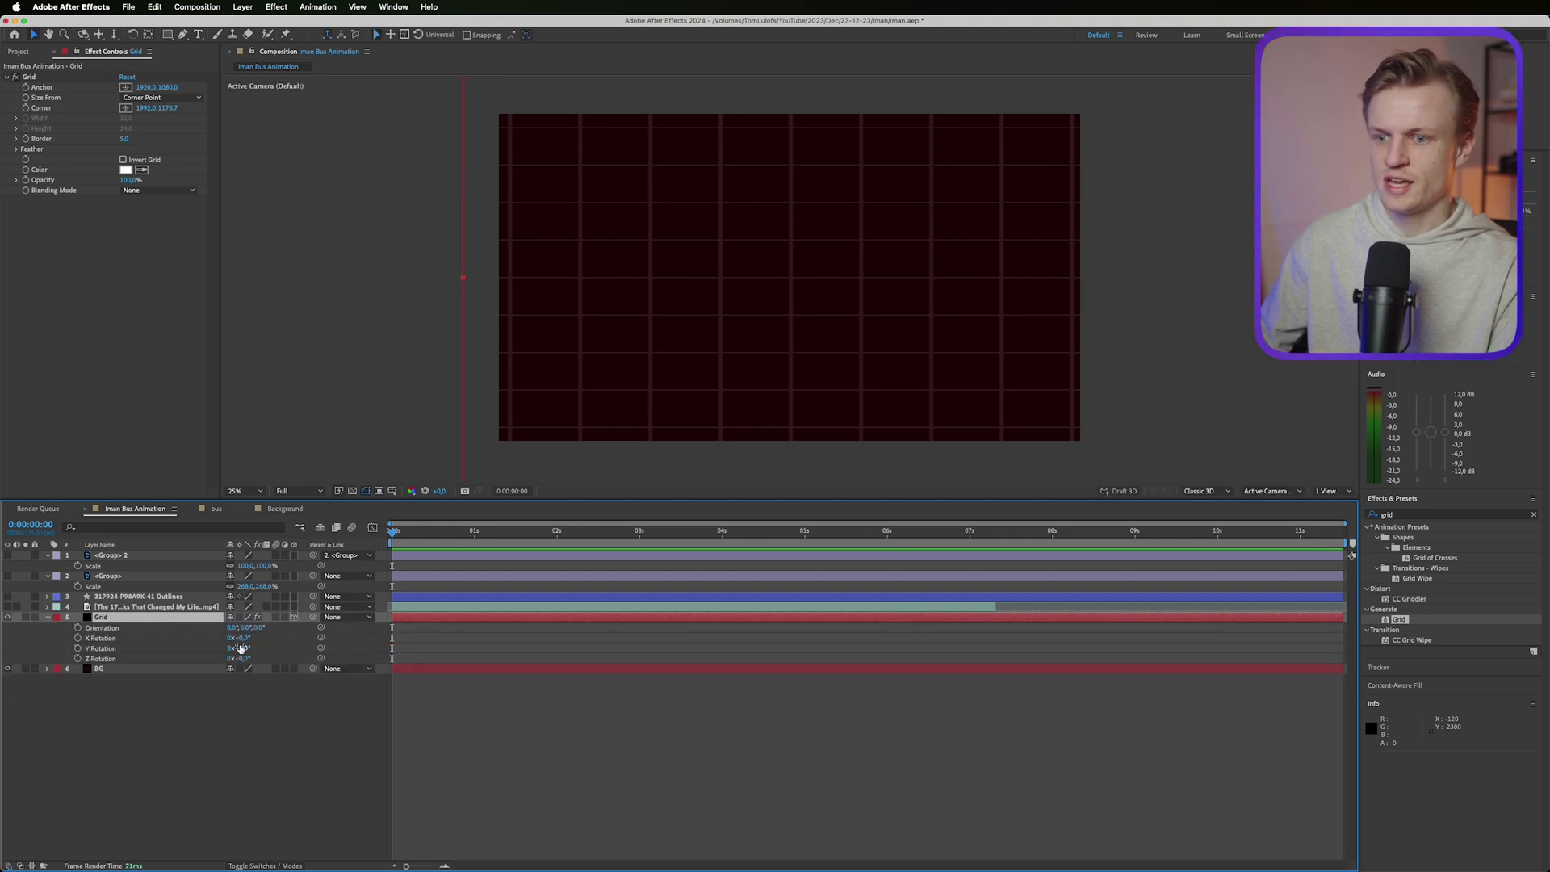
{"action": "left_click_drag", "start_coordinate": [243, 638], "coordinate": [204, 640]}
{"action": "left_click_drag", "start_coordinate": [1005, 363], "coordinate": [872, 471]}
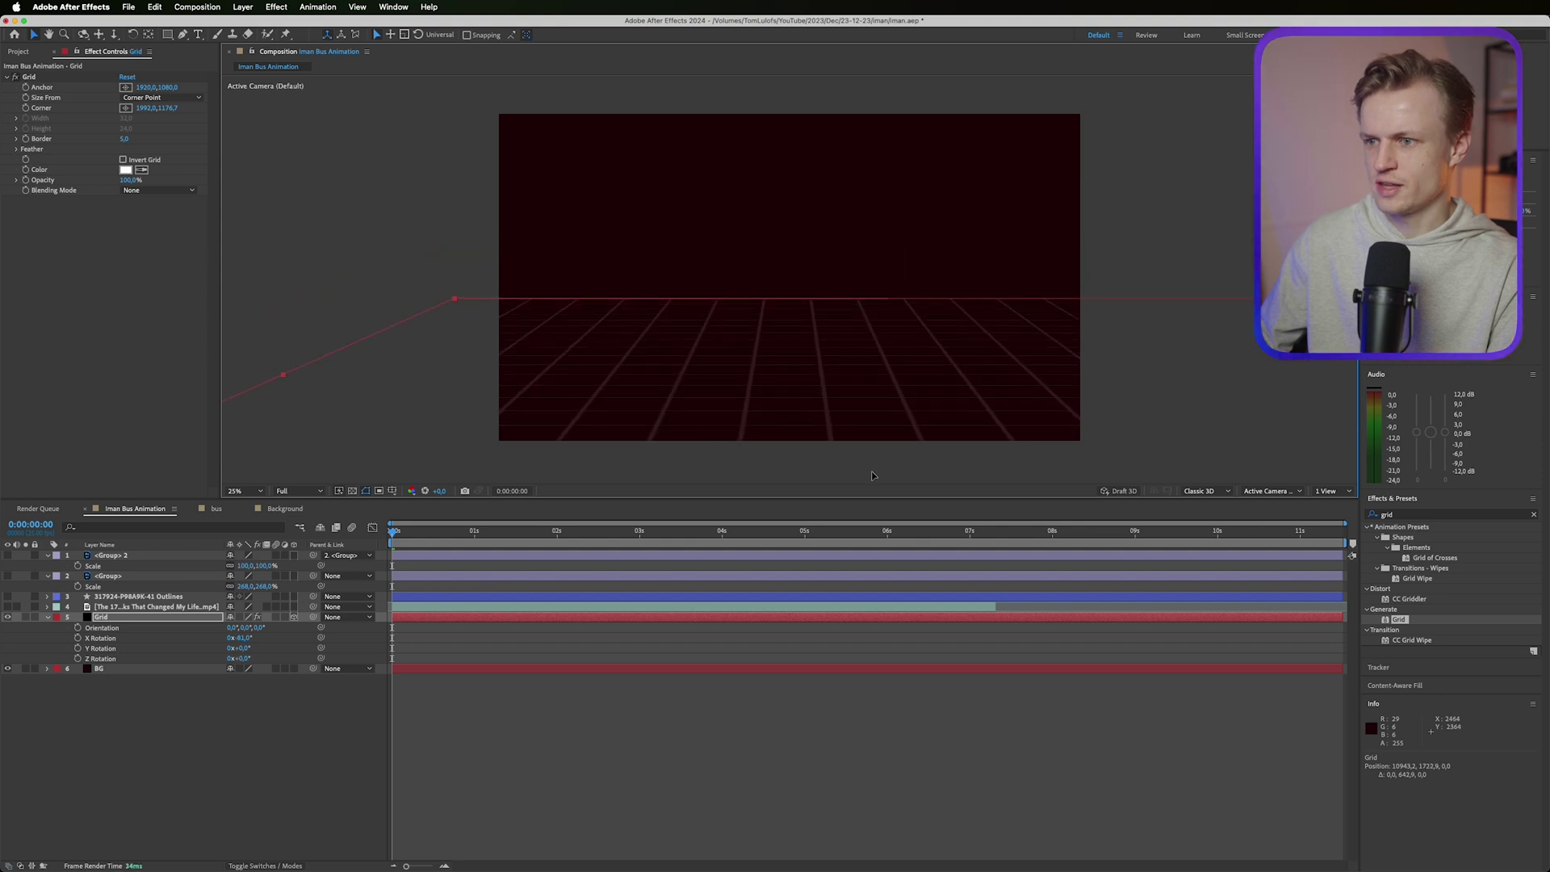
{"action": "left_click", "coordinate": [772, 709]}
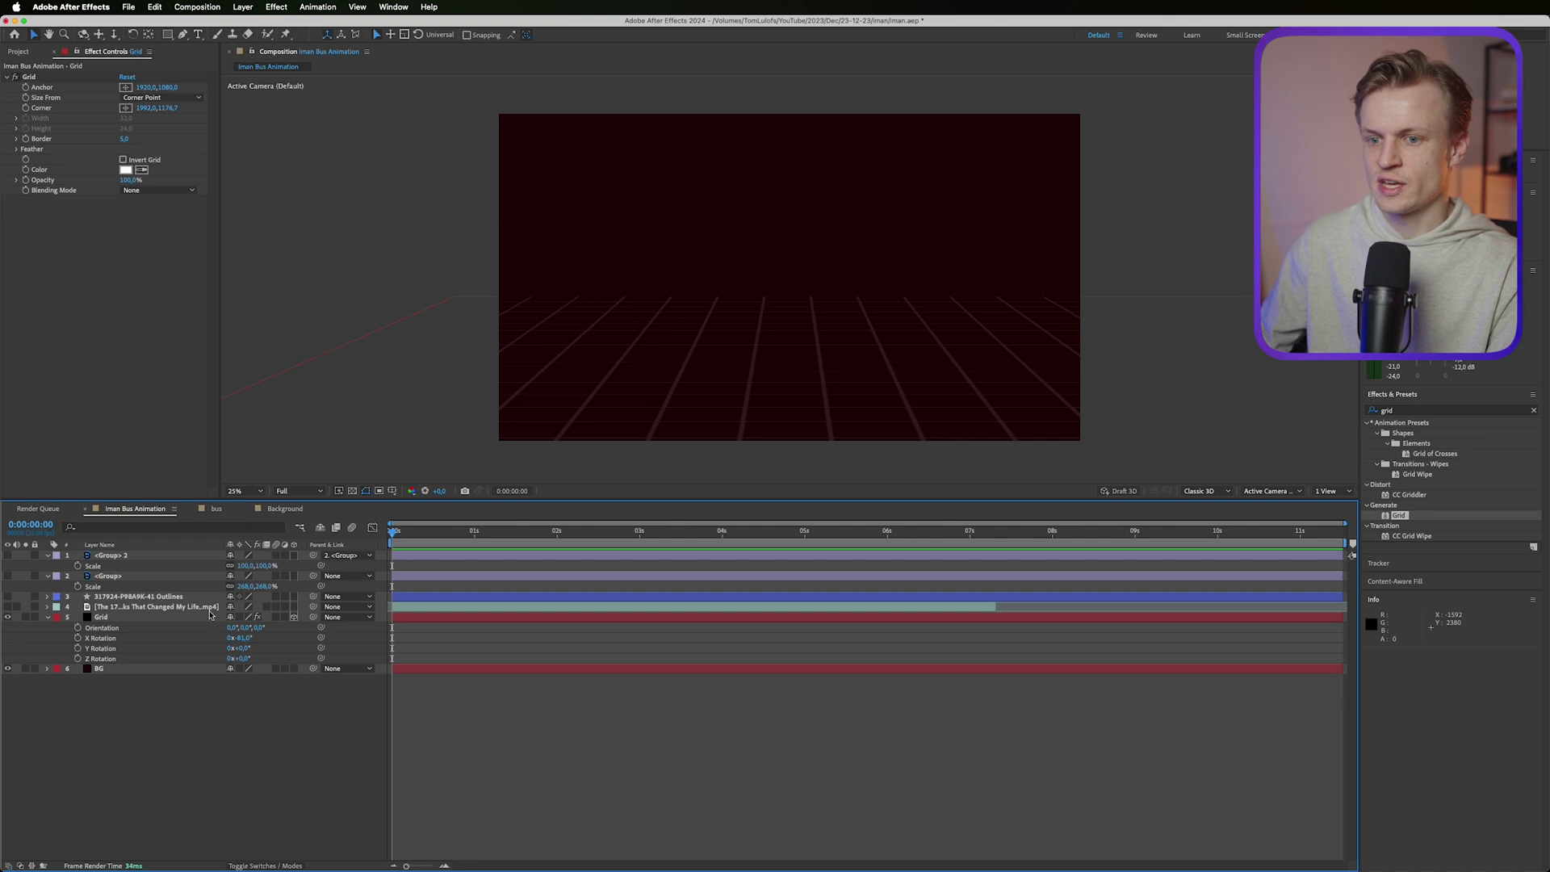
{"action": "left_click", "coordinate": [139, 618]}
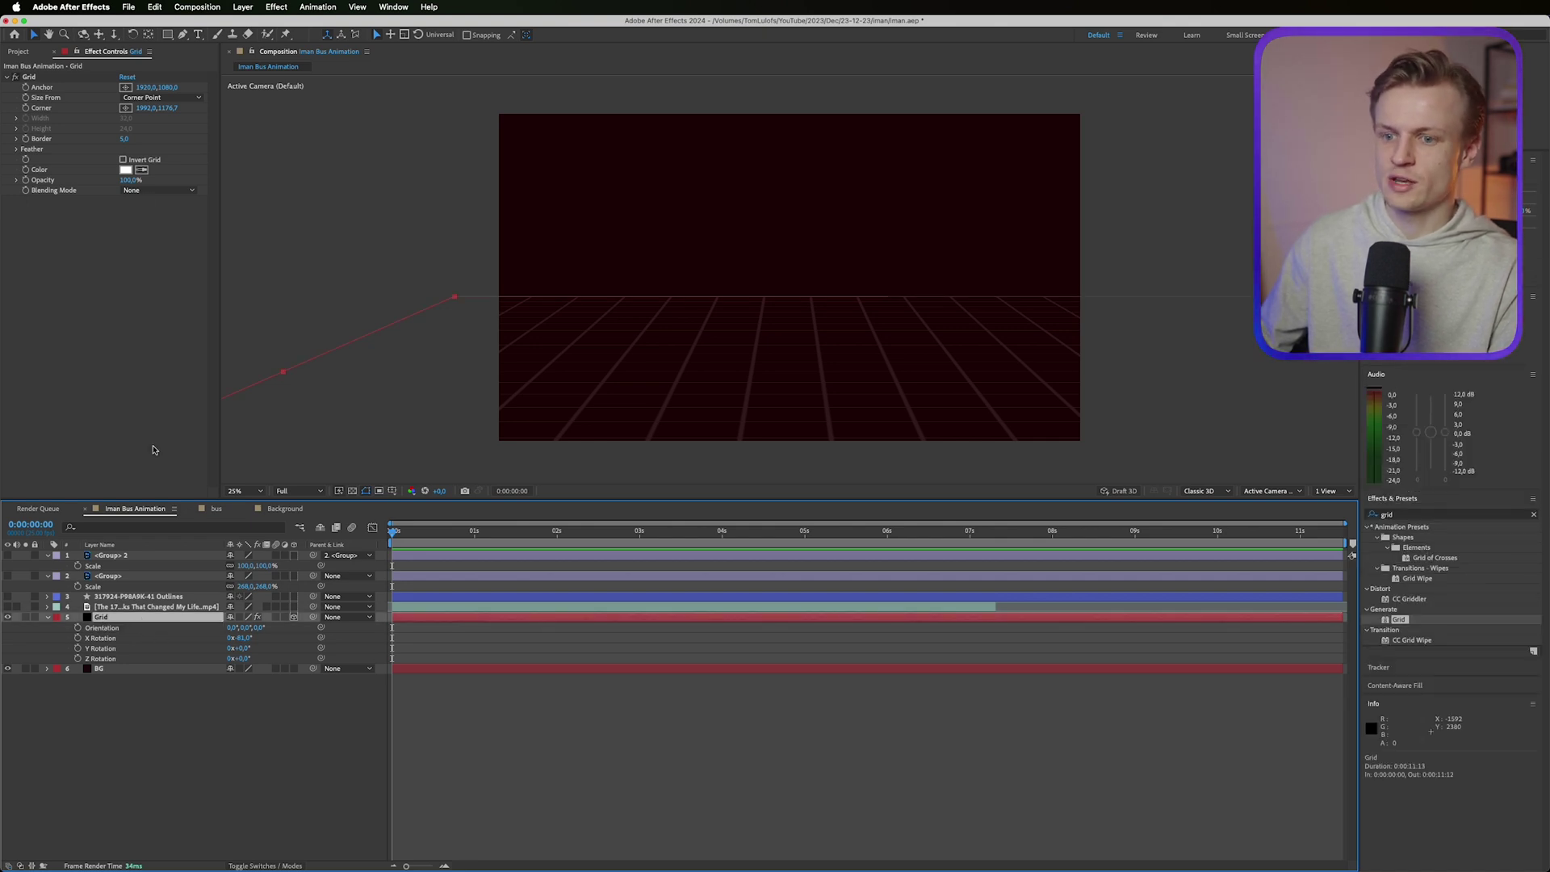
{"action": "left_click", "coordinate": [211, 709]}
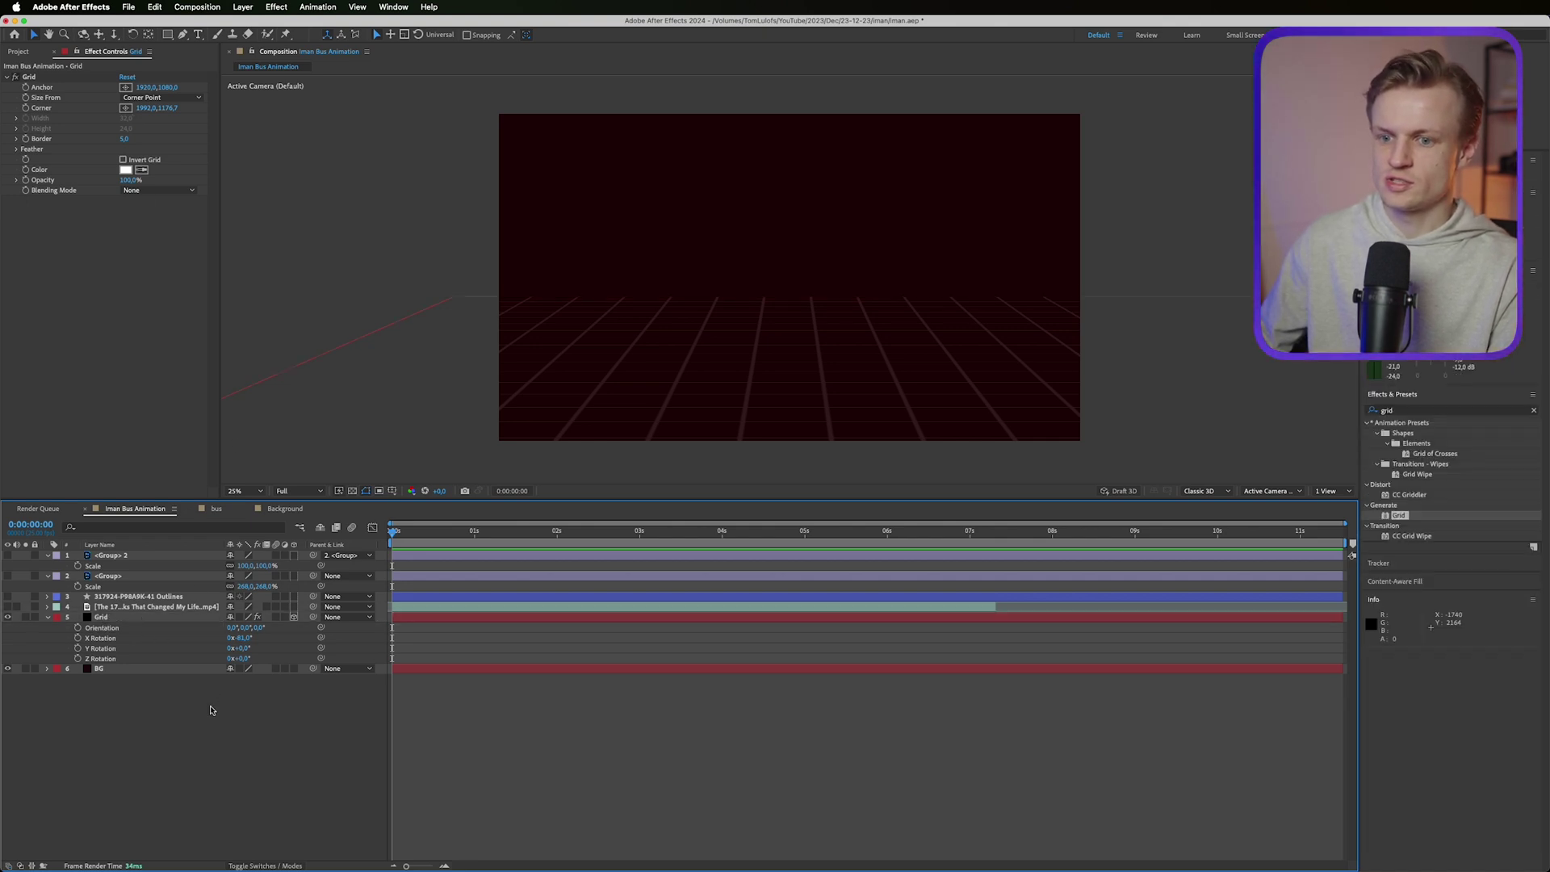
Step: Duplicate the BG layer above the Grid layer and draw a rectangular mask on the copy covering the frame's upper part down to the horizon
{"action": "left_click", "coordinate": [116, 670]}
{"action": "key", "text": "super+d"}
{"action": "key", "text": "super+bracketright"}
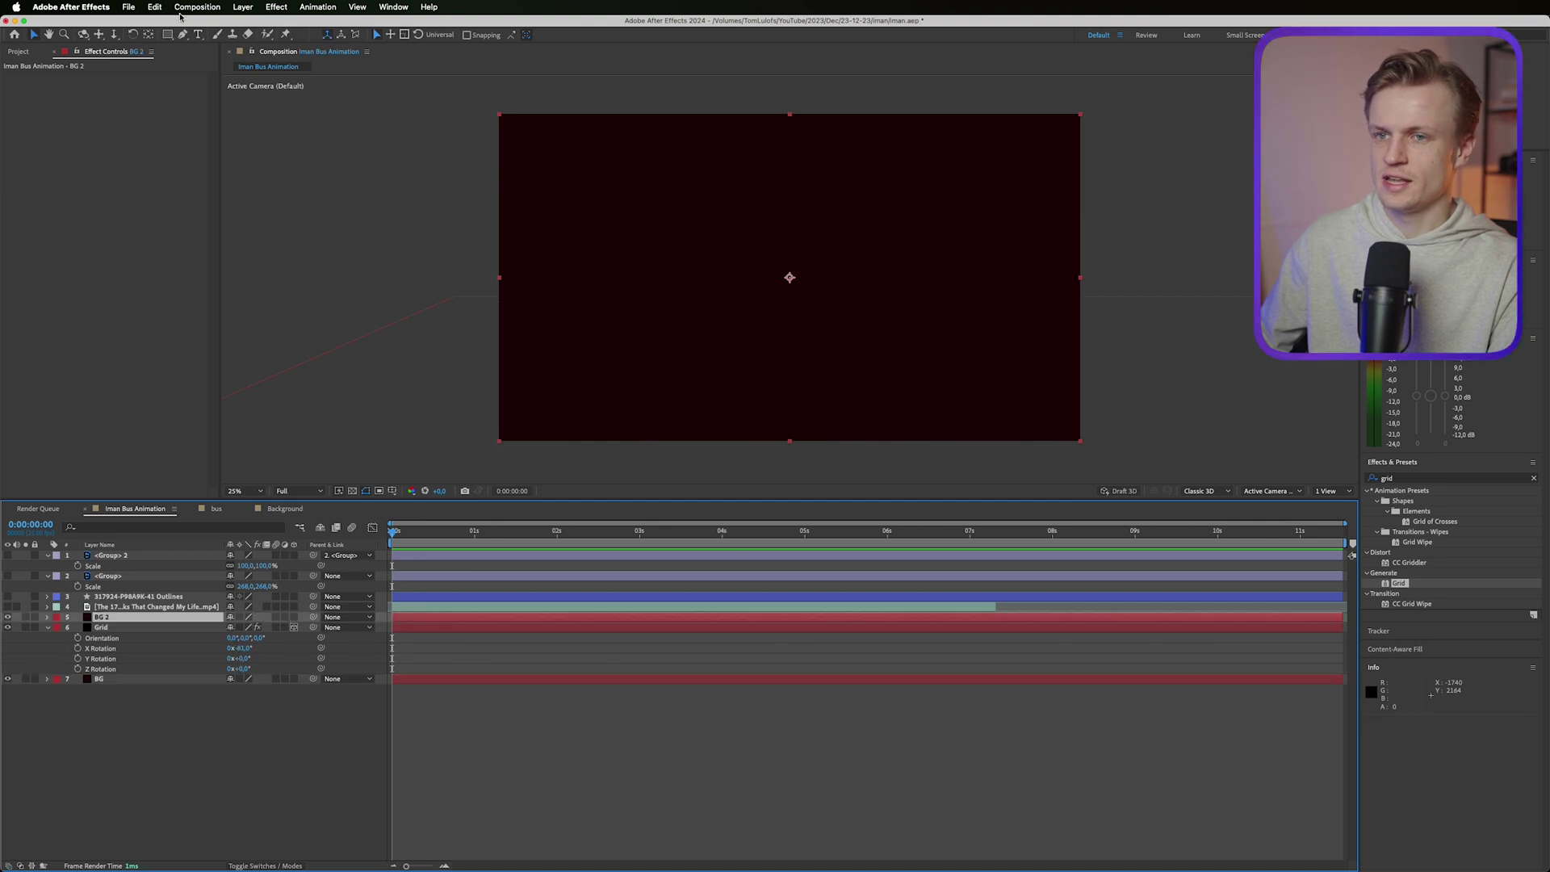
{"action": "left_click", "coordinate": [169, 37]}
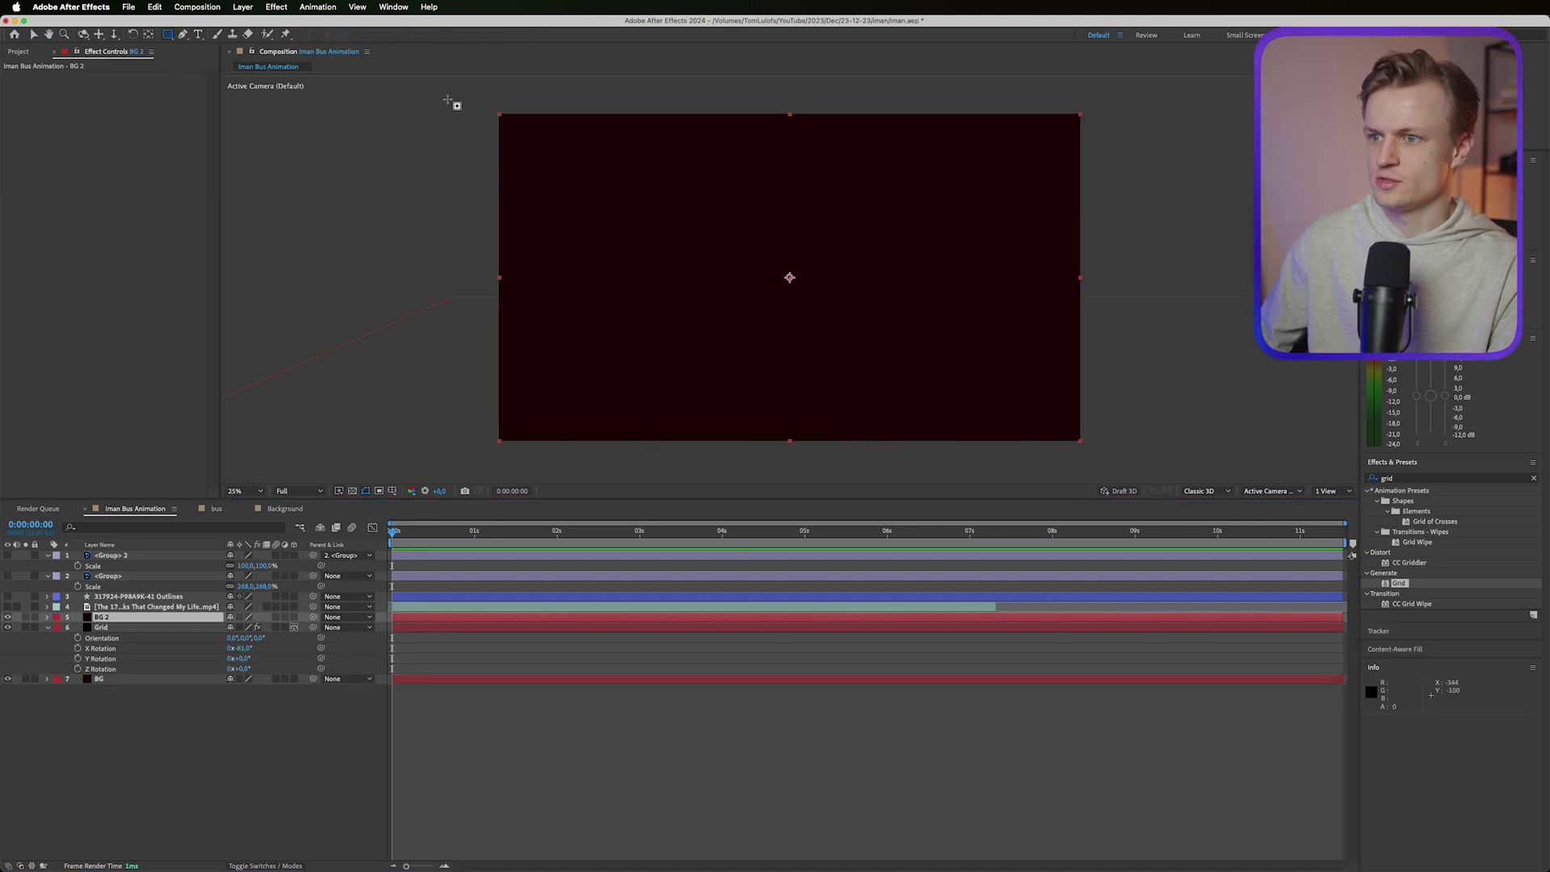
{"action": "mouse_move", "coordinate": [445, 96]}
{"action": "left_mouse_down"}
{"action": "mouse_move", "coordinate": [893, 331]}
{"action": "mouse_move", "coordinate": [1203, 307]}
{"action": "mouse_move", "coordinate": [1180, 308]}
{"action": "left_mouse_up"}
Step: Set the mask feather of the BG copy to 20 pixels
{"action": "key", "text": "f"}
{"action": "left_click", "coordinate": [246, 637]}
{"action": "type", "text": "20,0,"}
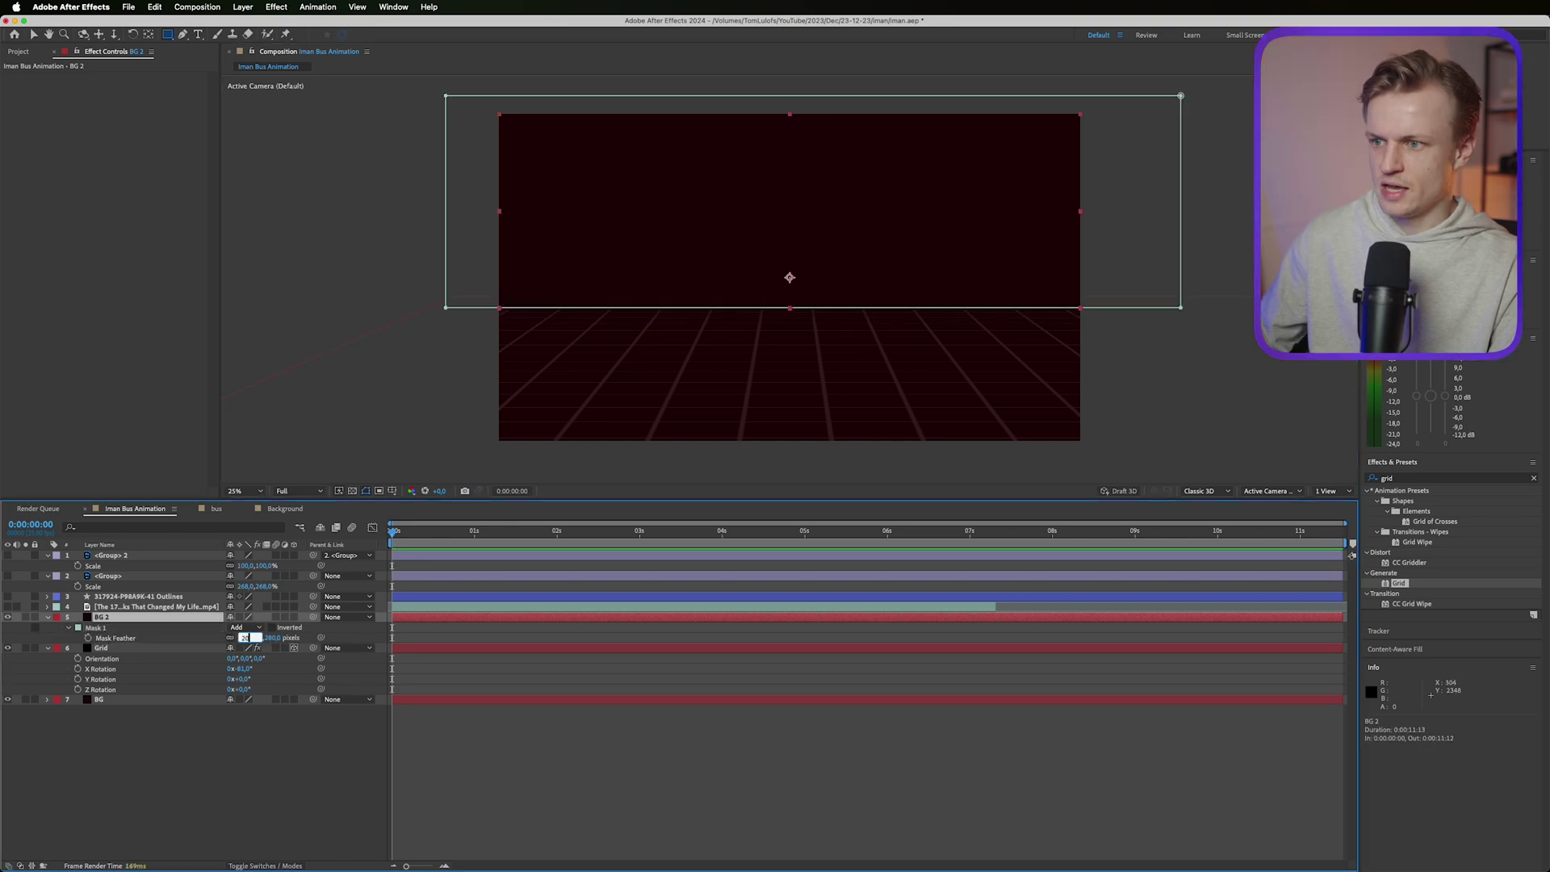
{"action": "type", "text": "20"}
{"action": "key", "text": "Return"}
Step: Extend the mask's lower edge on the BG copy further down over the grid and set its feather to 200 pixels
{"action": "key", "text": "v"}
{"action": "double_click", "coordinate": [751, 308]}
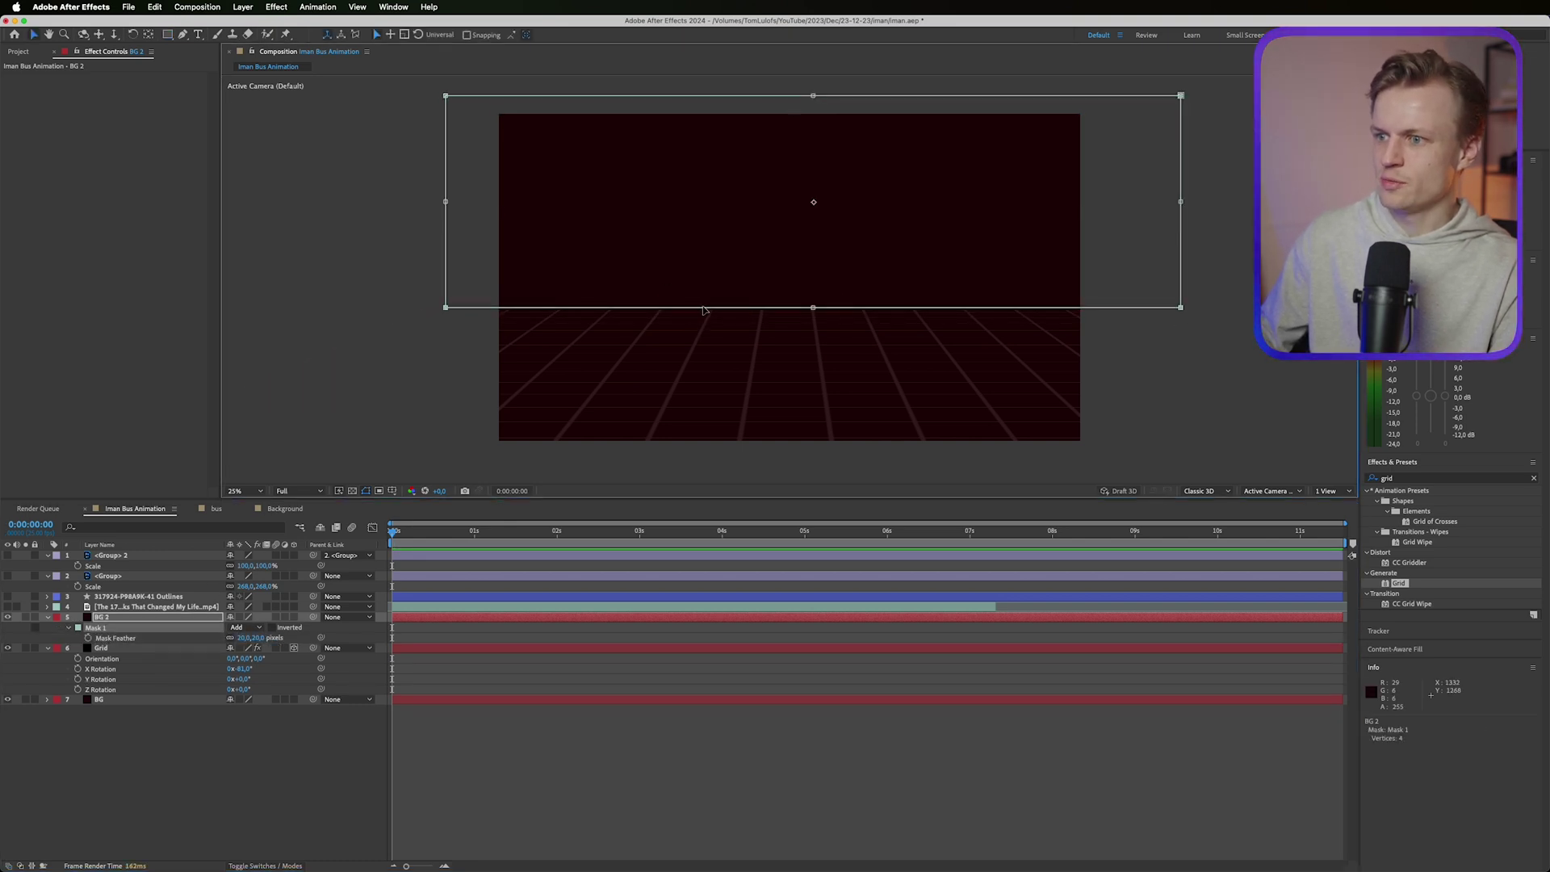
{"action": "left_click_drag", "start_coordinate": [814, 307], "coordinate": [816, 345]}
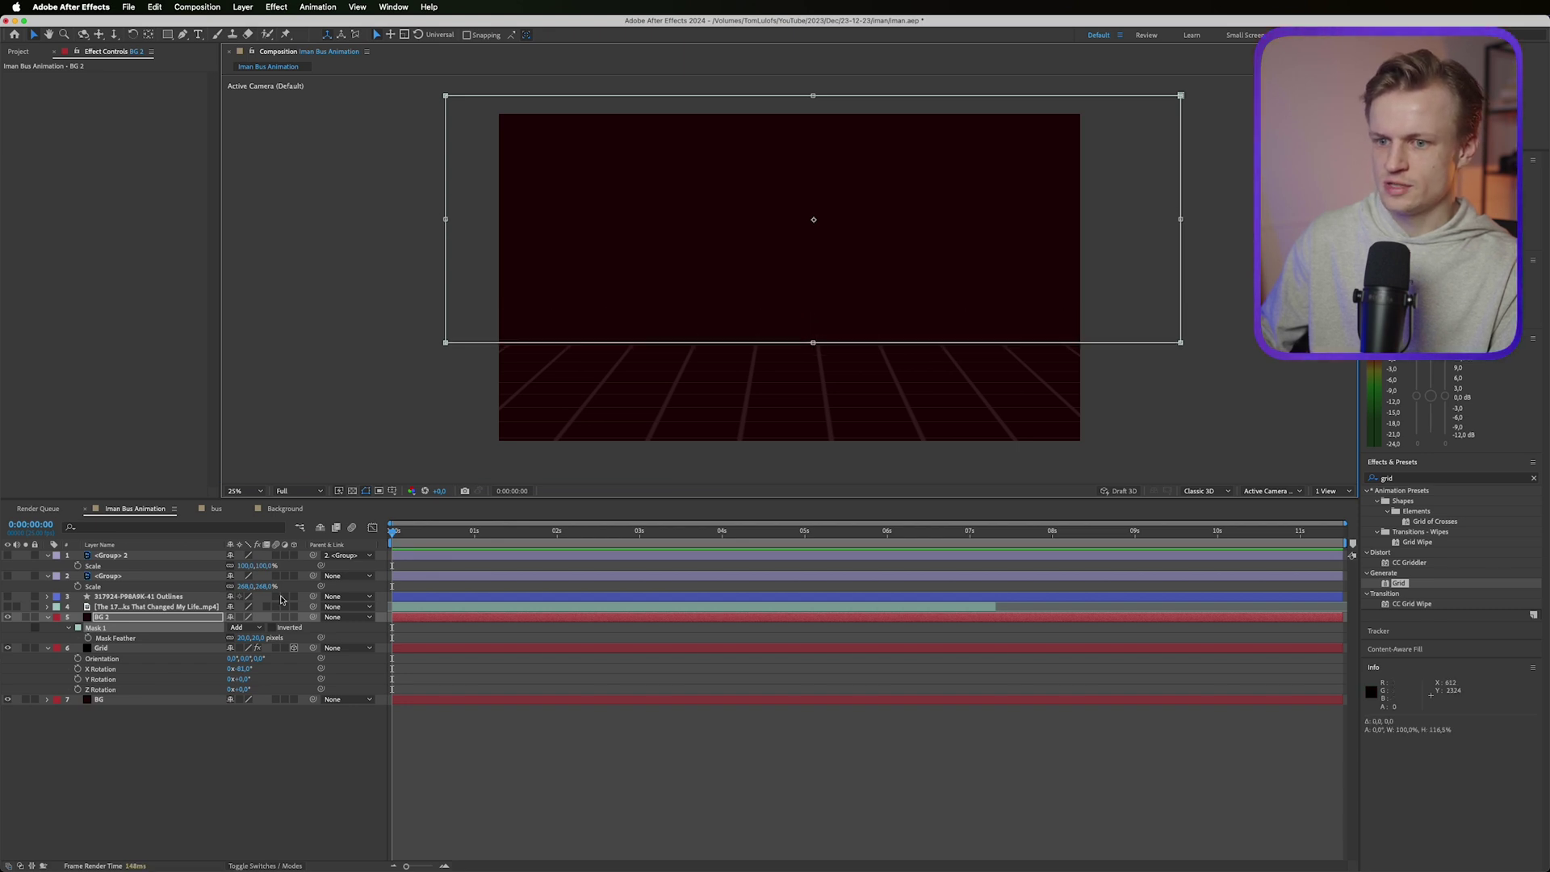
{"action": "left_click", "coordinate": [261, 638]}
{"action": "type", "text": "200"}
{"action": "key", "text": "Return"}
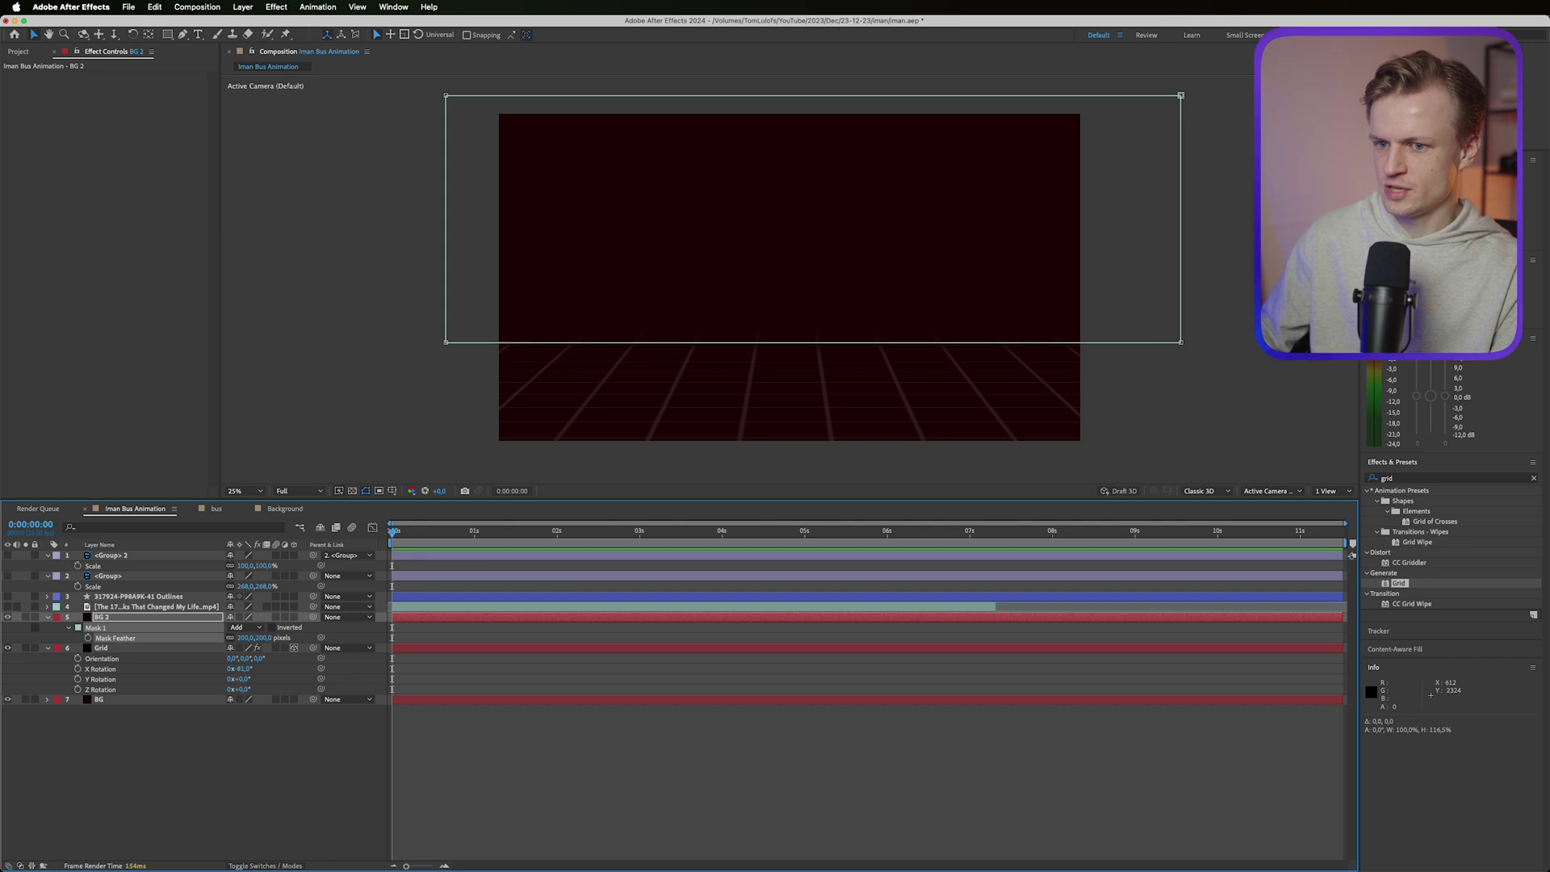
{"action": "left_click", "coordinate": [588, 832]}
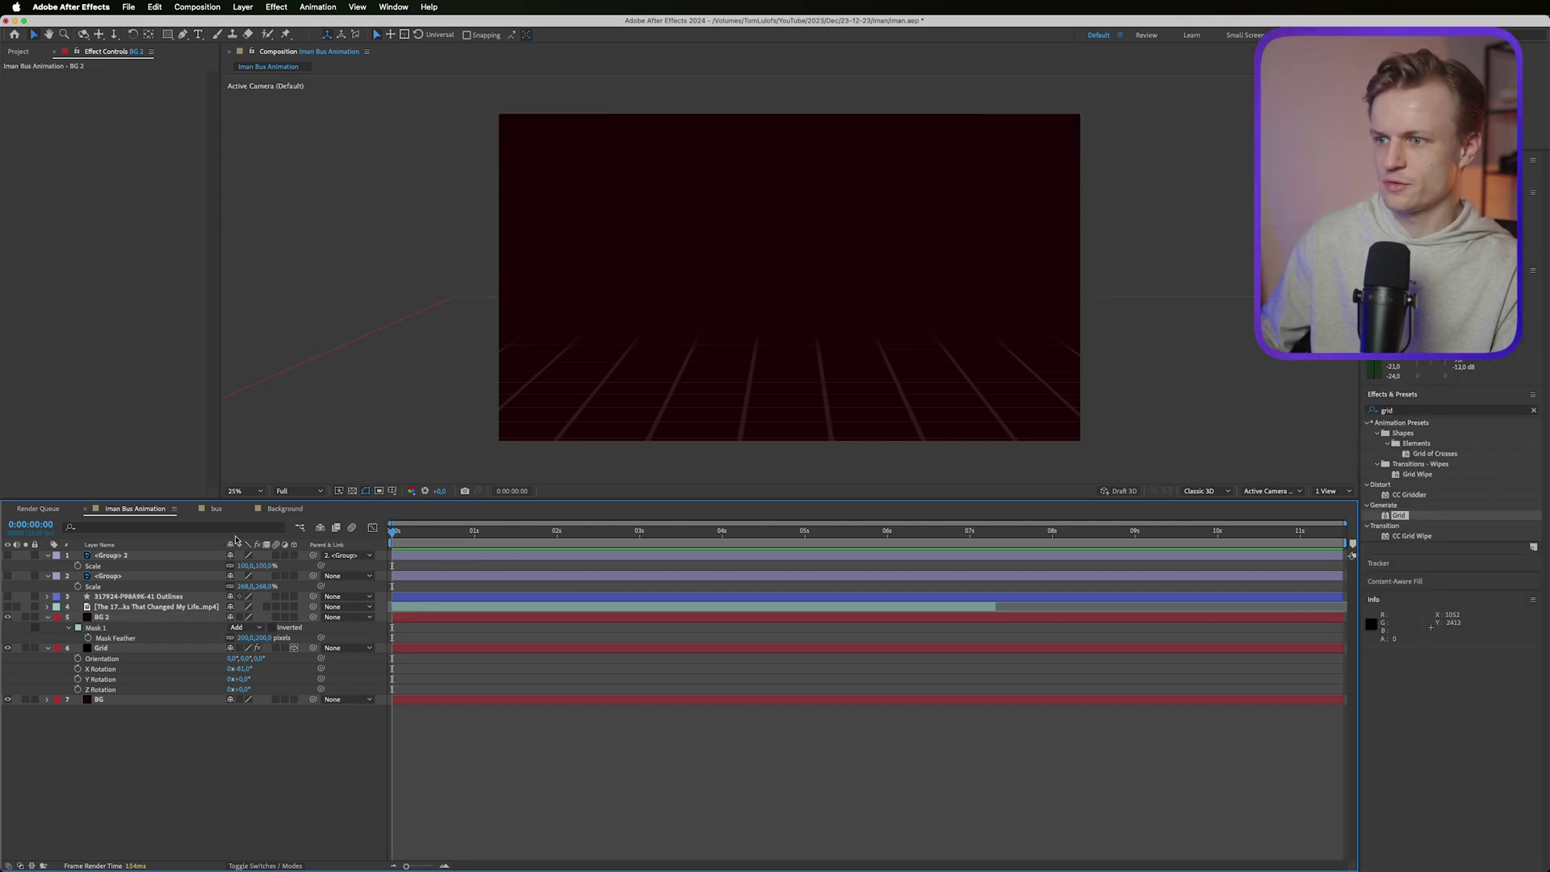
Step: Adjust the Grid effect's corner point on the Grid layer to 1492.0, 1212.7
{"action": "left_click", "coordinate": [113, 648]}
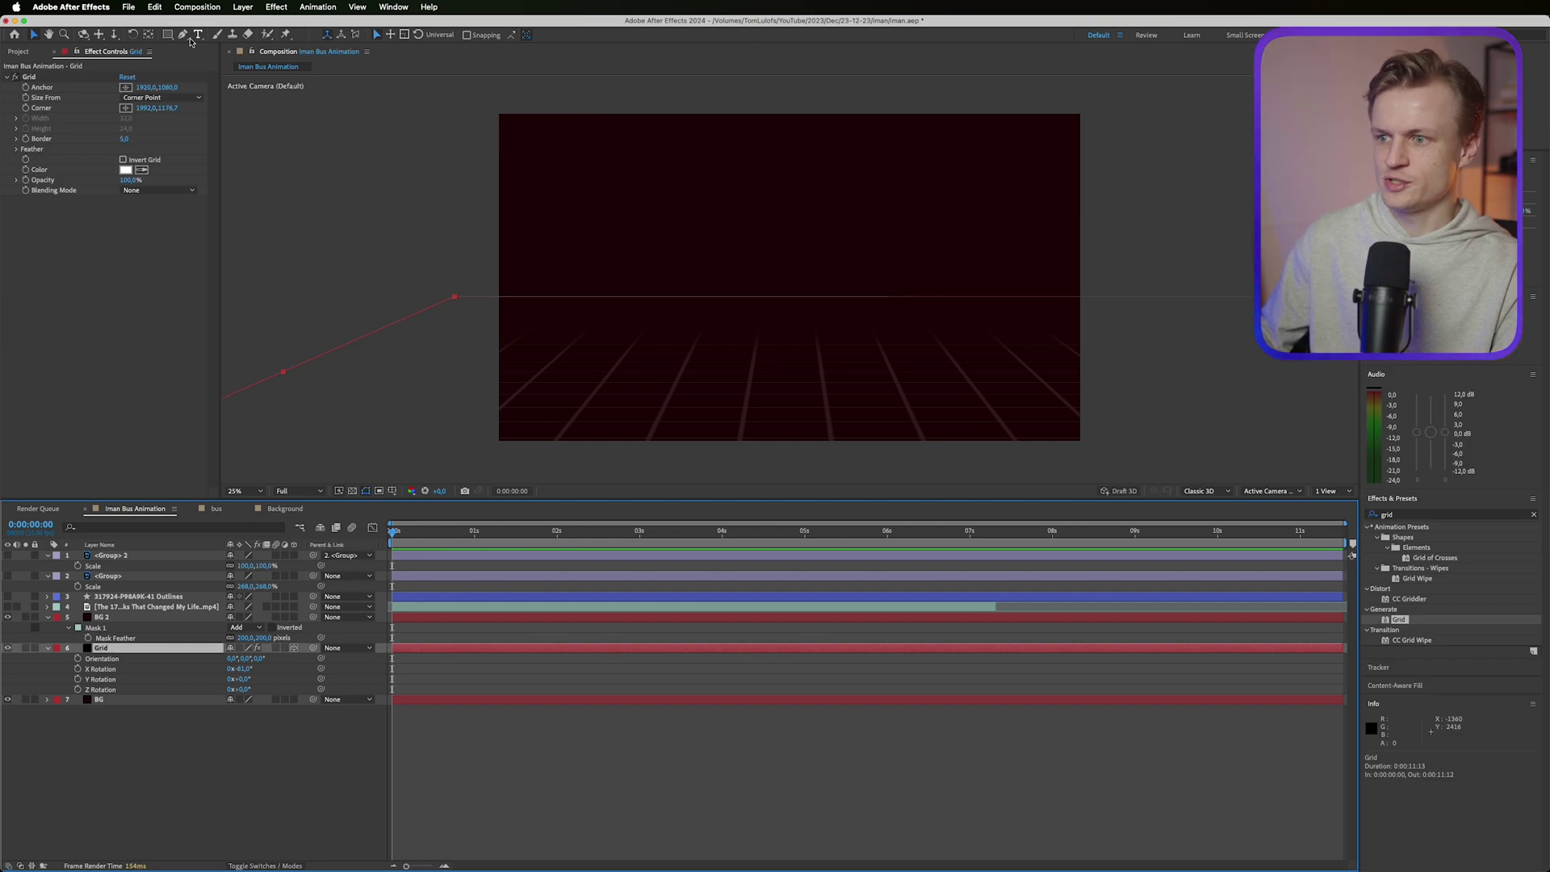
{"action": "left_click_drag", "start_coordinate": [142, 89], "coordinate": [288, 101]}
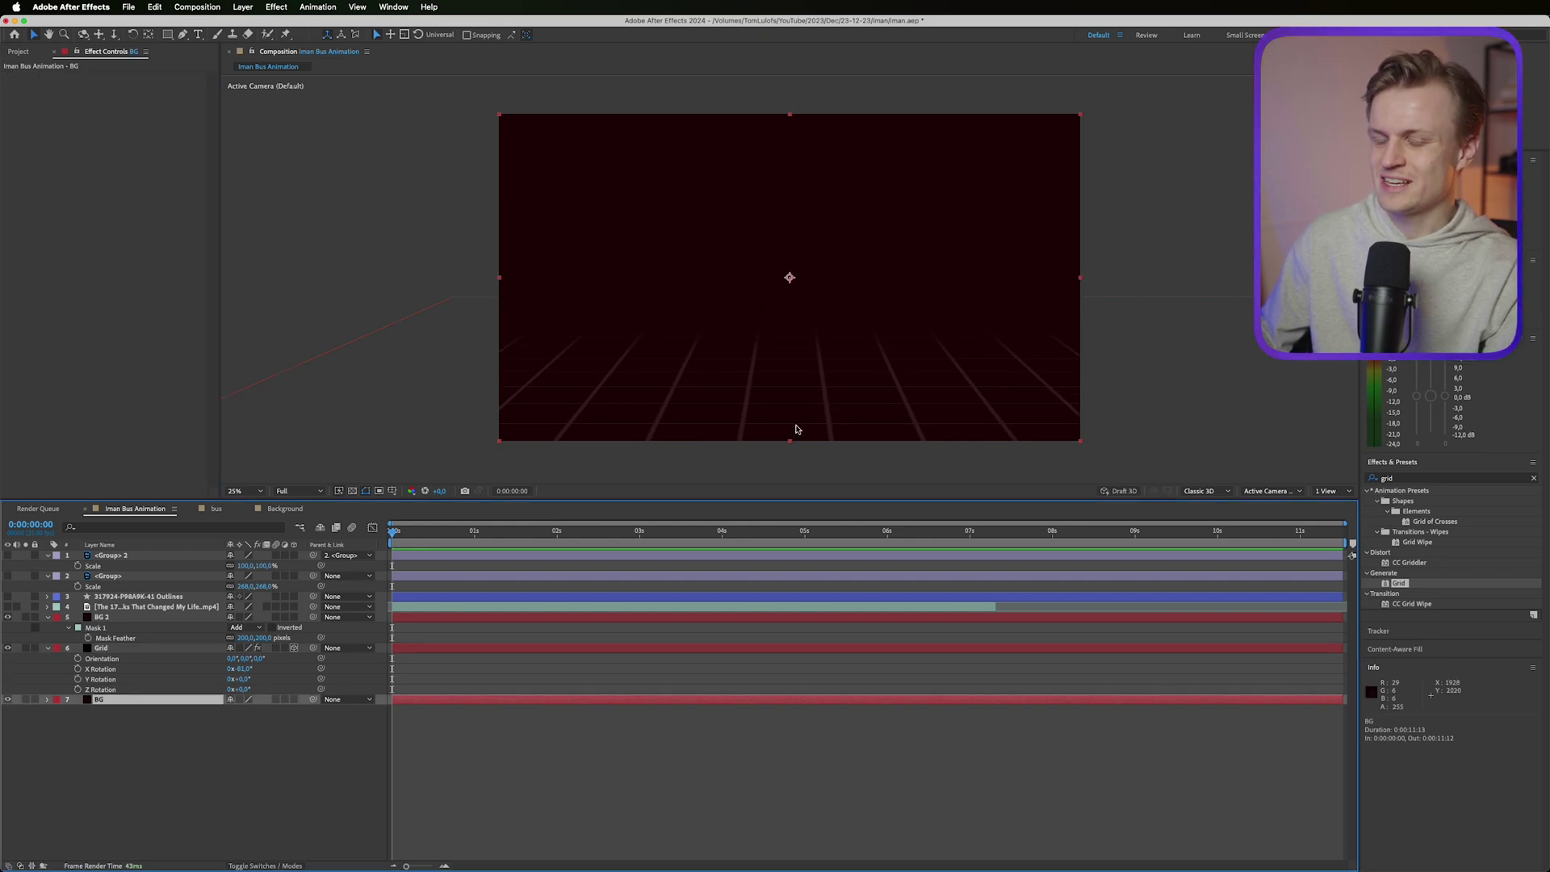
Step: Change the BG solid's colour to a slightly lighter, less saturated dark red
{"action": "left_click", "coordinate": [185, 740]}
{"action": "left_click", "coordinate": [120, 702]}
{"action": "left_click", "coordinate": [243, 7]}
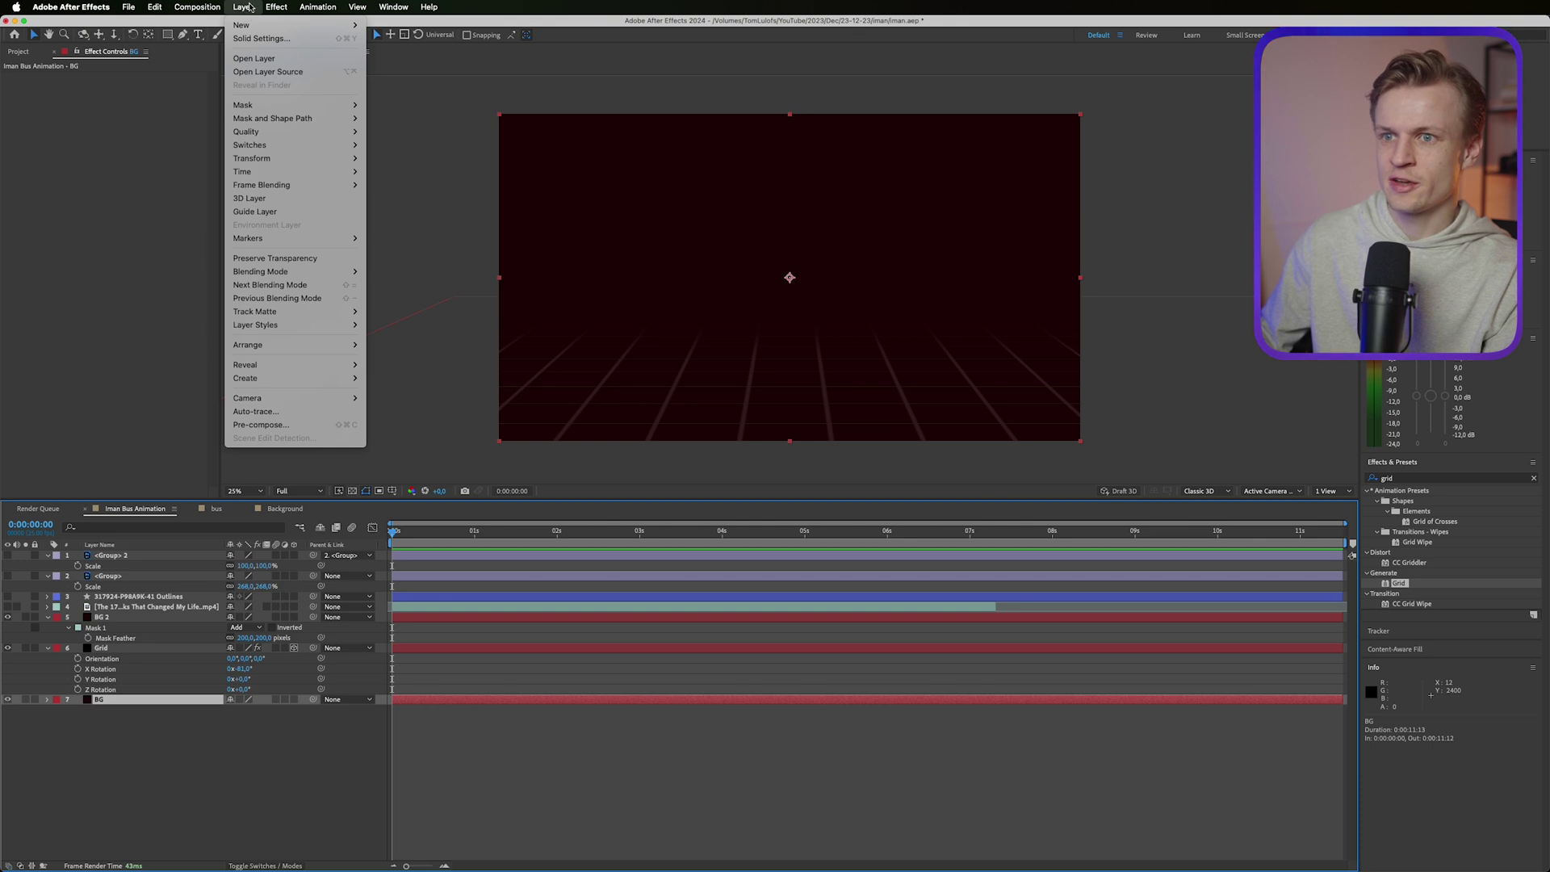
{"action": "left_click", "coordinate": [260, 38]}
{"action": "left_click", "coordinate": [926, 368]}
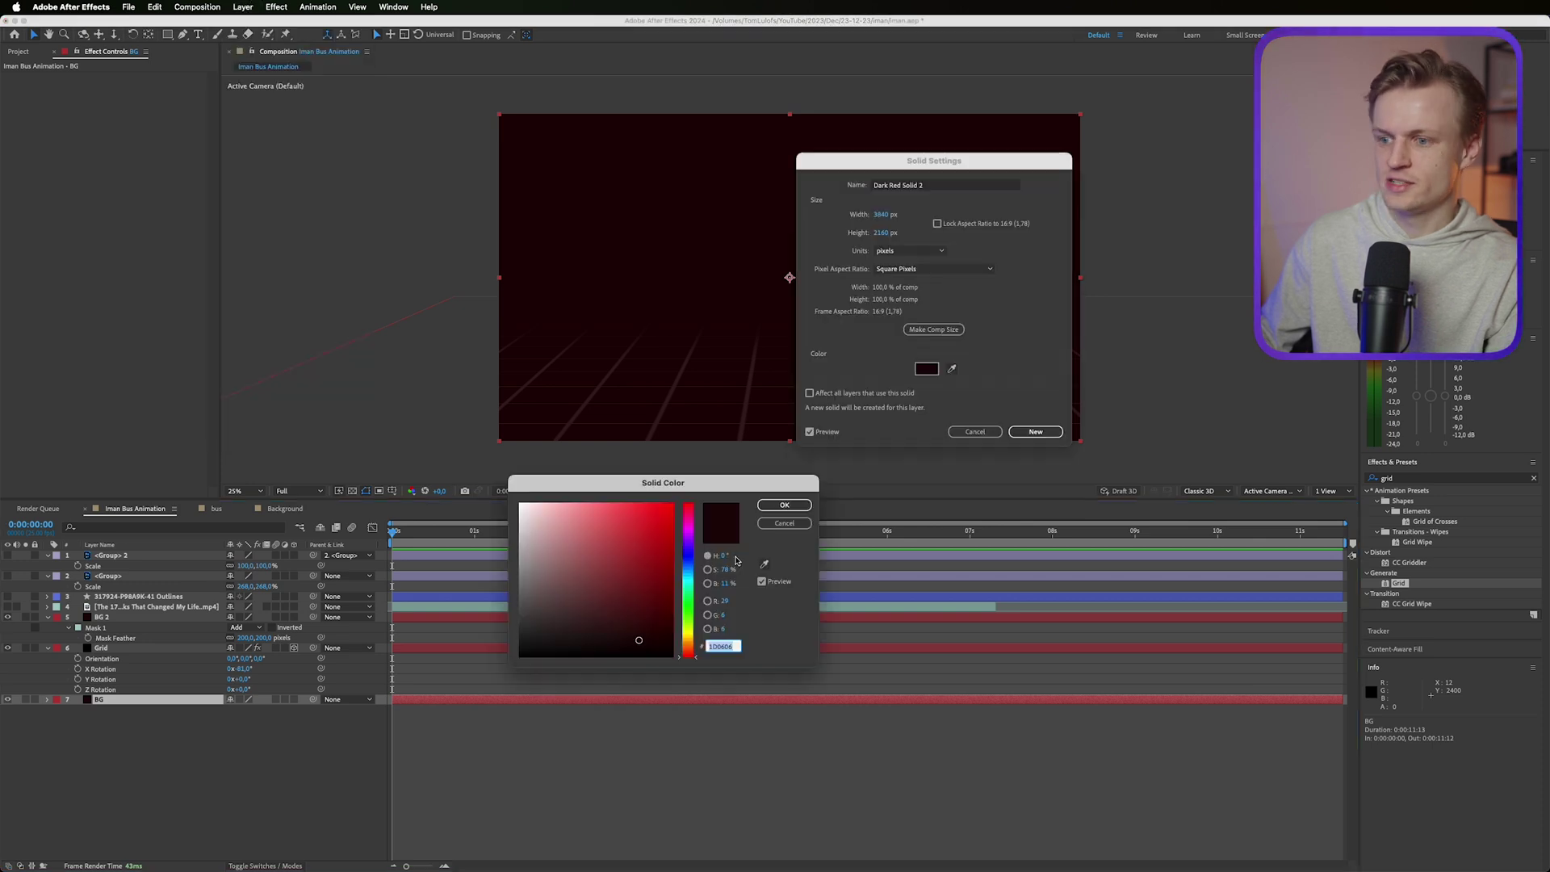
{"action": "mouse_move", "coordinate": [636, 639]}
{"action": "left_mouse_down"}
{"action": "mouse_move", "coordinate": [581, 581]}
{"action": "mouse_move", "coordinate": [612, 635]}
{"action": "left_mouse_up"}
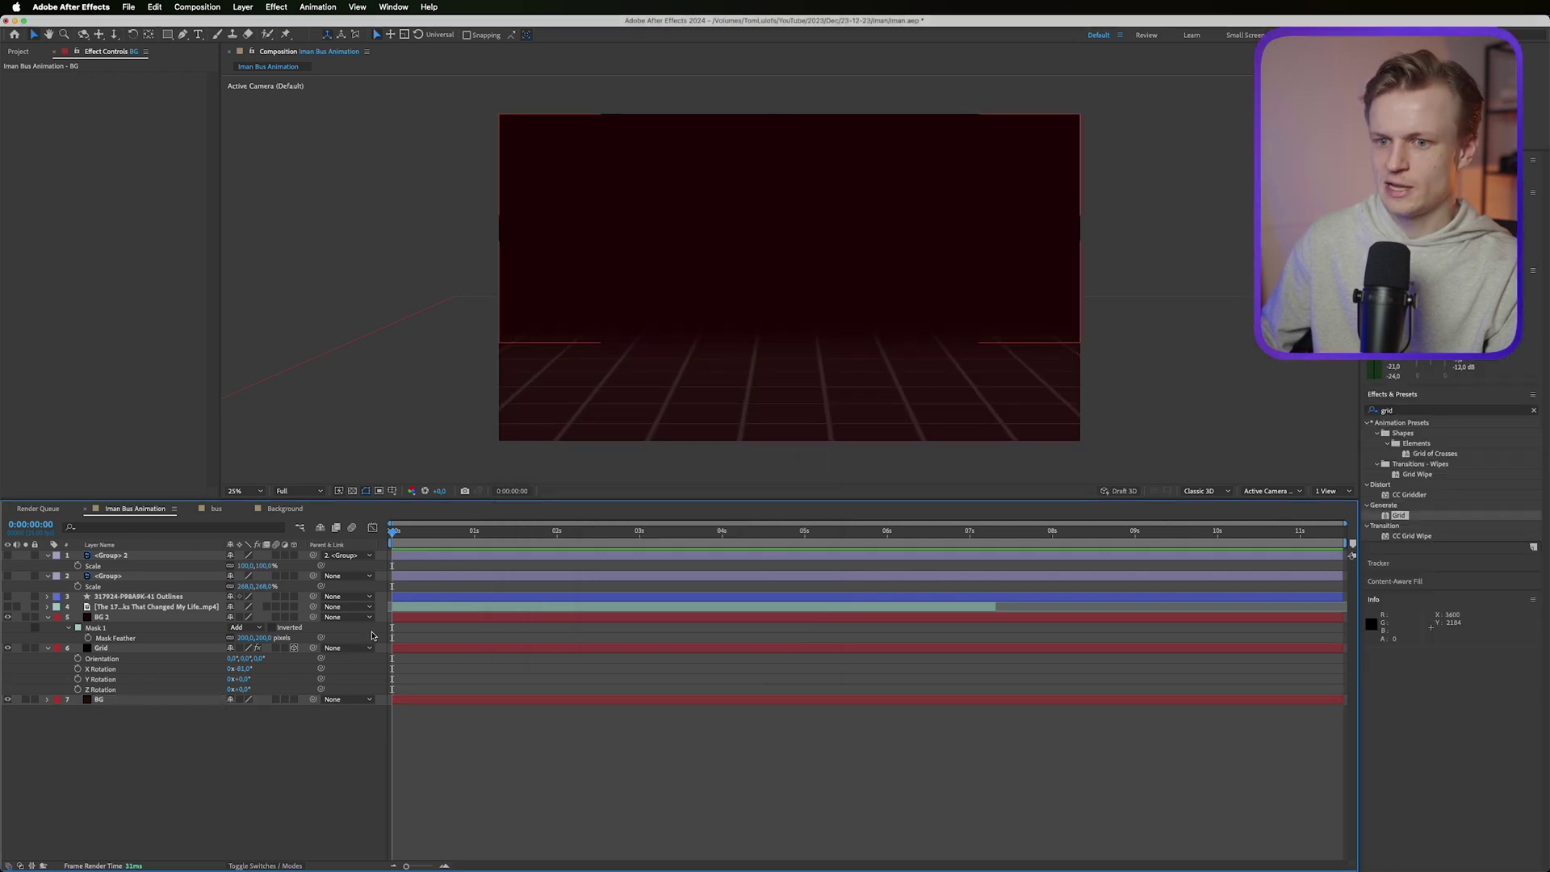
{"action": "key", "text": "Return"}
{"action": "key", "text": "Return"}
Step: Set the mask feather of the BG 2 layer to 300 pixels
{"action": "left_click", "coordinate": [272, 638]}
{"action": "type", "text": "300"}
{"action": "key", "text": "Return"}
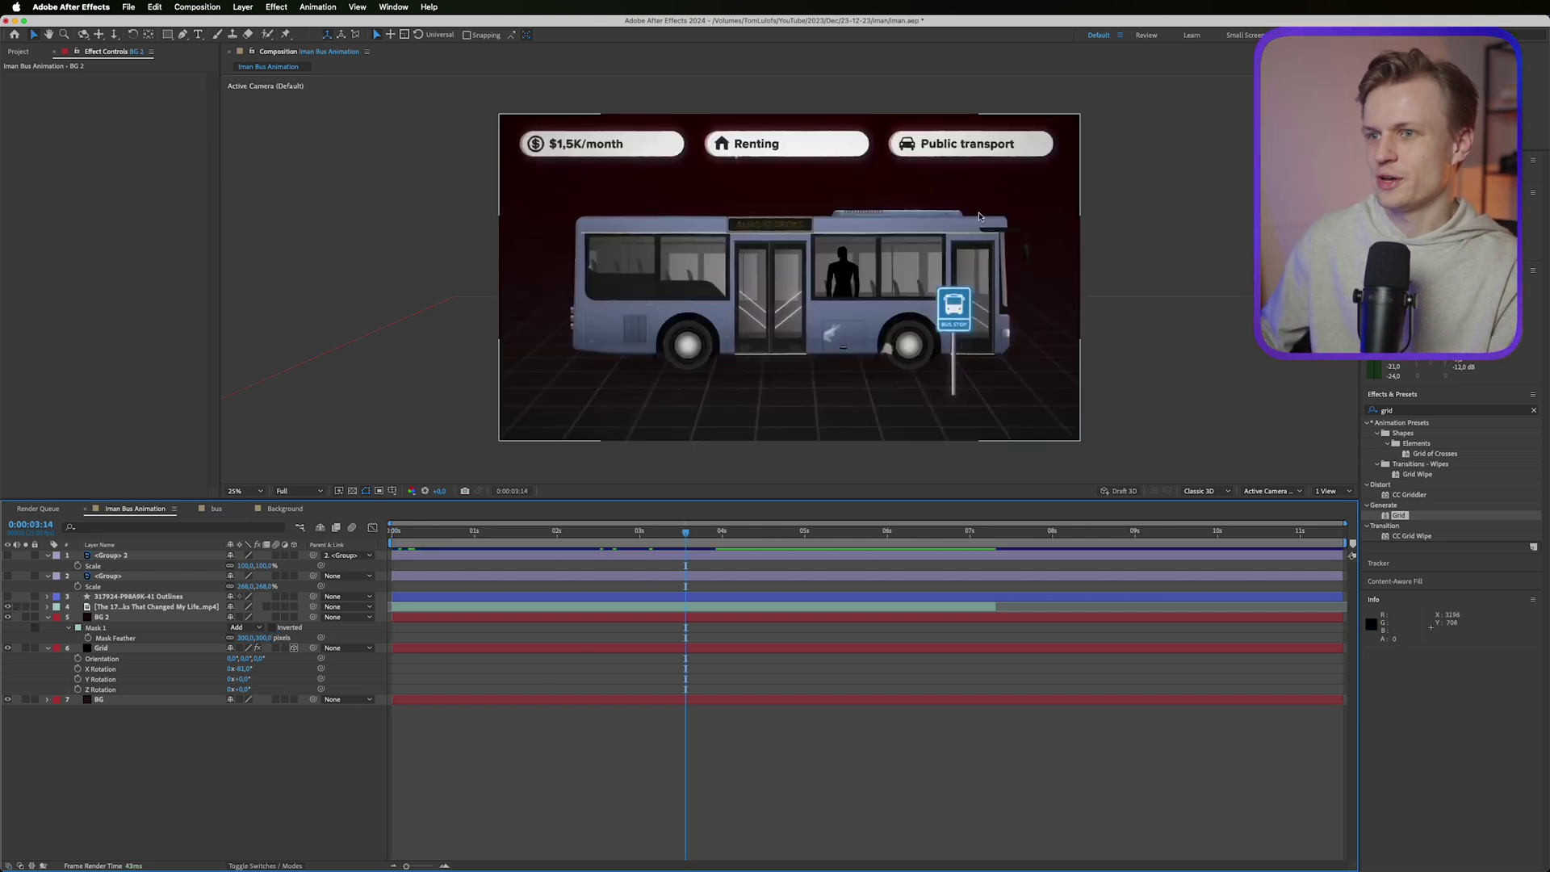
Step: Examine the label pills above the bus in the reference video at around 0:00:03:14
{"action": "scroll", "coordinate": [784, 161], "scroll_direction": "up", "scroll_amount": 2}
{"action": "left_click_drag", "start_coordinate": [784, 162], "coordinate": [803, 296]}
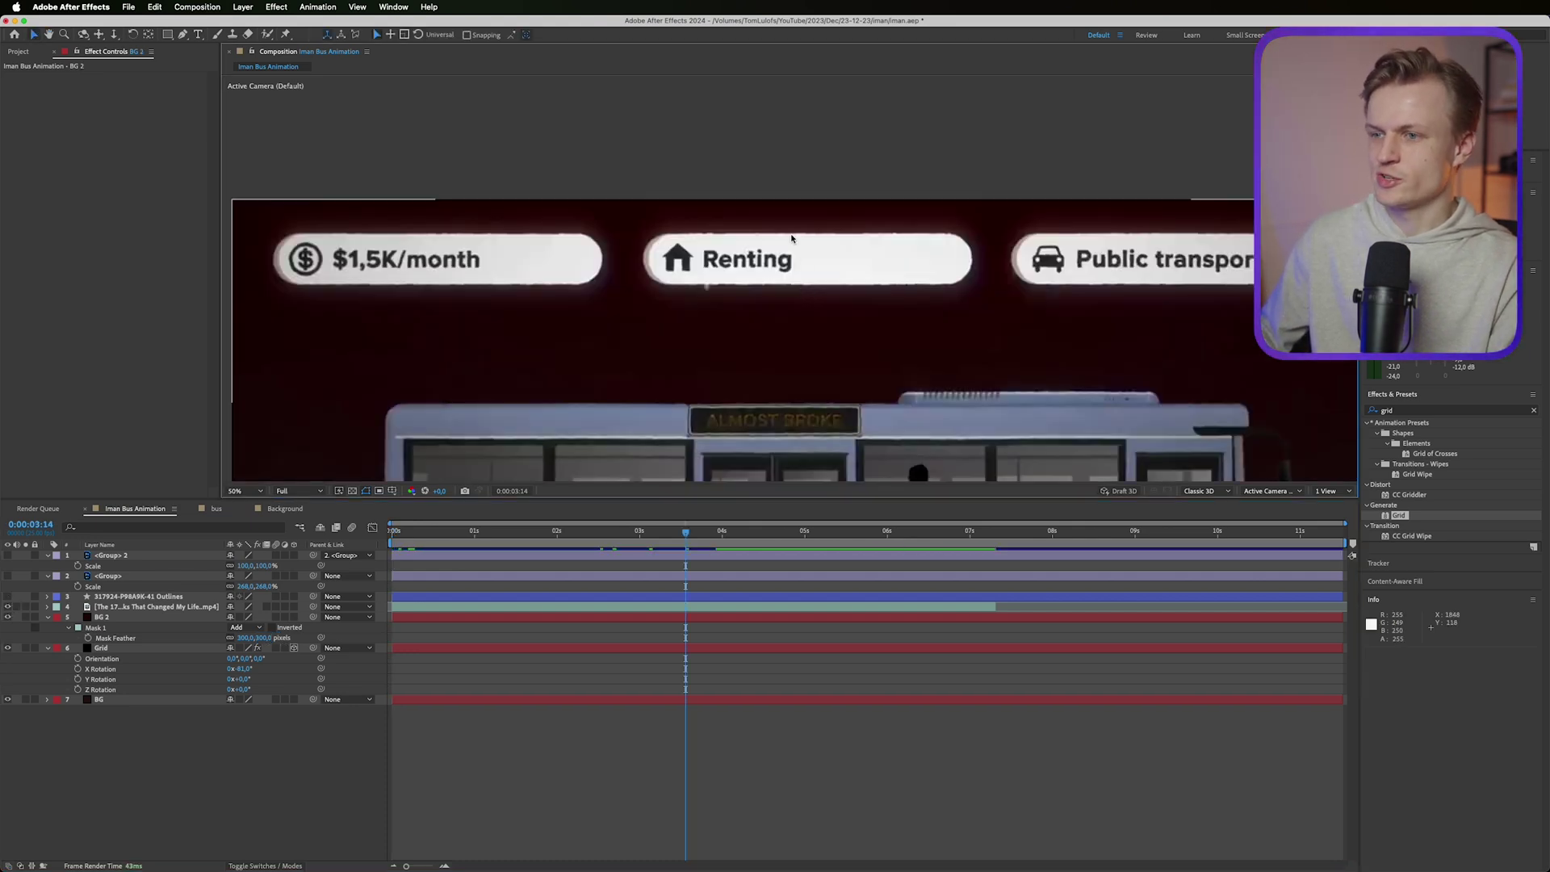
{"action": "mouse_move", "coordinate": [674, 533]}
{"action": "left_mouse_down"}
{"action": "mouse_move", "coordinate": [608, 533]}
{"action": "mouse_move", "coordinate": [687, 539]}
{"action": "left_mouse_up"}
{"action": "key", "text": "space"}
{"action": "key", "text": "space"}
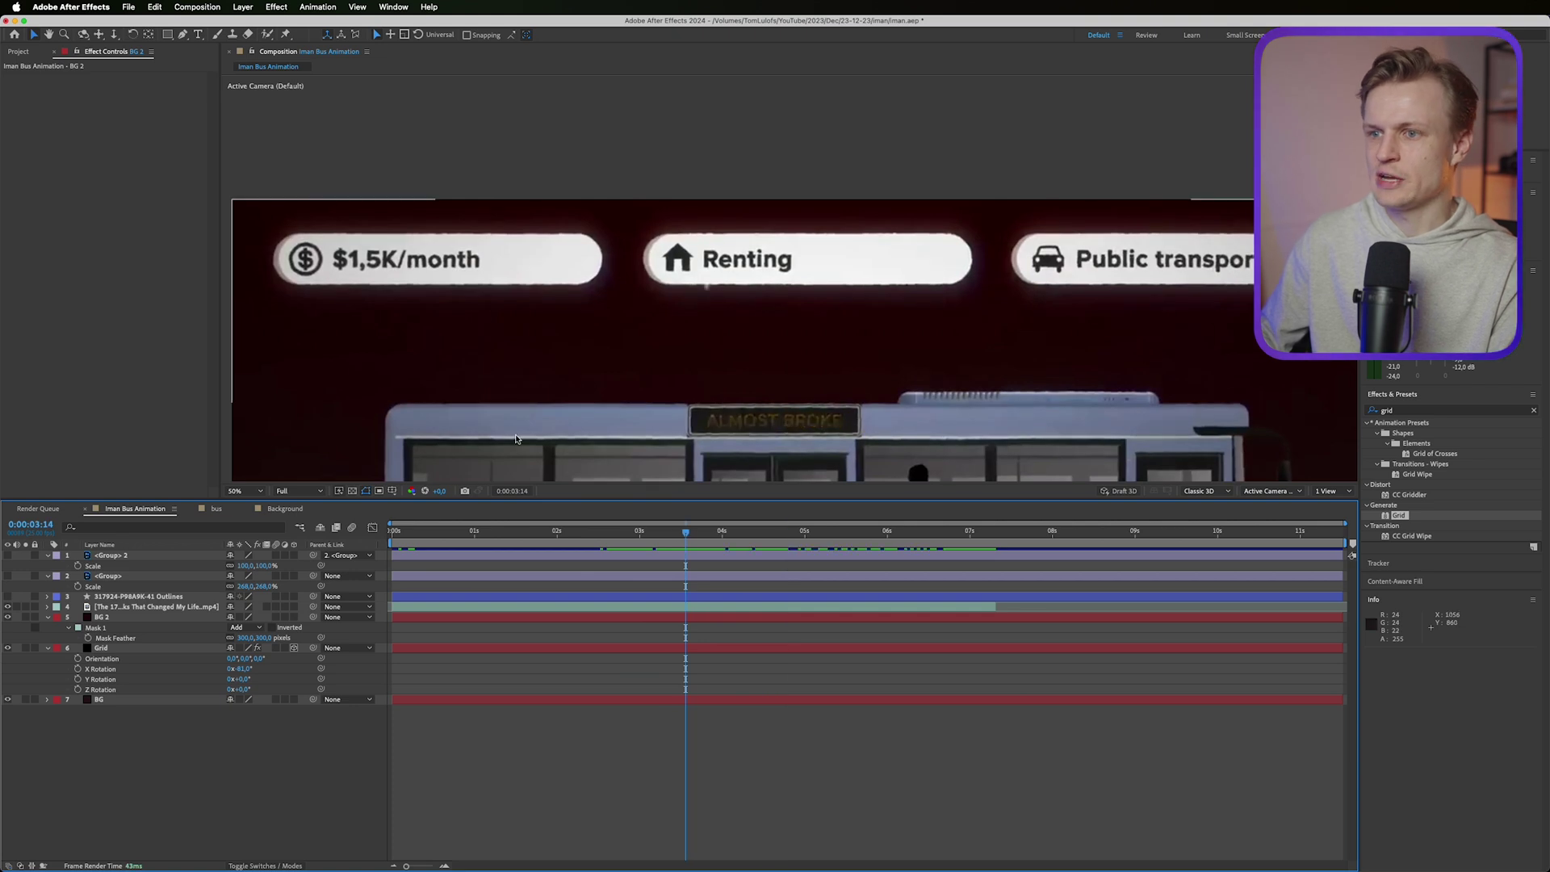
Step: Hide the reference video and draw a white pill shape about 867 by 132 pixels near the frame's upper edge, with fully rounded ends
{"action": "left_click", "coordinate": [7, 606]}
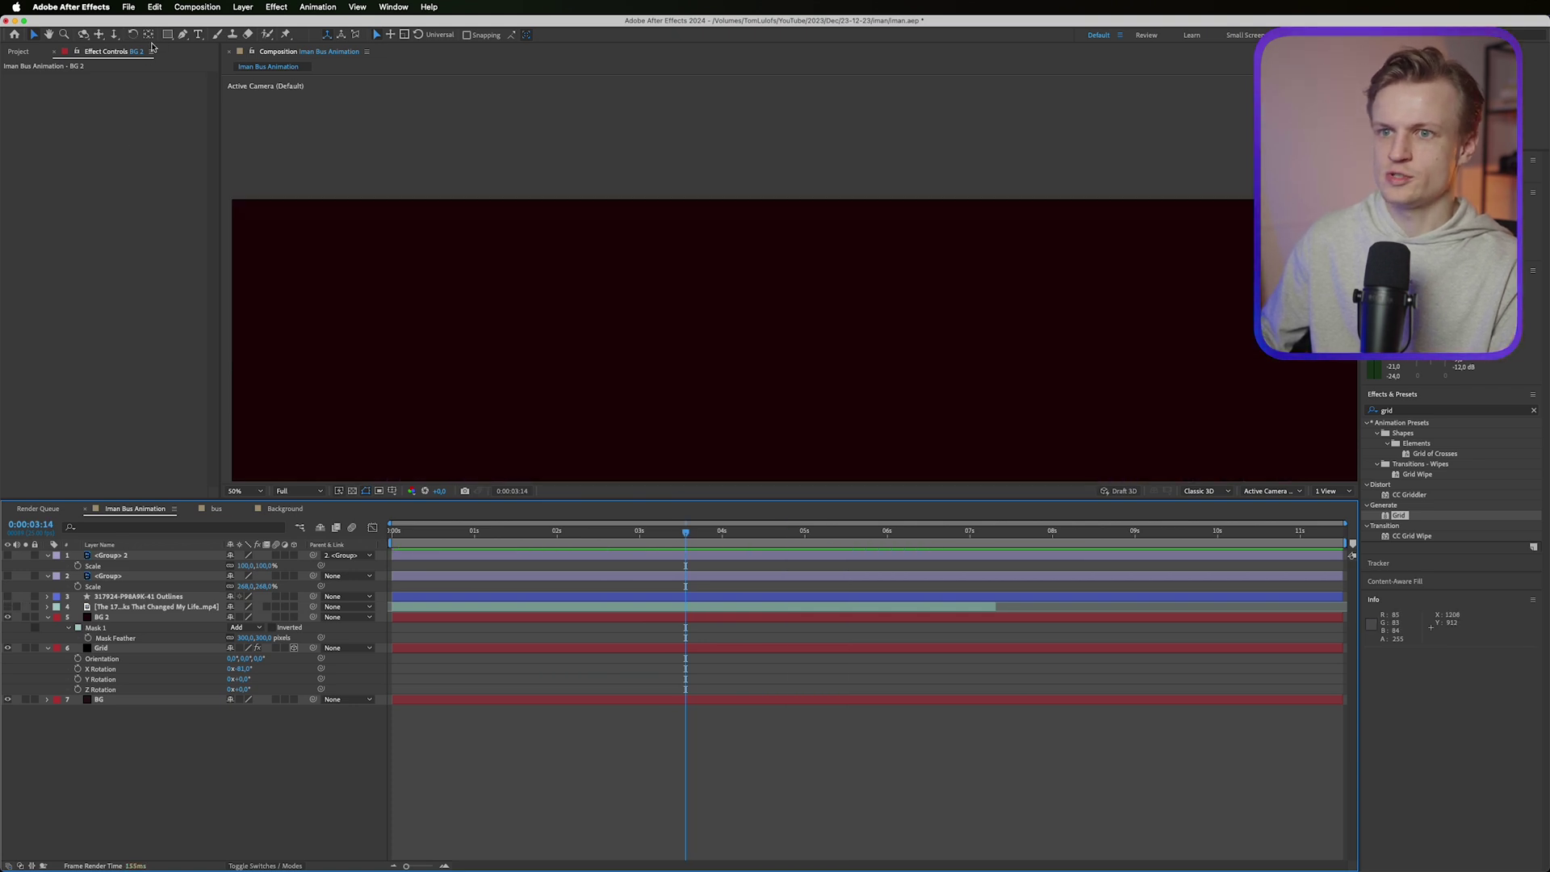
{"action": "left_click_drag", "start_coordinate": [168, 34], "coordinate": [244, 49]}
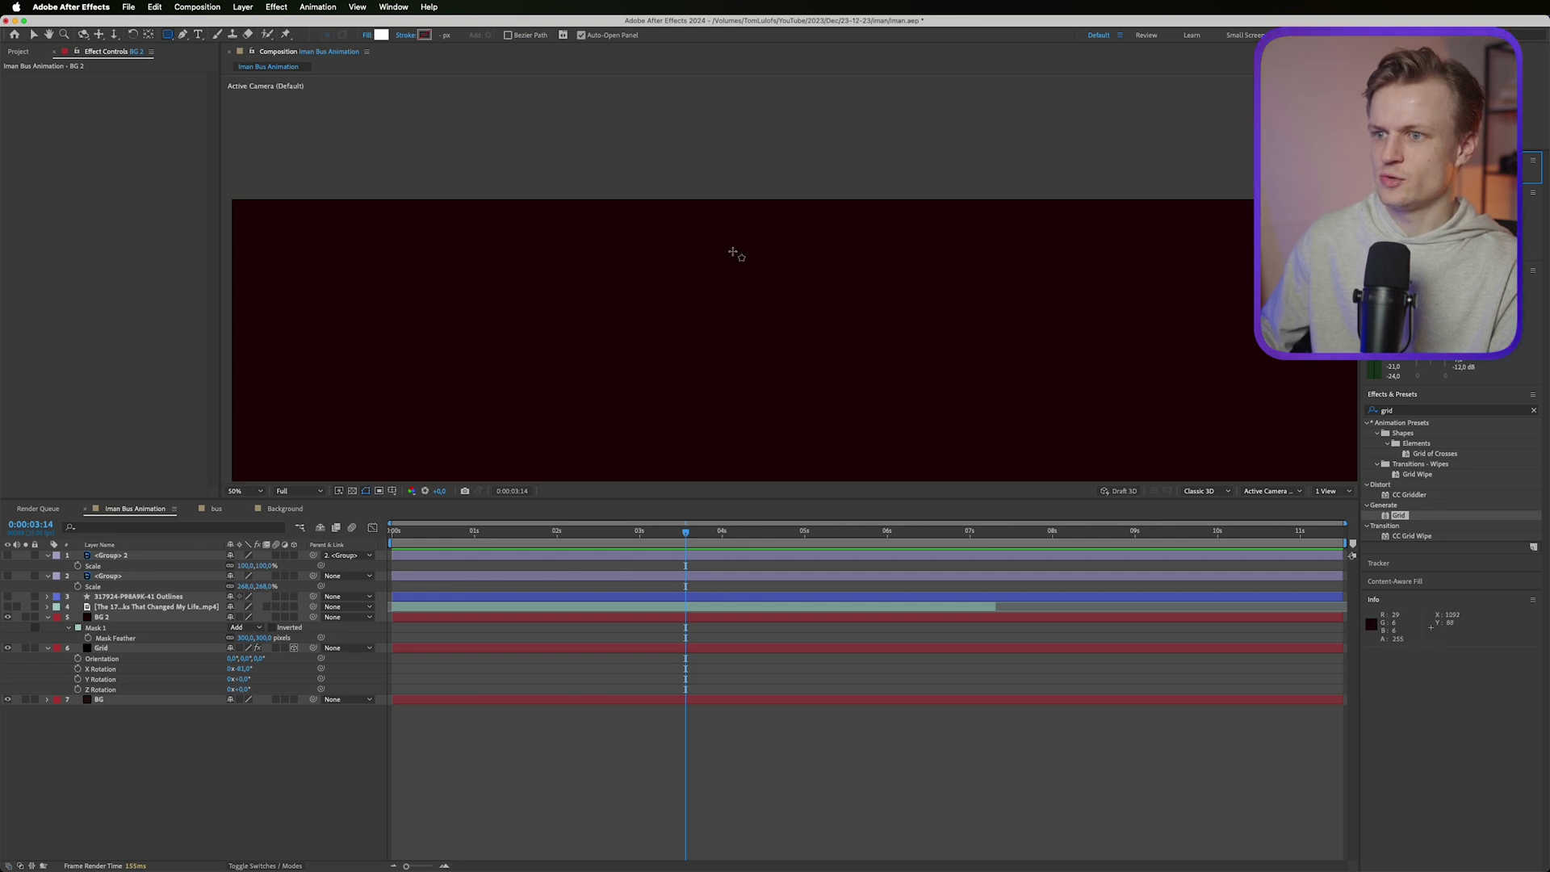
{"action": "left_click_drag", "start_coordinate": [735, 253], "coordinate": [825, 265]}
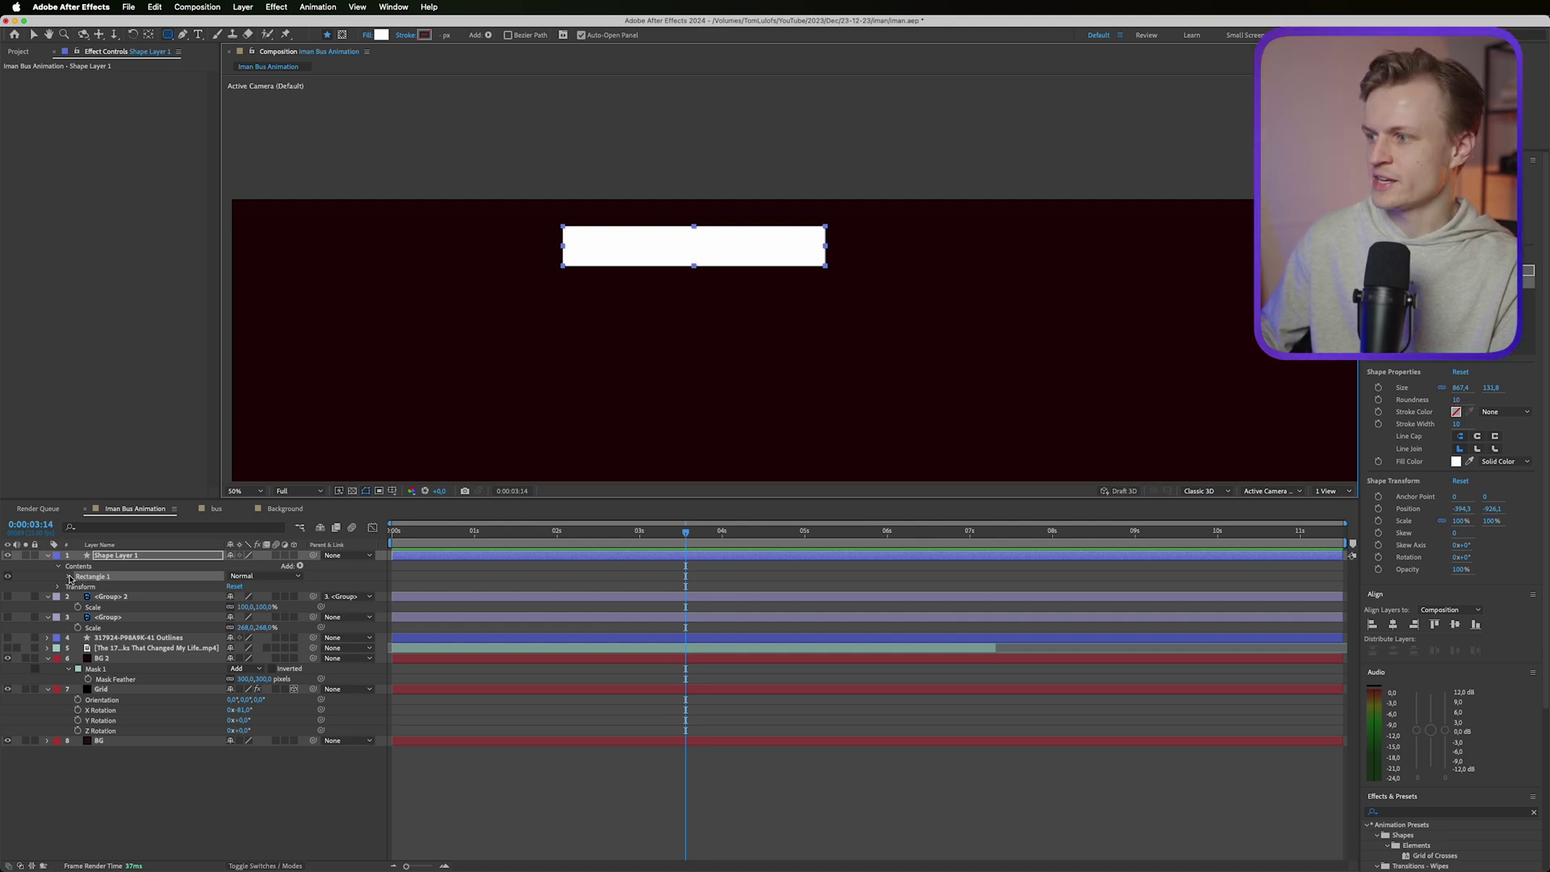
{"action": "left_click_drag", "start_coordinate": [1458, 402], "coordinate": [1483, 401]}
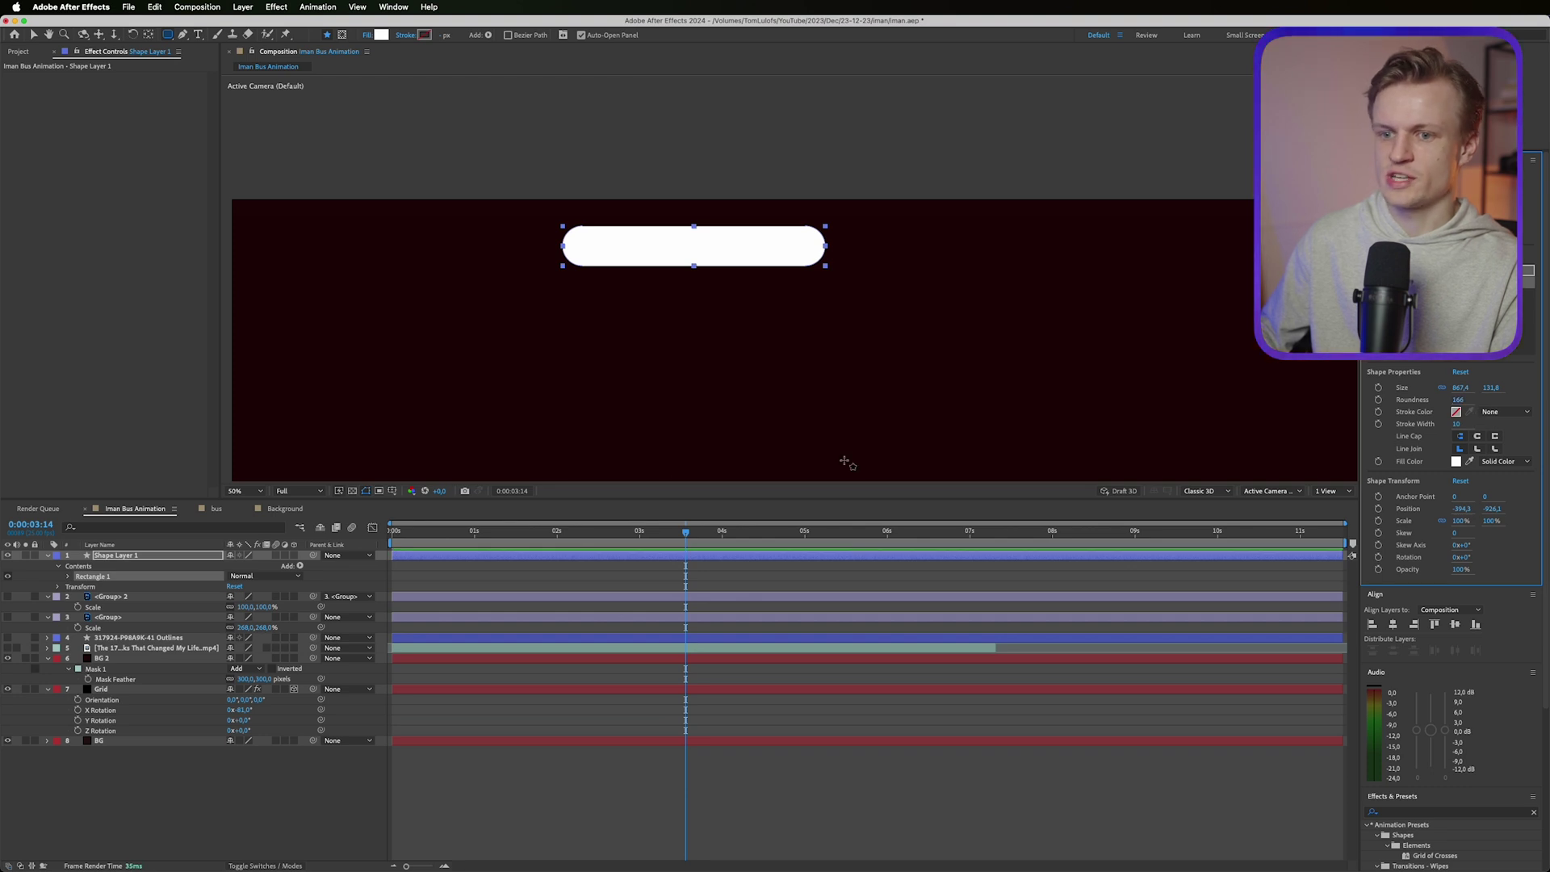
{"action": "right_click", "coordinate": [121, 556]}
{"action": "mouse_move", "coordinate": [162, 658]}
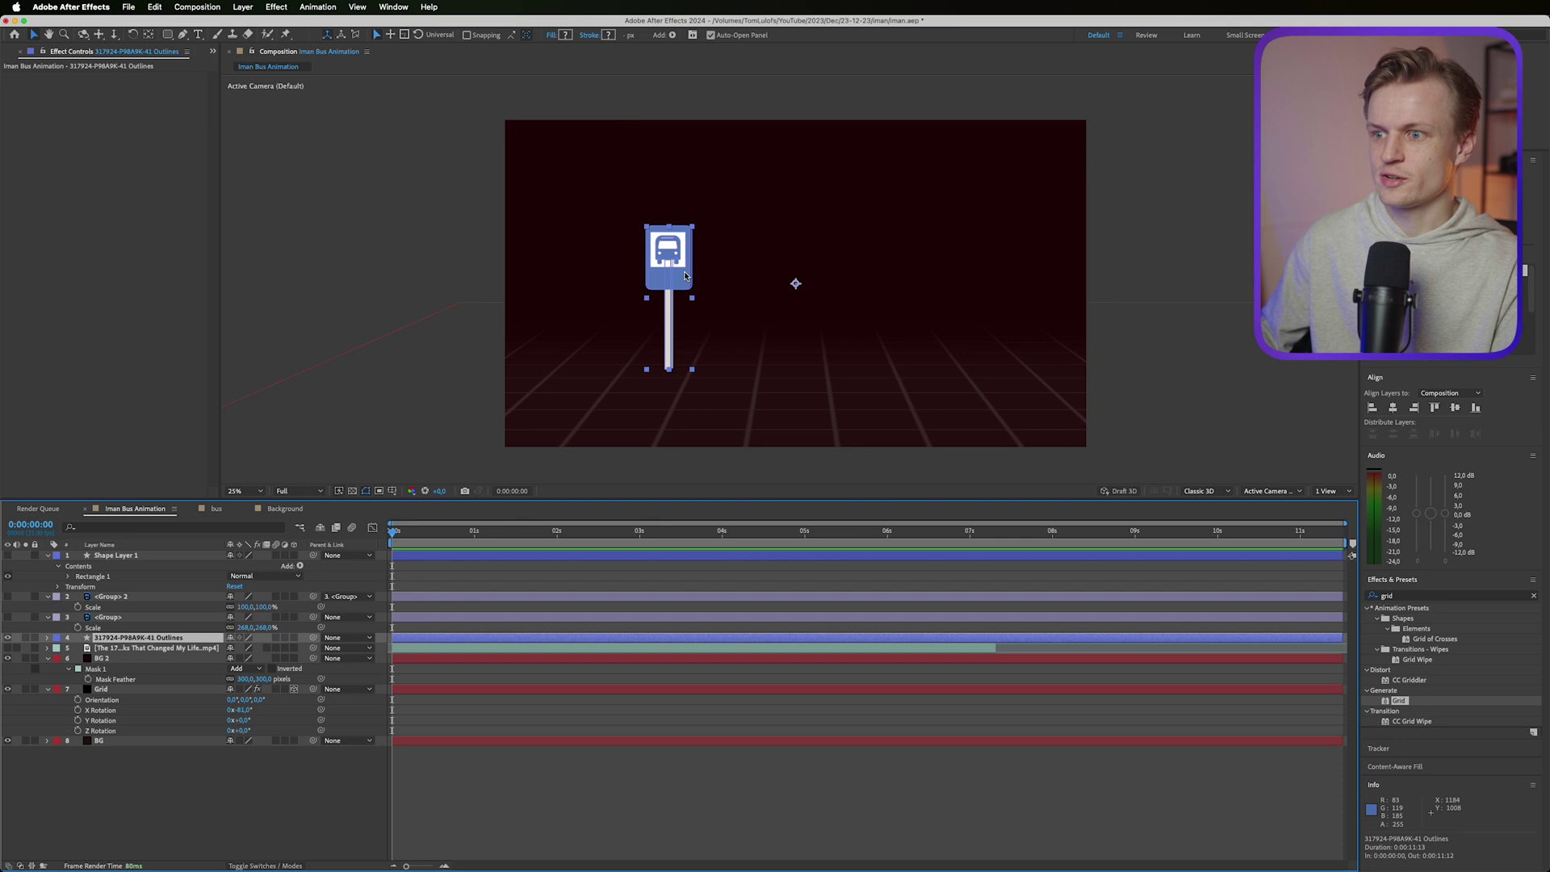
Step: Scale the bus stop sign to 315% and move it outside the frame, well past its right edge
{"action": "key", "text": "s"}
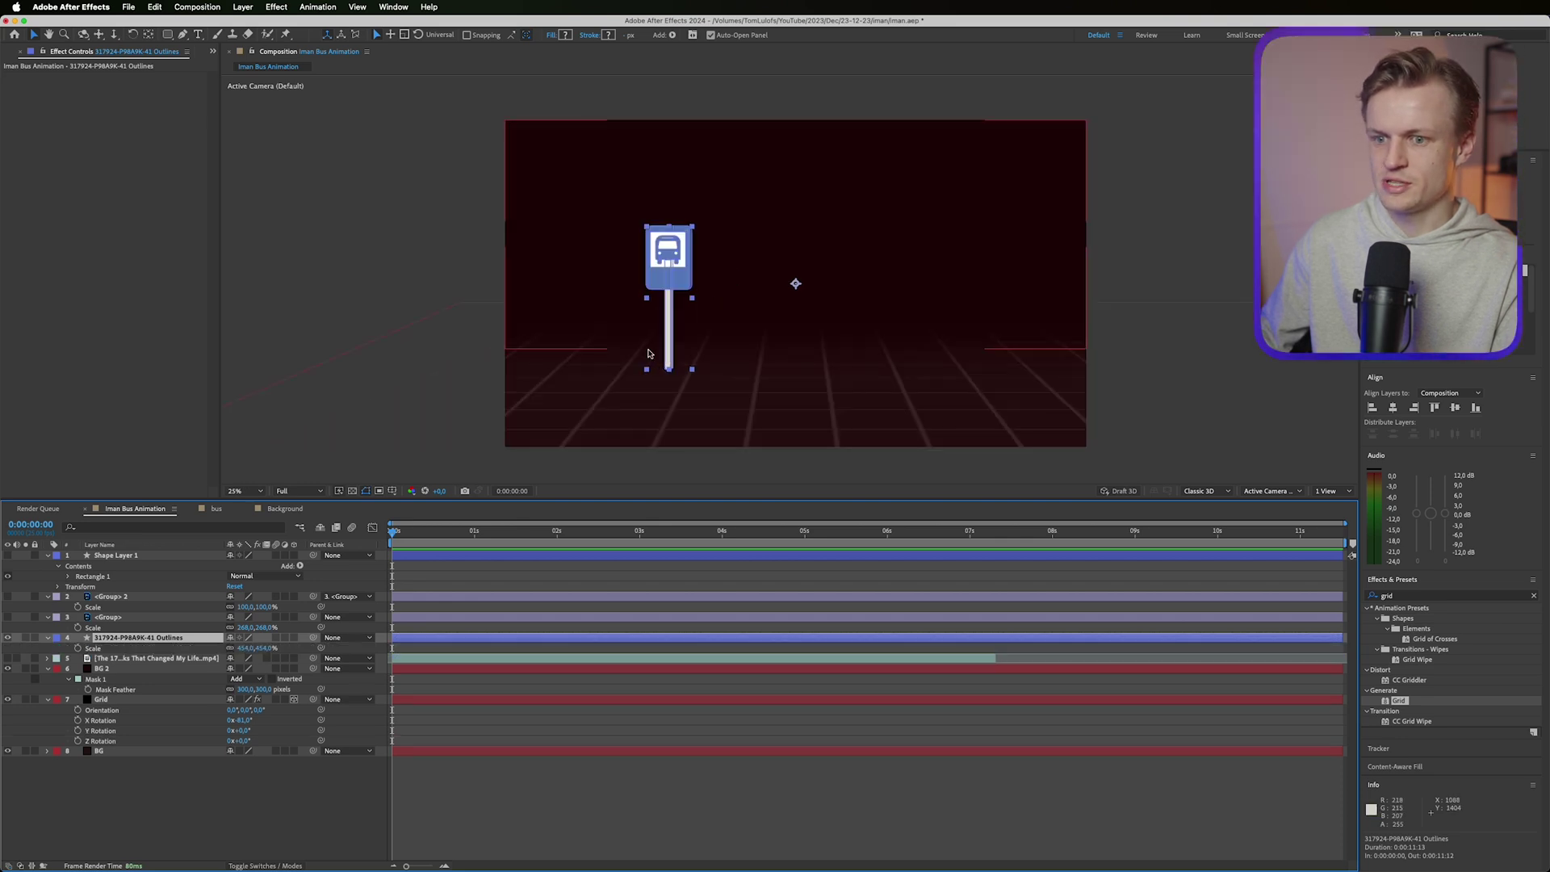
{"action": "left_click_drag", "start_coordinate": [265, 648], "coordinate": [254, 648]}
{"action": "left_click_drag", "start_coordinate": [709, 283], "coordinate": [1248, 304]}
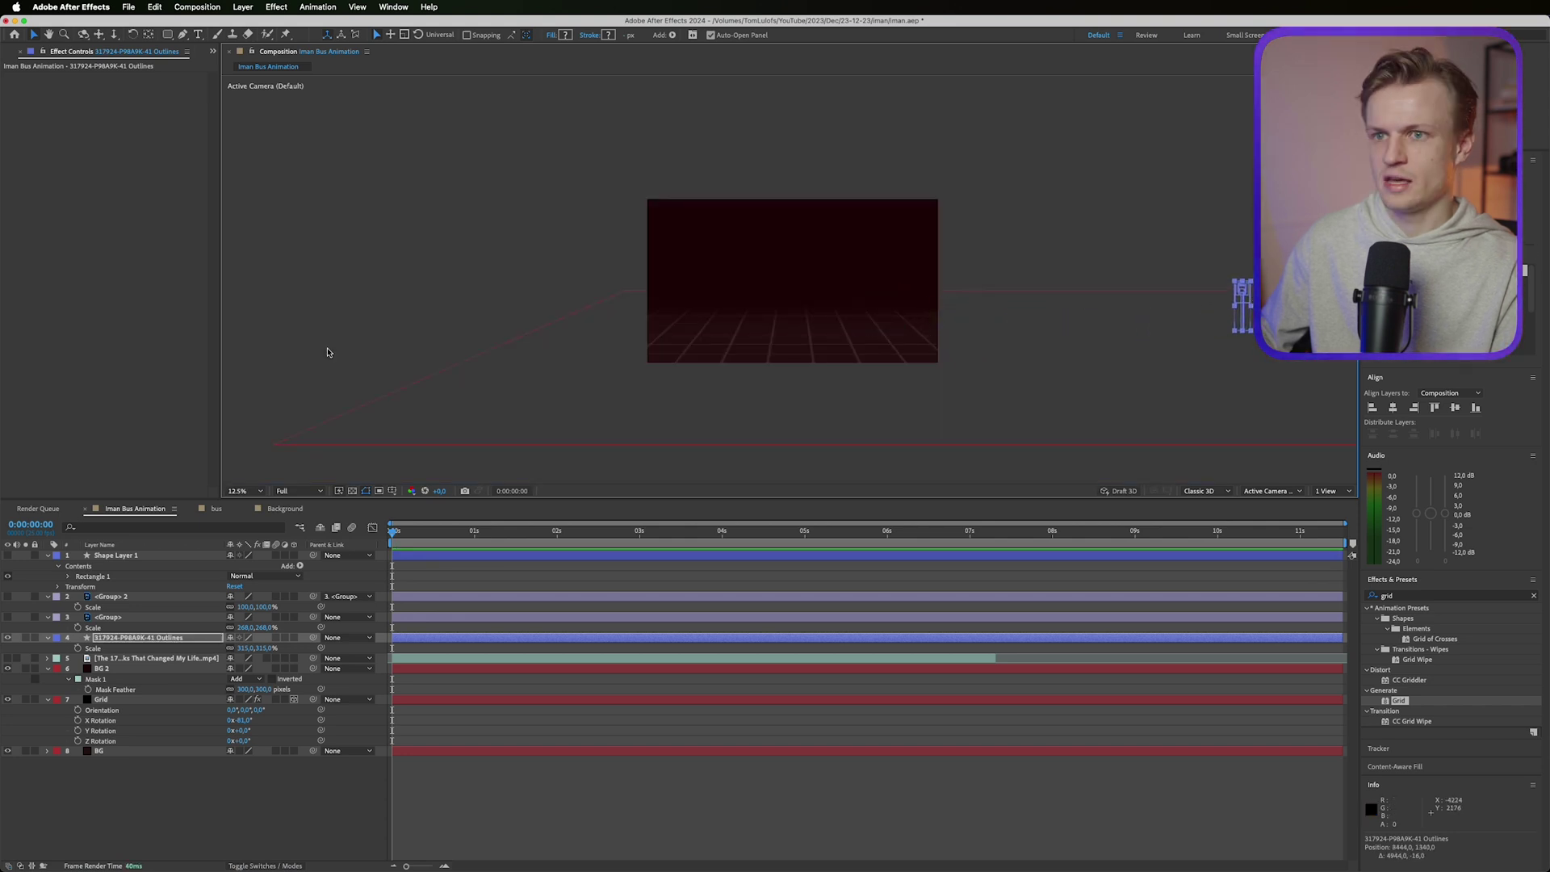
Step: Create a null object and parent the Grid and bus stop sign layers to it
{"action": "left_click", "coordinate": [241, 8]}
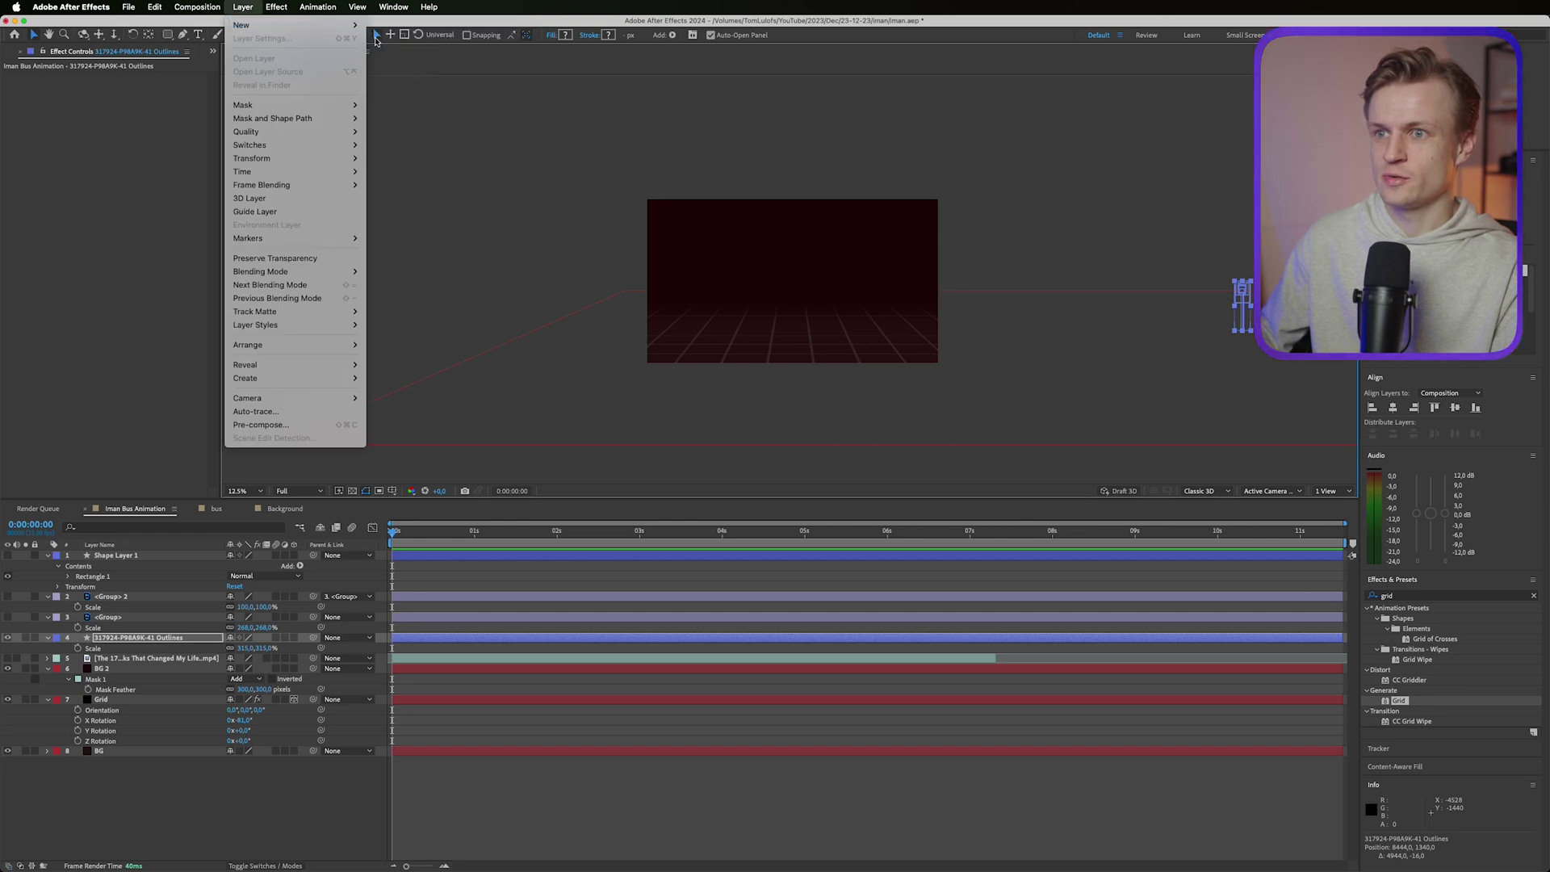
{"action": "mouse_move", "coordinate": [347, 25]}
{"action": "left_click", "coordinate": [403, 79]}
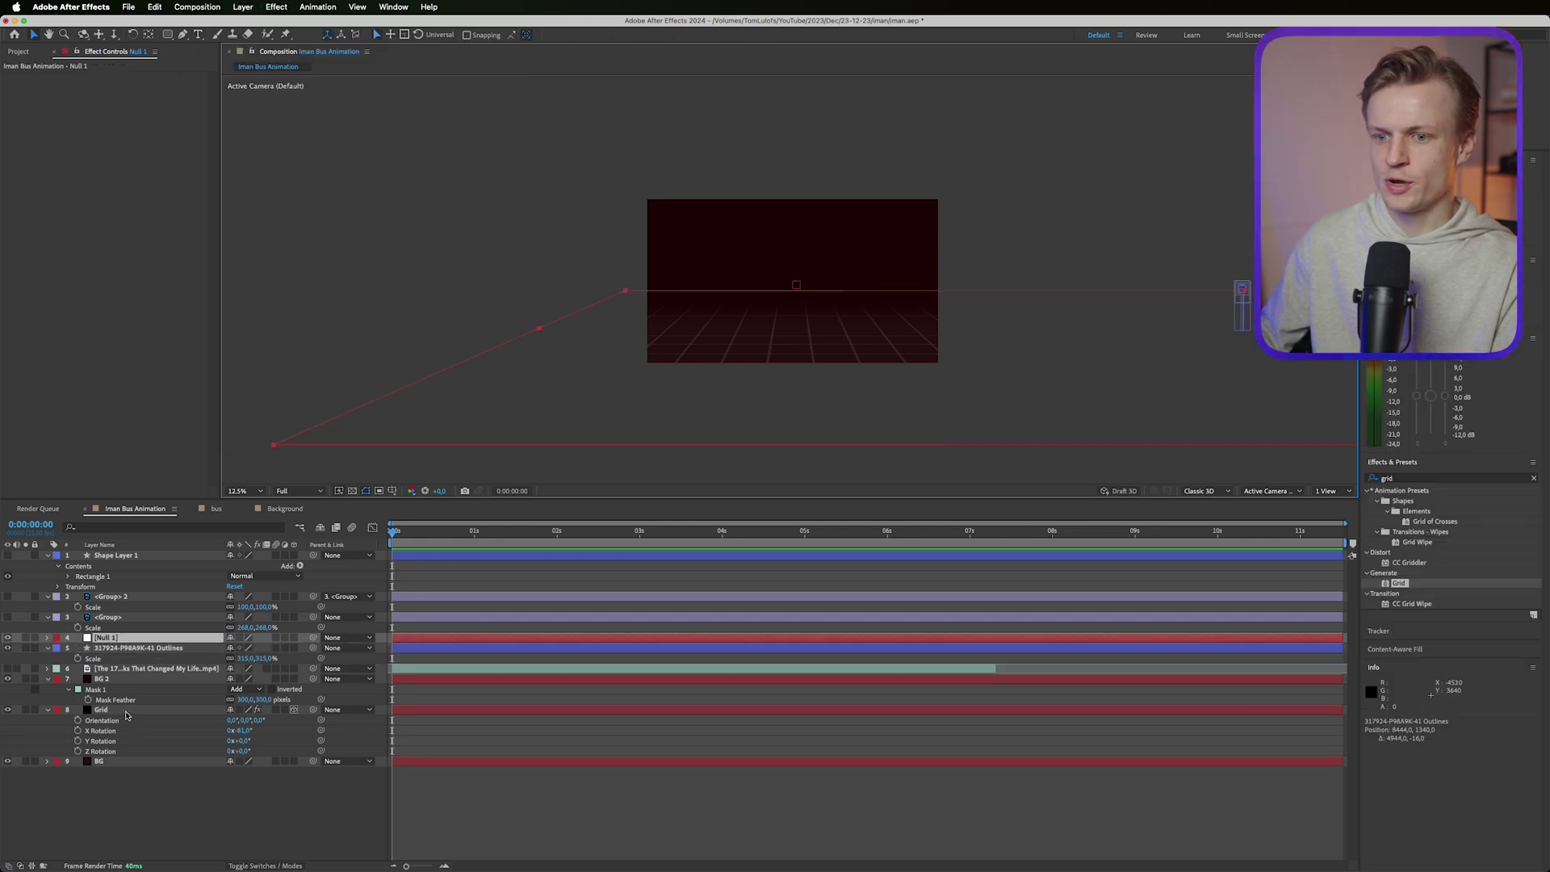
{"action": "left_click", "coordinate": [126, 713]}
{"action": "left_click", "coordinate": [138, 648], "text": "super"}
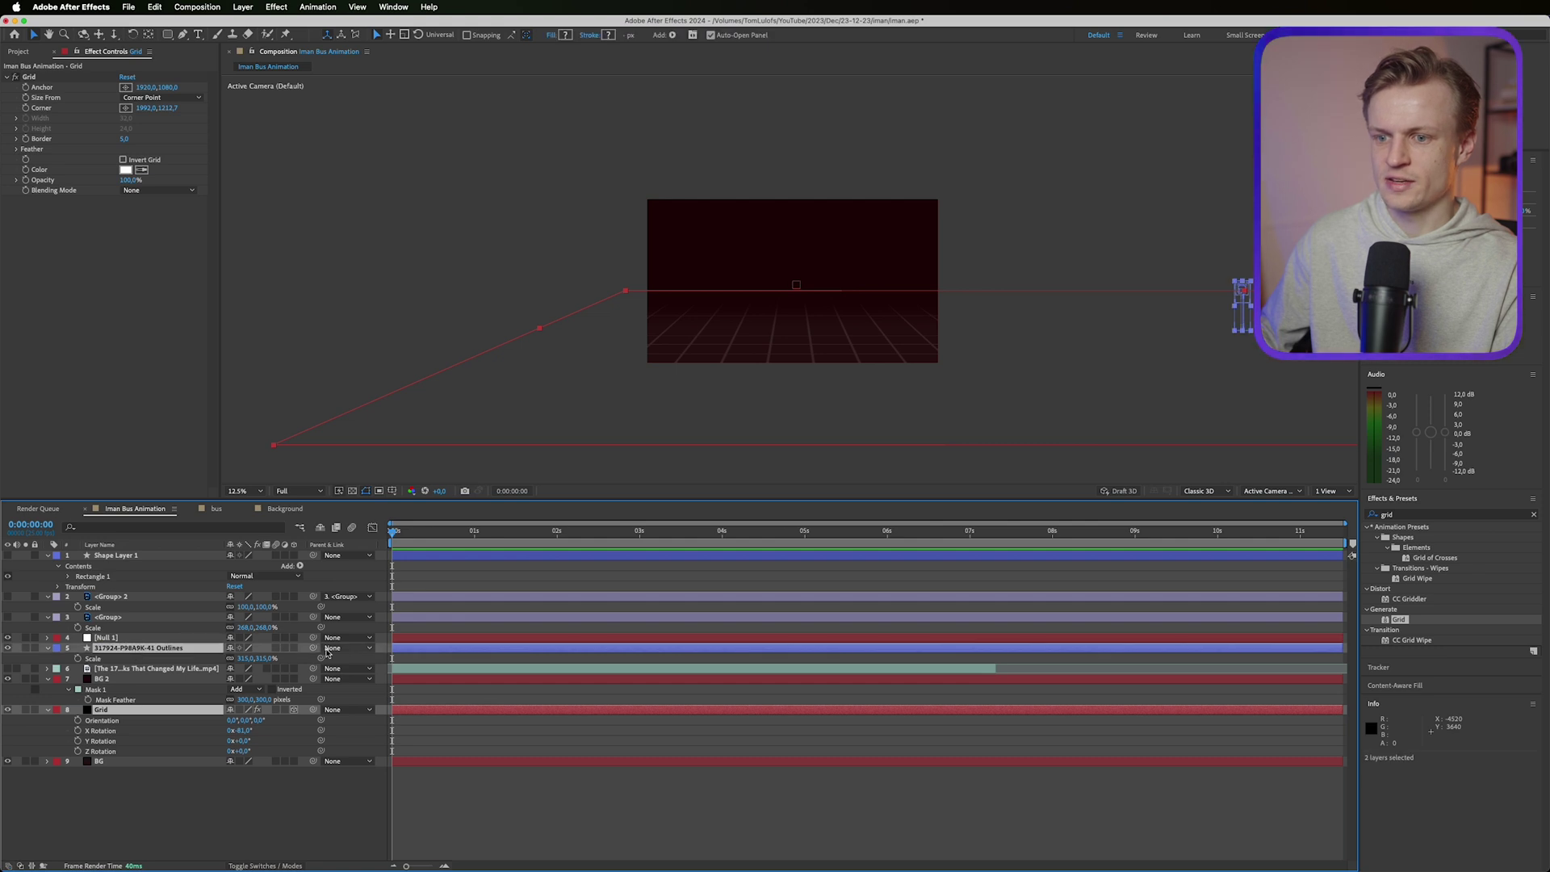
{"action": "left_click_drag", "start_coordinate": [314, 651], "coordinate": [139, 642]}
Step: Move the null horizontally to about X 182 at the start of the timeline, carrying the grid and sign with it
{"action": "left_click", "coordinate": [162, 640]}
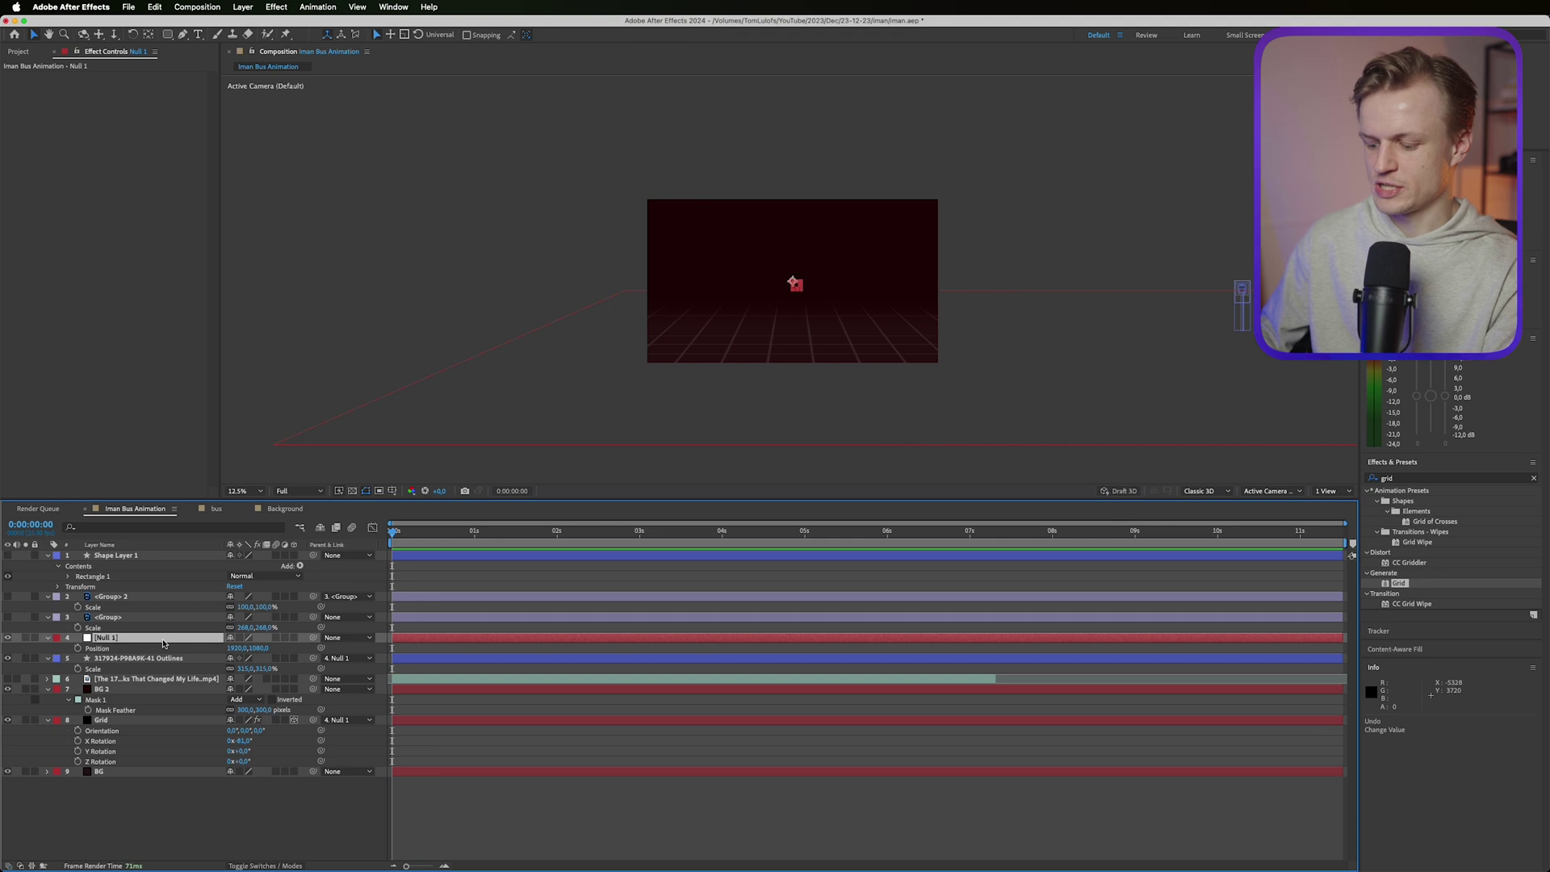
{"action": "key", "text": "p"}
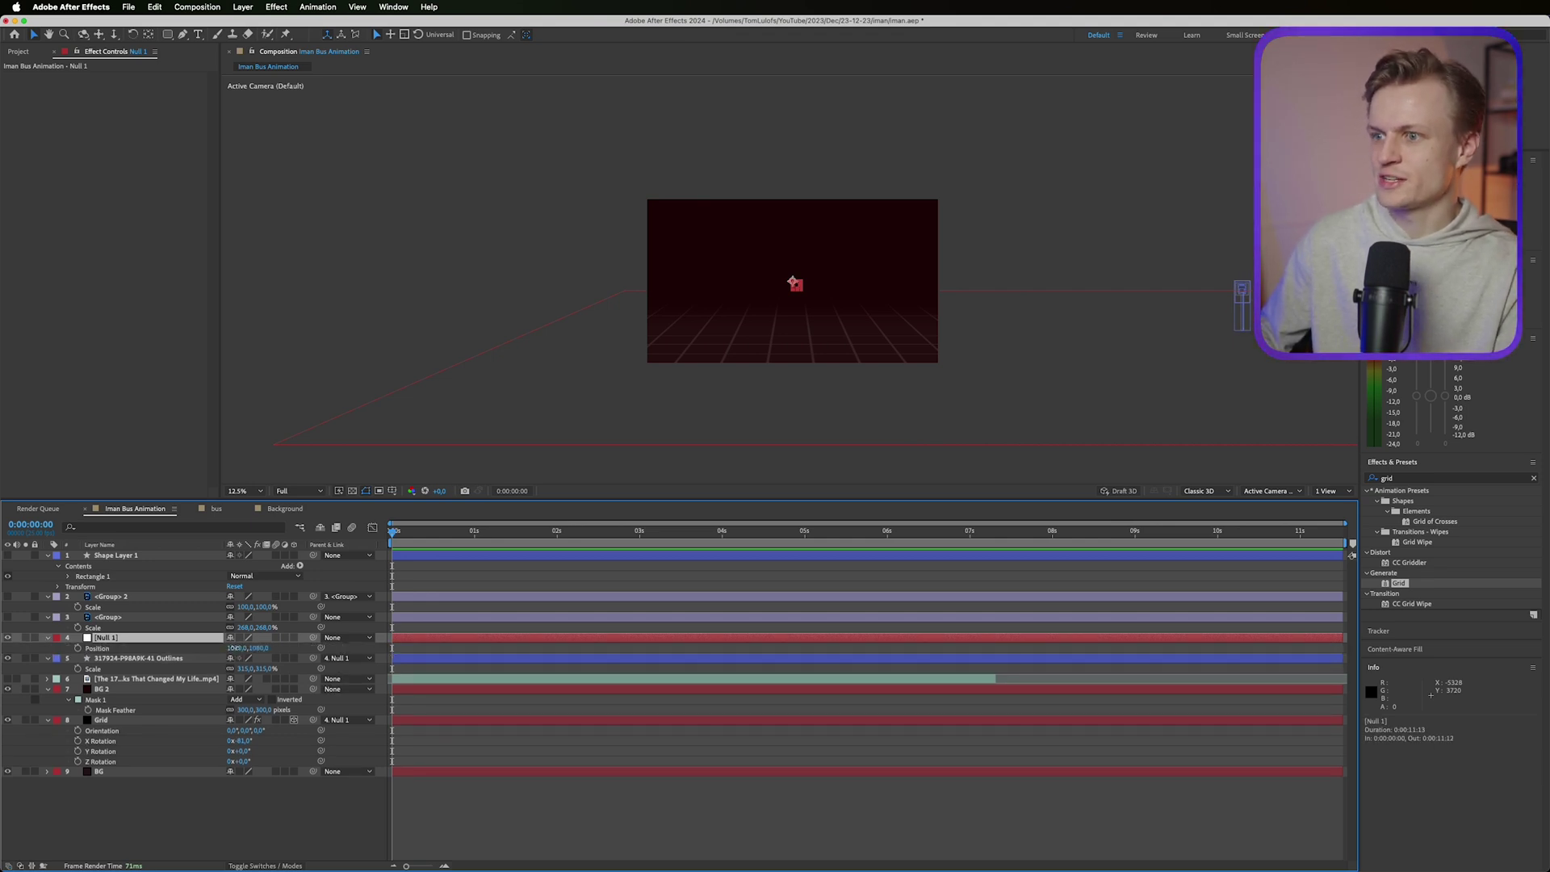
{"action": "left_click_drag", "start_coordinate": [233, 648], "coordinate": [130, 658]}
{"action": "mouse_move", "coordinate": [465, 645]}
{"action": "left_mouse_down"}
{"action": "mouse_move", "coordinate": [512, 646]}
{"action": "mouse_move", "coordinate": [485, 646]}
{"action": "left_mouse_up"}
{"action": "left_click_drag", "start_coordinate": [111, 659], "coordinate": [362, 644]}
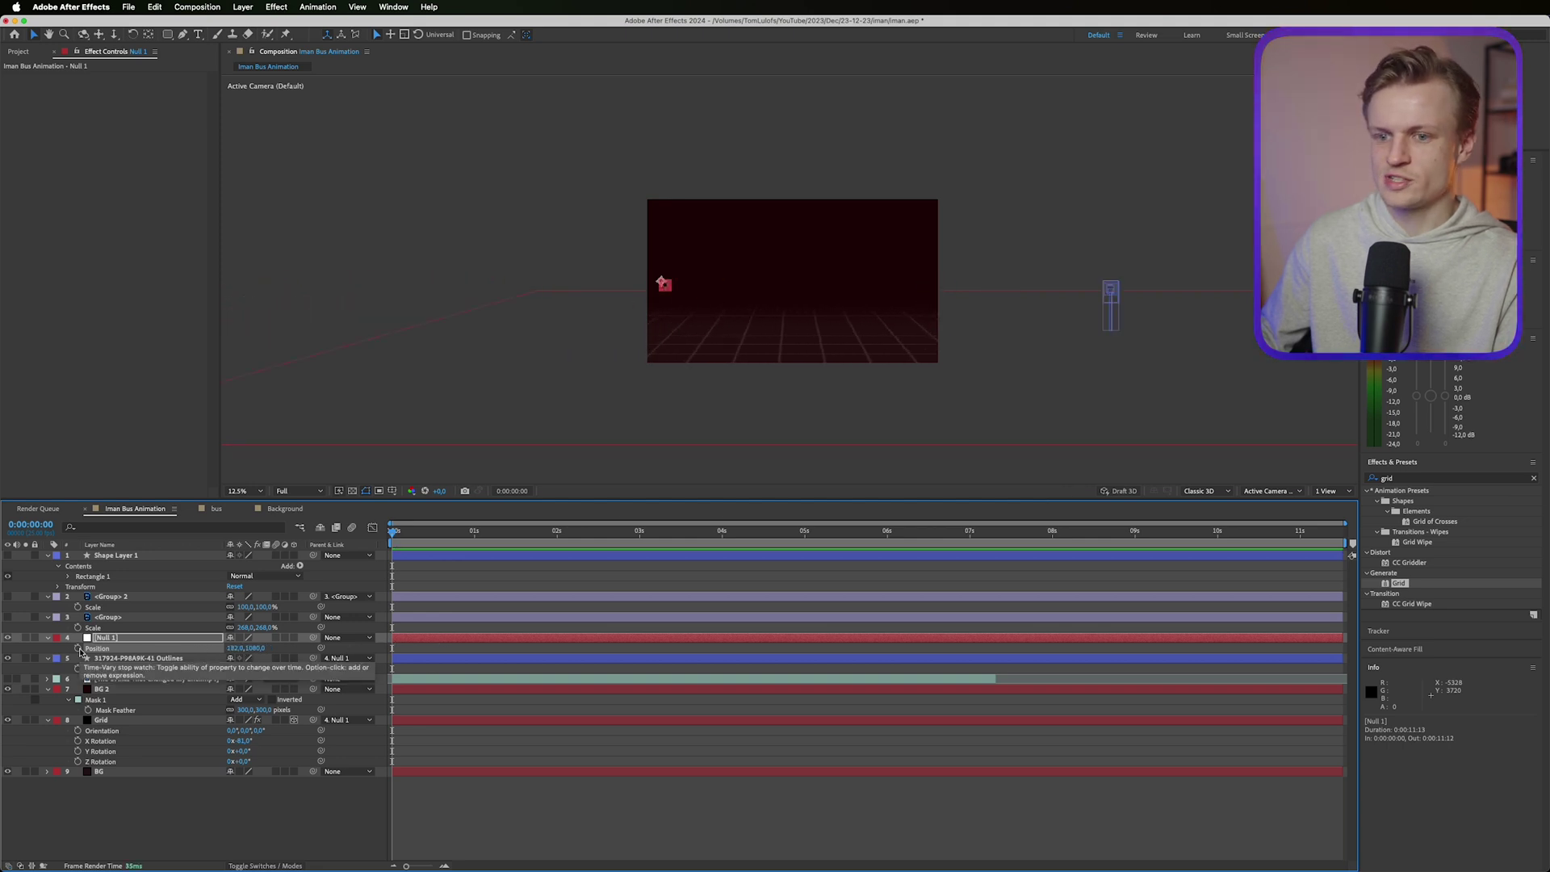
Step: Keyframe the null's position at 0:00:05:00 with X at -2728 so the sign slides into the frame
{"action": "left_click_drag", "start_coordinate": [393, 532], "coordinate": [805, 551]}
{"action": "left_click_drag", "start_coordinate": [234, 647], "coordinate": [296, 646]}
{"action": "key", "text": "period"}
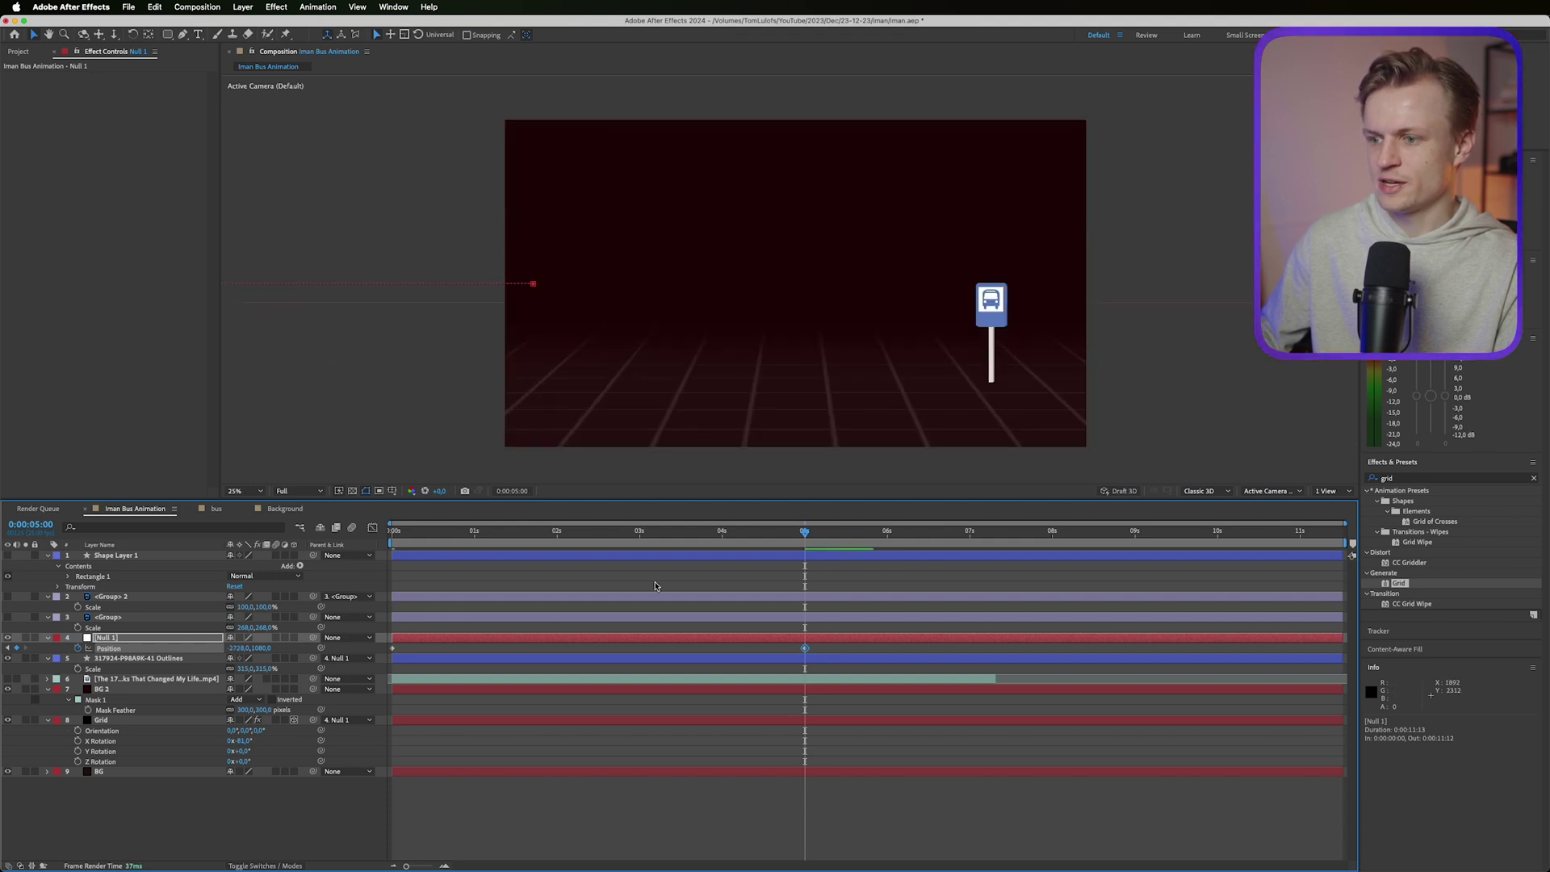
Step: Apply Easy Ease to the null's position keyframe at 0:00:05:00, lengthen its incoming influence in the speed graph, and preview the motion
{"action": "right_click", "coordinate": [804, 648]}
{"action": "mouse_move", "coordinate": [864, 837]}
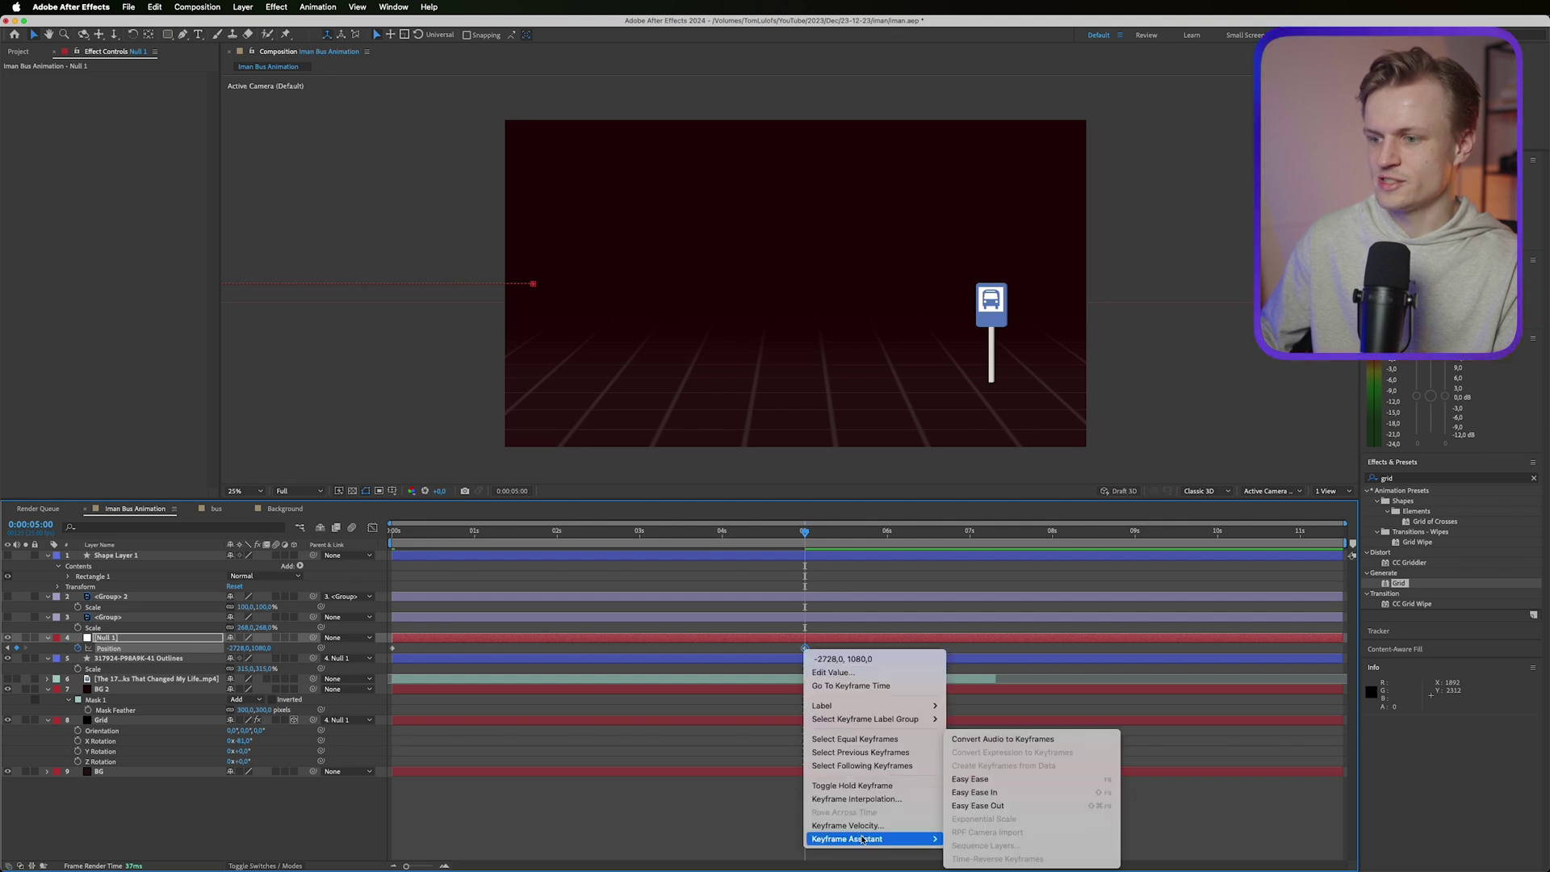
{"action": "left_click", "coordinate": [1038, 780]}
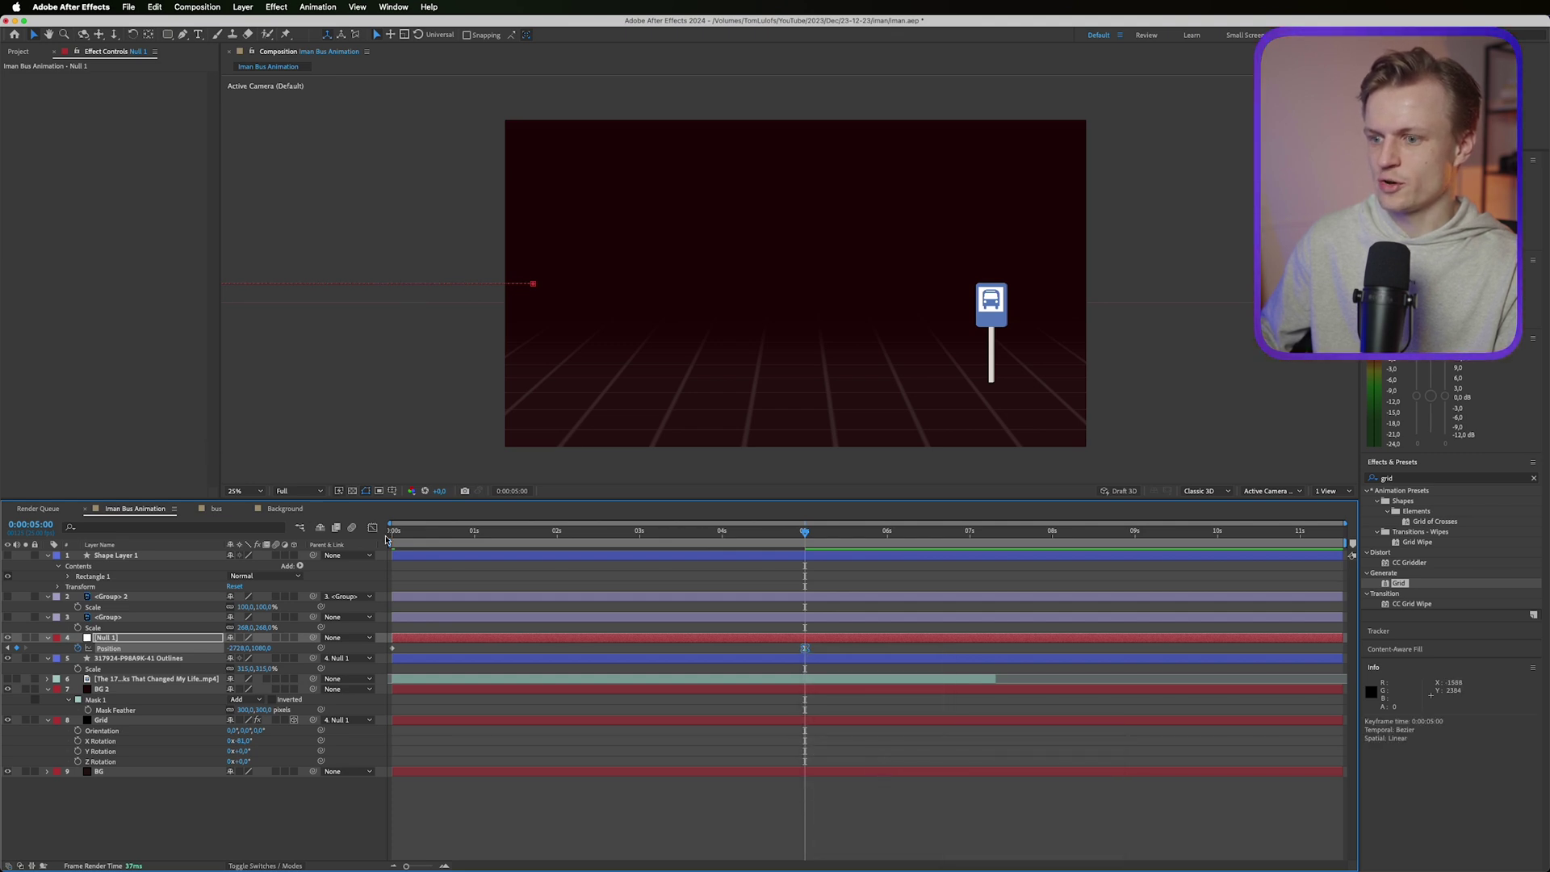
{"action": "left_click", "coordinate": [373, 529]}
{"action": "left_click_drag", "start_coordinate": [737, 823], "coordinate": [706, 823]}
{"action": "left_click", "coordinate": [373, 529]}
{"action": "key", "text": "Home"}
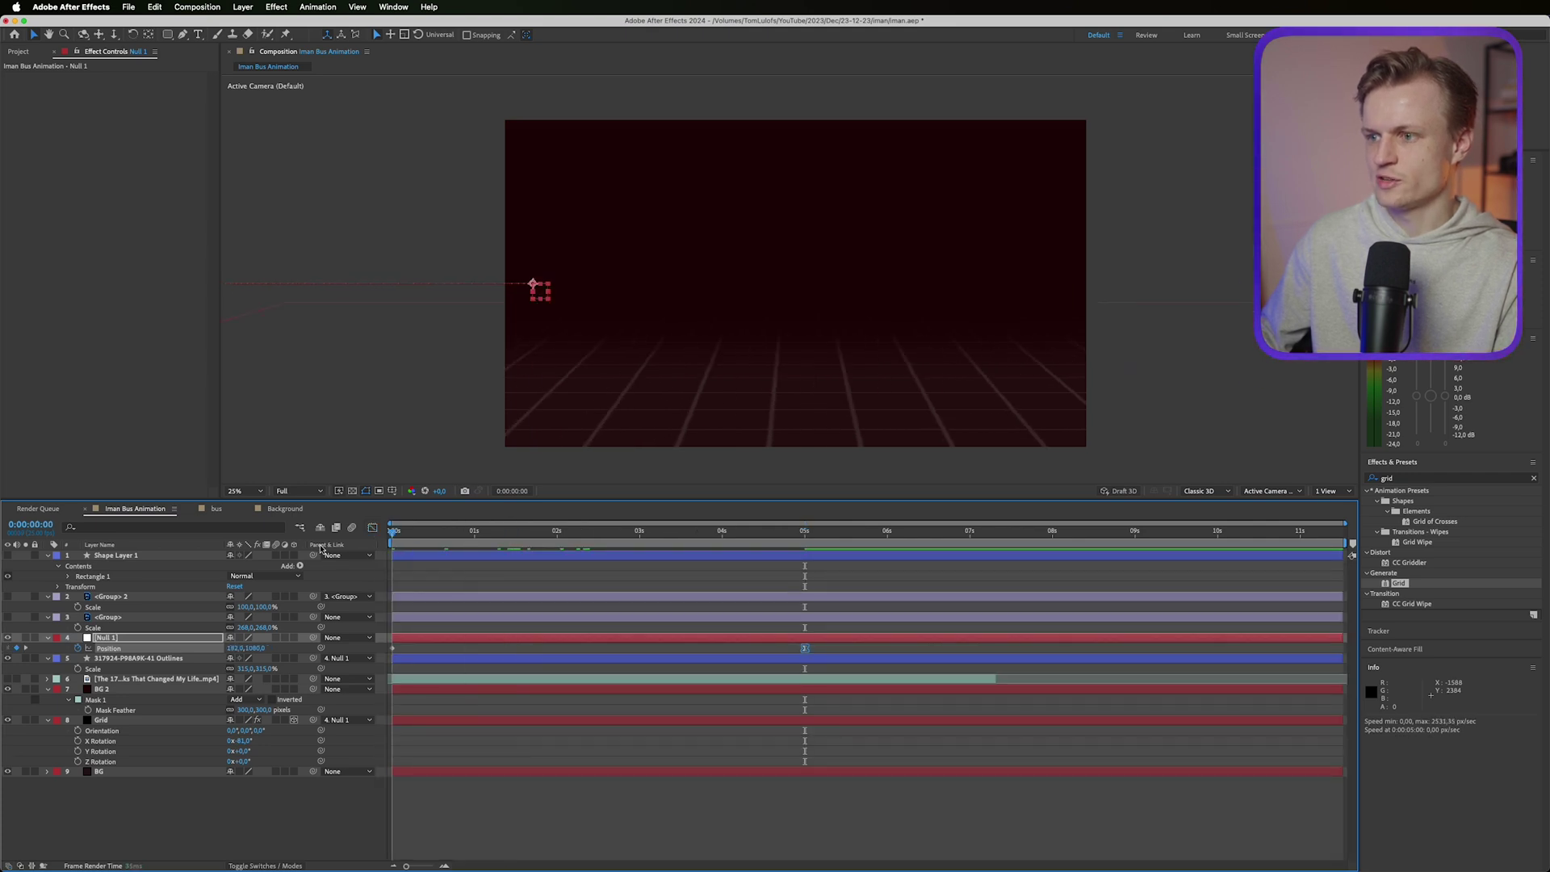
{"action": "key", "text": "space"}
Step: Shorten the incoming influence of the null's final position keyframe in the speed graph and preview the motion
{"action": "left_click", "coordinate": [373, 529]}
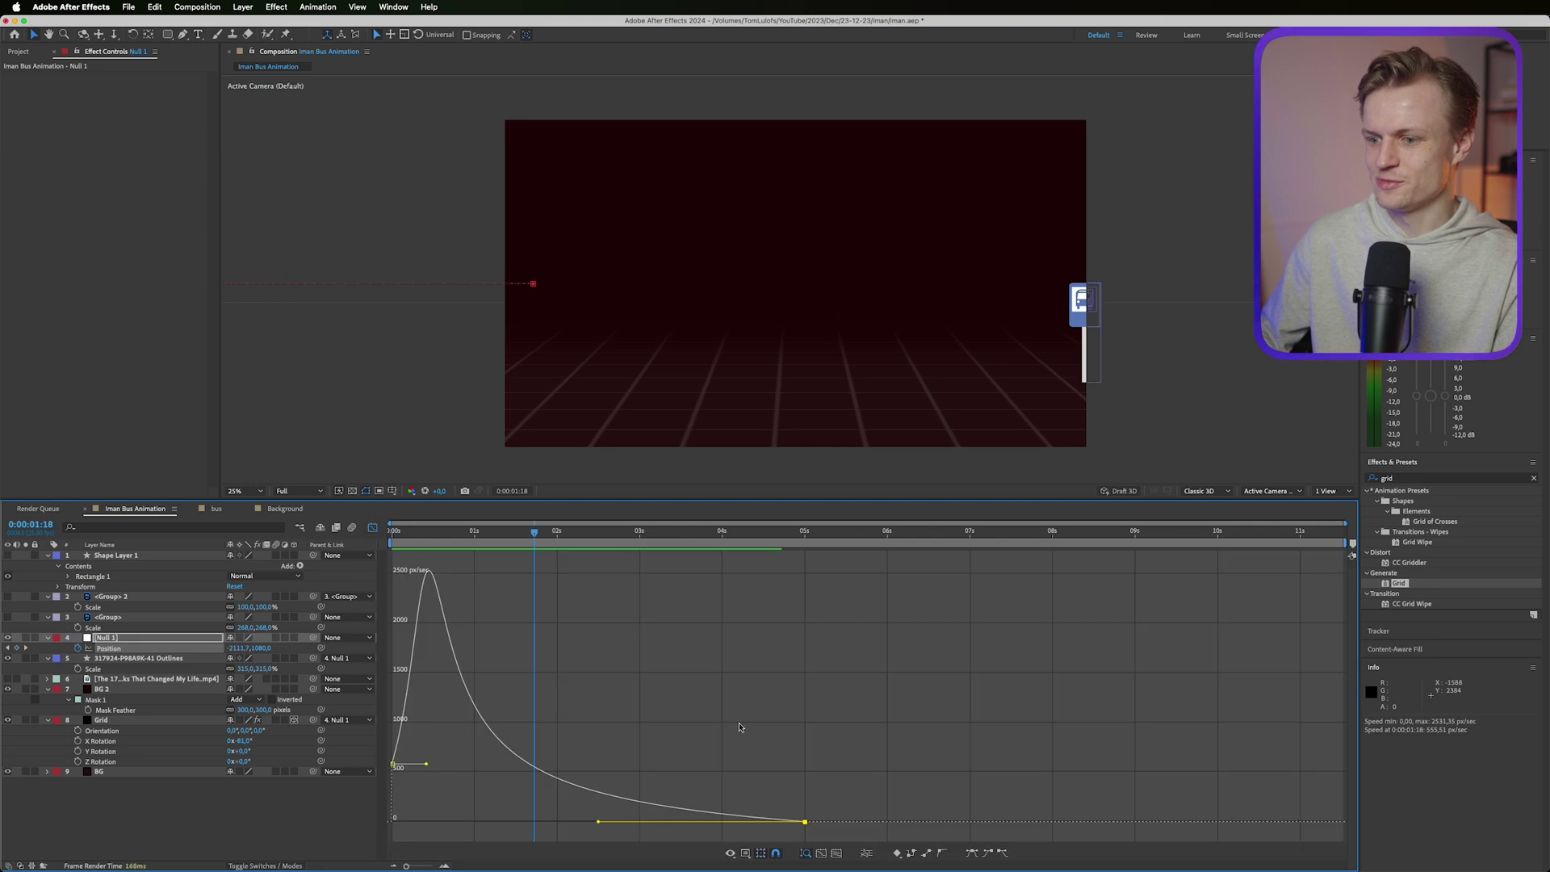
{"action": "left_click", "coordinate": [597, 827]}
{"action": "left_click", "coordinate": [599, 829]}
{"action": "left_click_drag", "start_coordinate": [836, 806], "coordinate": [719, 822]}
{"action": "key", "text": "space"}
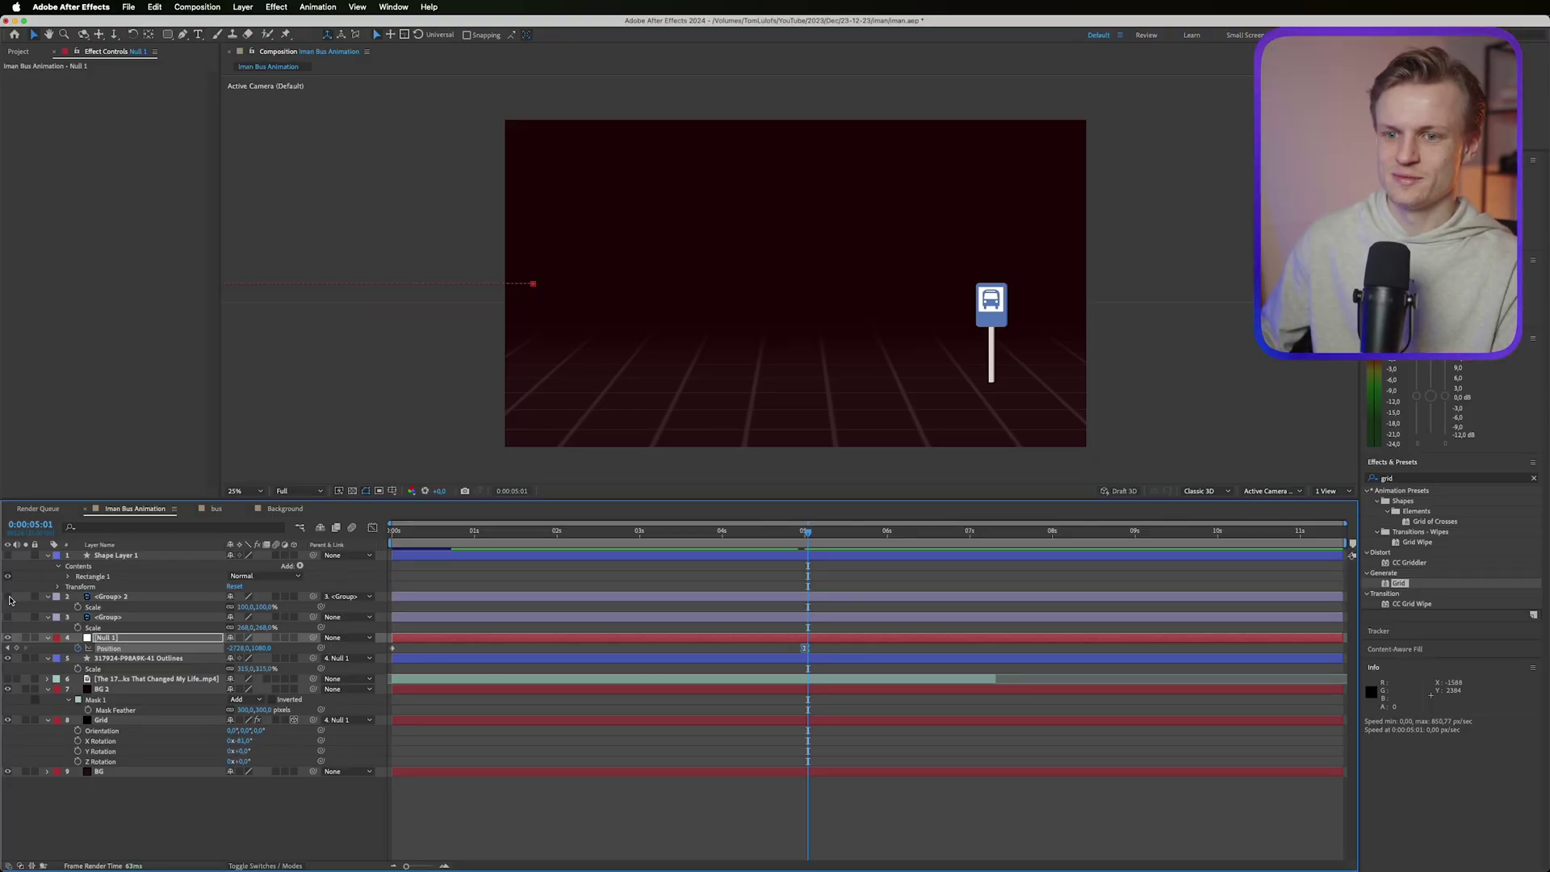
Step: Show the bus and silhouette layers and place the bus stop sign layer above both of them
{"action": "left_click", "coordinate": [9, 596]}
{"action": "left_click", "coordinate": [8, 617]}
{"action": "left_click", "coordinate": [110, 596]}
{"action": "left_click", "coordinate": [127, 658]}
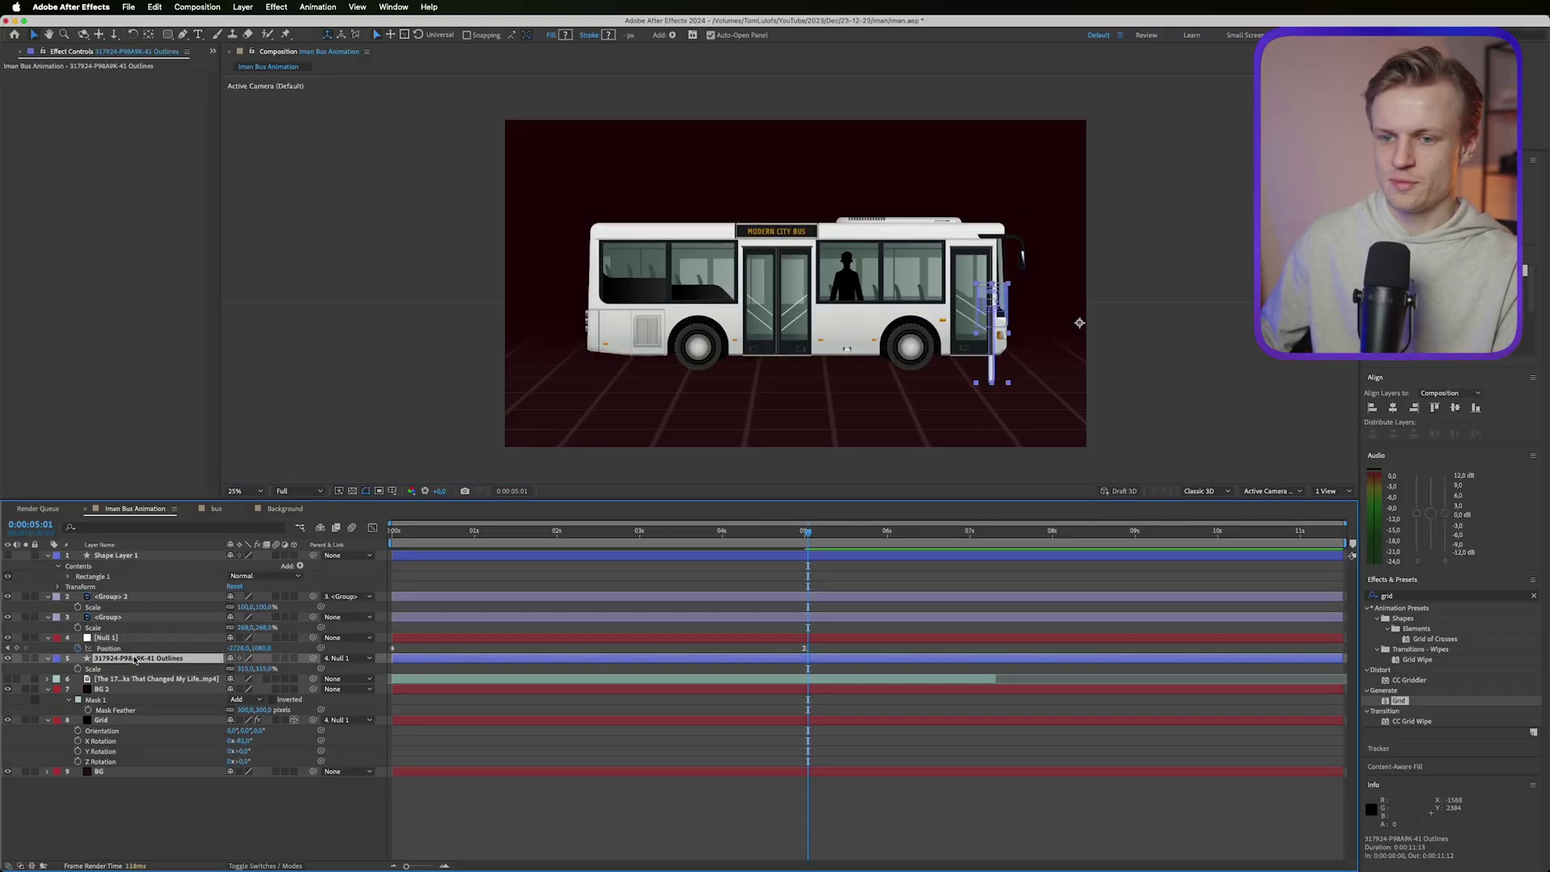
{"action": "left_click_drag", "start_coordinate": [160, 659], "coordinate": [162, 595]}
Step: Keyframe the bus layer's position so it drives in from beyond the frame's left edge to its current spot in about one second
{"action": "left_click", "coordinate": [344, 618]}
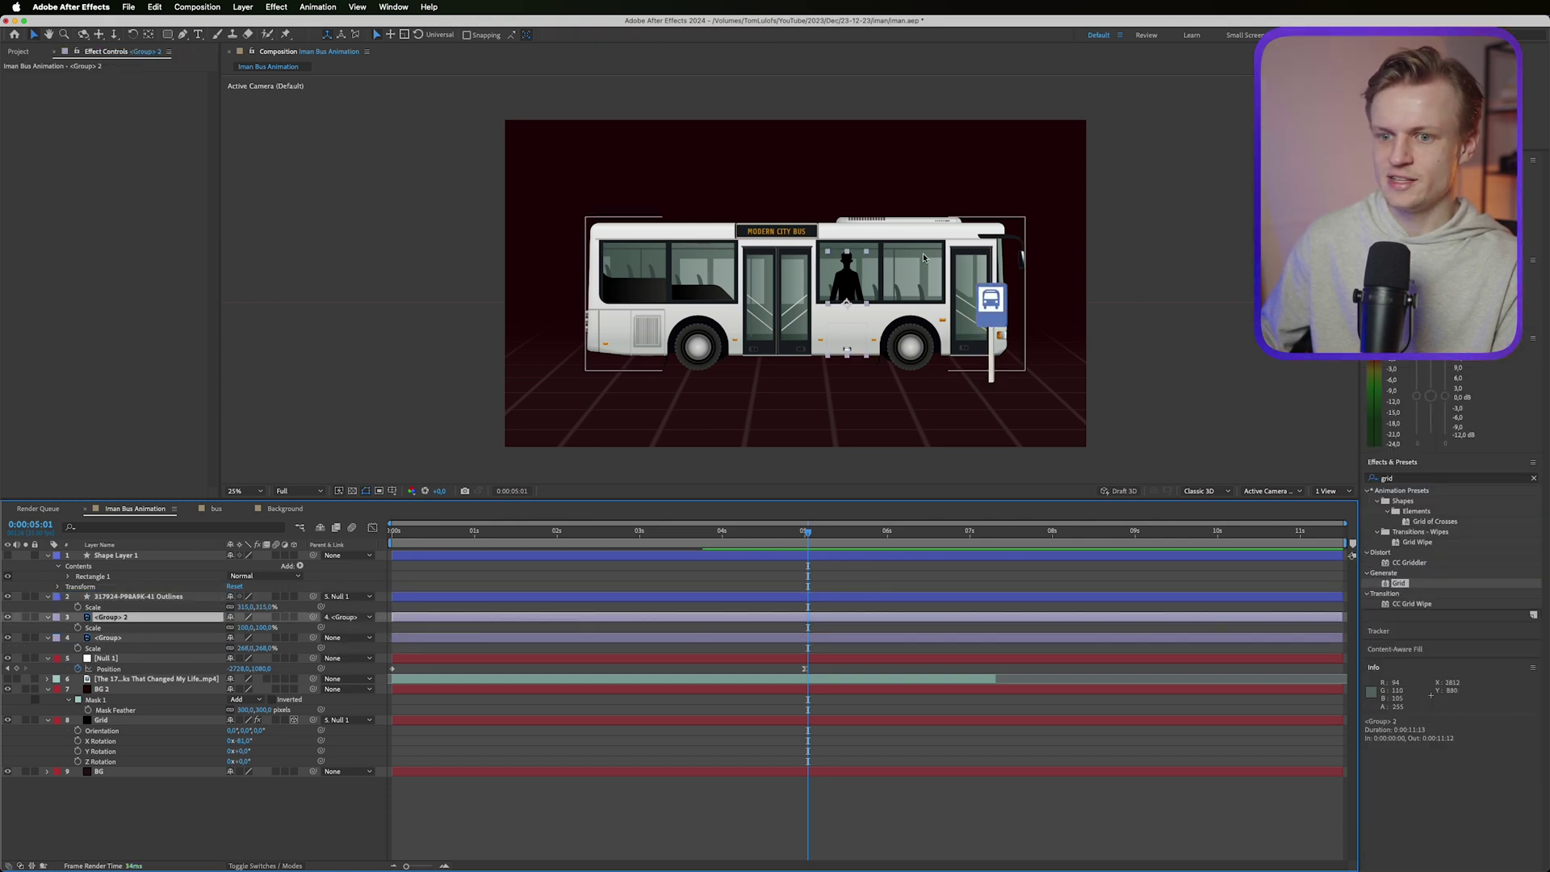
{"action": "left_click", "coordinate": [111, 639]}
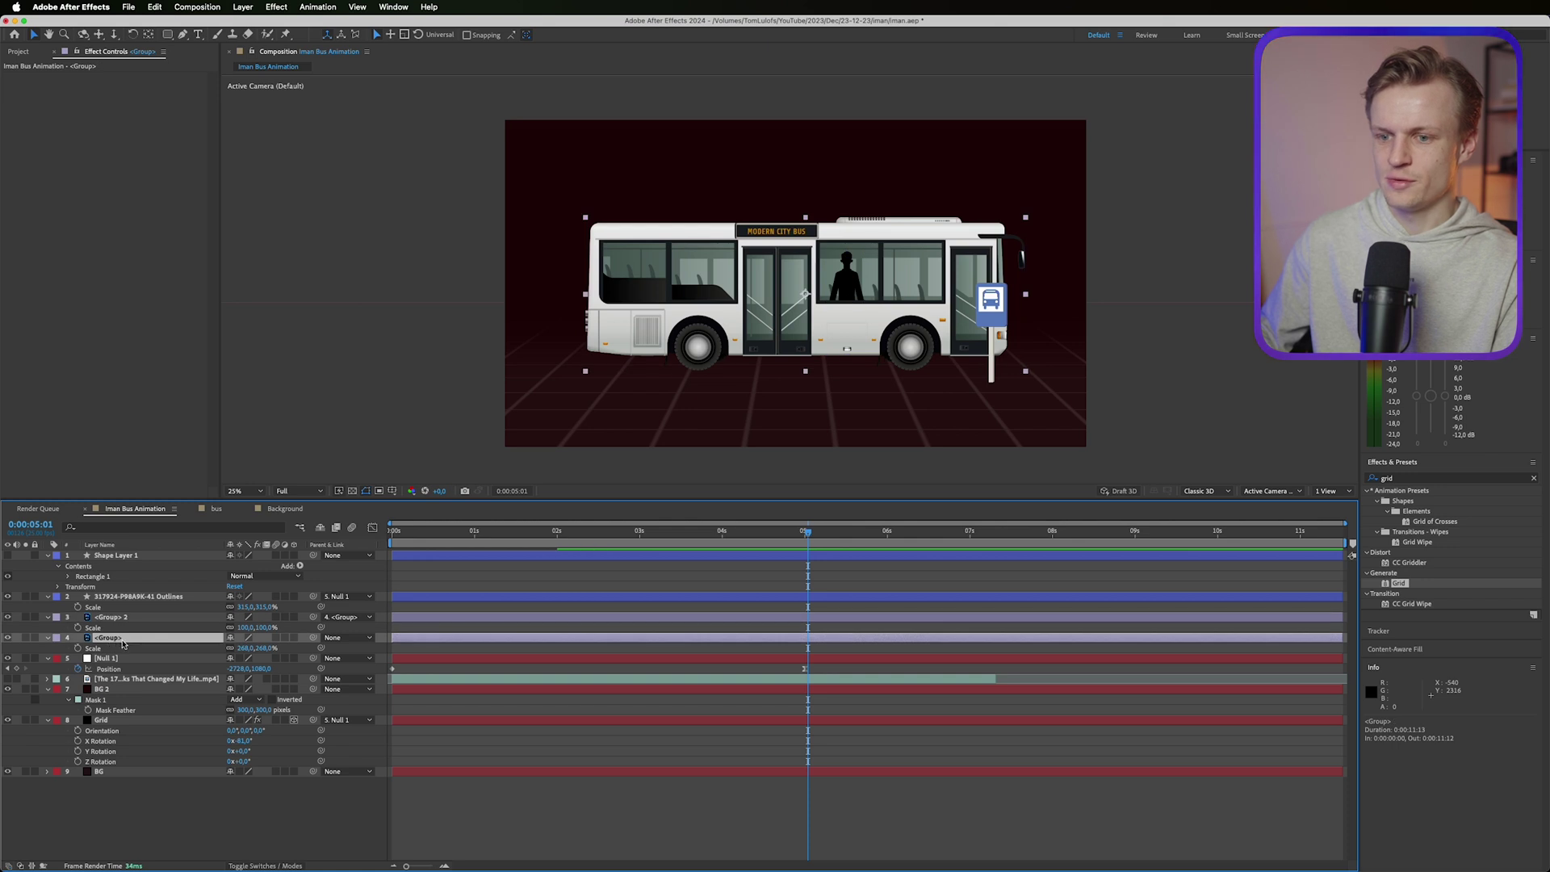
{"action": "key", "text": "Home"}
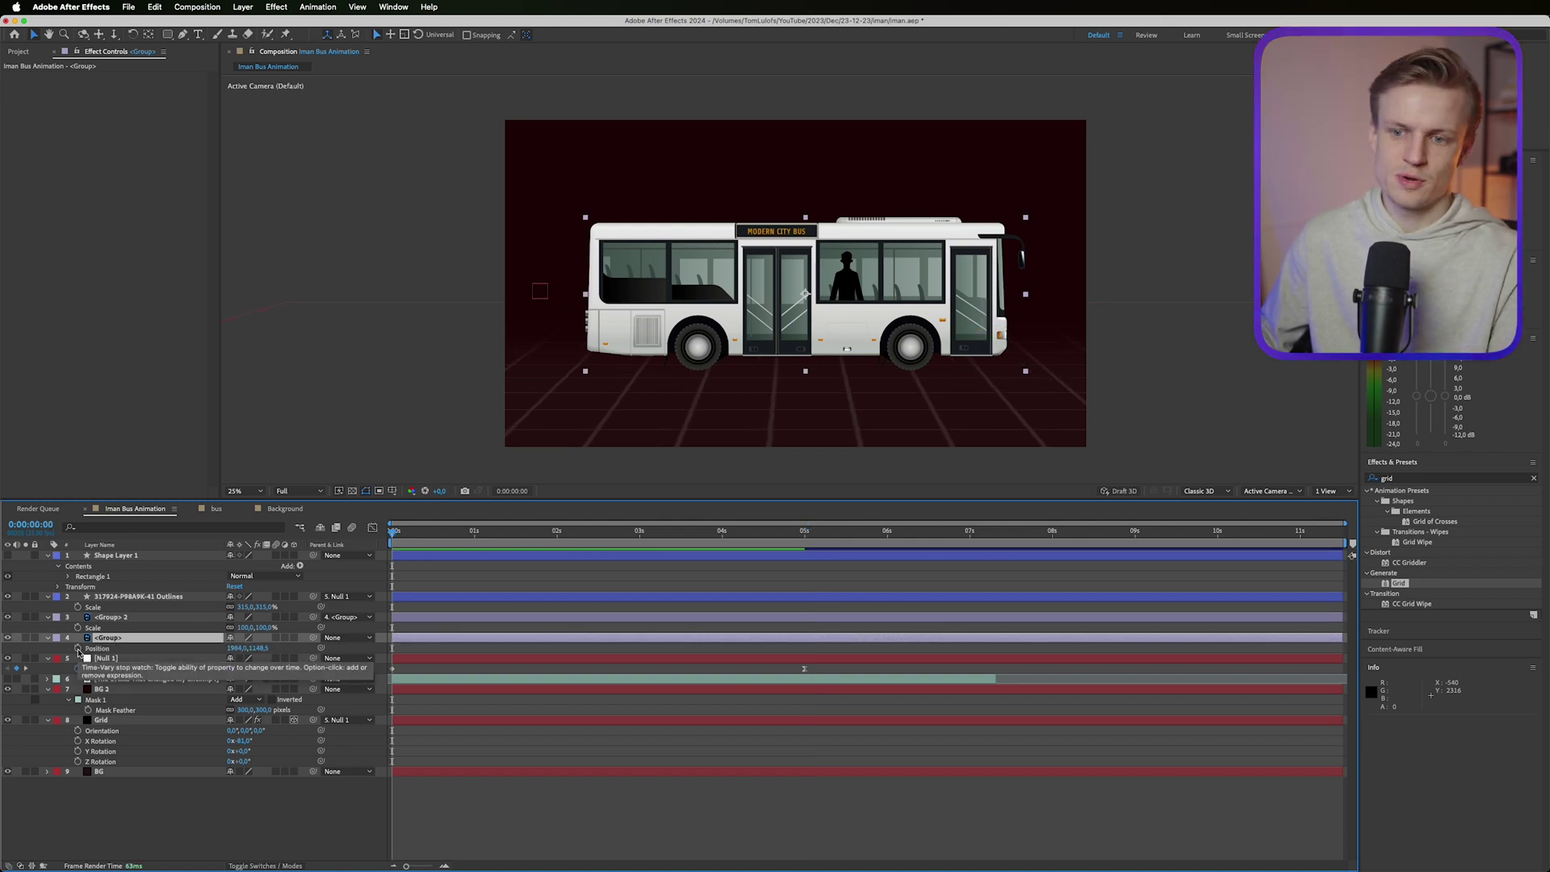
{"action": "left_click", "coordinate": [78, 648]}
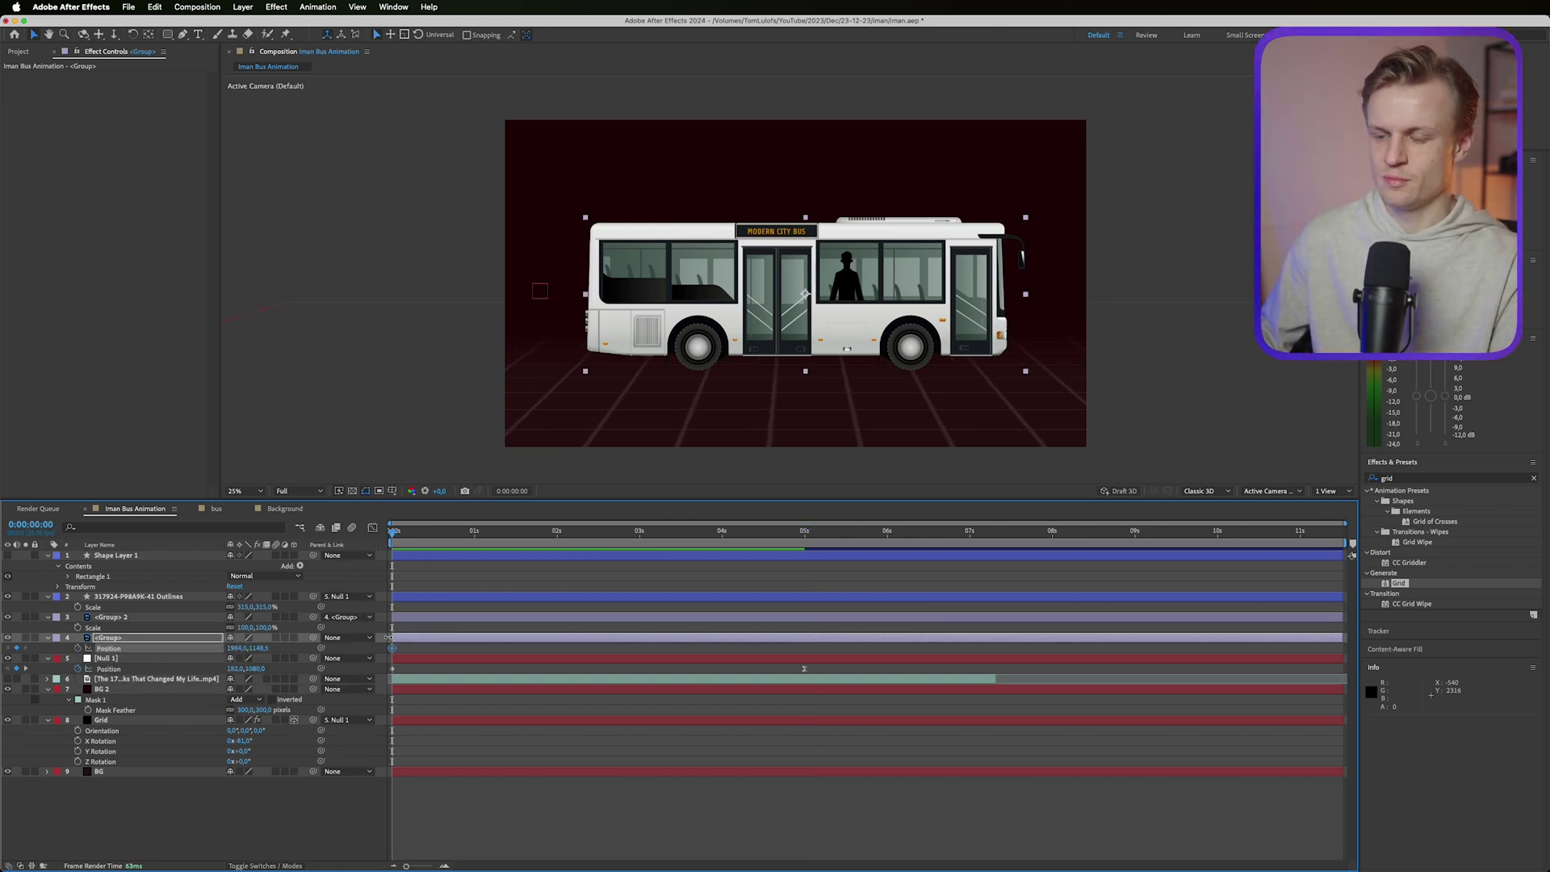
{"action": "left_click_drag", "start_coordinate": [393, 648], "coordinate": [477, 648]}
{"action": "left_click_drag", "start_coordinate": [237, 648], "coordinate": [26, 648]}
Step: Add a bus position keyframe at 0:00:00:23 with the bus farther right, at about X 2190, so it overshoots its resting spot
{"action": "left_click_drag", "start_coordinate": [396, 541], "coordinate": [468, 549]}
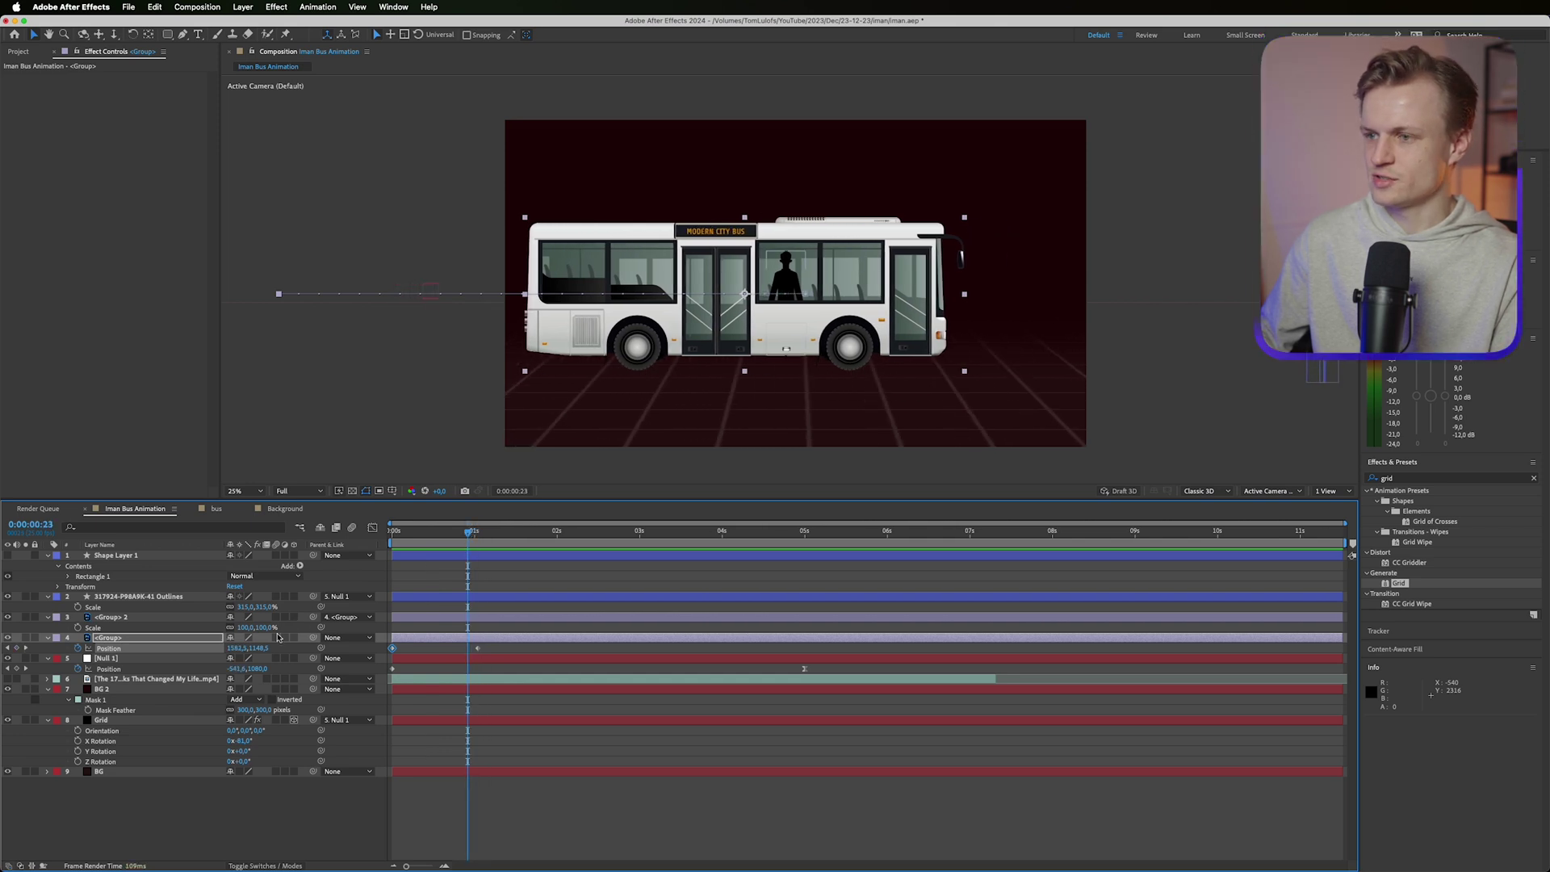
{"action": "left_click_drag", "start_coordinate": [238, 649], "coordinate": [272, 643]}
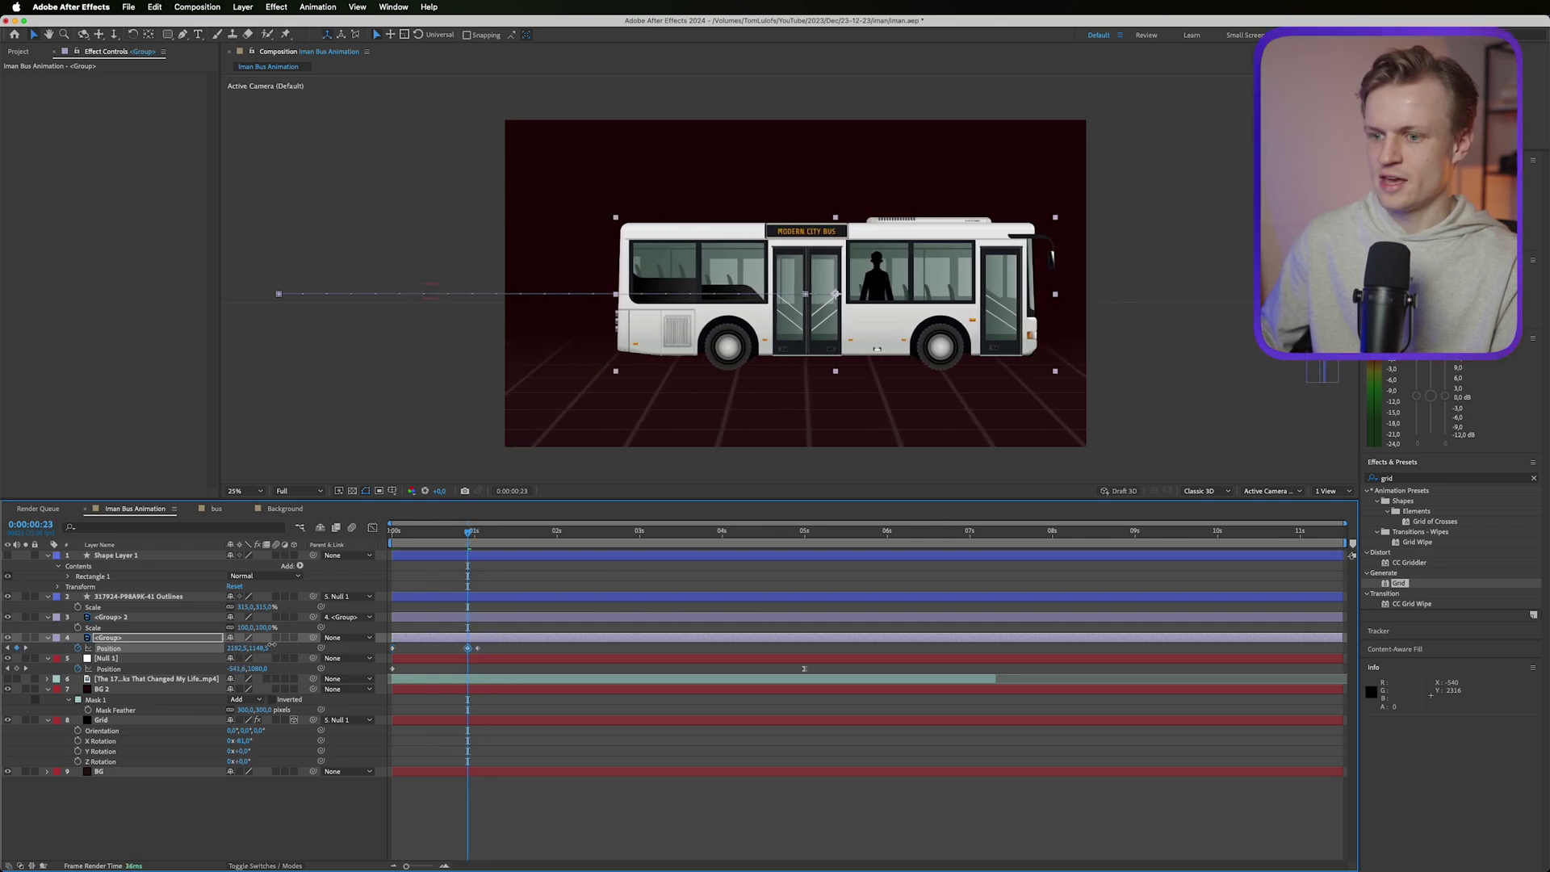
{"action": "left_click", "coordinate": [478, 540]}
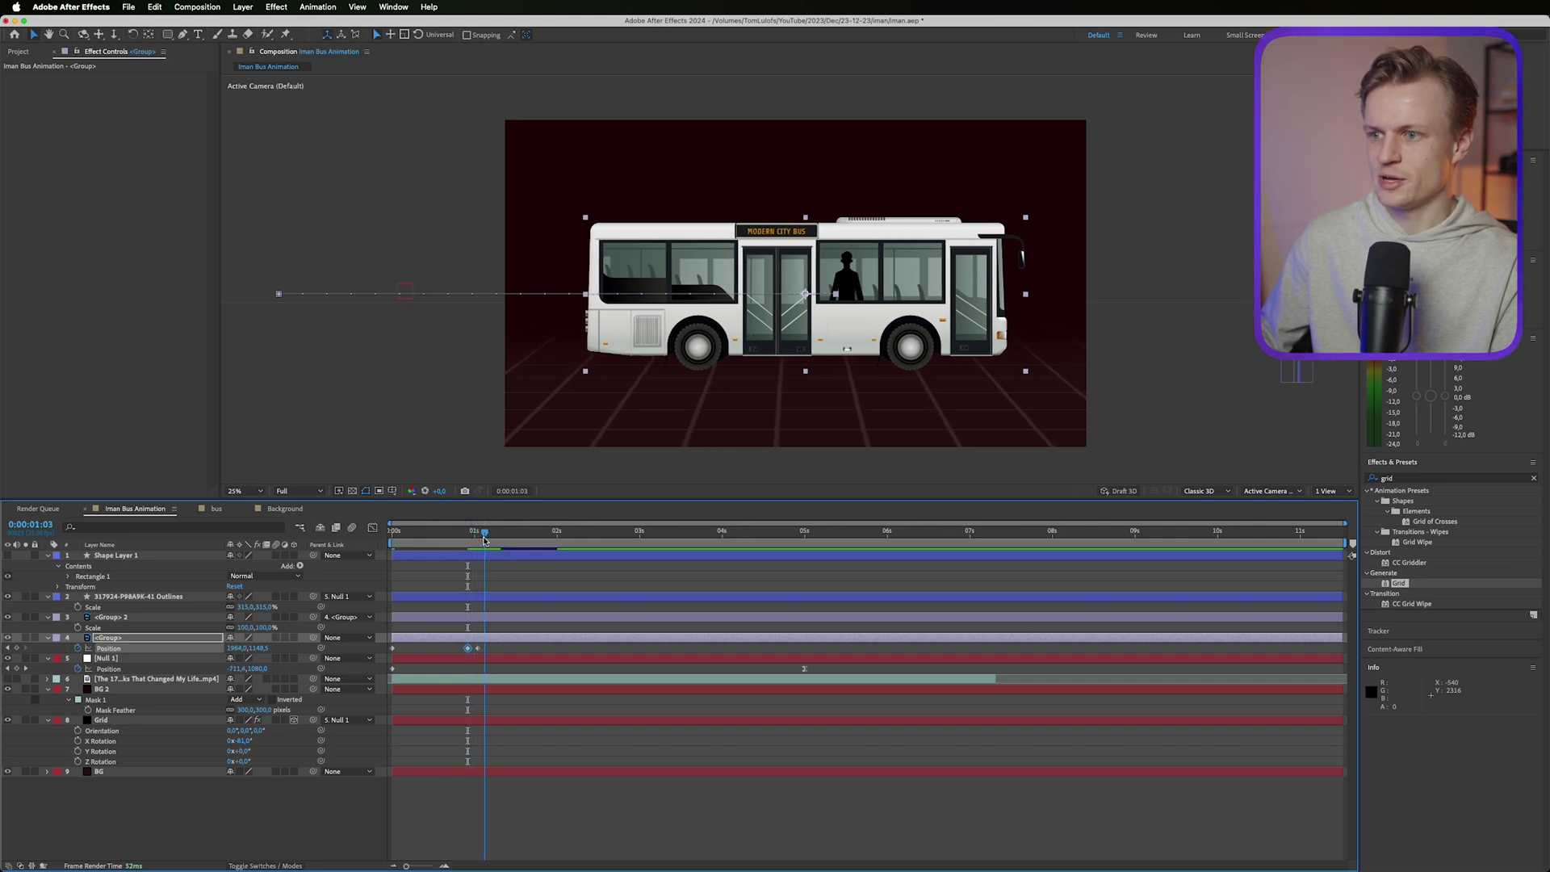
Step: Apply Easy Ease to the bus layer's last two position keyframes
{"action": "key", "text": "Home"}
{"action": "right_click", "coordinate": [467, 649]}
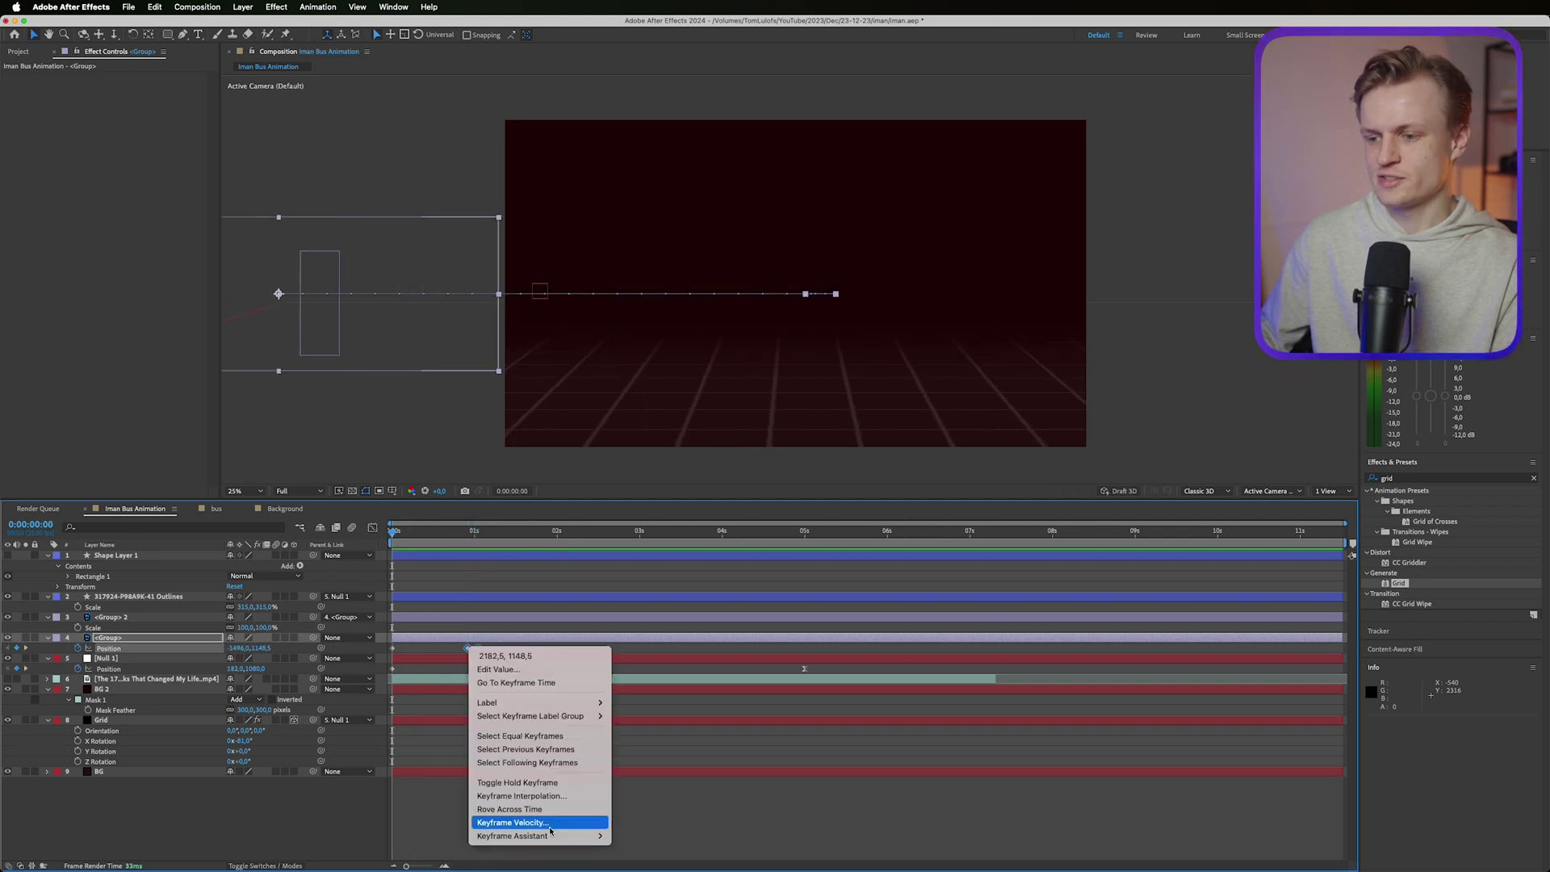
{"action": "mouse_move", "coordinate": [552, 836]}
{"action": "left_click", "coordinate": [703, 780]}
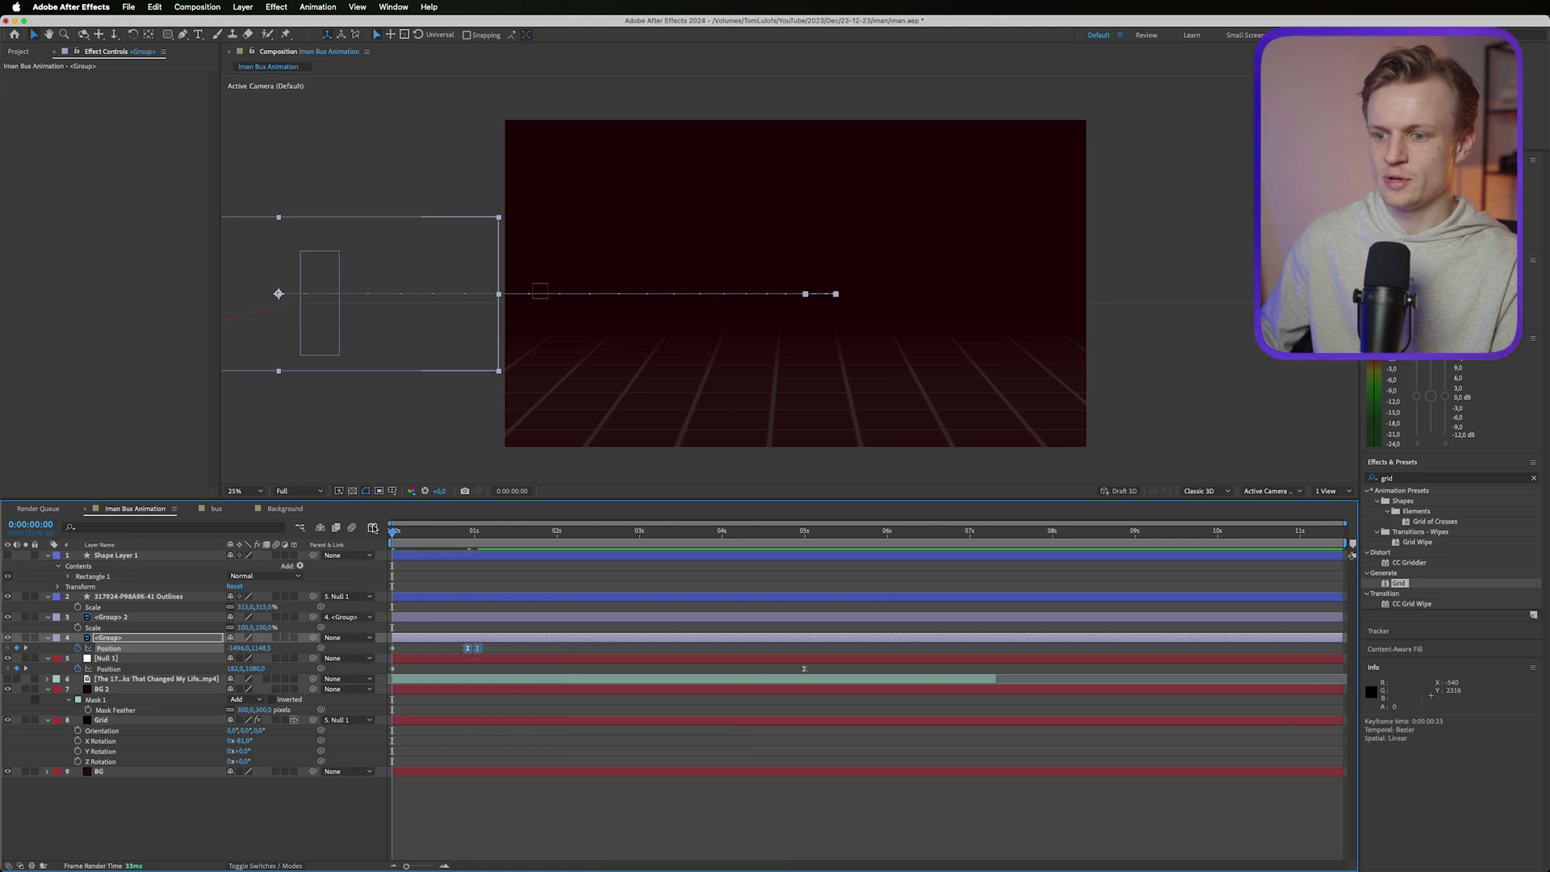
Step: Lengthen the incoming influence of the bus's 0:00:00:23 position keyframe in the speed graph and preview the motion
{"action": "left_click", "coordinate": [372, 527]}
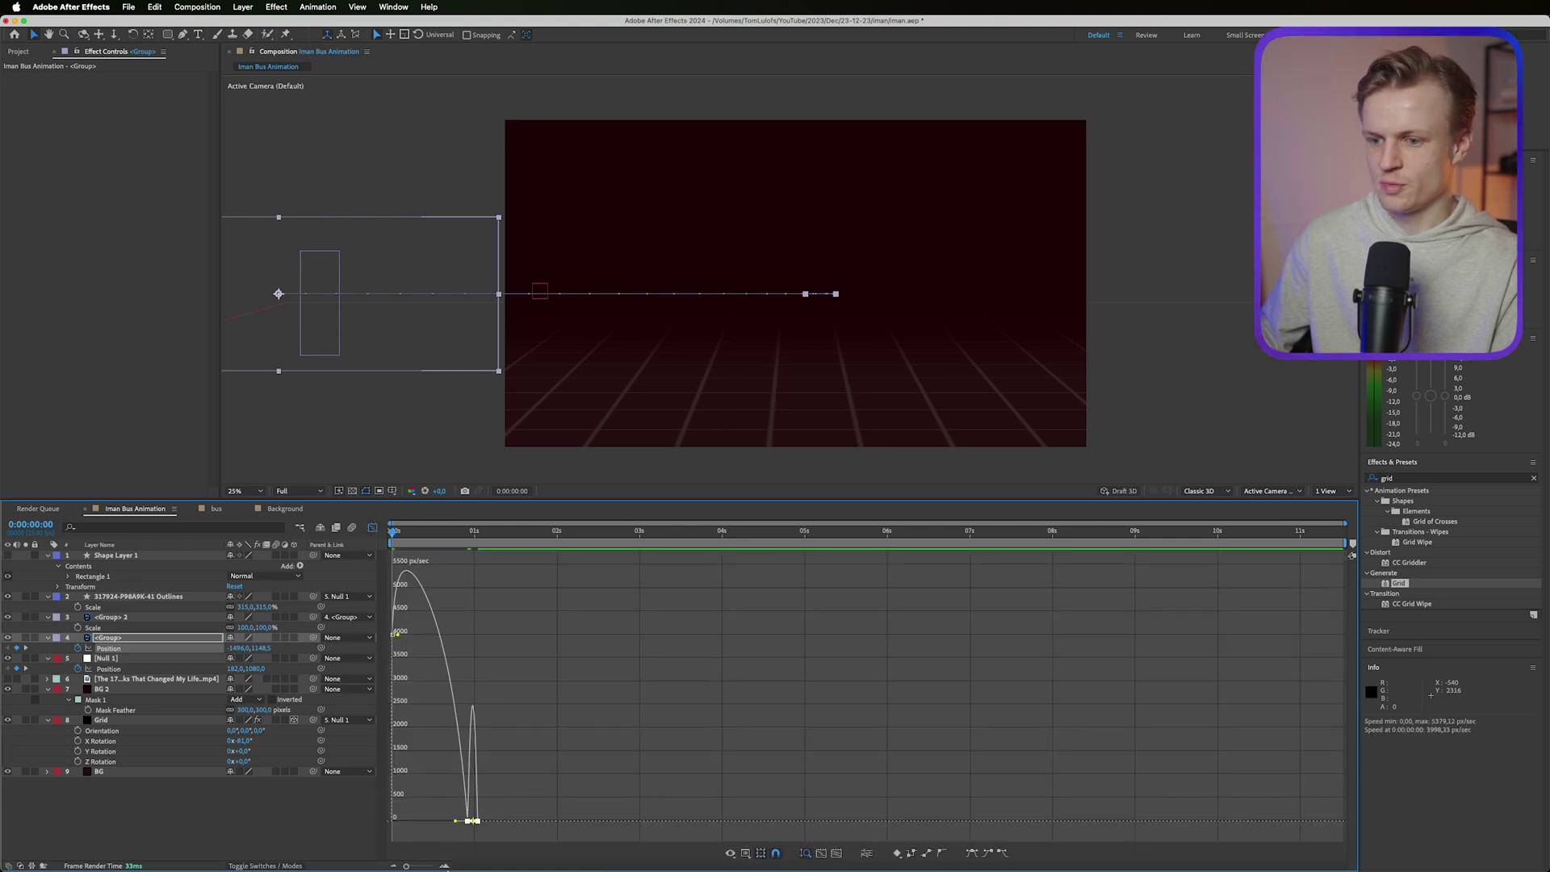
{"action": "left_click", "coordinate": [445, 866]}
{"action": "left_click", "coordinate": [445, 867]}
{"action": "left_click", "coordinate": [445, 866]}
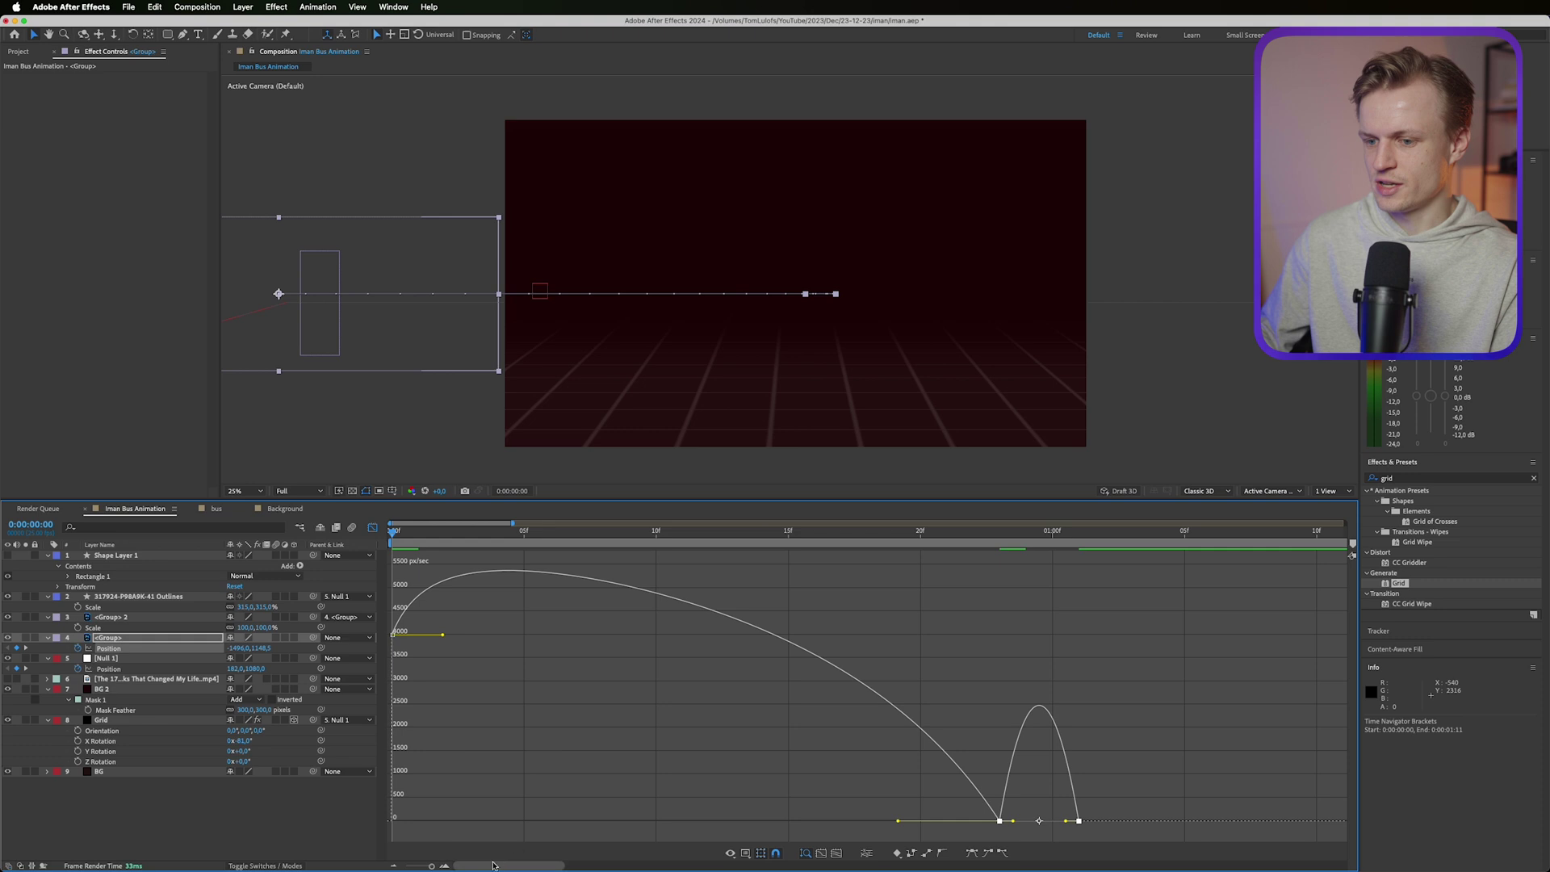
{"action": "left_click_drag", "start_coordinate": [520, 867], "coordinate": [559, 869]}
{"action": "left_click_drag", "start_coordinate": [563, 821], "coordinate": [557, 819]}
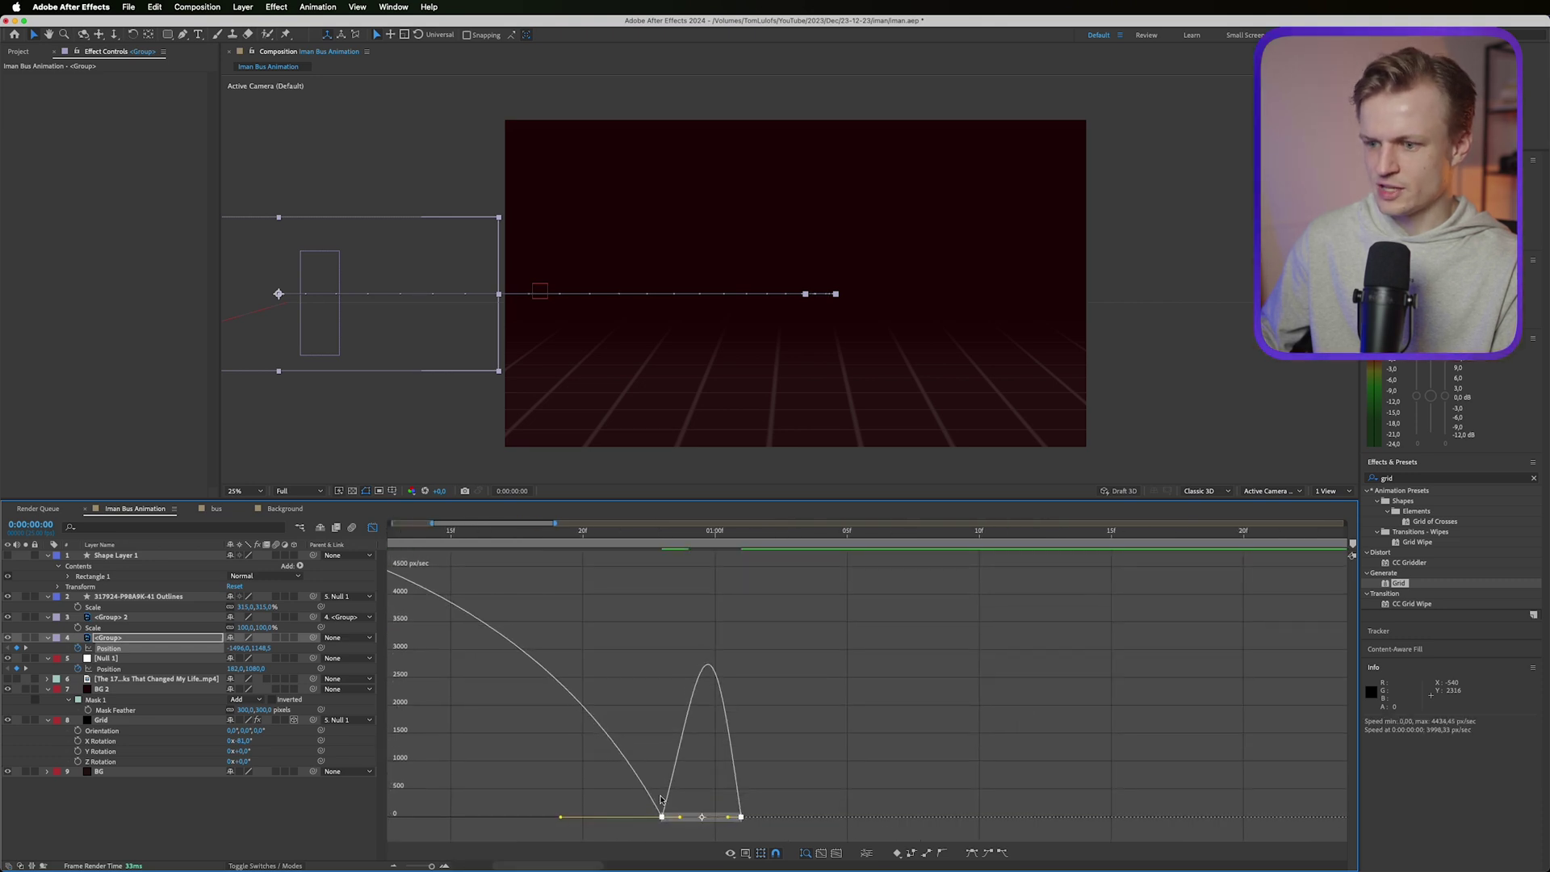
{"action": "left_click", "coordinate": [669, 749]}
{"action": "left_click_drag", "start_coordinate": [667, 824], "coordinate": [495, 823]}
{"action": "key", "text": "space"}
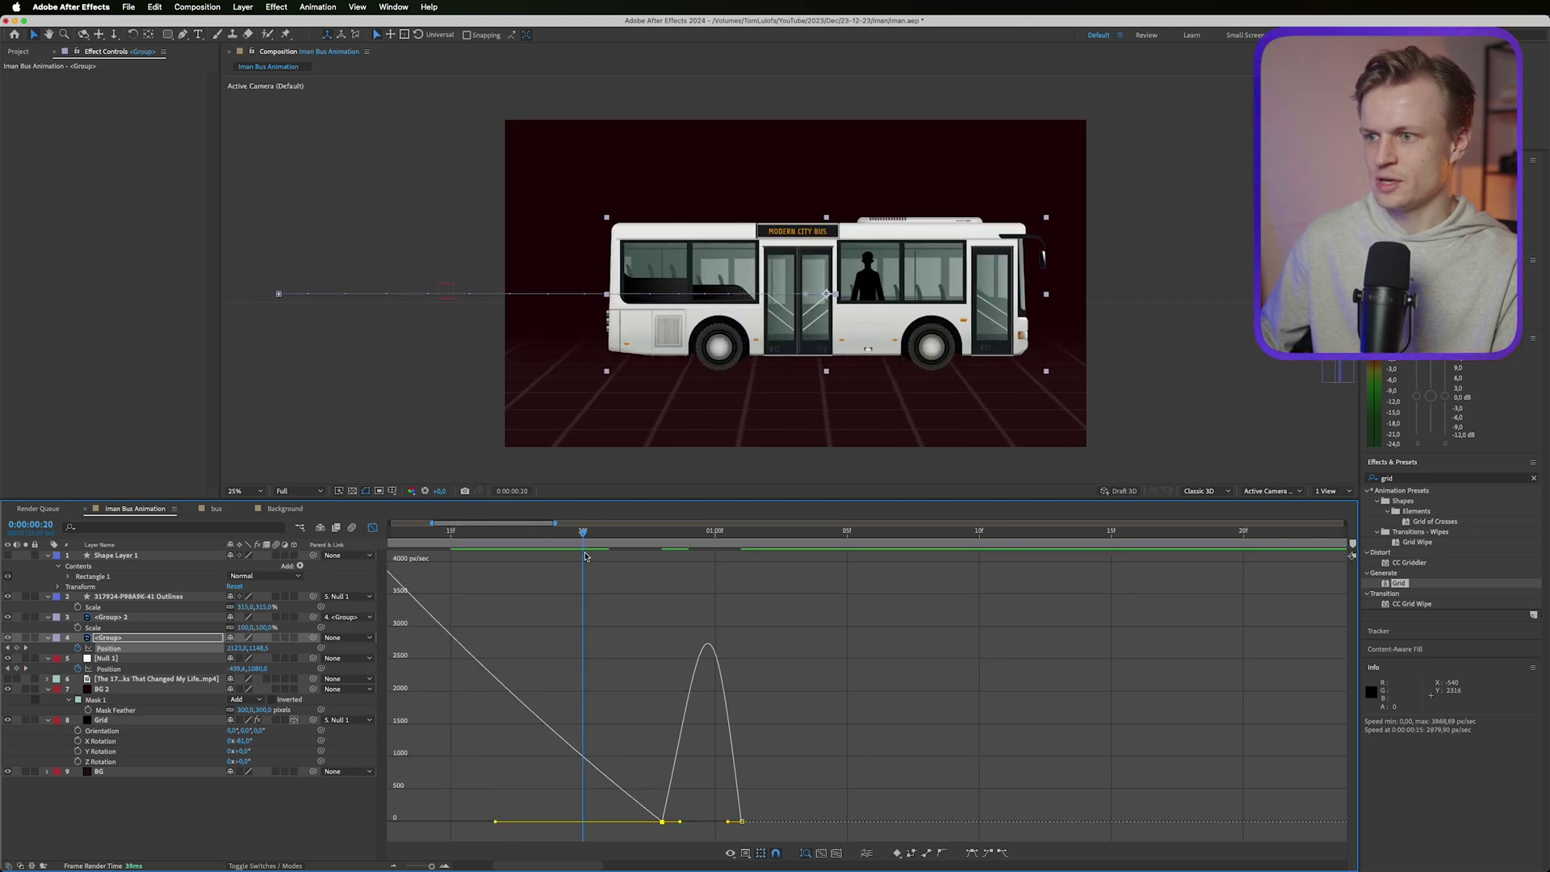
Step: Move the bus's final position keyframe to about 0:00:01:05 in the speed graph and preview the drive-in
{"action": "left_click_drag", "start_coordinate": [743, 823], "coordinate": [842, 823]}
{"action": "key", "text": "space"}
{"action": "left_click_drag", "start_coordinate": [782, 552], "coordinate": [803, 554]}
{"action": "key", "text": "minus"}
{"action": "key", "text": "minus"}
{"action": "key", "text": "space"}
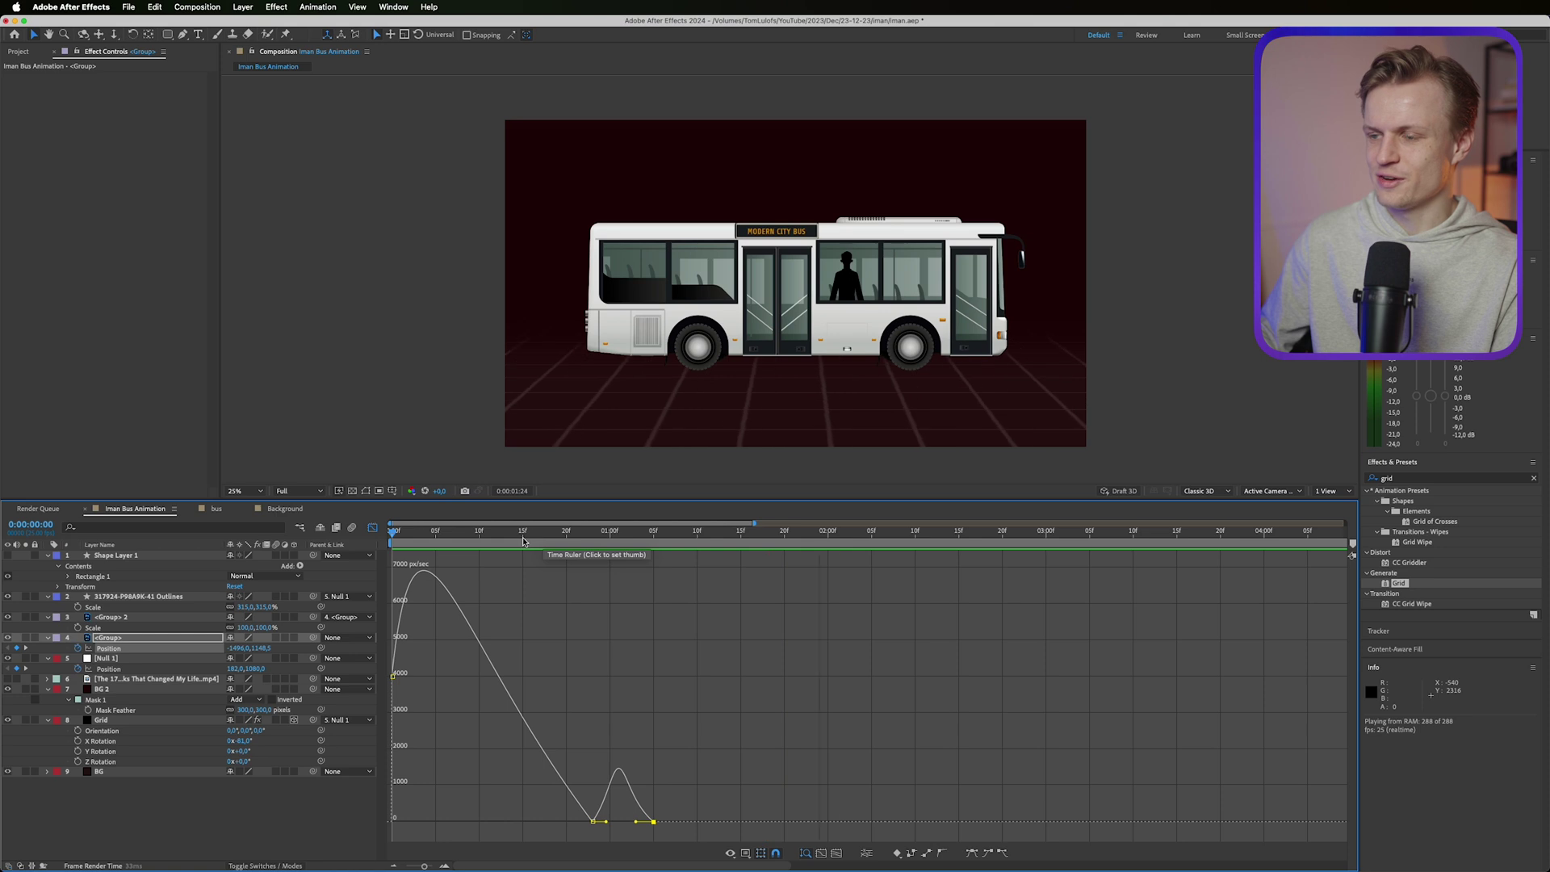
{"action": "key", "text": "space"}
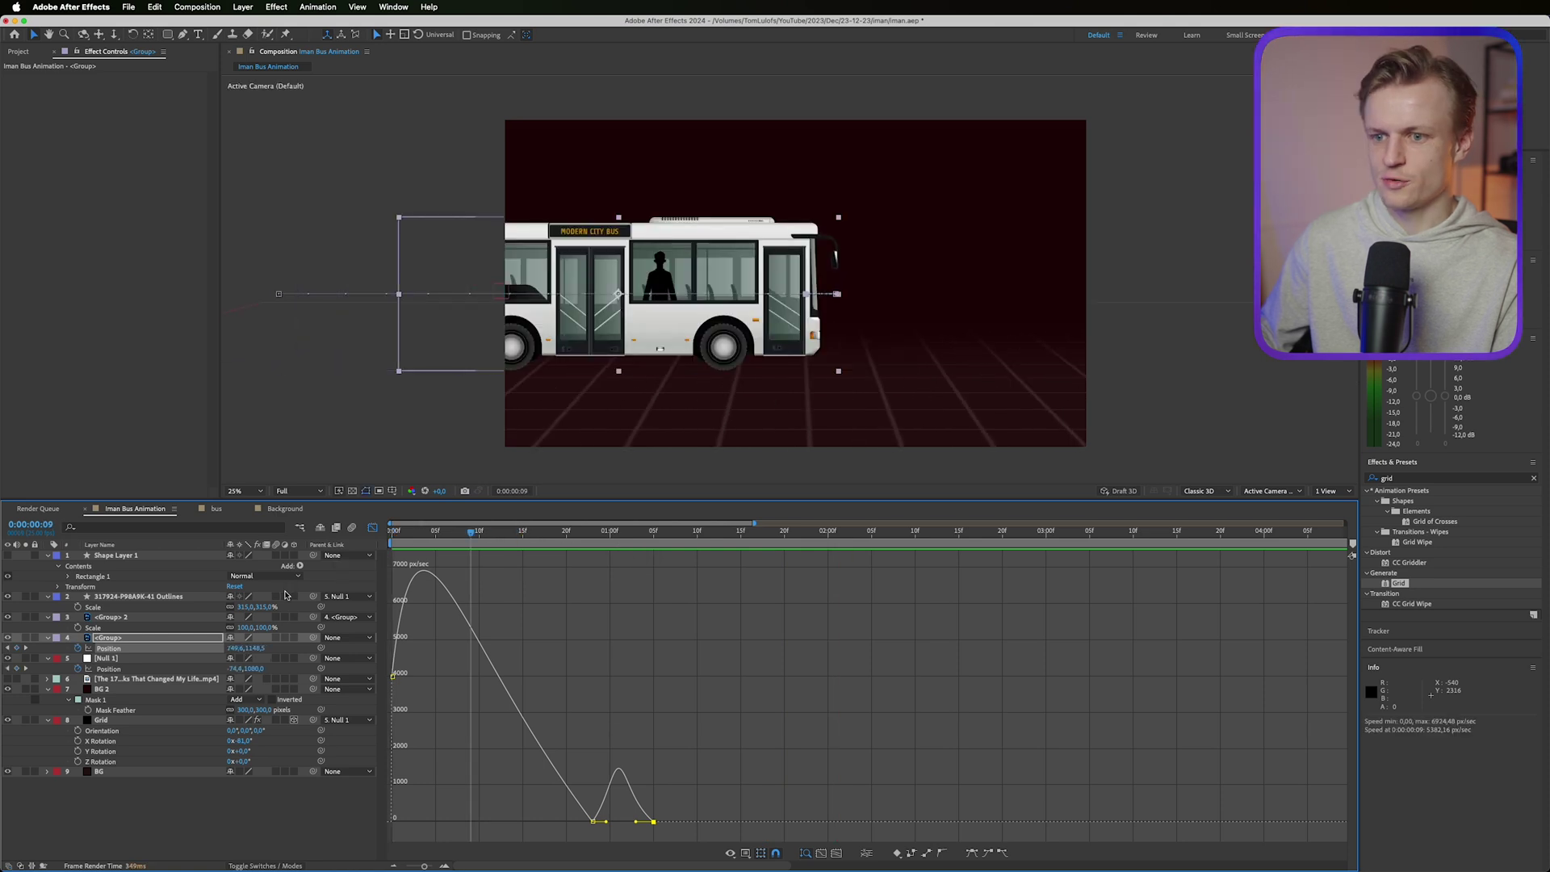
Step: Enable motion blur on the bus and silhouette layers and in the composition, and scrub through the drive-in
{"action": "left_click", "coordinate": [276, 638]}
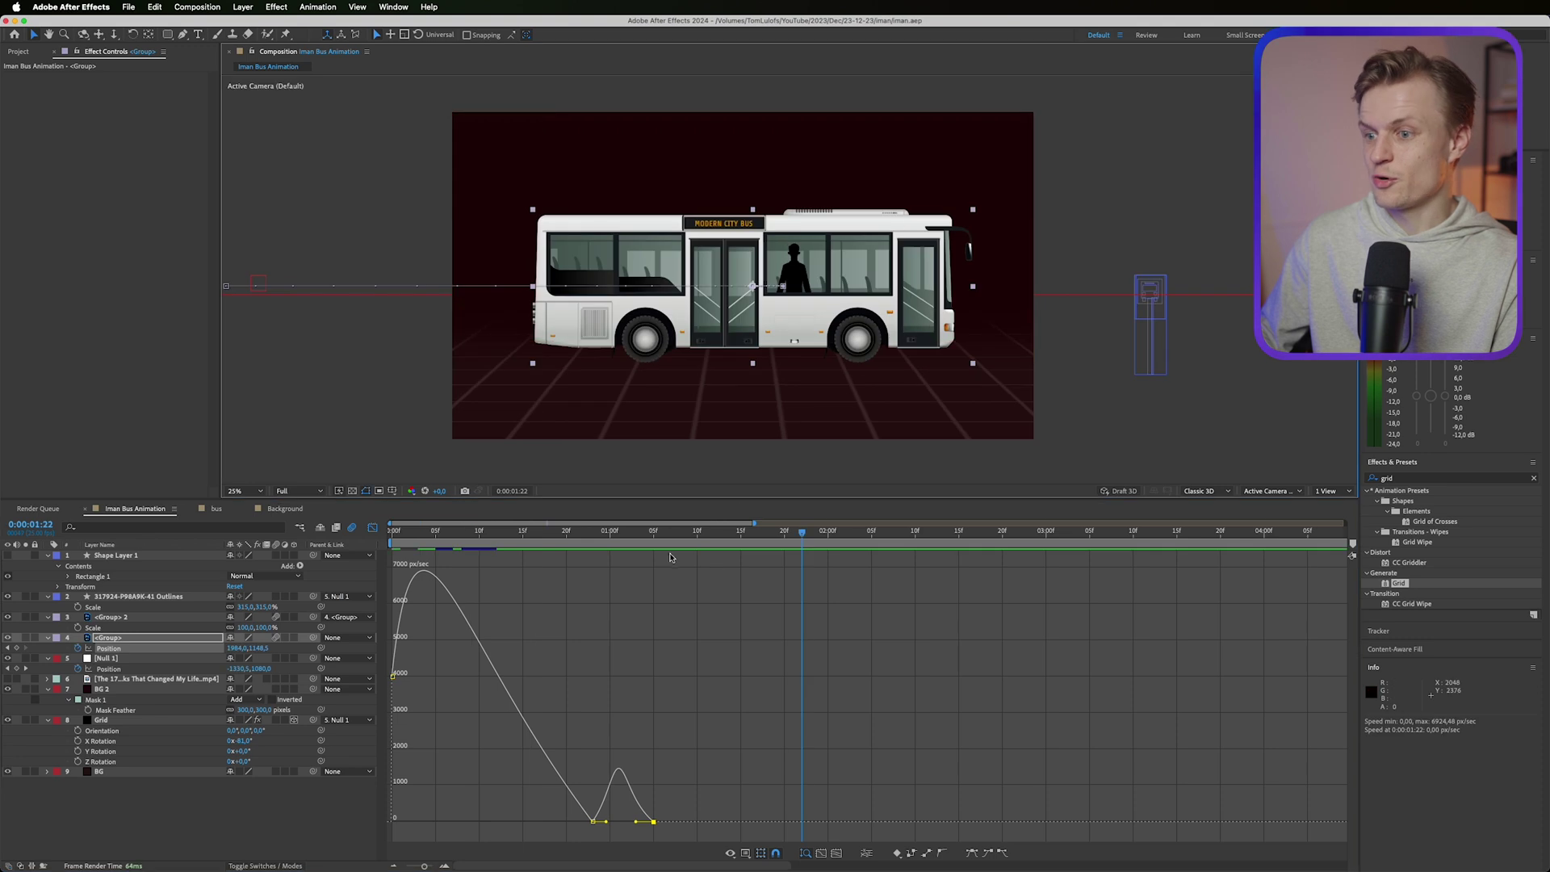
{"action": "left_click_drag", "start_coordinate": [671, 550], "coordinate": [776, 563]}
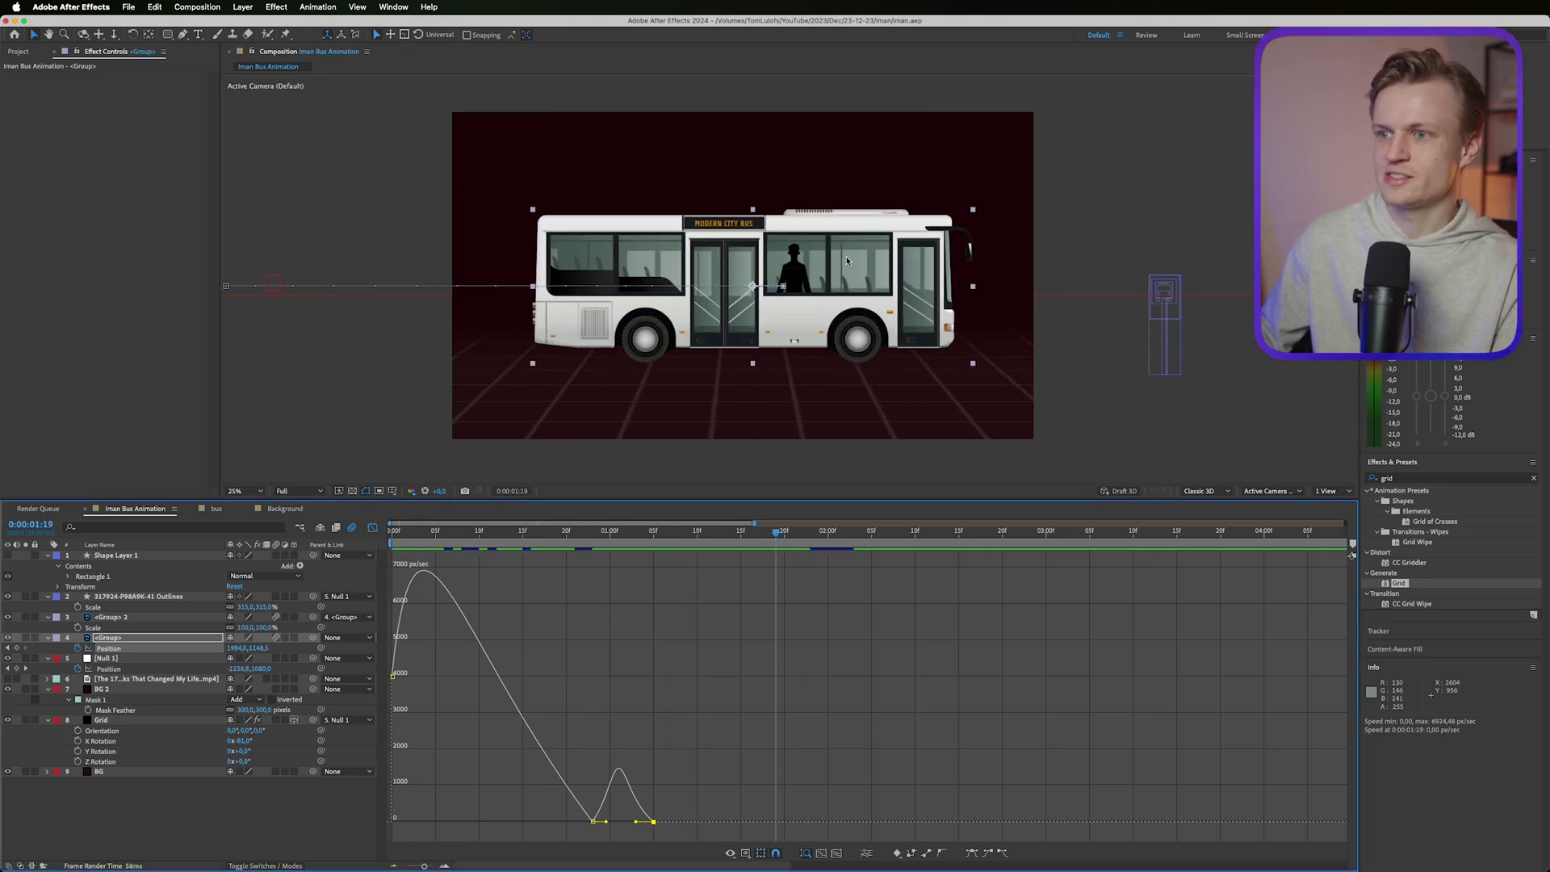
Step: Examine the passenger silhouette in the bus window up close at a frame where the bus has stopped
{"action": "scroll", "coordinate": [847, 260], "scroll_direction": "up", "scroll_amount": 2}
{"action": "scroll", "coordinate": [796, 319], "scroll_direction": "up", "scroll_amount": 2}
{"action": "left_click_drag", "start_coordinate": [776, 533], "coordinate": [857, 581]}
{"action": "left_click_drag", "start_coordinate": [731, 582], "coordinate": [907, 582]}
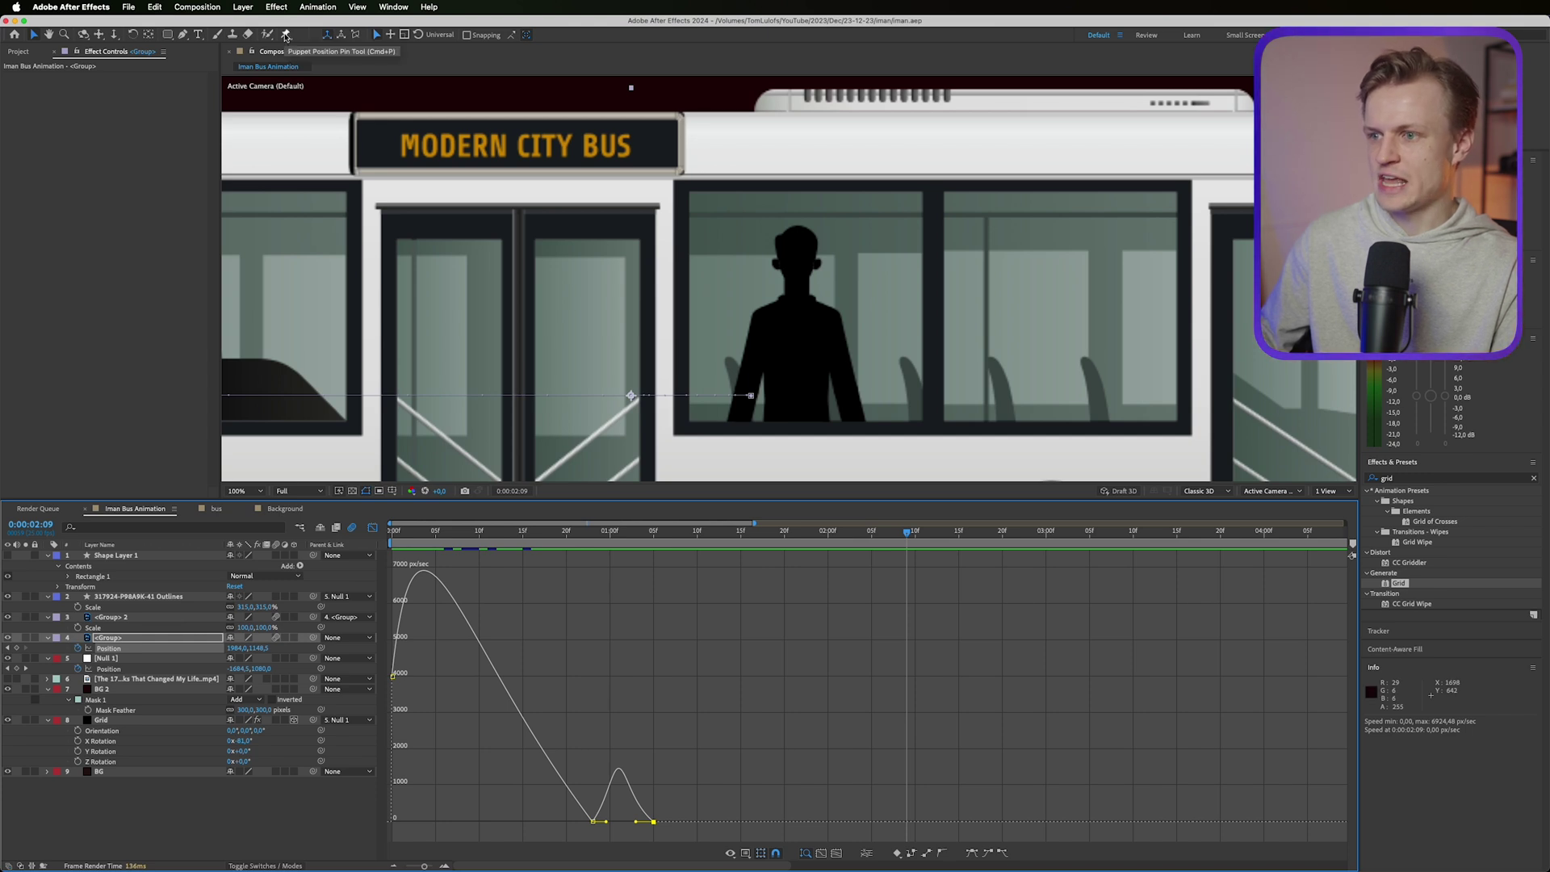
{"action": "key", "text": "period"}
{"action": "key", "text": "period"}
{"action": "scroll", "coordinate": [847, 373], "scroll_direction": "down", "scroll_amount": 1}
{"action": "scroll", "coordinate": [847, 367], "scroll_direction": "up", "scroll_amount": 1}
{"action": "scroll", "coordinate": [839, 299], "scroll_direction": "down", "scroll_amount": 1}
{"action": "key", "text": "comma"}
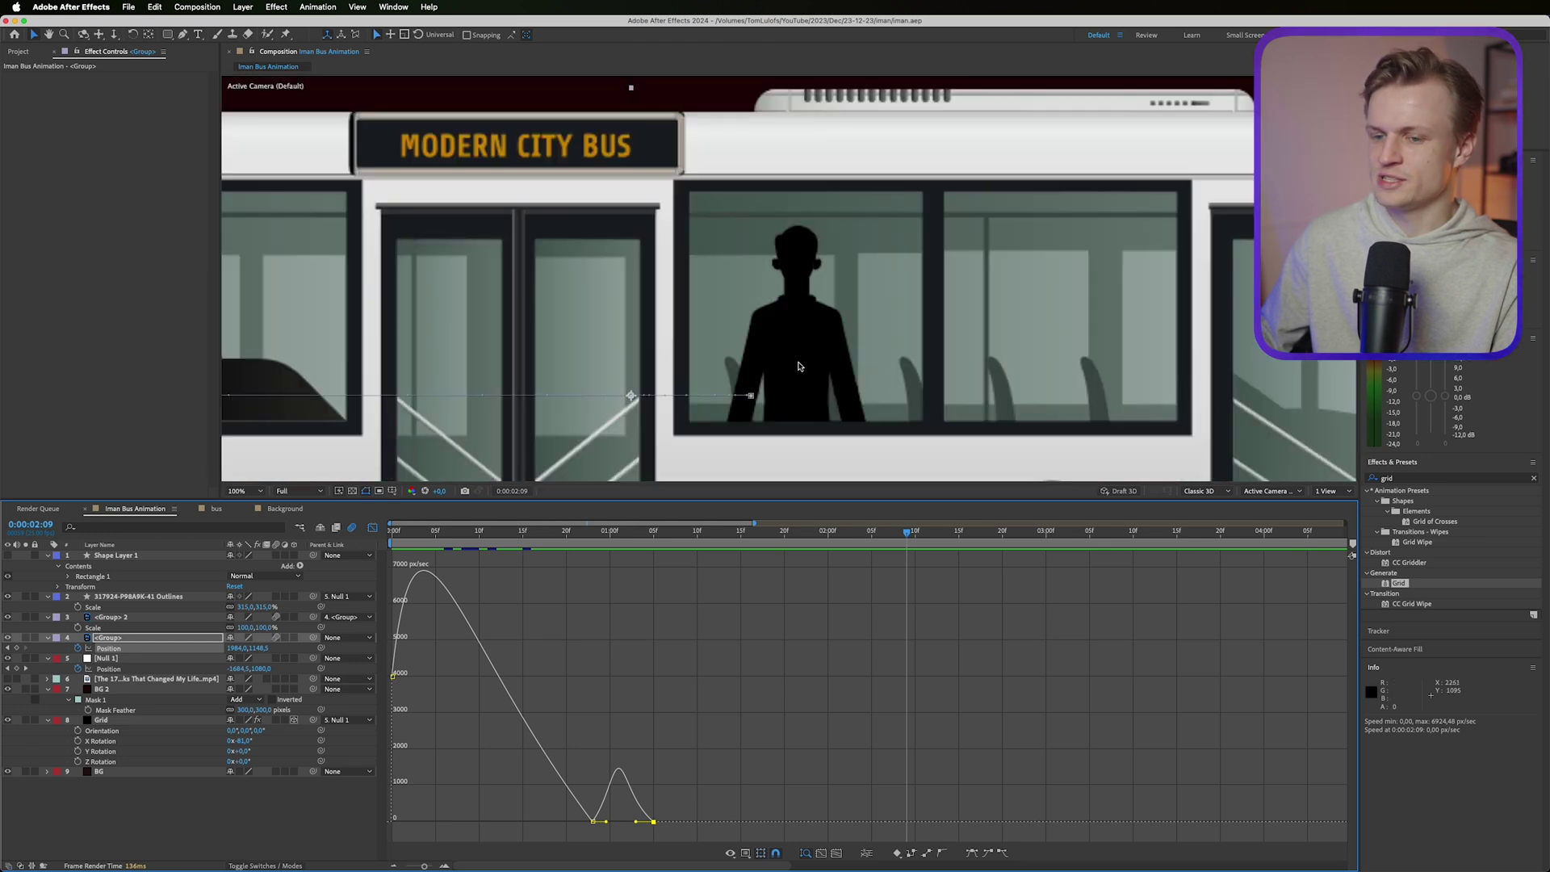
Step: Apply the Turbulent Displace effect to the passenger silhouette layer
{"action": "left_click", "coordinate": [104, 618]}
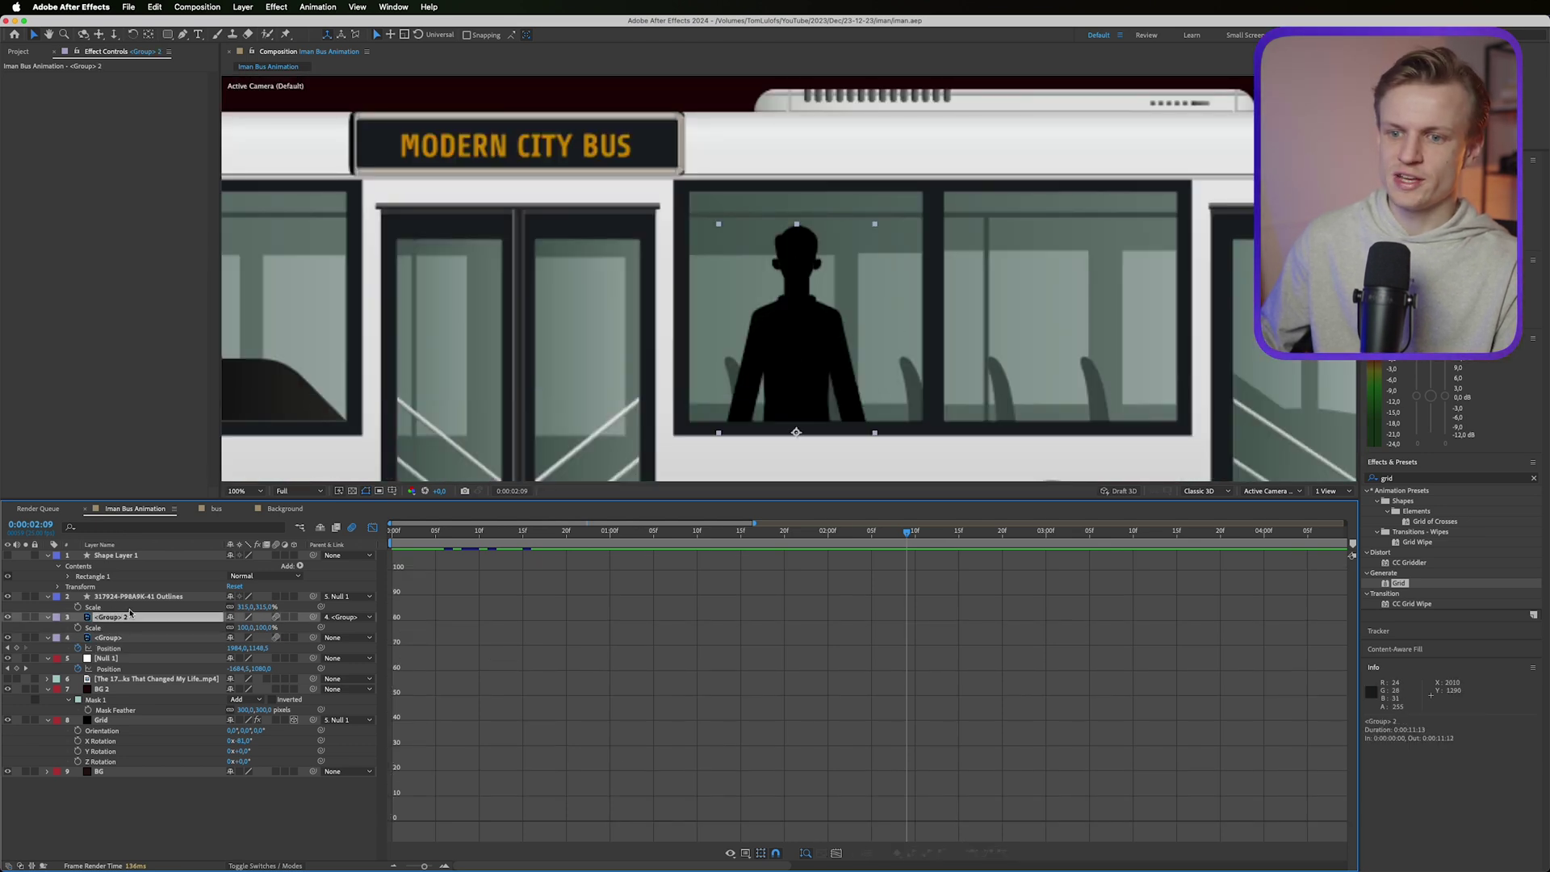
{"action": "left_click", "coordinate": [1445, 478]}
{"action": "type", "text": "turb"}
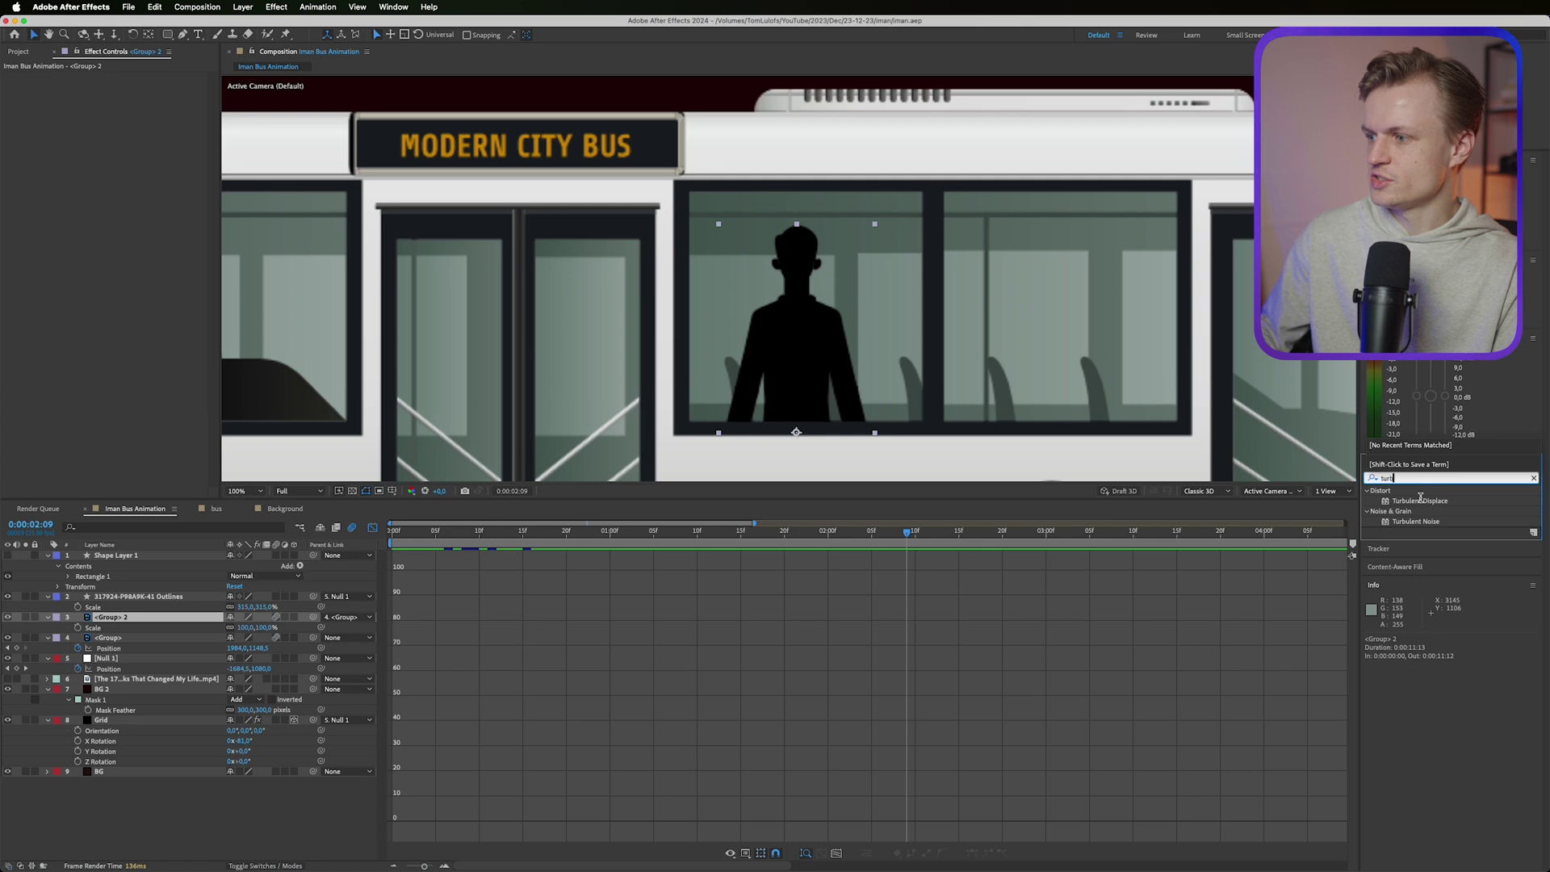
{"action": "left_click", "coordinate": [1422, 500]}
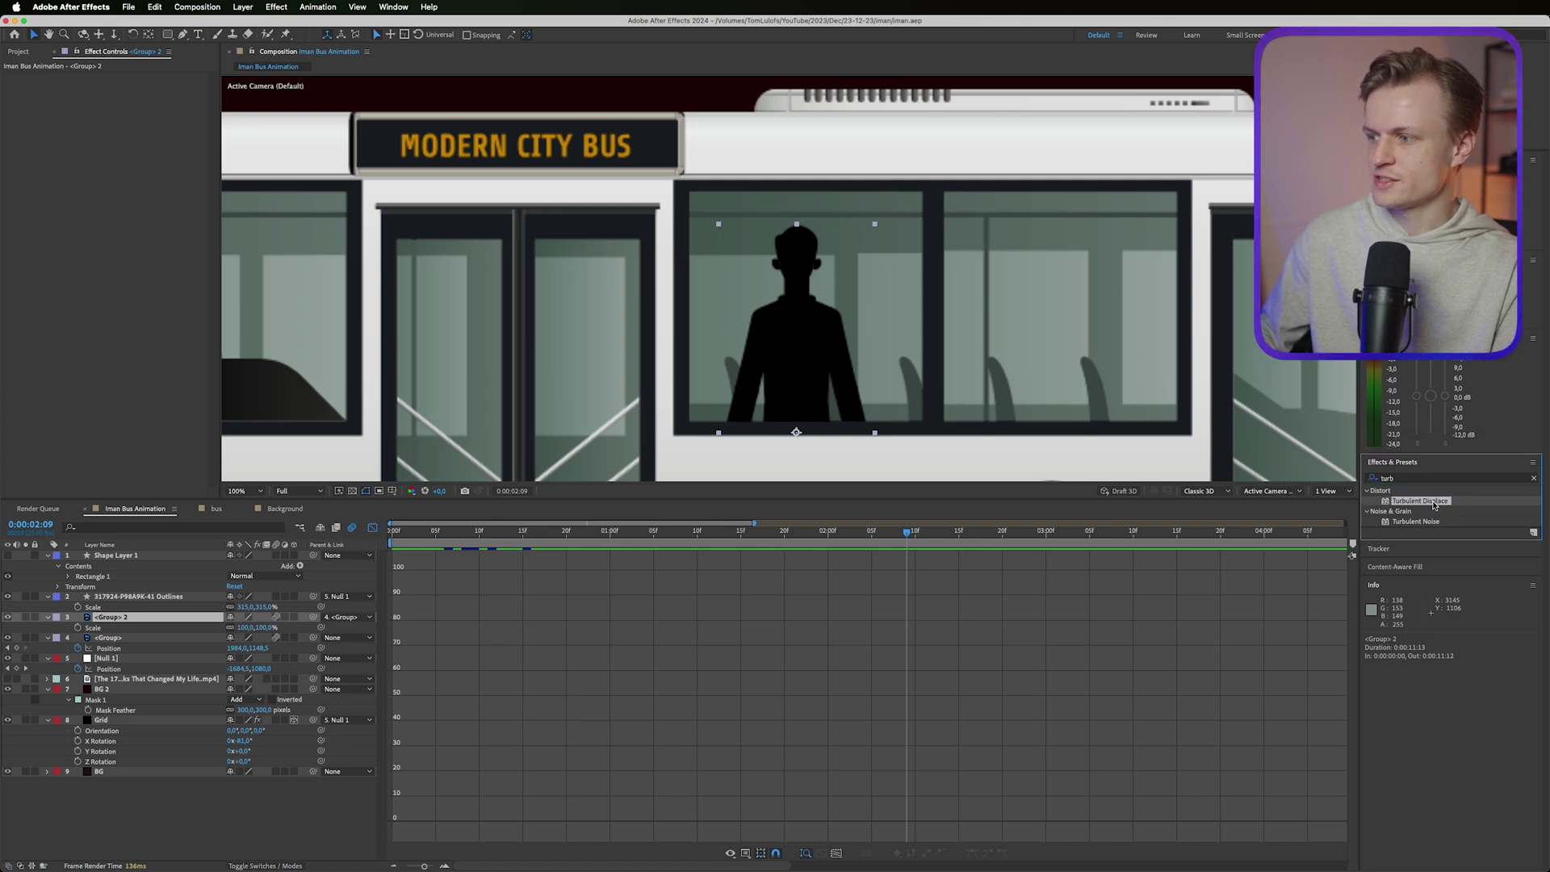
{"action": "double_click", "coordinate": [1433, 506]}
Step: Set the silhouette's Turbulent Displace size to 2 and its amount to 20
{"action": "left_click_drag", "start_coordinate": [130, 108], "coordinate": [332, 138]}
{"action": "left_click_drag", "start_coordinate": [1067, 164], "coordinate": [582, 183]}
{"action": "key", "text": "super+z"}
{"action": "left_click", "coordinate": [127, 98]}
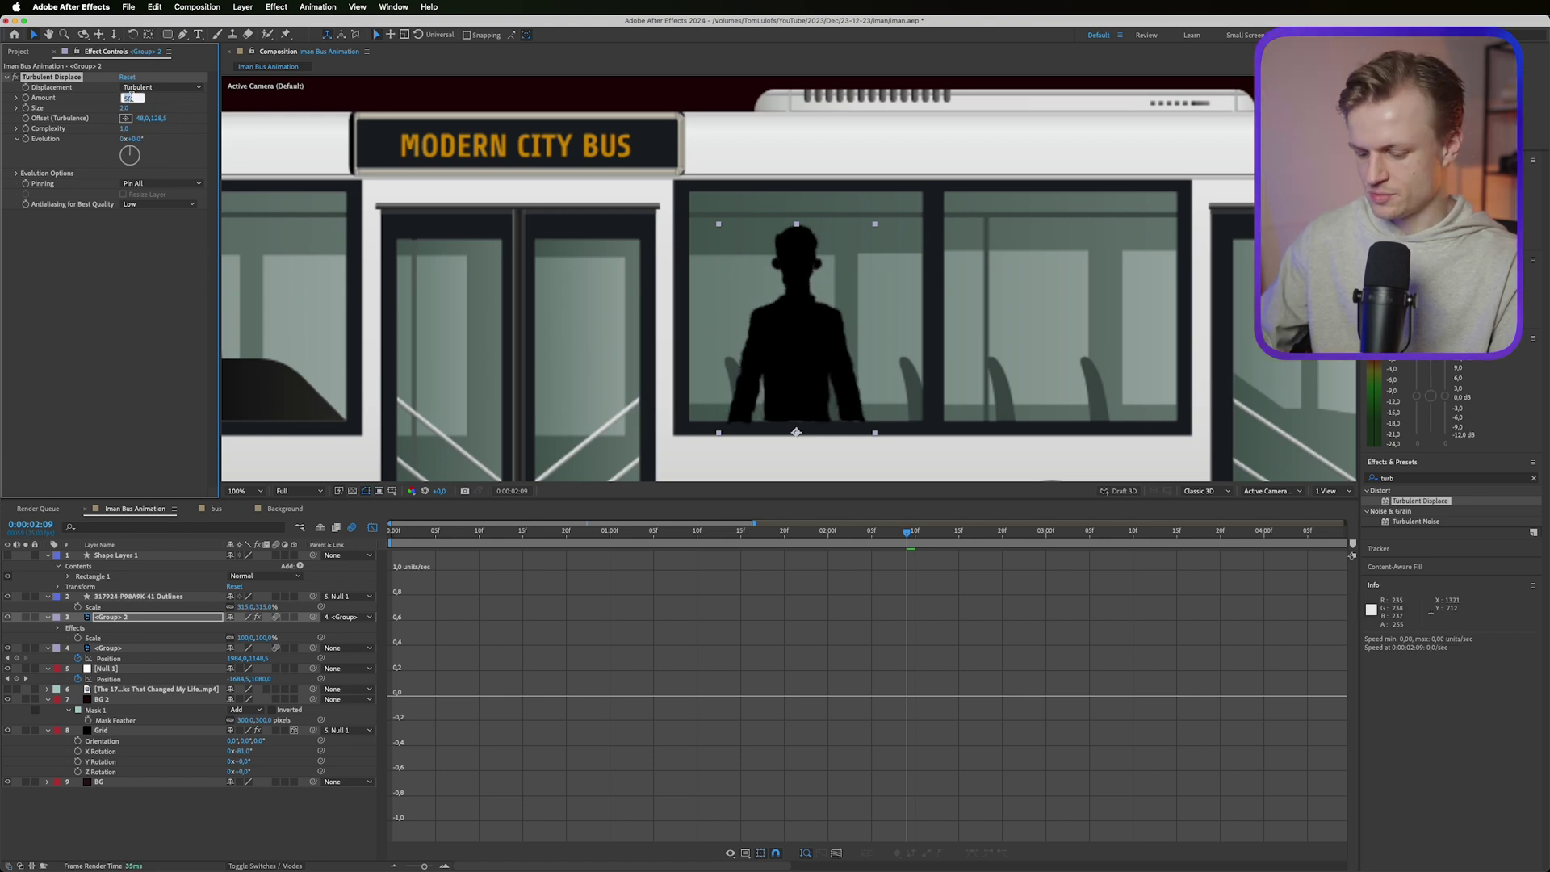
{"action": "type", "text": "20"}
{"action": "key", "text": "Return"}
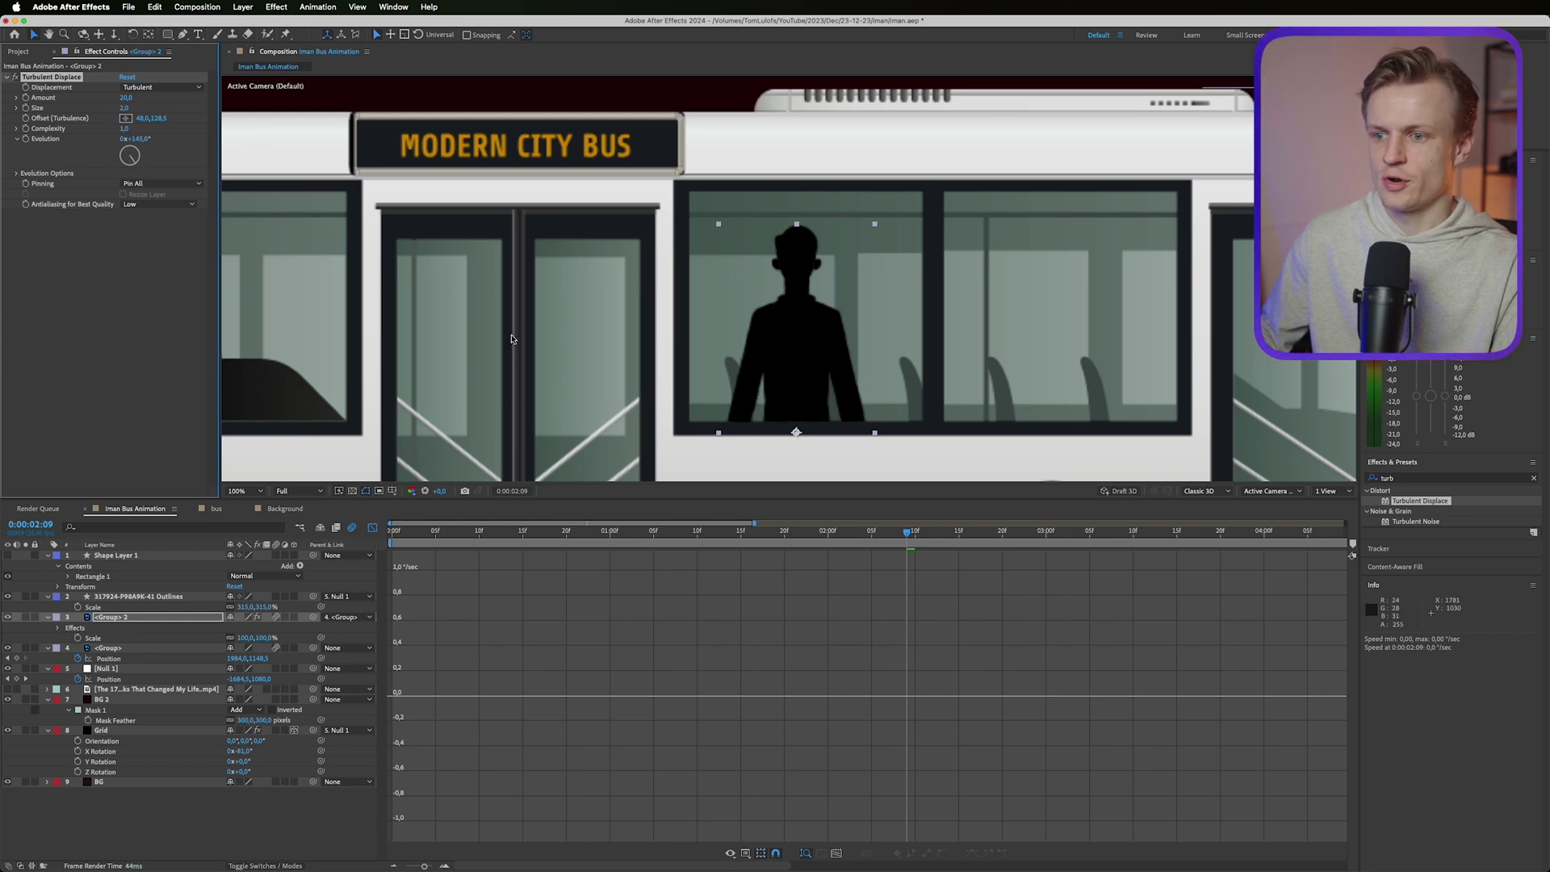
Step: Keyframe the Turbulent Displace evolution from 0 at the composition's start to 2 revolutions at its end, and leave the graph editor
{"action": "key", "text": "Home"}
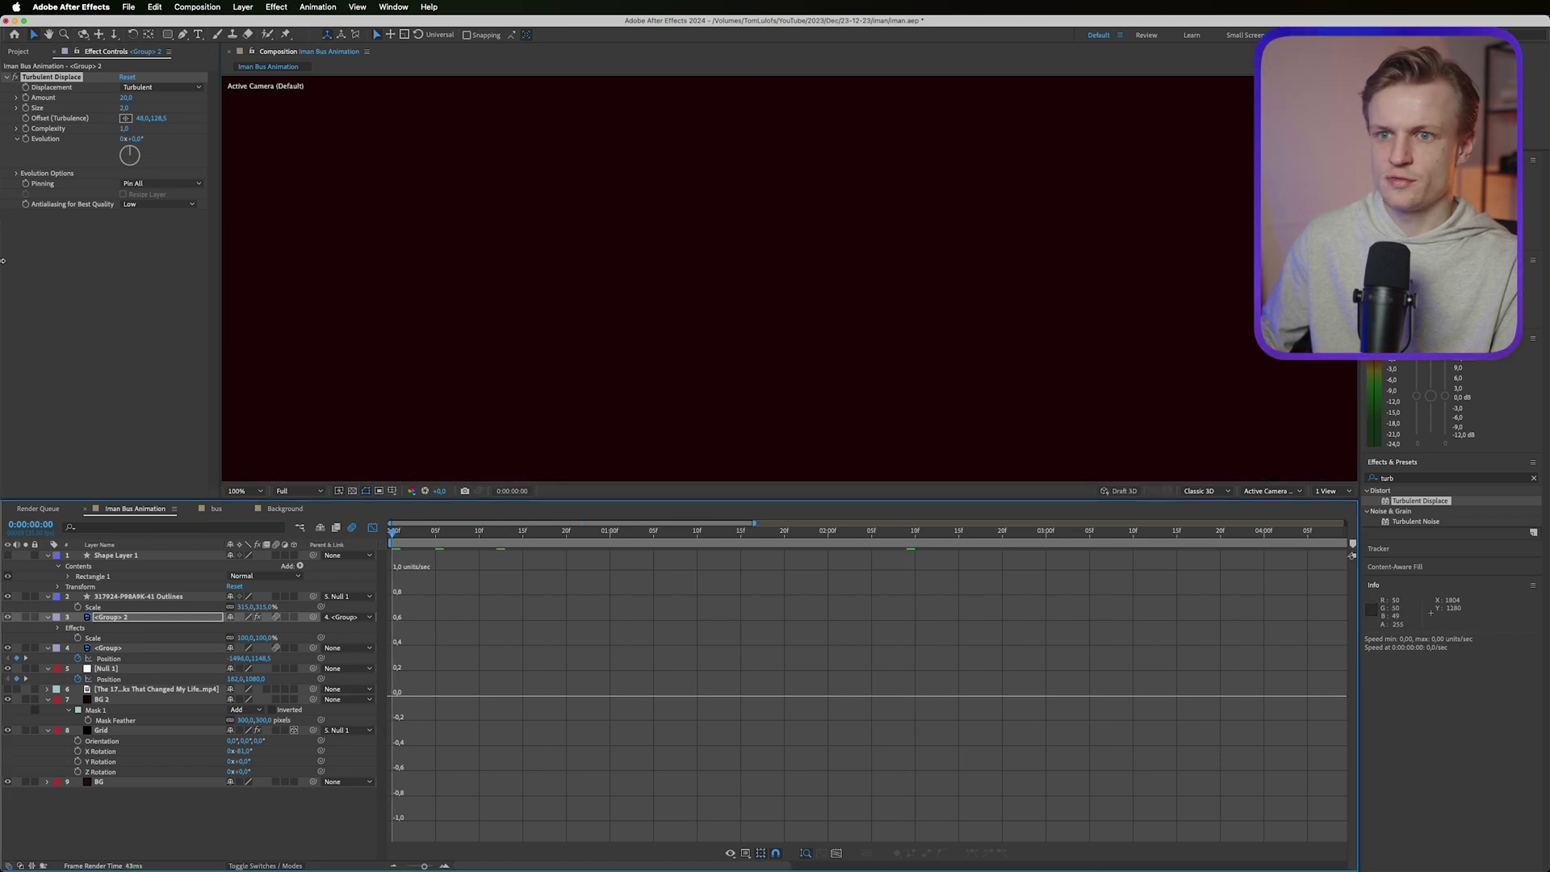
{"action": "left_click", "coordinate": [25, 139]}
{"action": "key", "text": "End"}
{"action": "left_click", "coordinate": [122, 139]}
{"action": "type", "text": "2"}
{"action": "key", "text": "Return"}
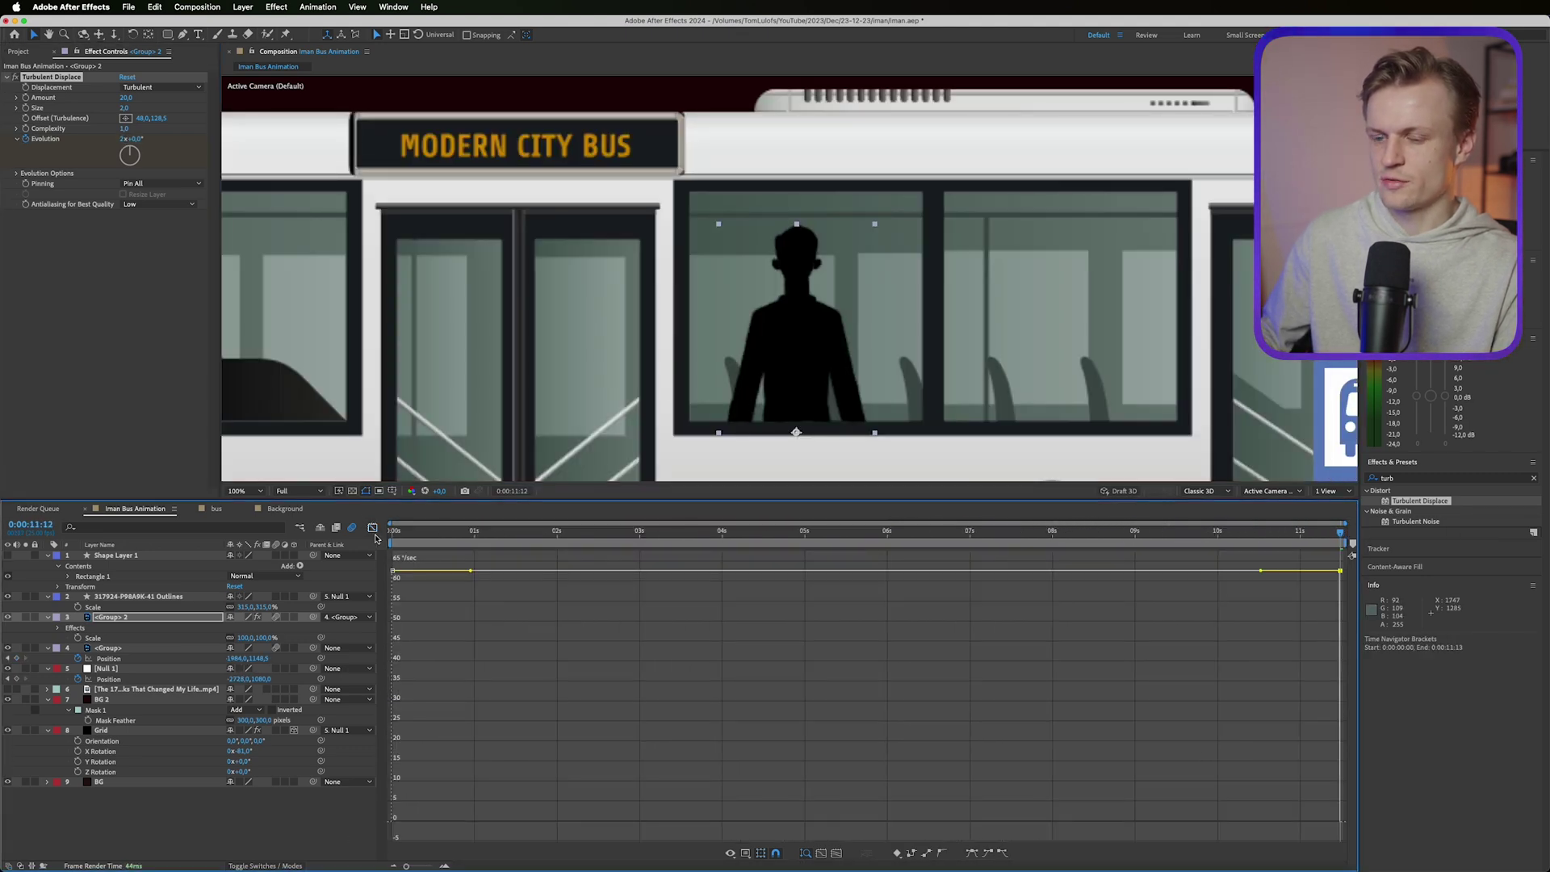
{"action": "left_click", "coordinate": [373, 528]}
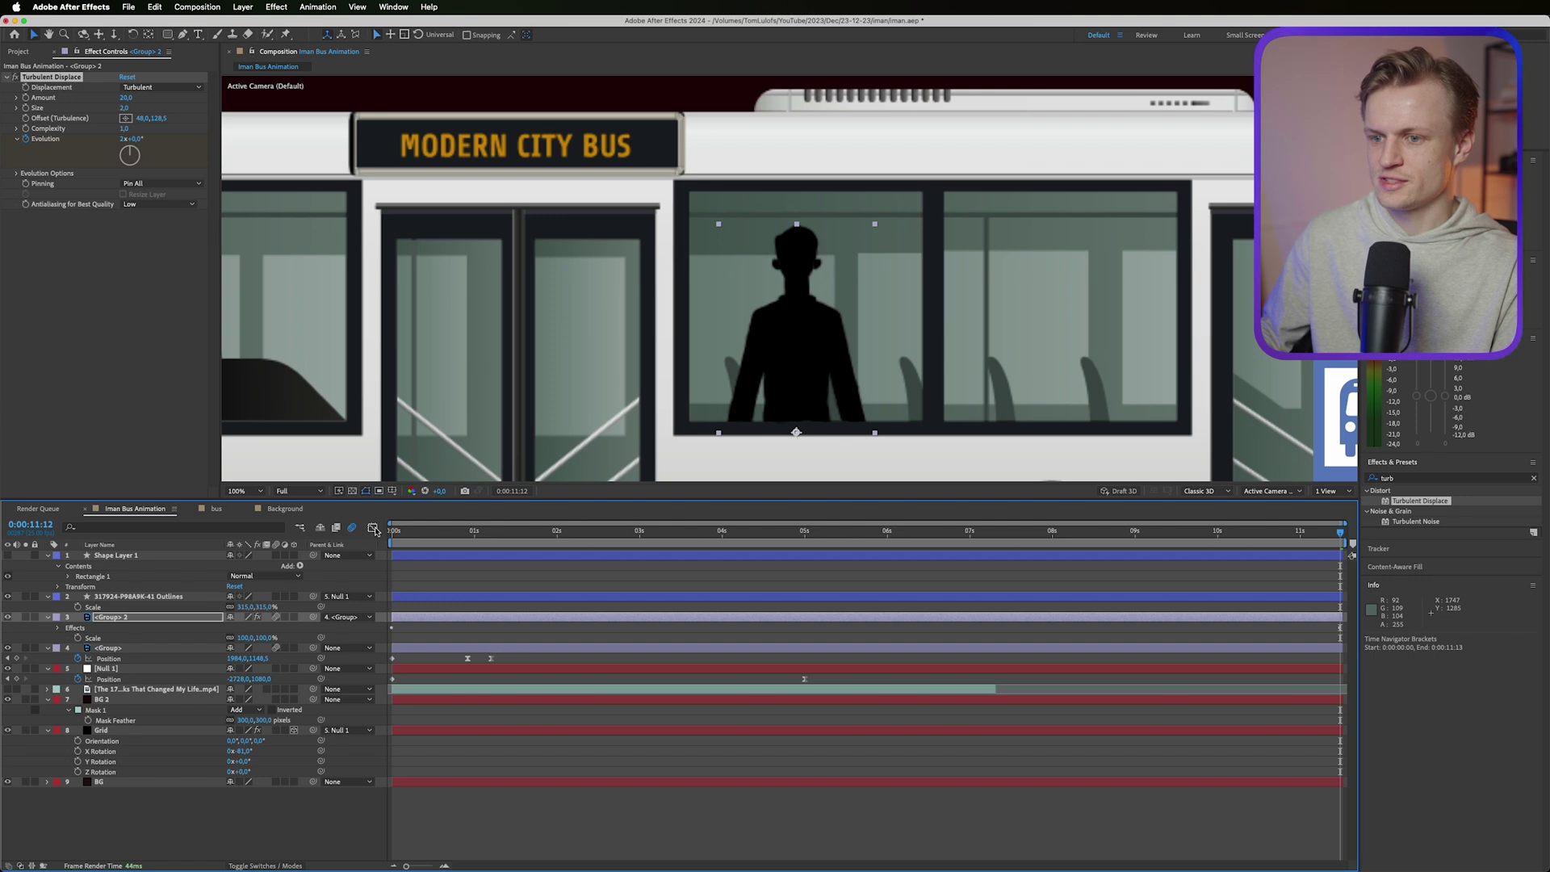
Step: Raise the silhouette's Turbulent Displace amount to 30 and preview the wobble
{"action": "left_click_drag", "start_coordinate": [982, 530], "coordinate": [779, 530]}
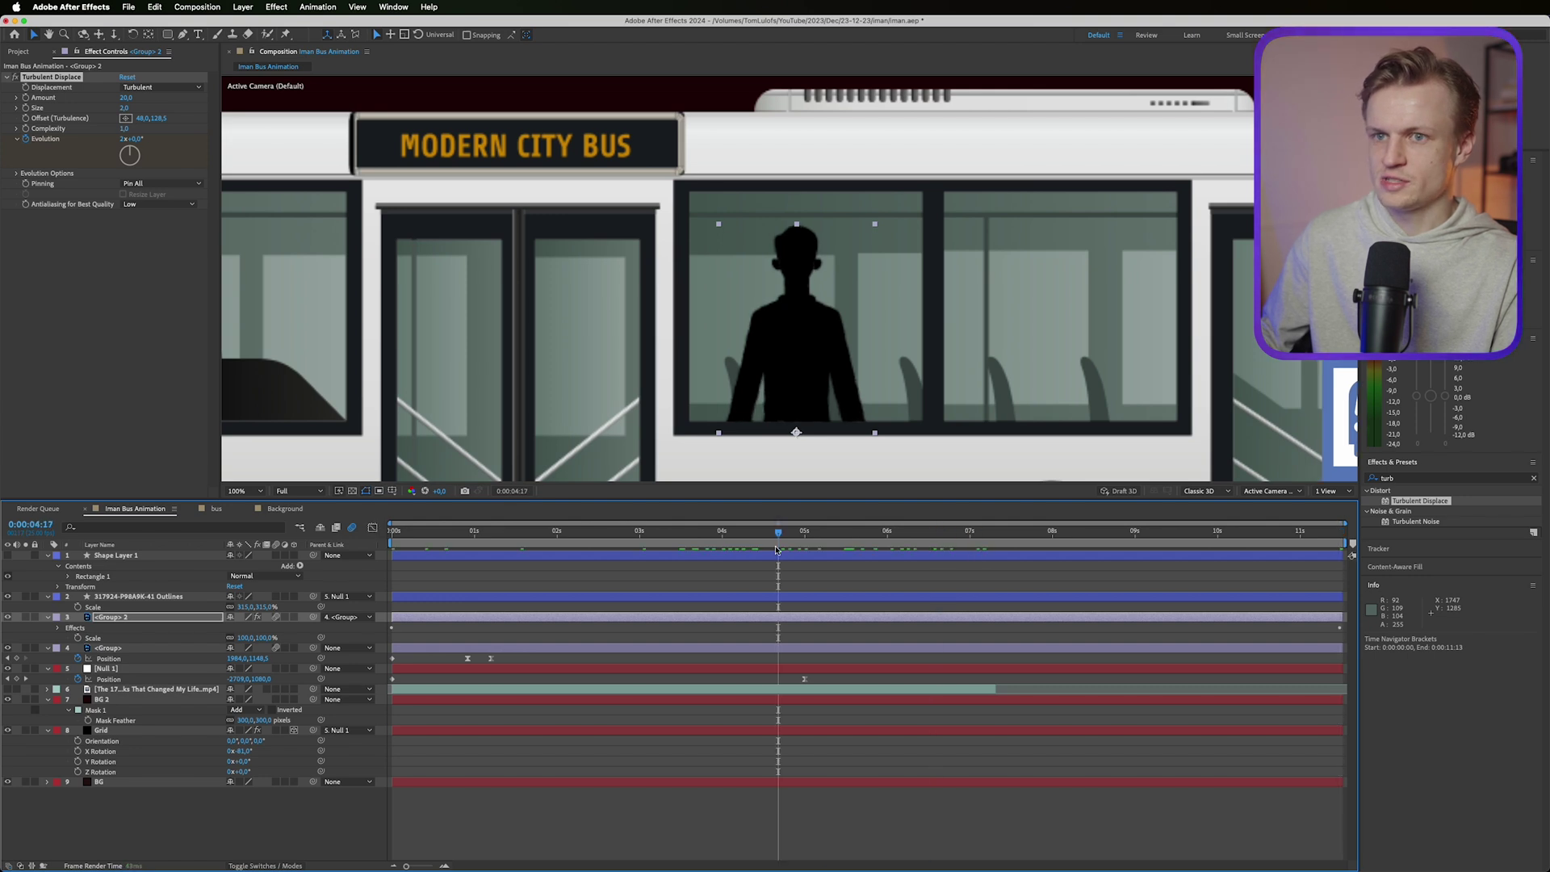
{"action": "left_click", "coordinate": [124, 98]}
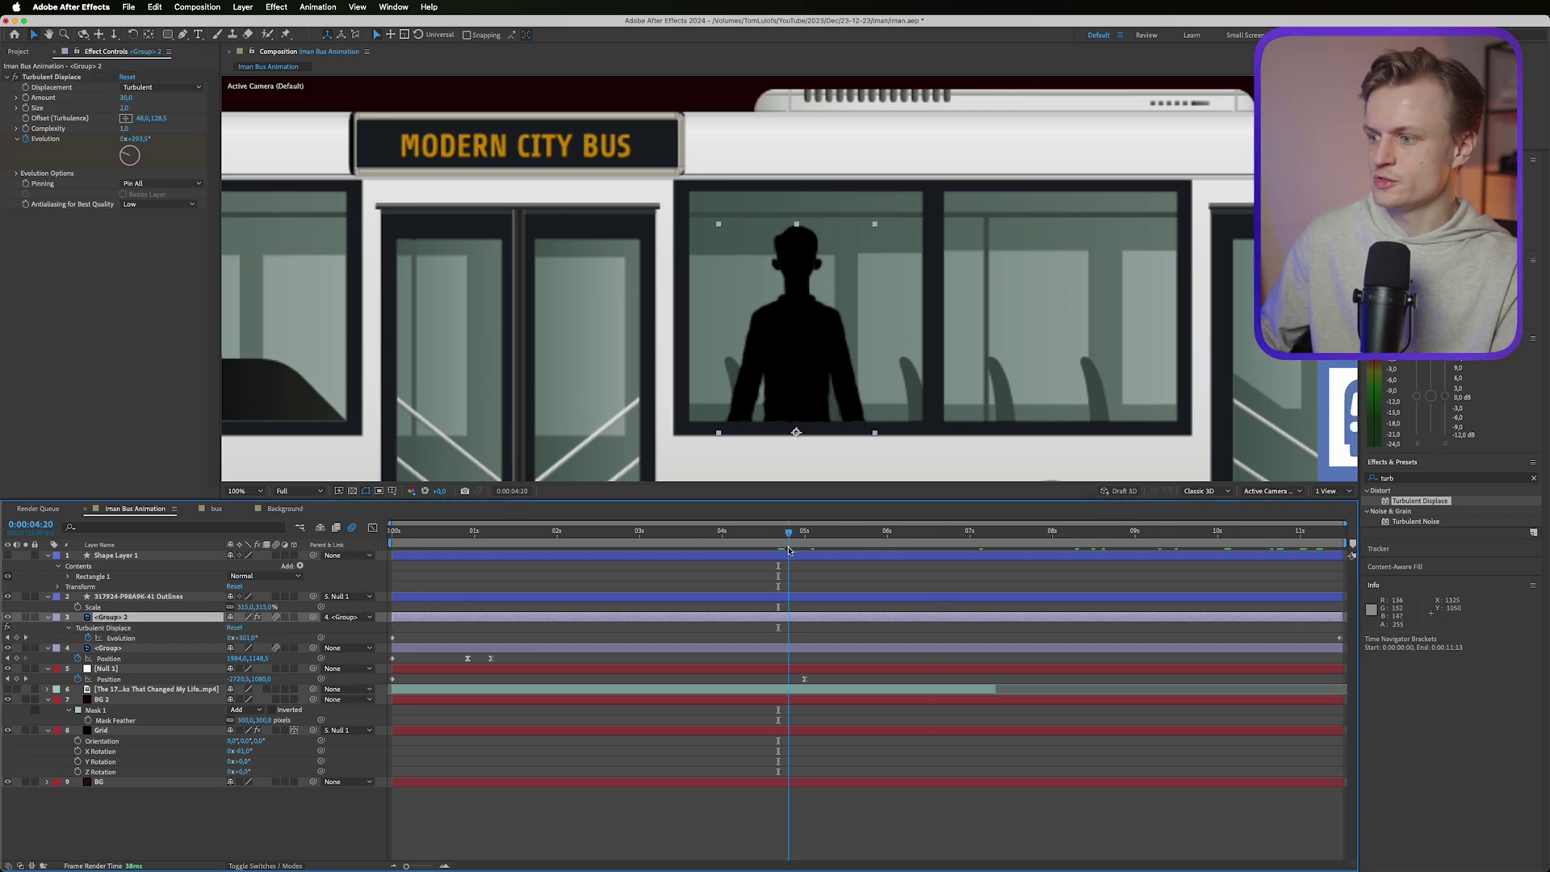
{"action": "left_click_drag", "start_coordinate": [789, 550], "coordinate": [822, 555]}
{"action": "key", "text": "space"}
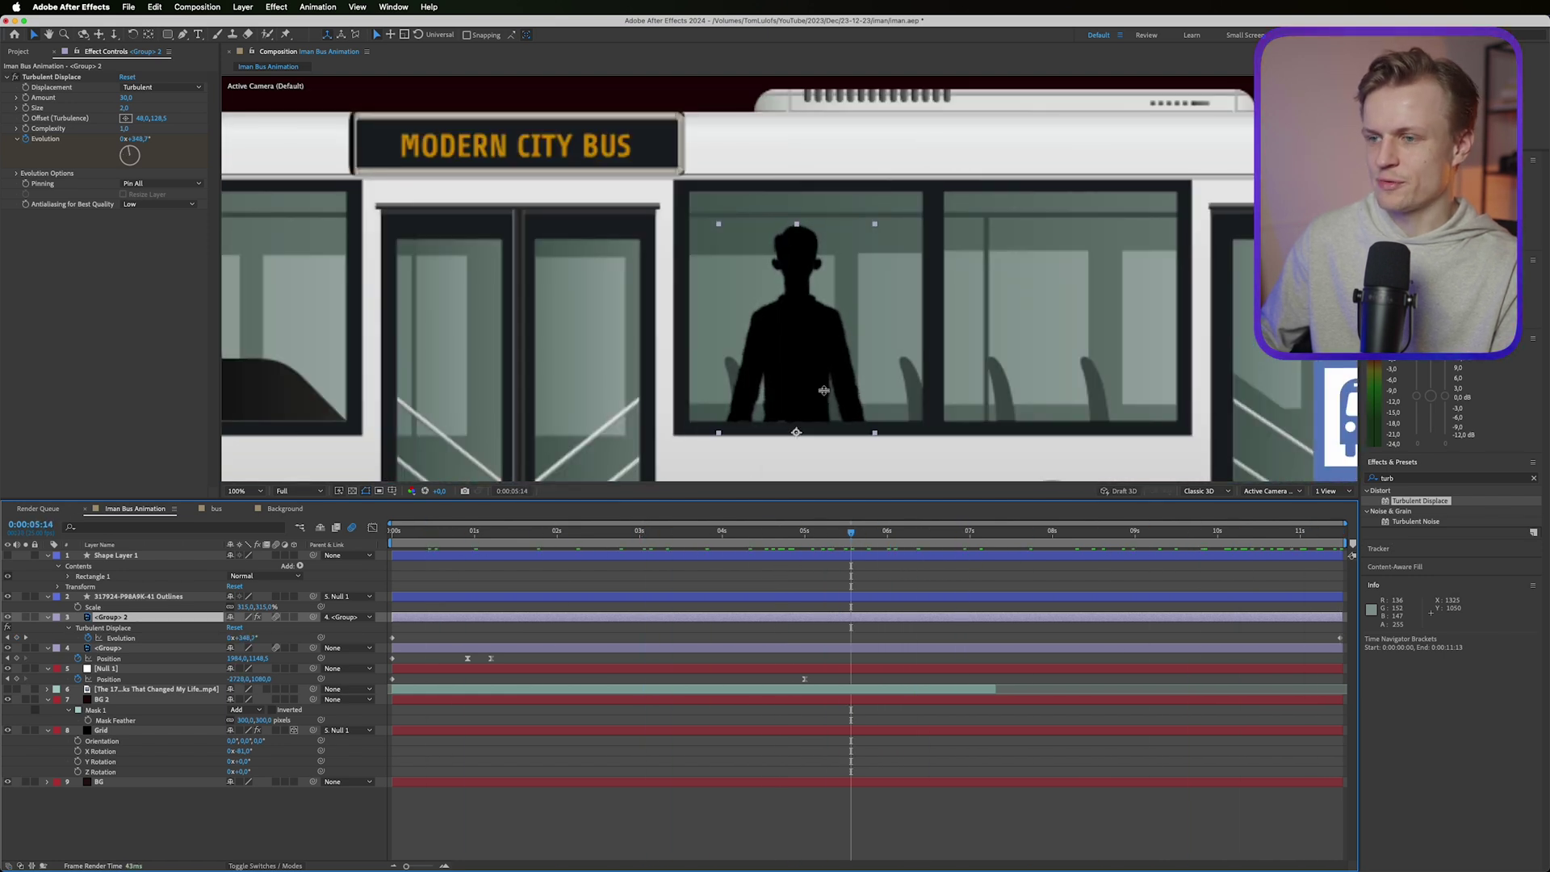